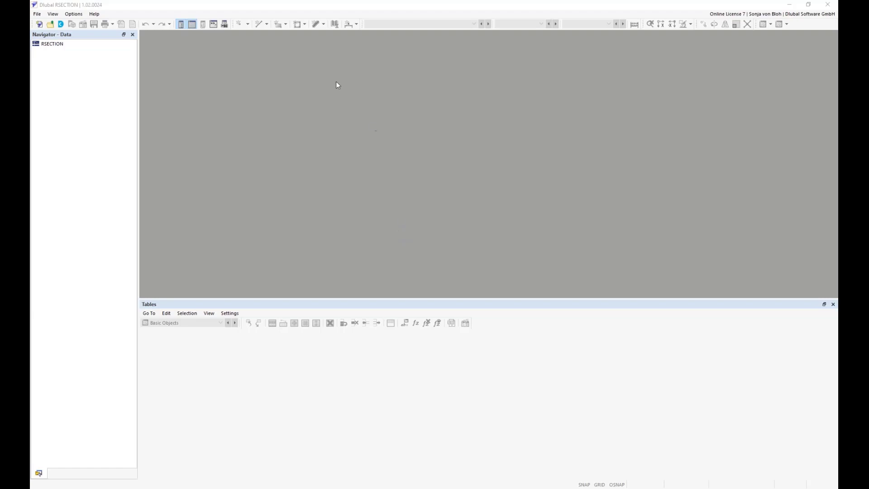
# Step: Import the DXF file Exp1_contour.dxf from the Webinar 2 folder
pyautogui.click(37, 14)
pyautogui.moveTo(59, 60)
pyautogui.click(130, 58)
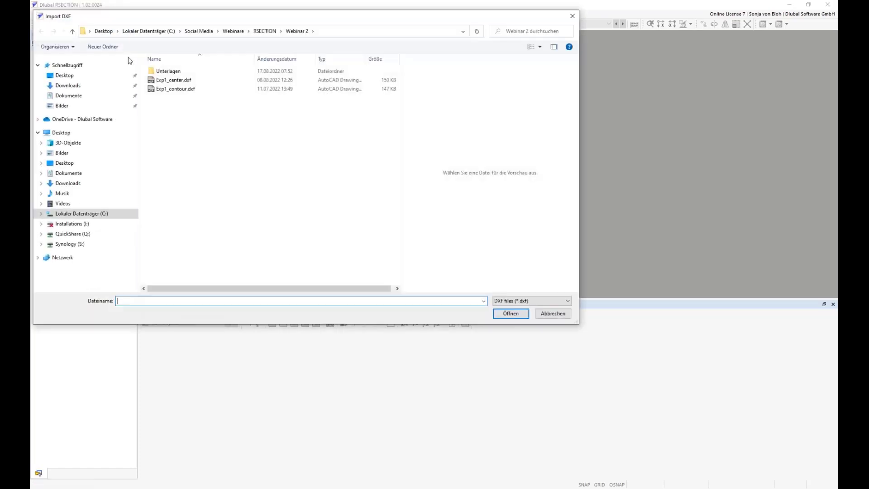
pyautogui.moveTo(158, 18); pyautogui.dragTo(224, 74)
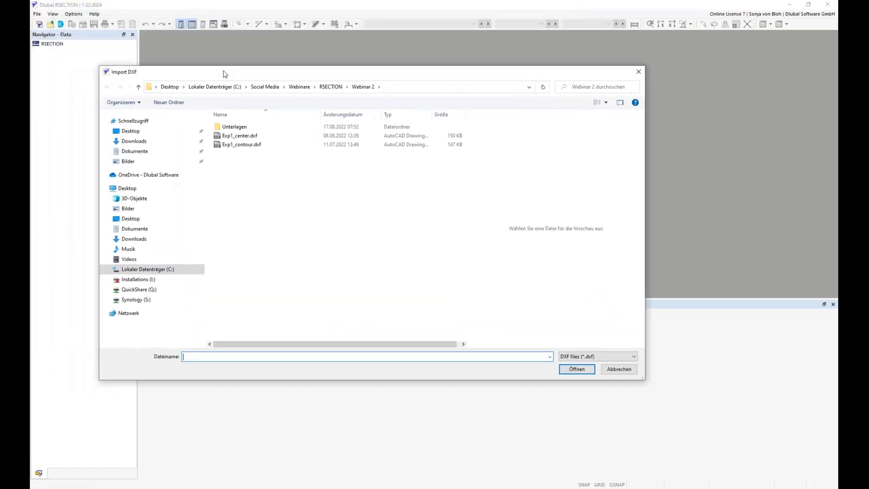
pyautogui.click(248, 146)
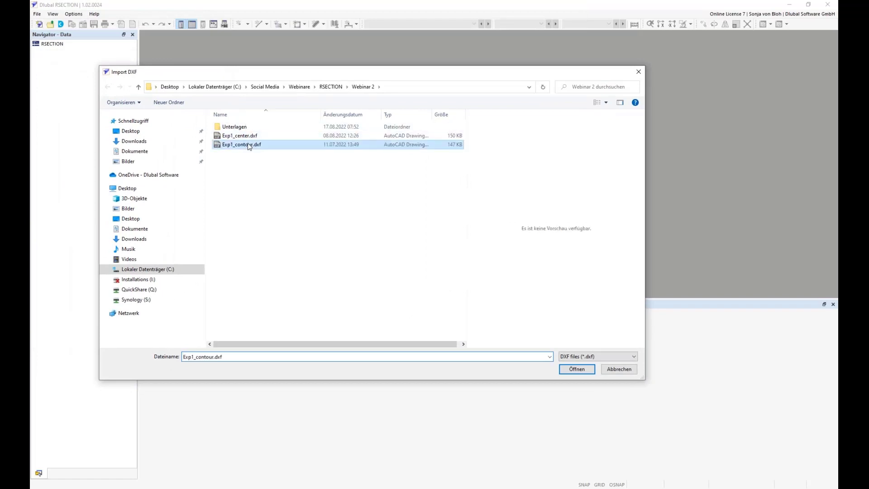
pyautogui.click(576, 369)
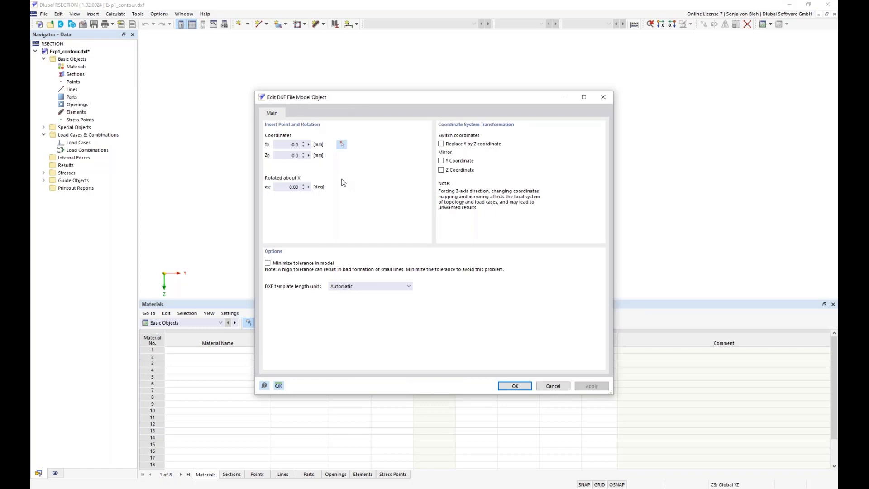
# Step: Insert the DXF with the Z coordinate mirrored and automatic template length units, then close the import log
pyautogui.click(291, 145)
pyautogui.click(297, 157)
pyautogui.click(291, 188)
pyautogui.click(441, 169)
pyautogui.click(410, 287)
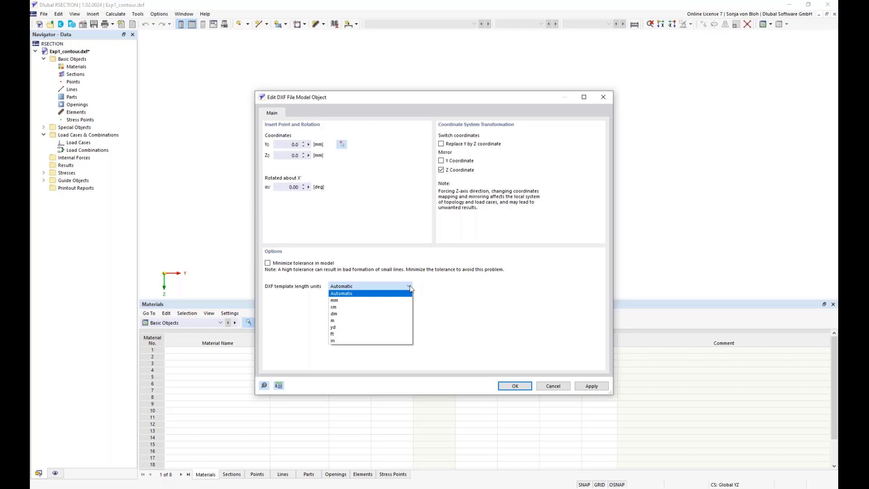
pyautogui.click(422, 286)
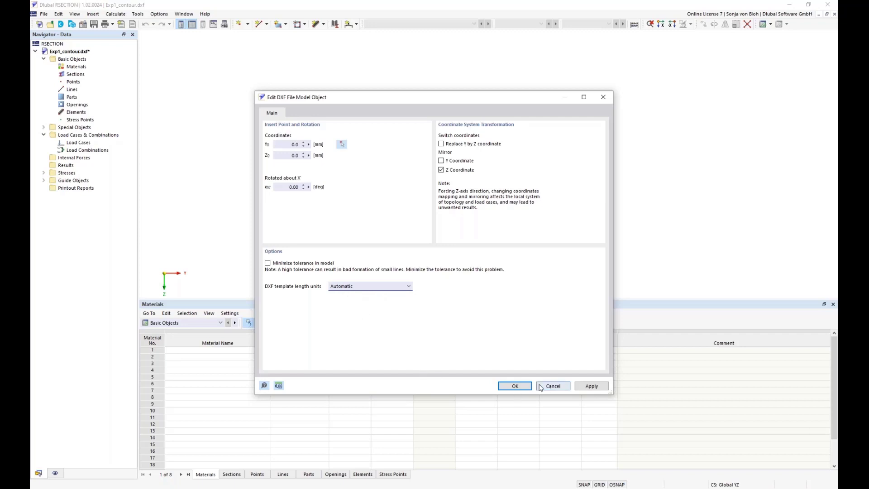
pyautogui.click(515, 386)
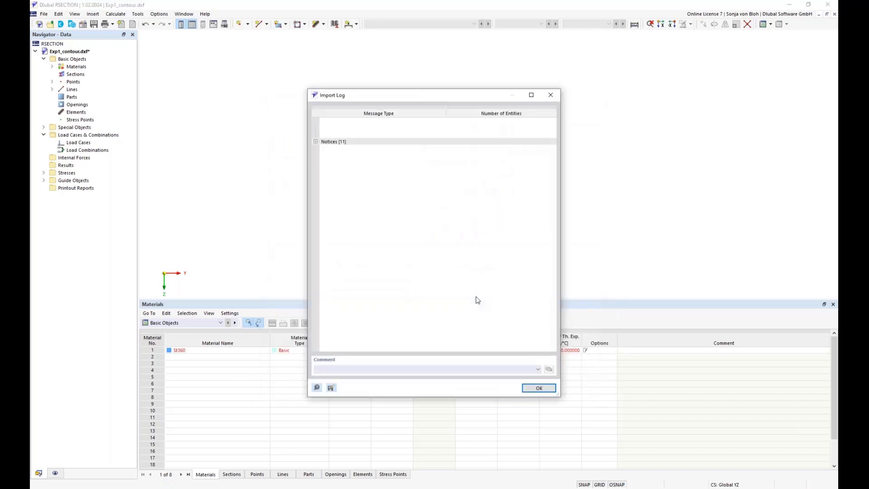
pyautogui.click(538, 390)
# Step: Set the model base data to Thin-Walled Analysis with the effective aluminium section option per EN 1999-1-1 (Aluminum)
pyautogui.scroll(6, 500, 179)
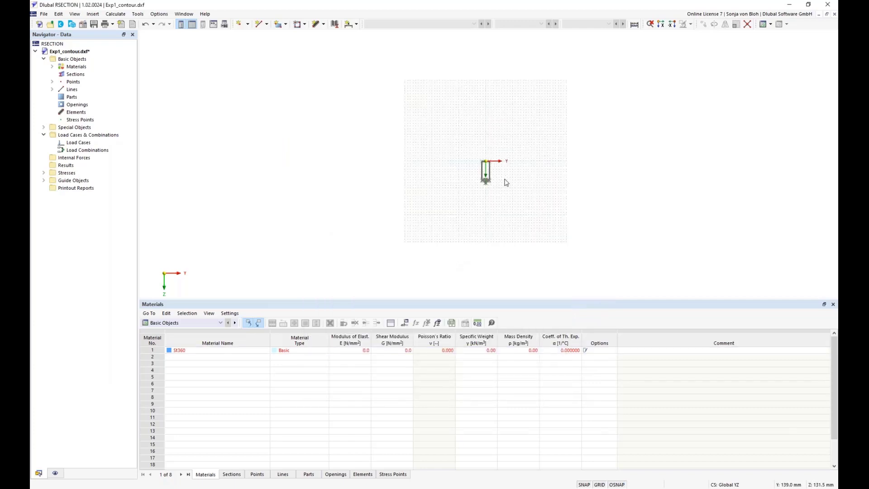
pyautogui.moveTo(456, 172); pyautogui.dragTo(417, 198, button='middle')
pyautogui.scroll(1, 415, 199)
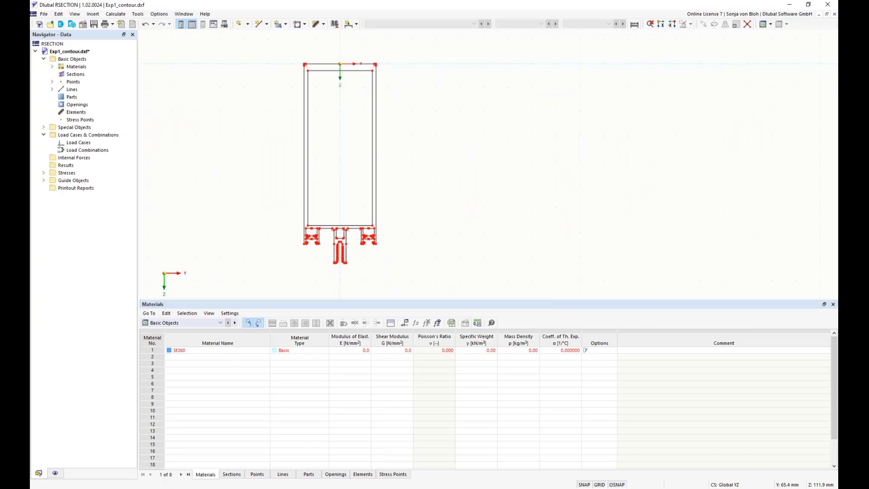
pyautogui.rightClick(76, 59)
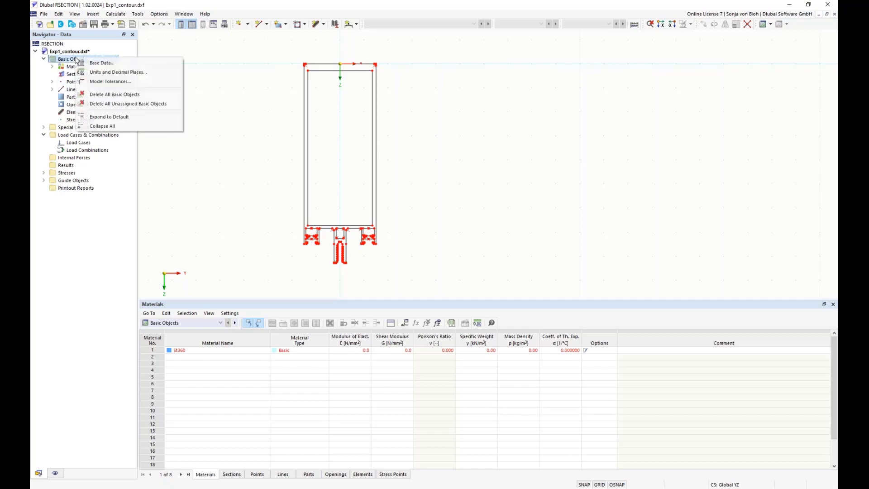
pyautogui.click(103, 64)
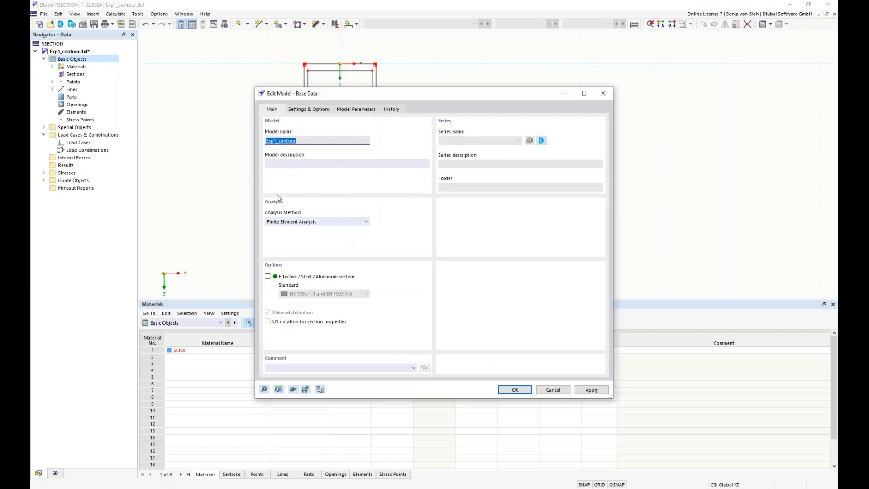
pyautogui.click(366, 222)
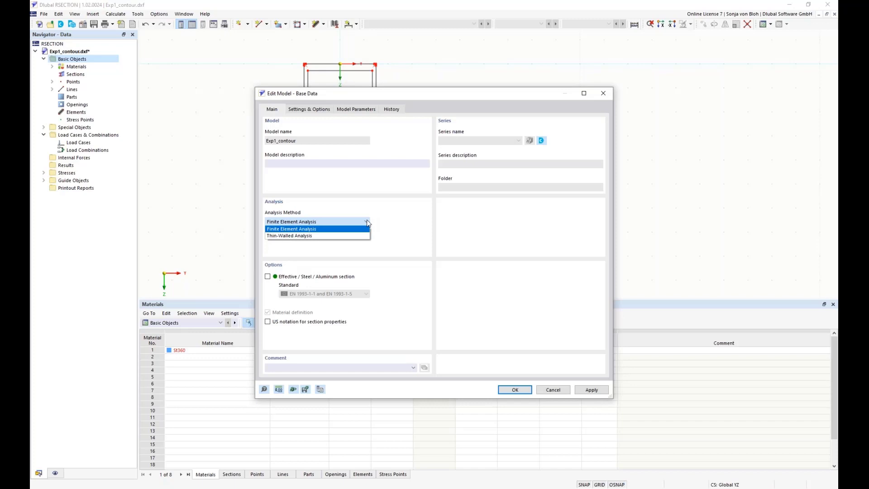
pyautogui.click(315, 236)
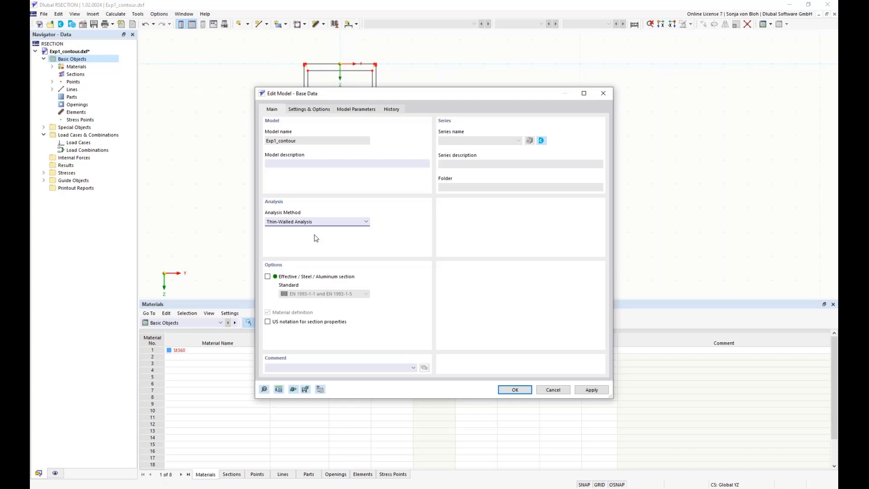
pyautogui.click(267, 276)
pyautogui.click(367, 294)
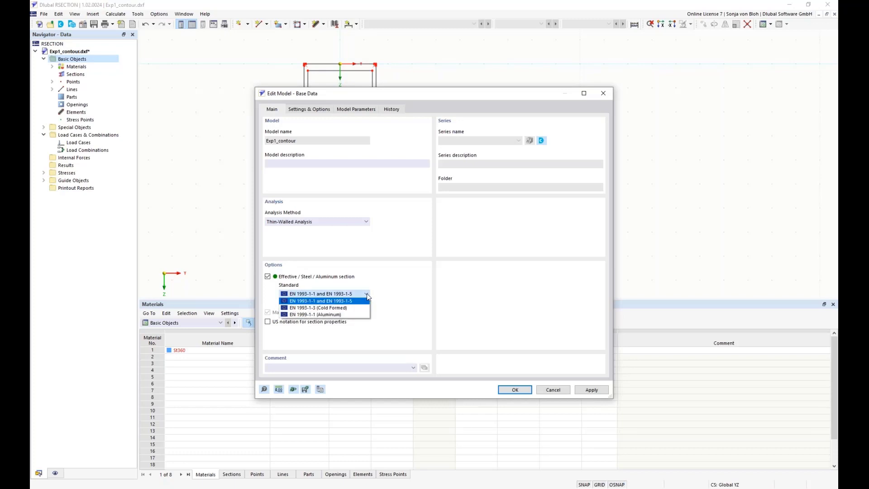
pyautogui.click(349, 315)
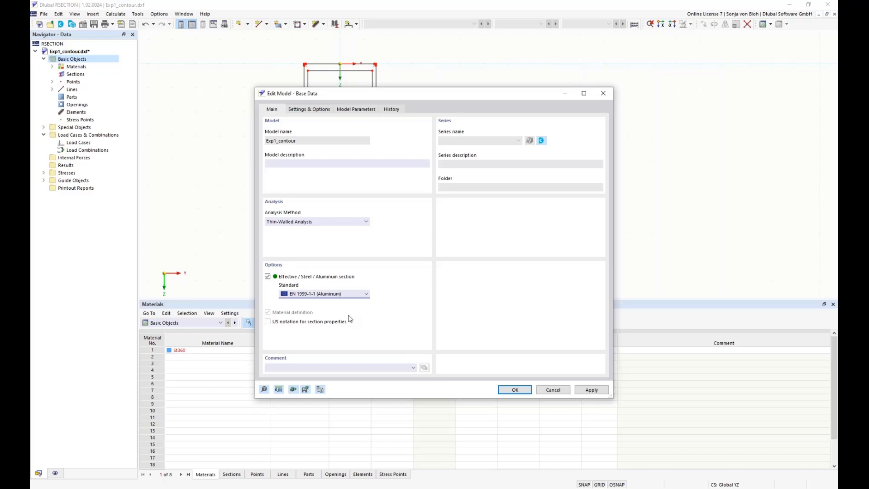
pyautogui.click(515, 390)
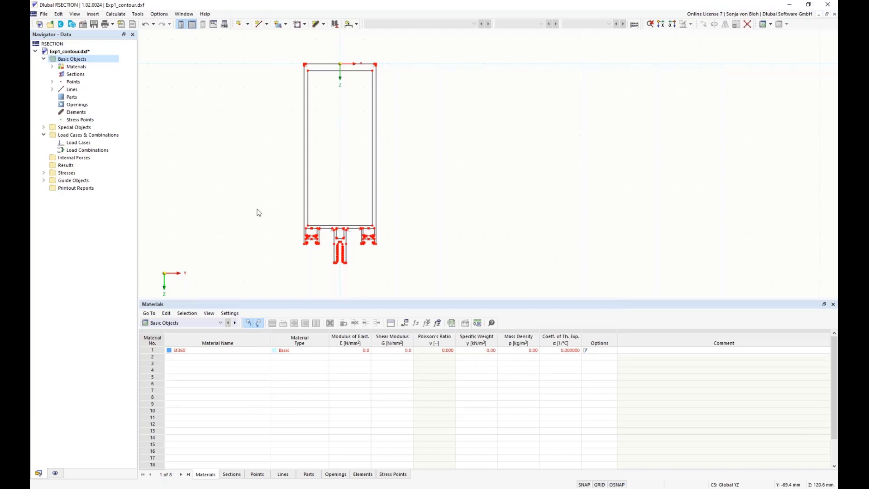
# Step: Open material St360 and rename it by picking EN AW-6060 (EP,ET,ER/B) T66 | EN 1999-1-1:2007 from the name suggestions
pyautogui.click(52, 66)
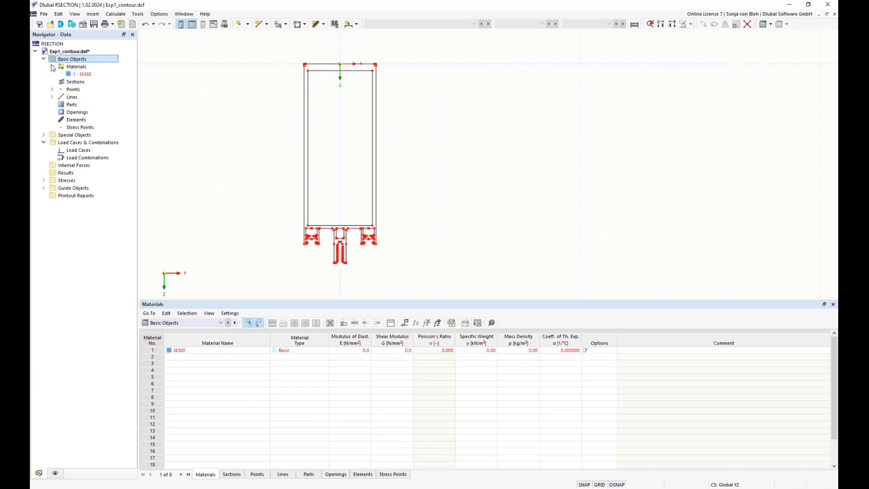
pyautogui.click(86, 75)
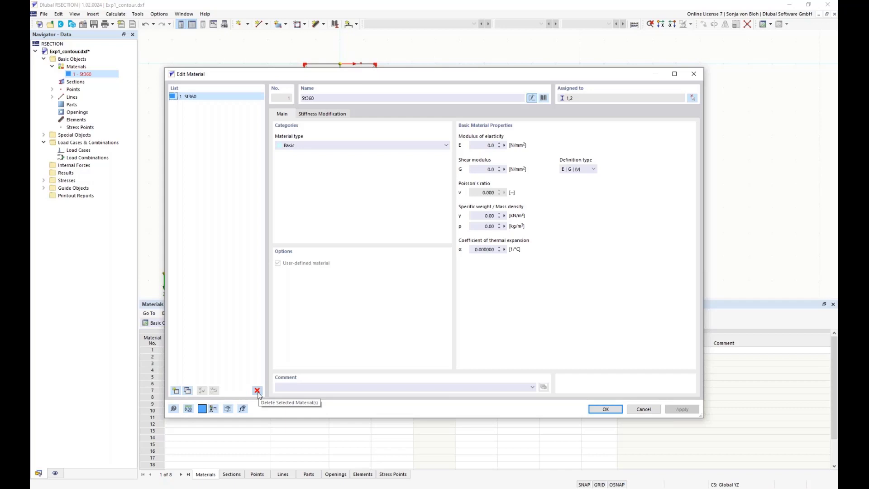
pyautogui.click(327, 97)
pyautogui.doubleClick(298, 97)
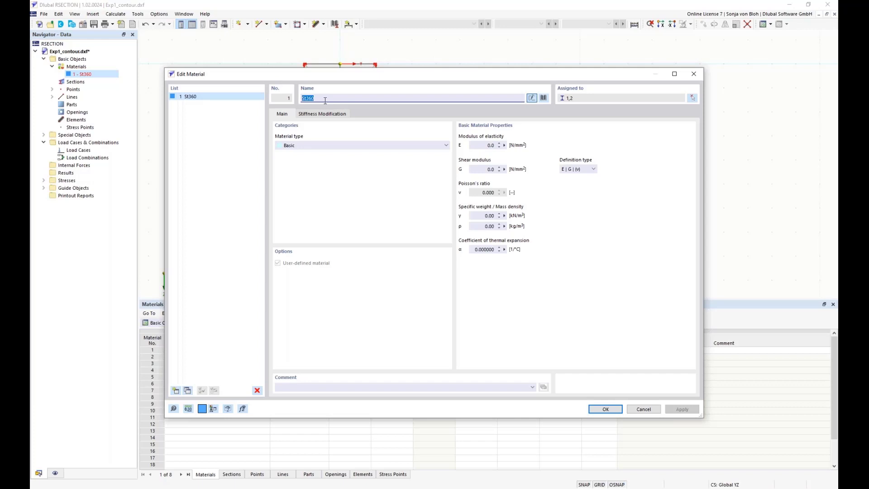
pyautogui.write('EN')
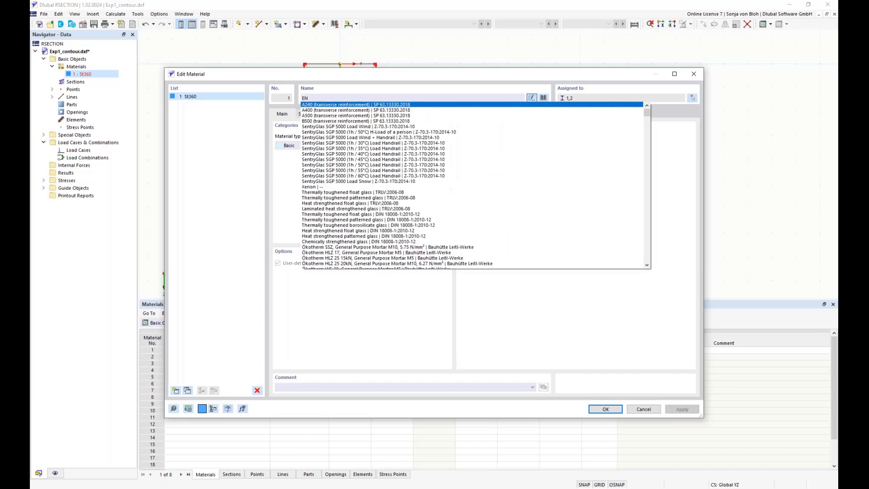
pyautogui.write(' AW')
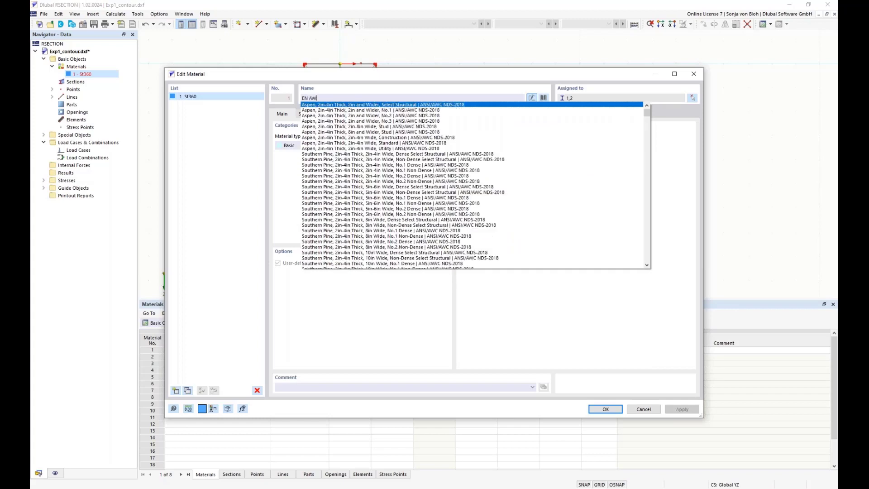
pyautogui.write(' 6060')
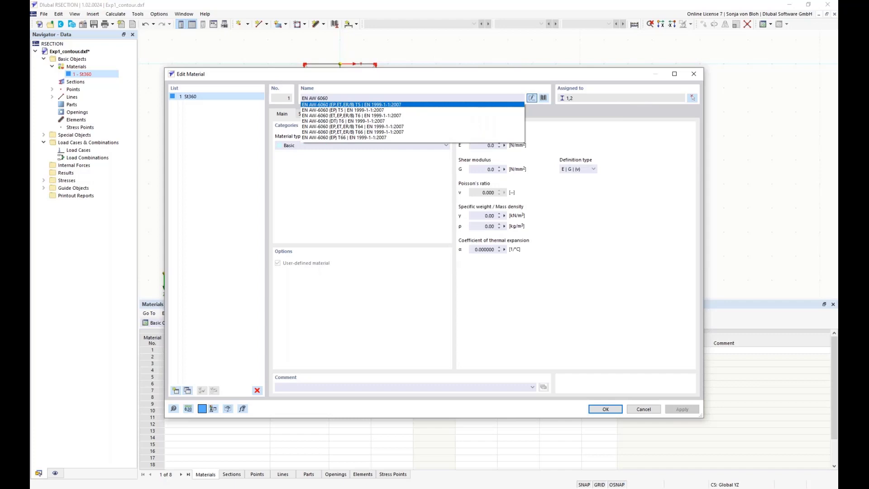
pyautogui.click(374, 132)
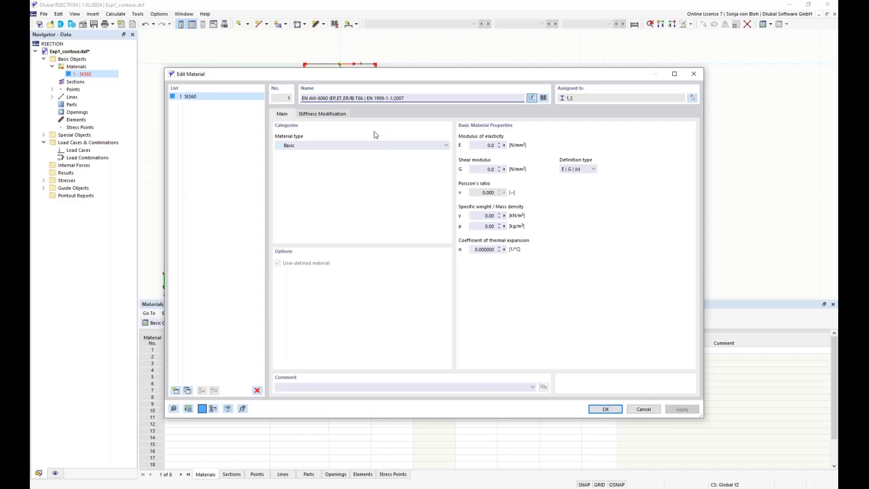
# Step: Assign EN AW-6060 (EP,ET,ER/B) T66 from the material library, filtered to aluminium and searched for EN AW 6060
pyautogui.click(544, 98)
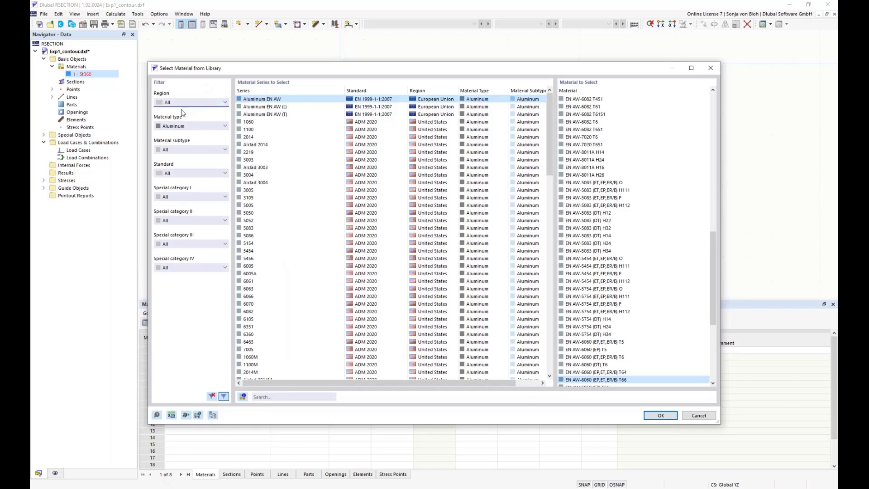
pyautogui.click(225, 126)
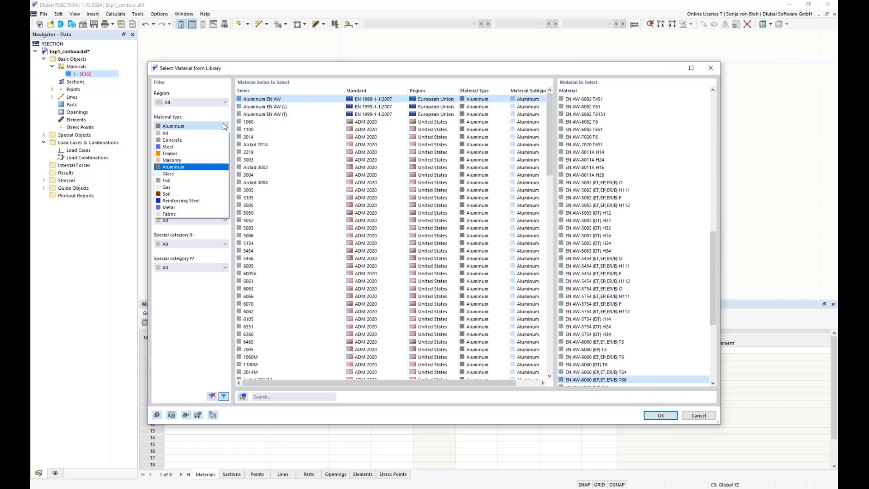
pyautogui.click(225, 127)
pyautogui.click(209, 150)
pyautogui.click(209, 155)
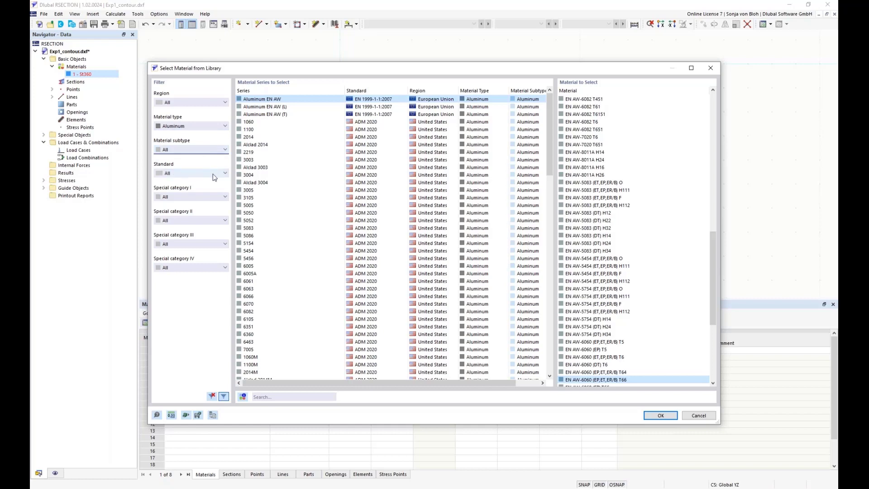
pyautogui.click(213, 173)
pyautogui.click(212, 174)
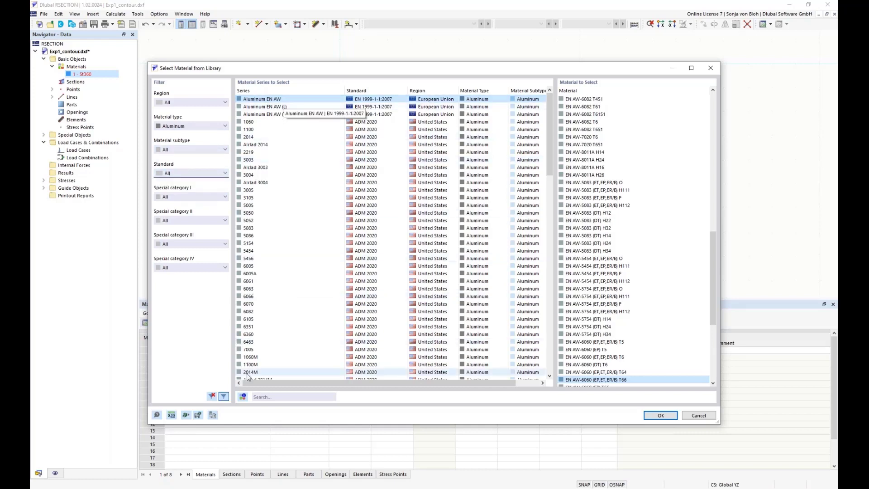
pyautogui.click(271, 398)
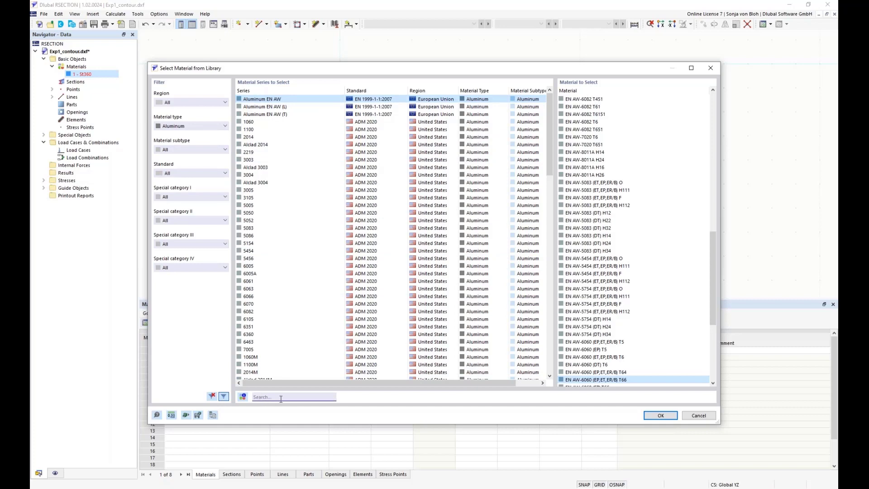
pyautogui.write('EN ')
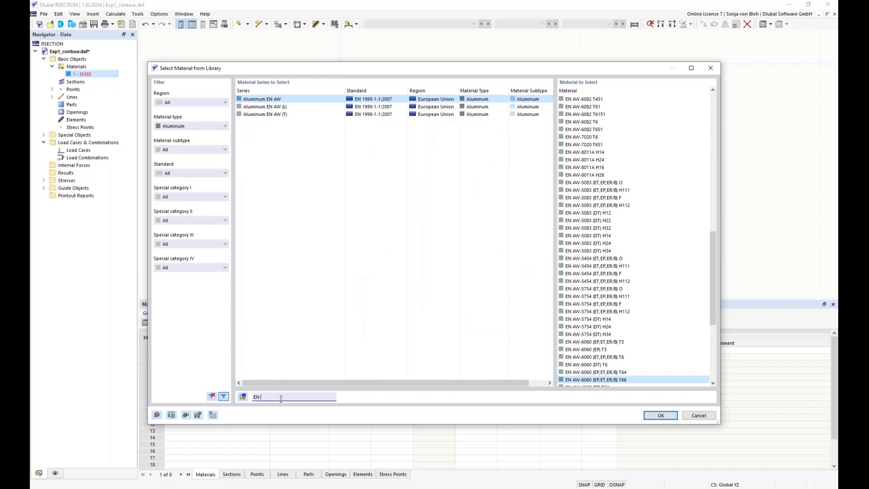
pyautogui.write('AW 6060')
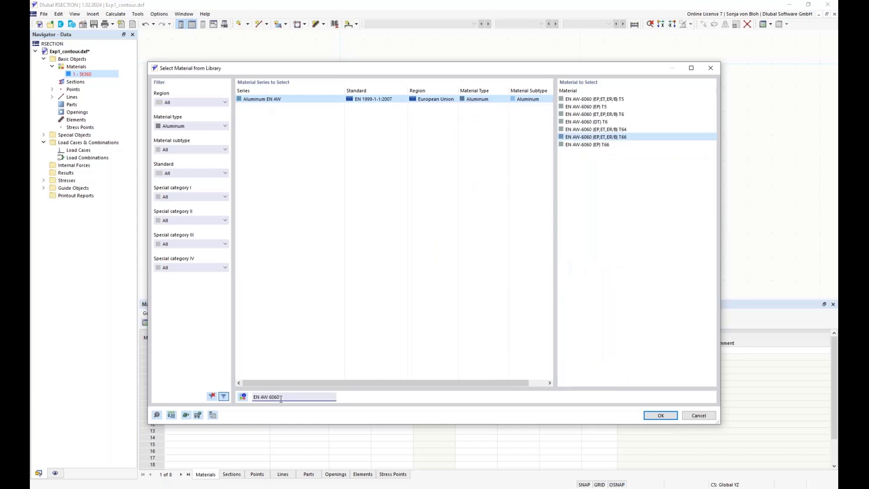
pyautogui.click(593, 137)
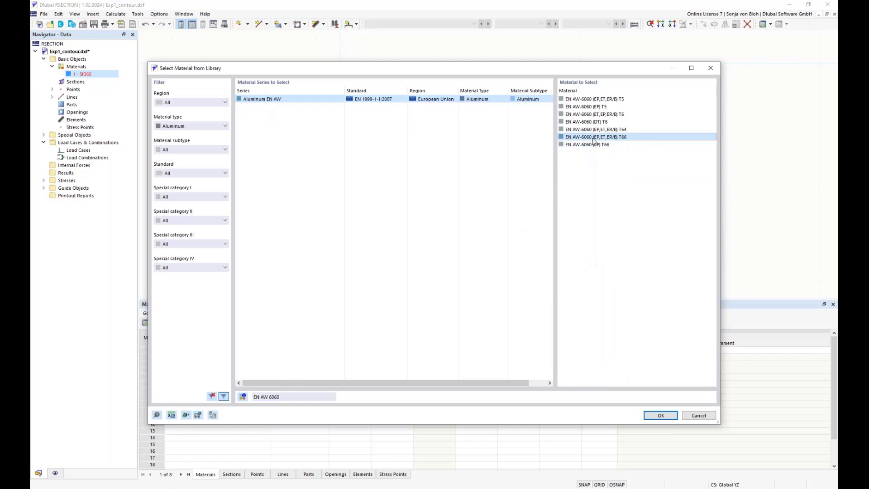
pyautogui.click(664, 413)
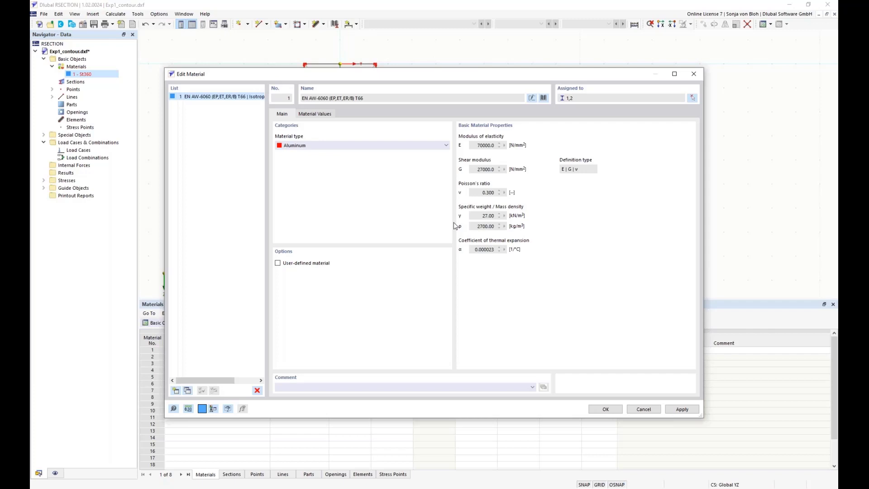
# Step: Examine the EN AW-6060 T66 aluminium material values and strengths, and close the material dialog
pyautogui.click(278, 264)
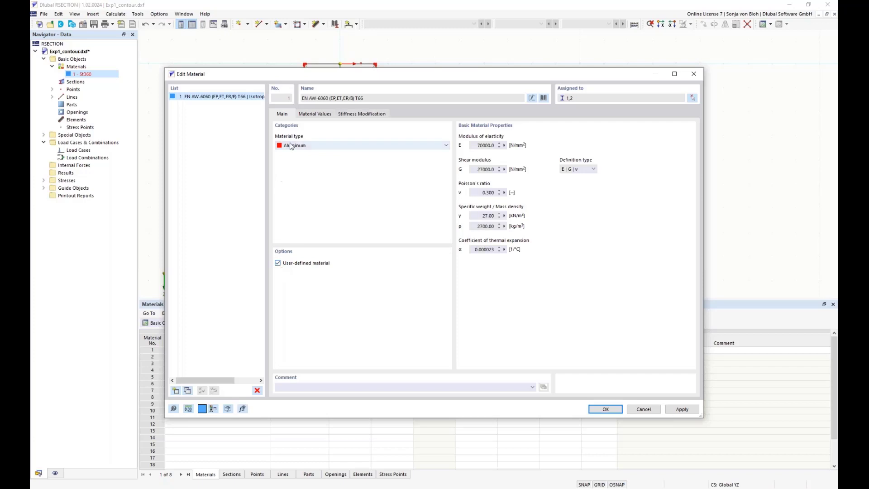
pyautogui.click(316, 116)
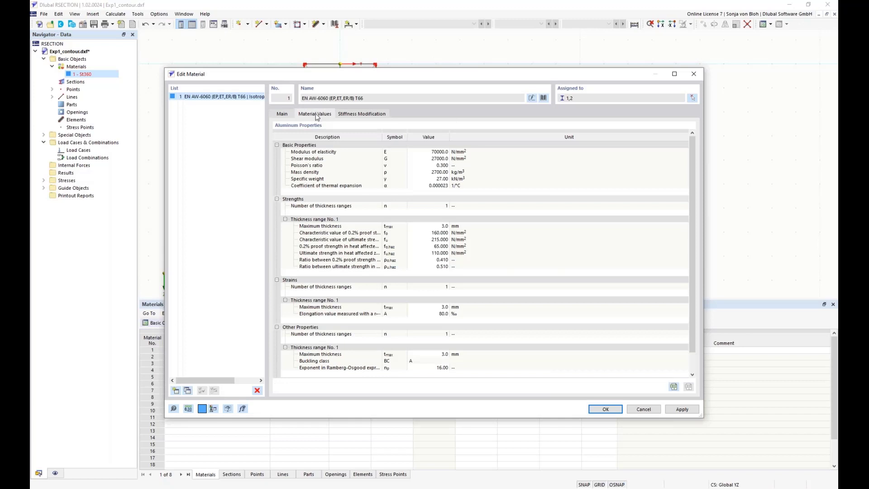
pyautogui.click(432, 151)
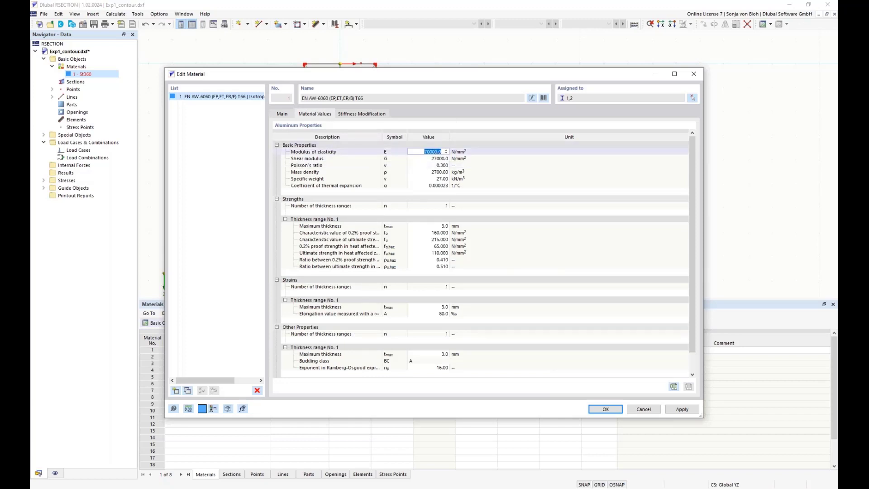
pyautogui.click(421, 159)
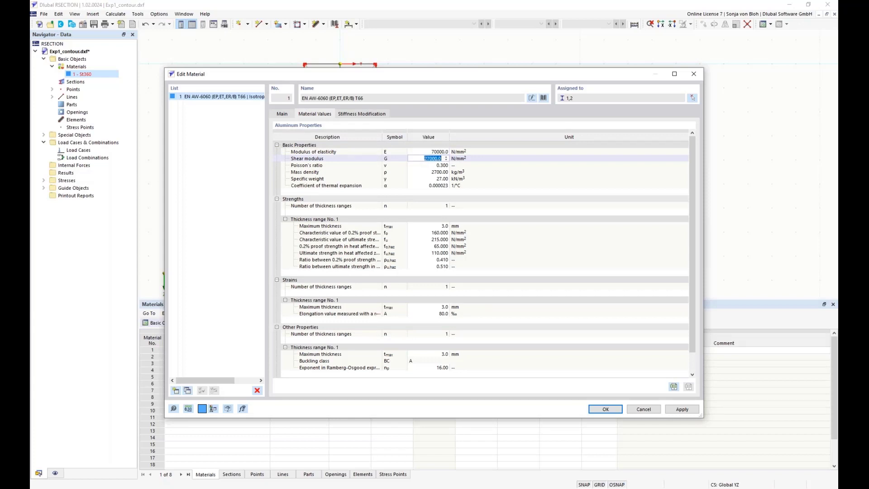
pyautogui.click(283, 114)
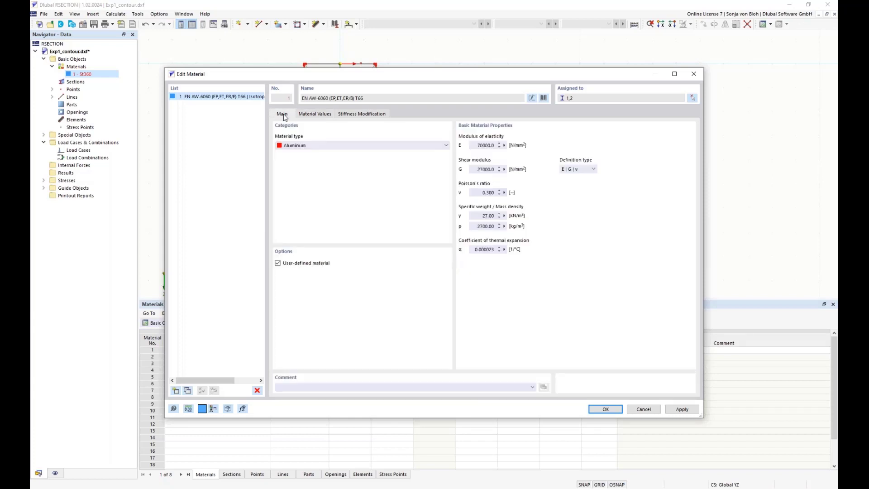
pyautogui.click(277, 263)
pyautogui.click(601, 410)
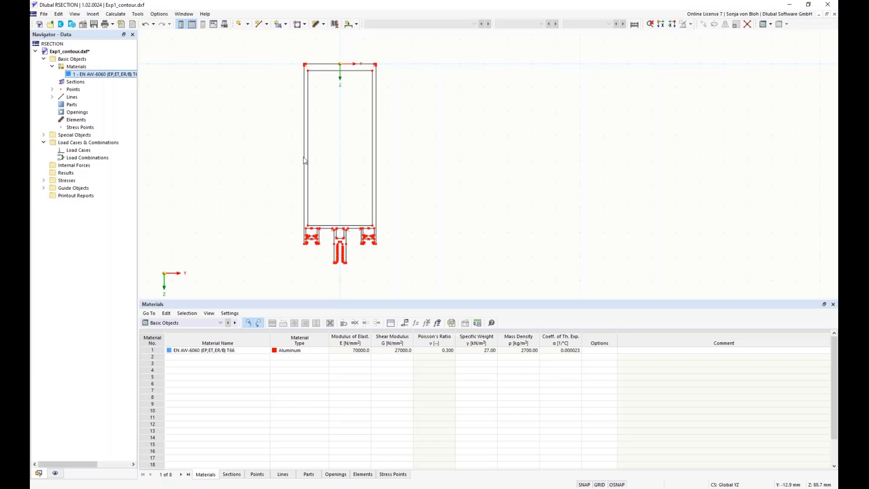
# Step: Create part 1 from boundary lines 1-99 of the outer contour with material EN AW-6060 (EP,ET,ER/B) T66
pyautogui.rightClick(77, 106)
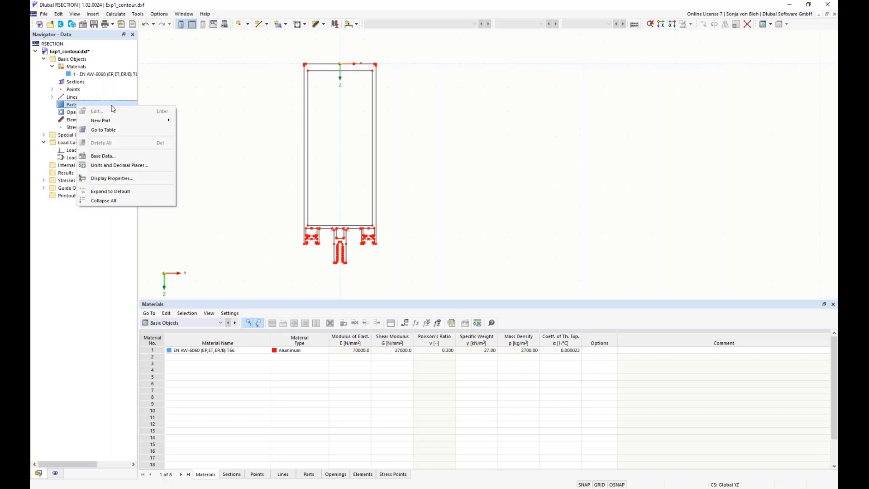
pyautogui.moveTo(126, 122)
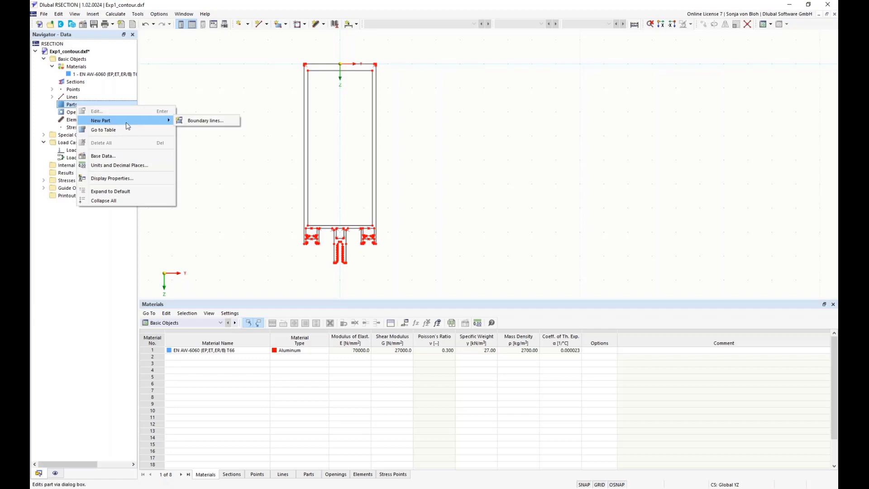
pyautogui.click(205, 121)
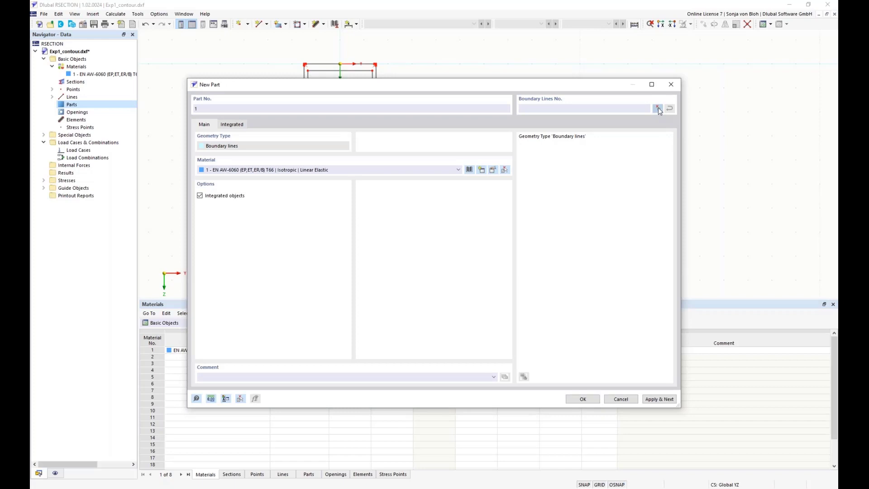
pyautogui.click(657, 109)
pyautogui.moveTo(279, 48); pyautogui.dragTo(420, 276)
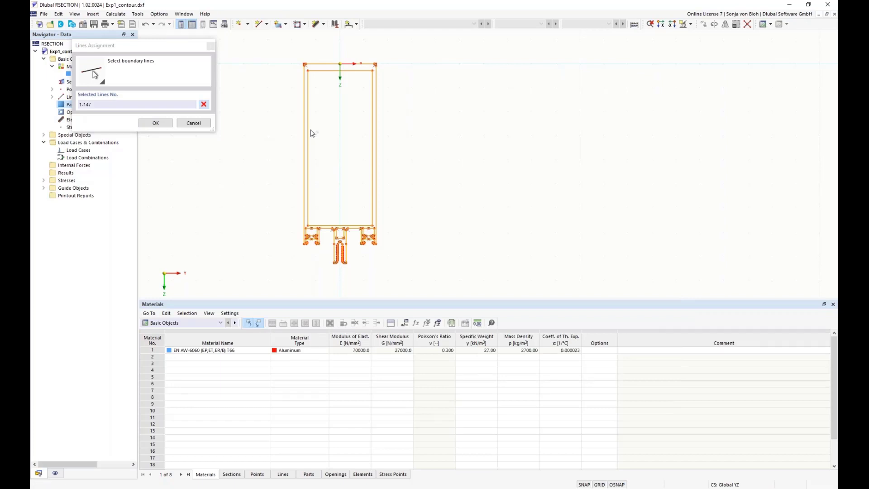
pyautogui.scroll(1, 310, 133)
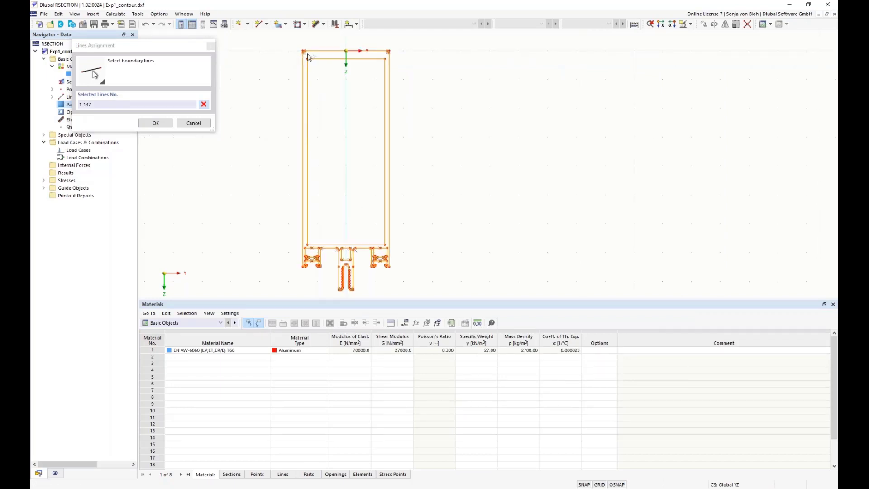
pyautogui.moveTo(305, 58); pyautogui.dragTo(389, 245)
pyautogui.scroll(3, 362, 264)
pyautogui.scroll(-2, 274, 261)
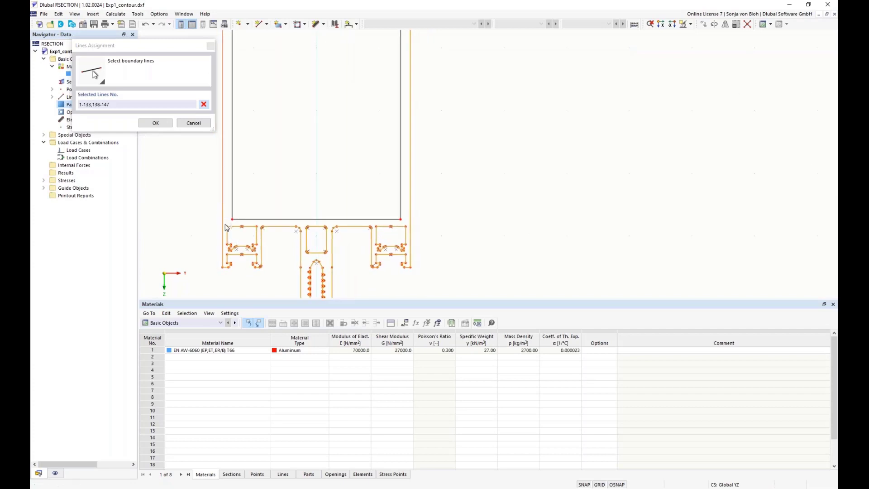
pyautogui.moveTo(224, 222); pyautogui.dragTo(260, 256)
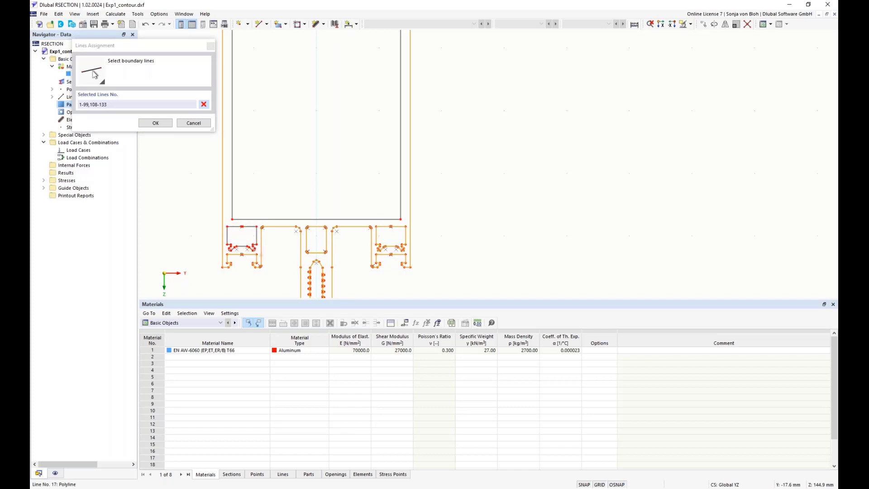
pyautogui.moveTo(305, 225); pyautogui.dragTo(331, 258)
pyautogui.moveTo(373, 223); pyautogui.dragTo(407, 254)
pyautogui.click(155, 123)
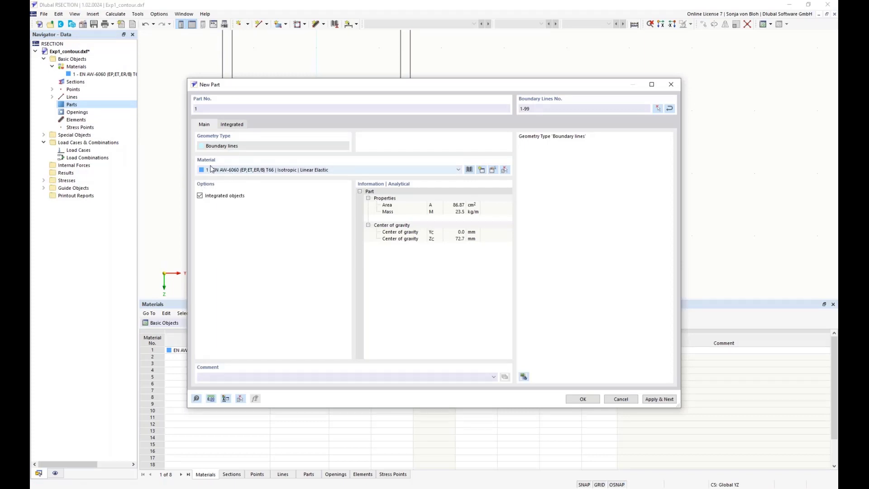
pyautogui.click(231, 171)
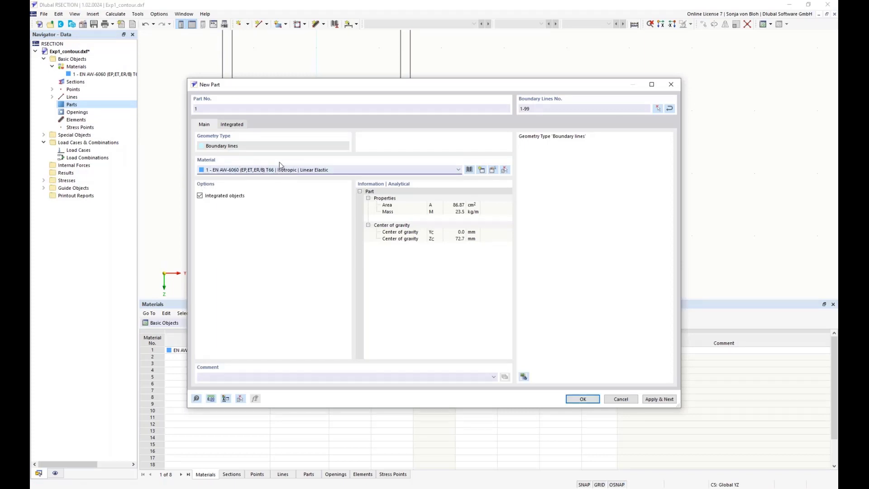
pyautogui.click(580, 399)
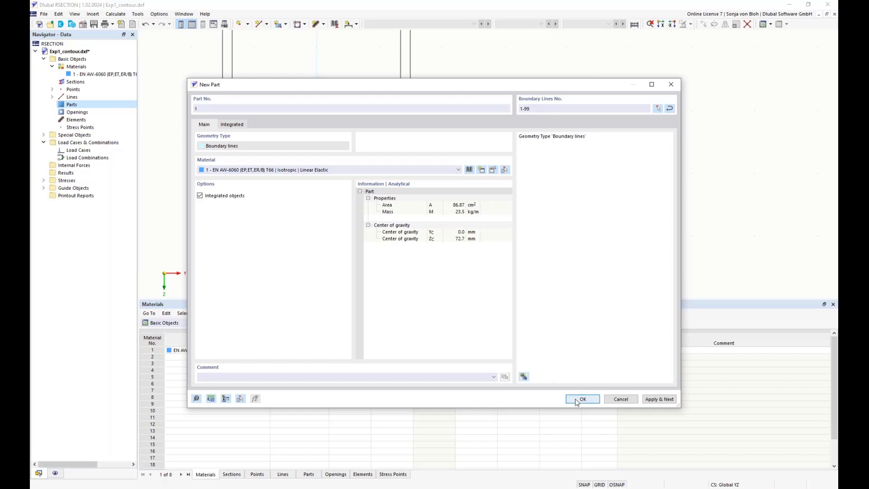
# Step: Create opening 1 from the large inner rectangle's boundary lines 134-137
pyautogui.scroll(-2, 466, 237)
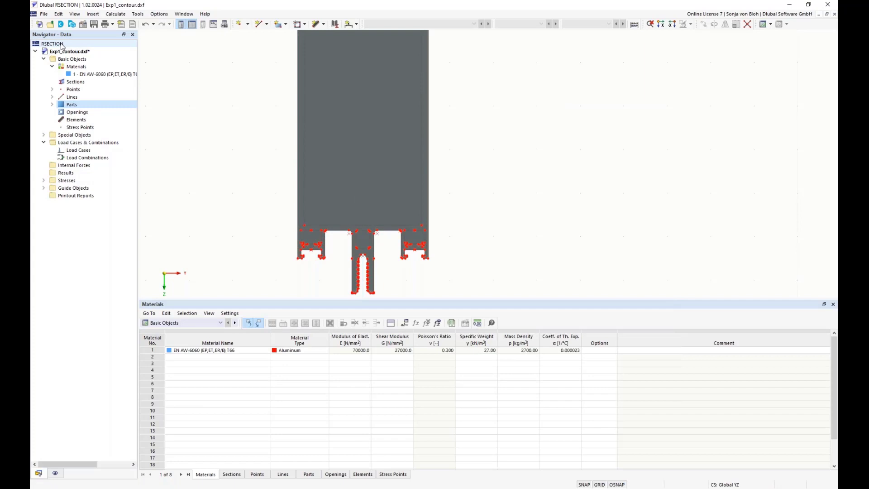
pyautogui.rightClick(75, 113)
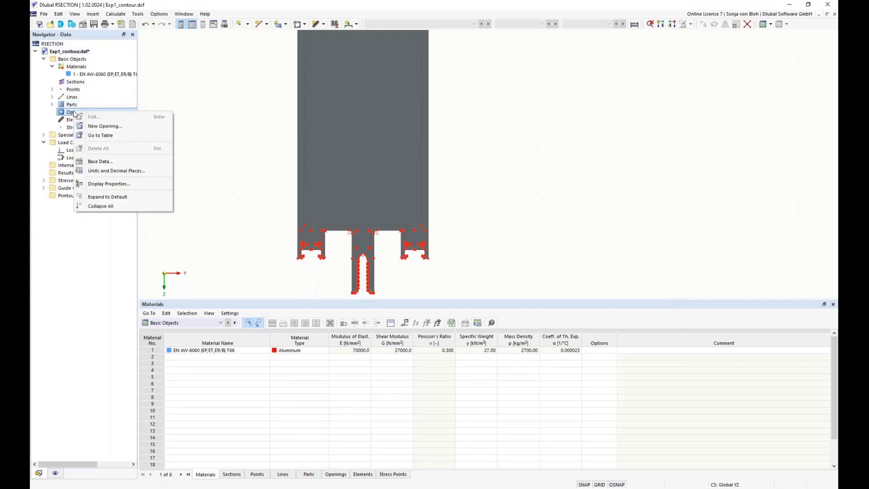
pyautogui.click(93, 126)
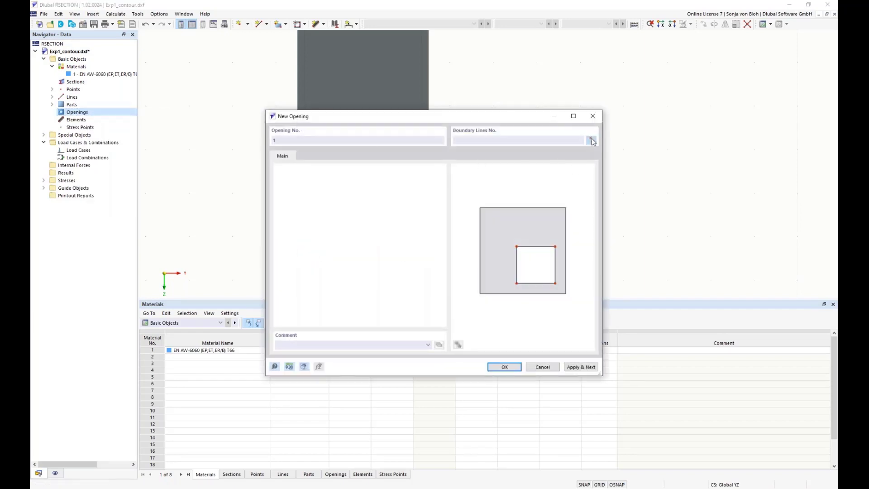
pyautogui.click(591, 140)
pyautogui.scroll(-2, 458, 171)
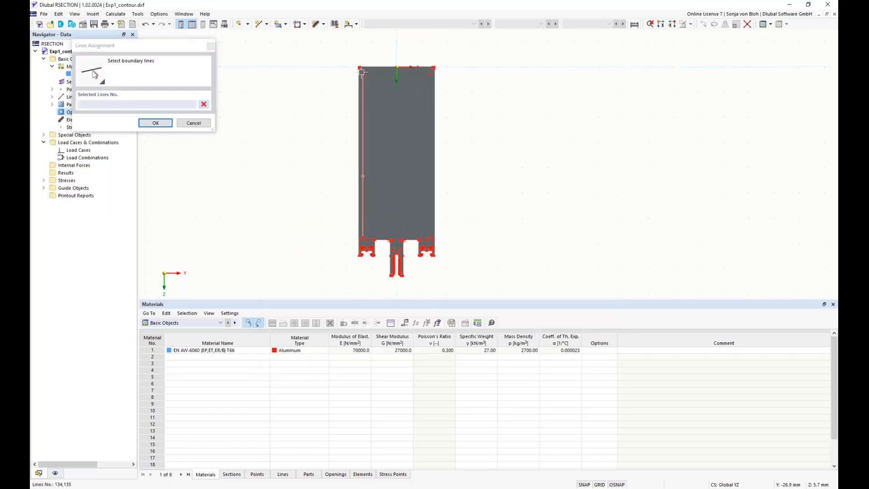
pyautogui.moveTo(360, 70)
pyautogui.mouseDown()
pyautogui.moveTo(412, 215)
pyautogui.moveTo(433, 238)
pyautogui.mouseUp()
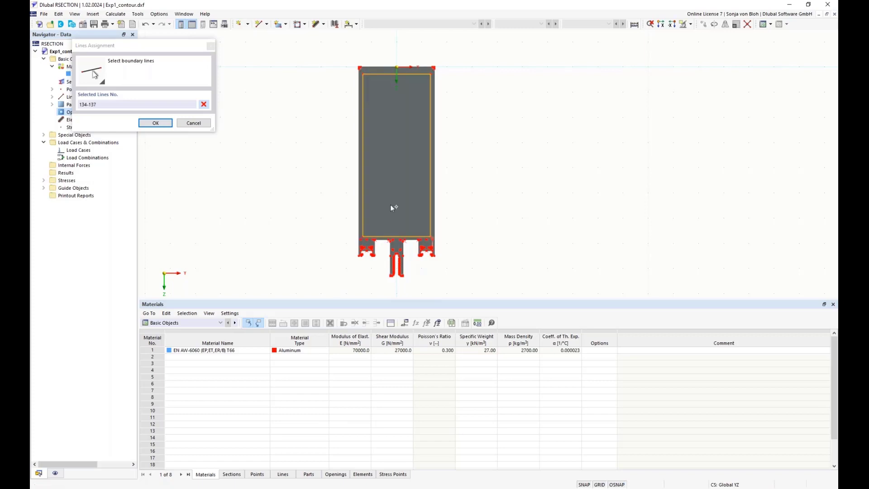
pyautogui.click(156, 122)
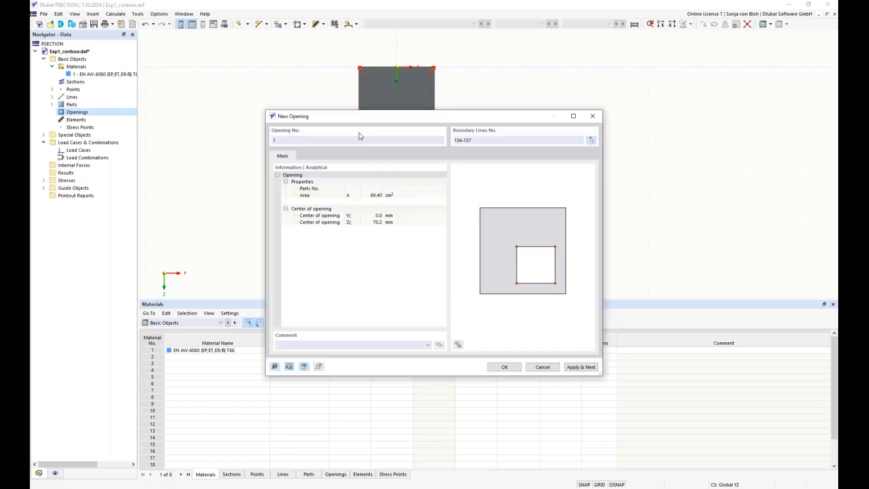
pyautogui.click(576, 367)
# Step: Create opening 2 from the boundary lines of the left groove below the main chamber
pyautogui.click(590, 140)
pyautogui.scroll(2, 372, 264)
pyautogui.moveTo(369, 268); pyautogui.dragTo(347, 176, button='middle')
pyautogui.scroll(3, 347, 176)
pyautogui.moveTo(311, 138); pyautogui.dragTo(395, 212)
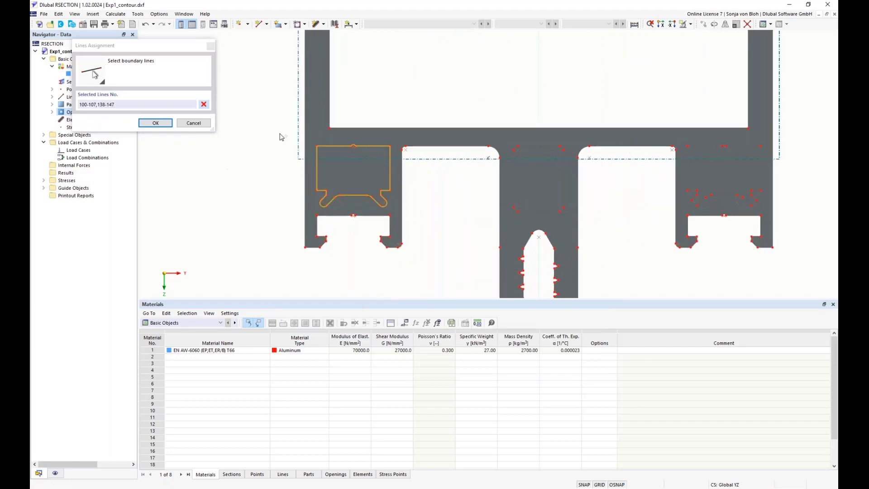
pyautogui.click(170, 123)
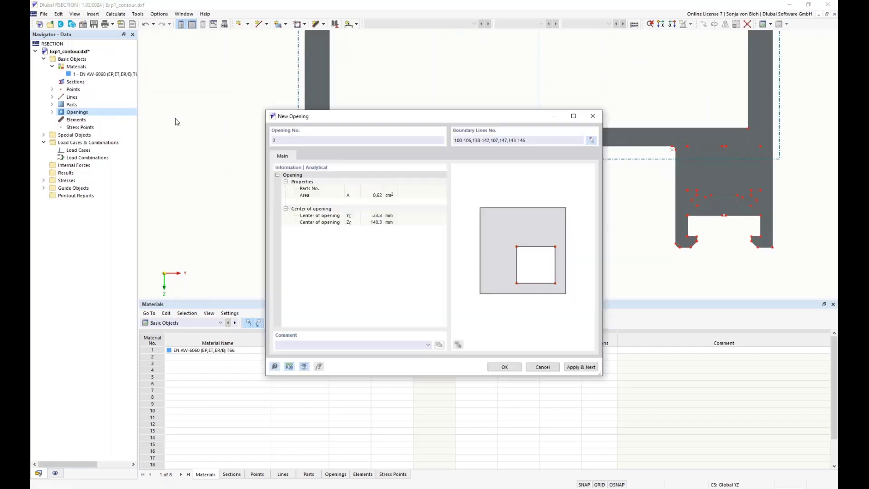
pyautogui.click(572, 367)
# Step: Create opening 3 from the central slot's boundary lines 108-115
pyautogui.click(591, 141)
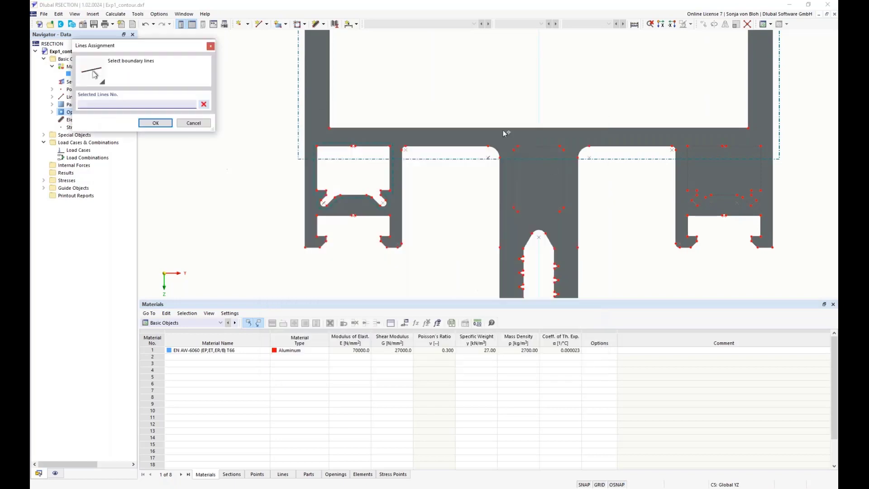
pyautogui.moveTo(509, 139); pyautogui.dragTo(571, 219)
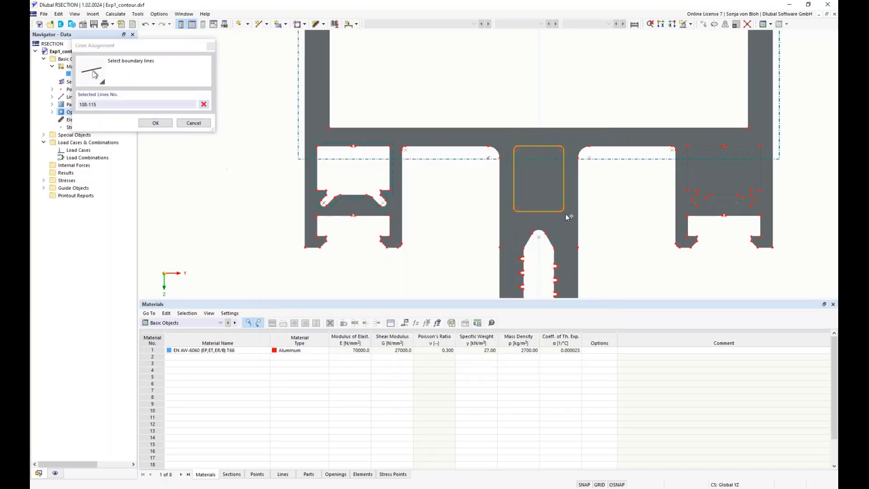
pyautogui.click(163, 123)
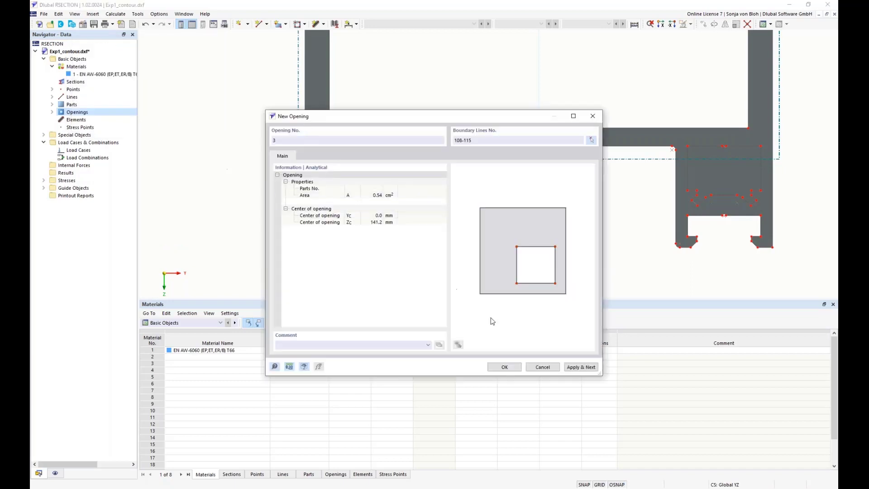
pyautogui.click(574, 366)
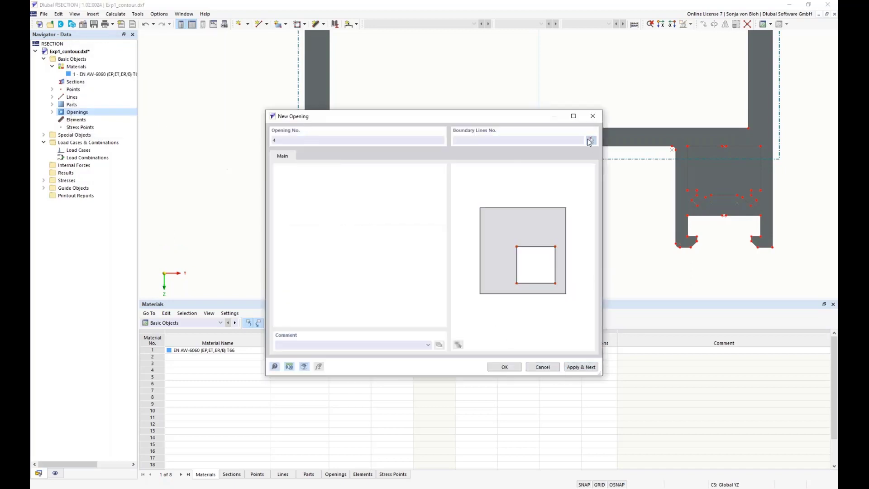
# Step: Create opening 4 from the right groove's boundary lines 116-133 and close the dialog
pyautogui.click(591, 140)
pyautogui.moveTo(679, 142); pyautogui.dragTo(768, 211)
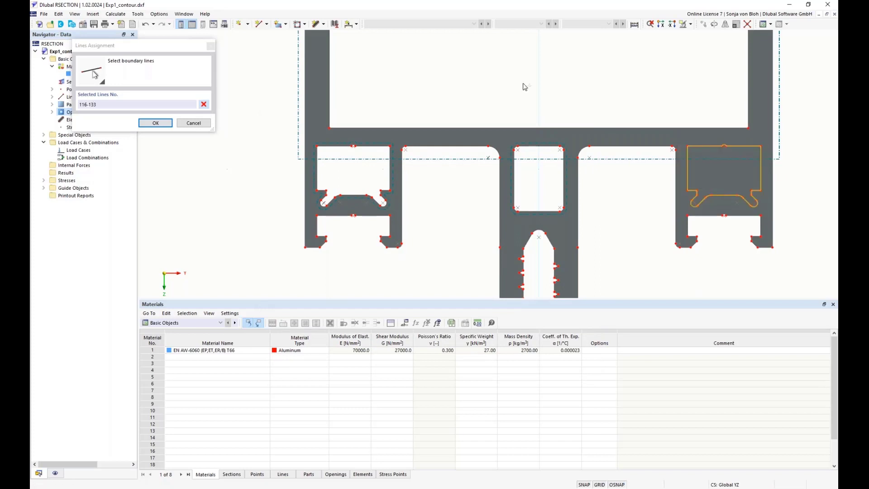
pyautogui.click(156, 123)
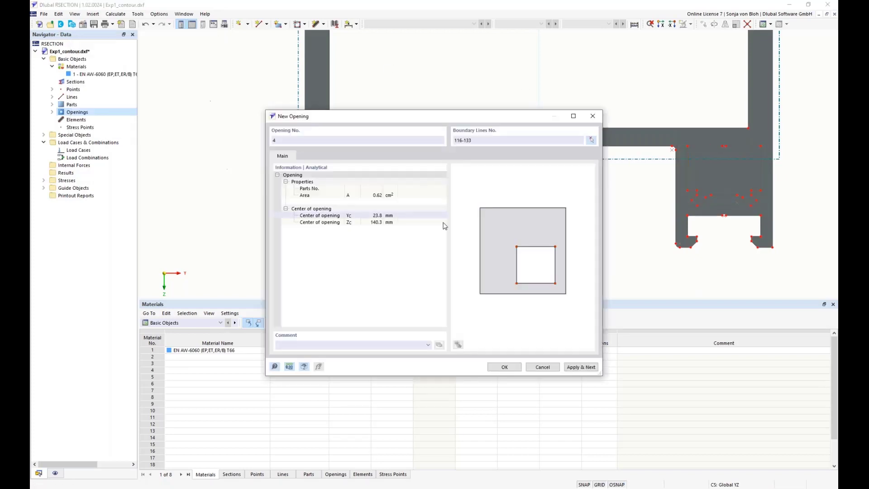
pyautogui.click(504, 365)
pyautogui.scroll(-5, 344, 280)
pyautogui.moveTo(319, 303); pyautogui.dragTo(317, 410)
pyautogui.moveTo(247, 201); pyautogui.dragTo(248, 255, button='middle')
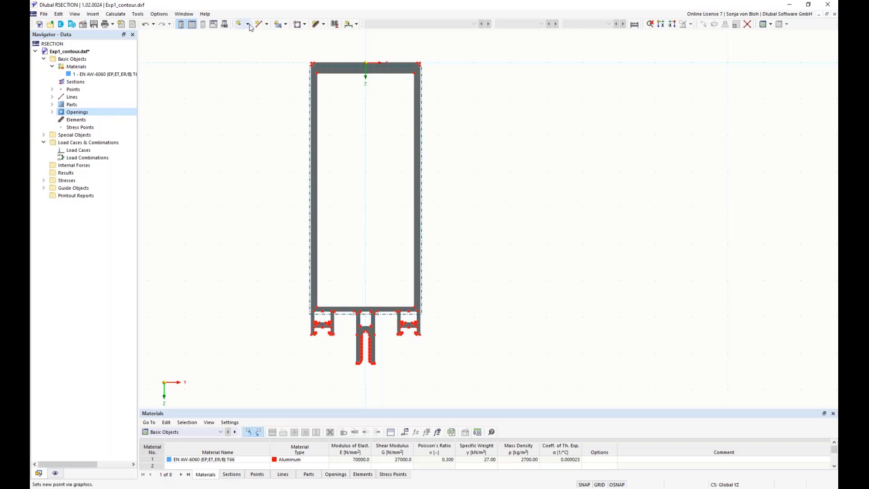
pyautogui.click(248, 24)
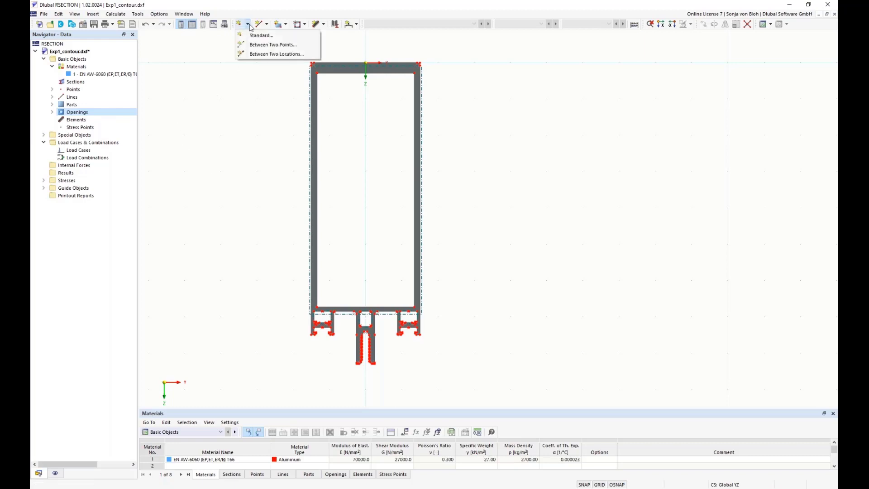
pyautogui.click(259, 54)
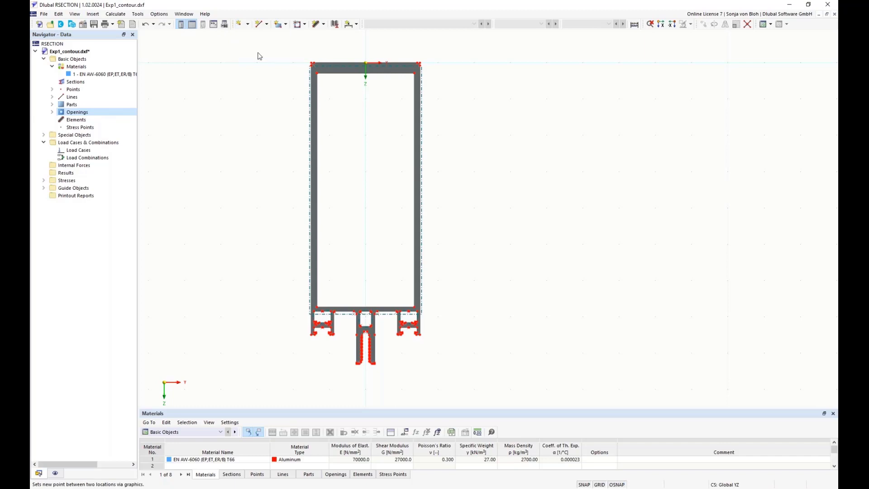
pyautogui.scroll(4, 320, 72)
pyautogui.scroll(3, 323, 79)
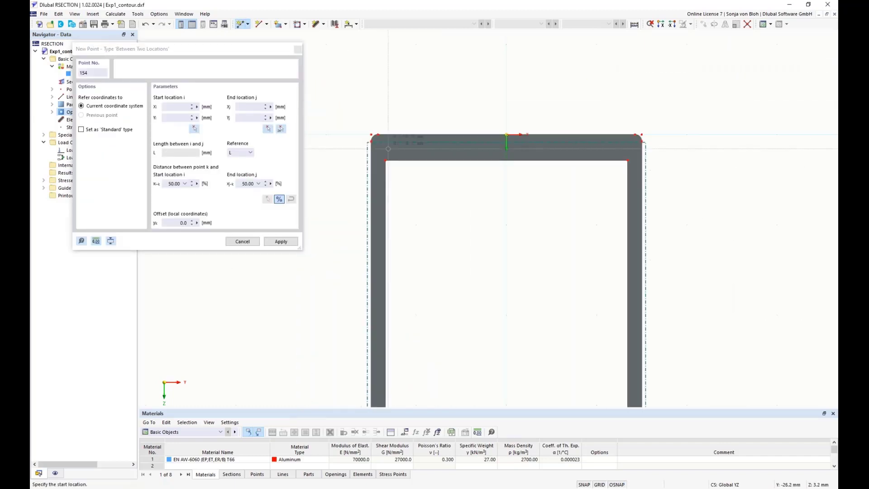
pyautogui.click(357, 122)
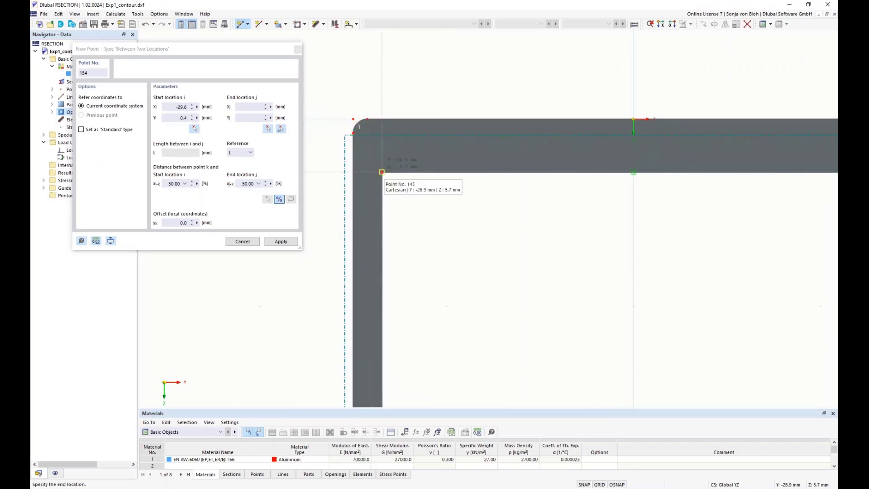
pyautogui.click(382, 172)
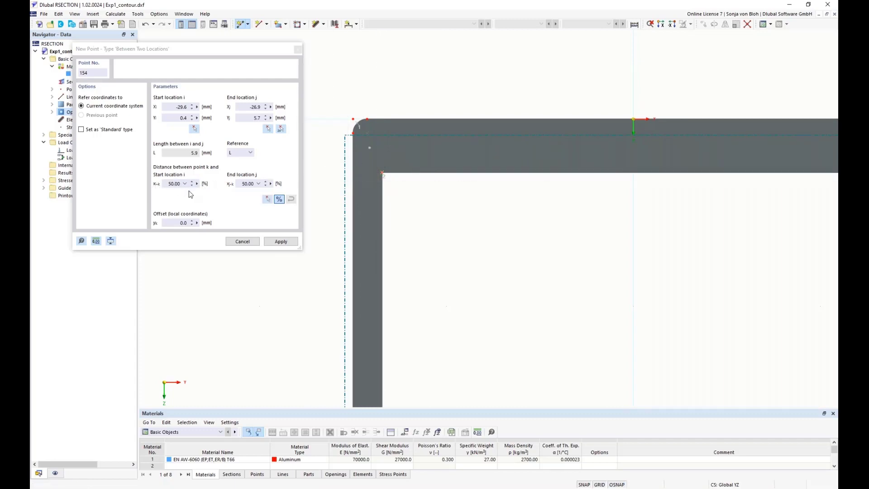
pyautogui.click(298, 50)
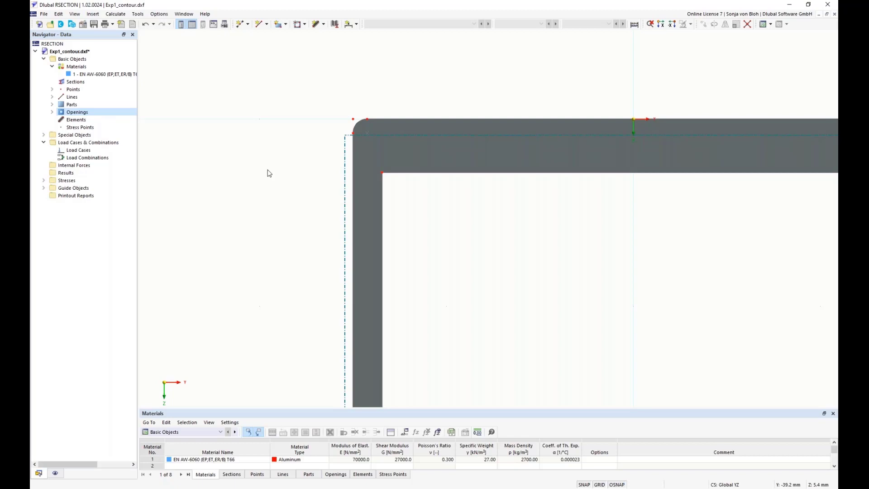
# Step: Delete the Exp1_contour.dxf background layer under Guide Objects
pyautogui.click(44, 187)
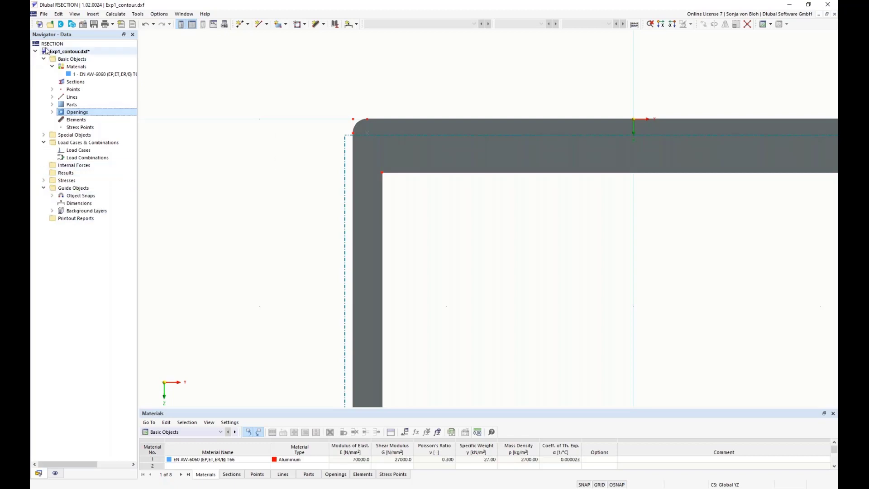
pyautogui.click(52, 210)
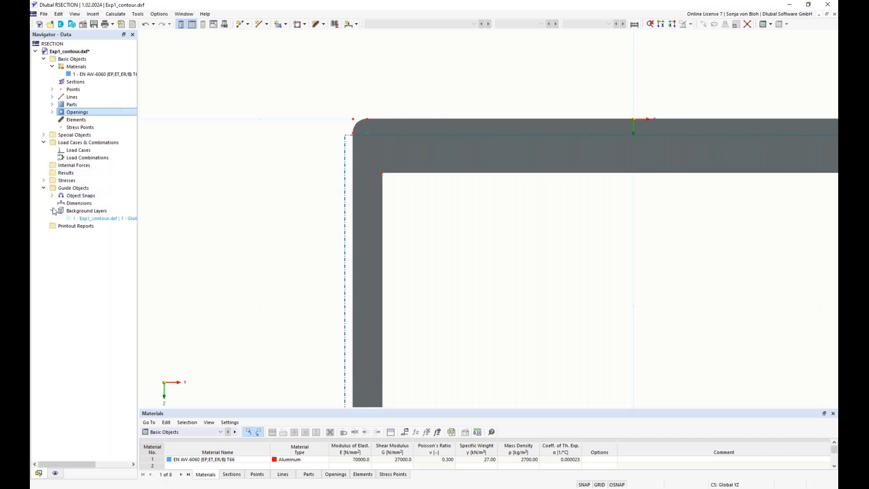
pyautogui.rightClick(106, 219)
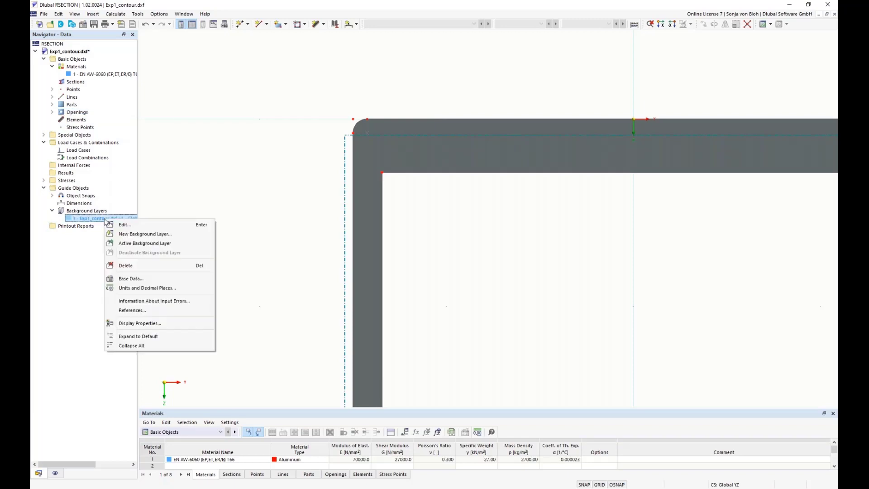
pyautogui.click(122, 264)
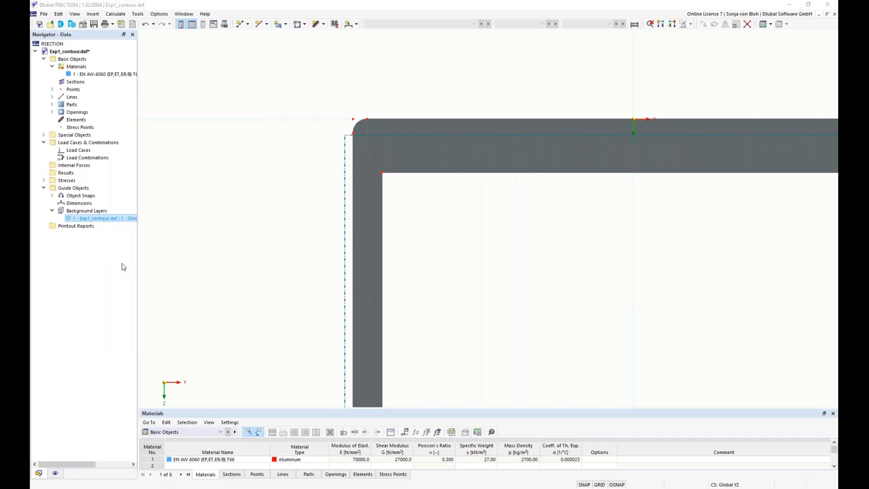
# Step: Create a new background layer loading the file Exp1_center.dxf
pyautogui.click(443, 277)
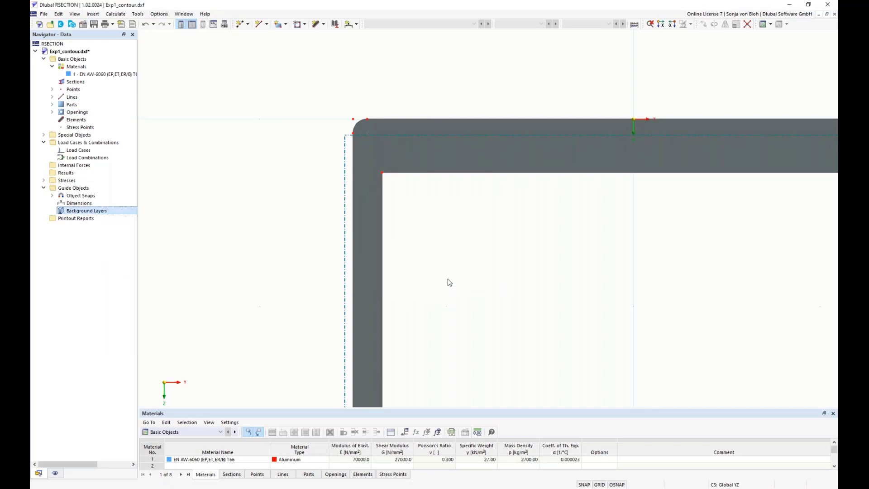
pyautogui.rightClick(104, 214)
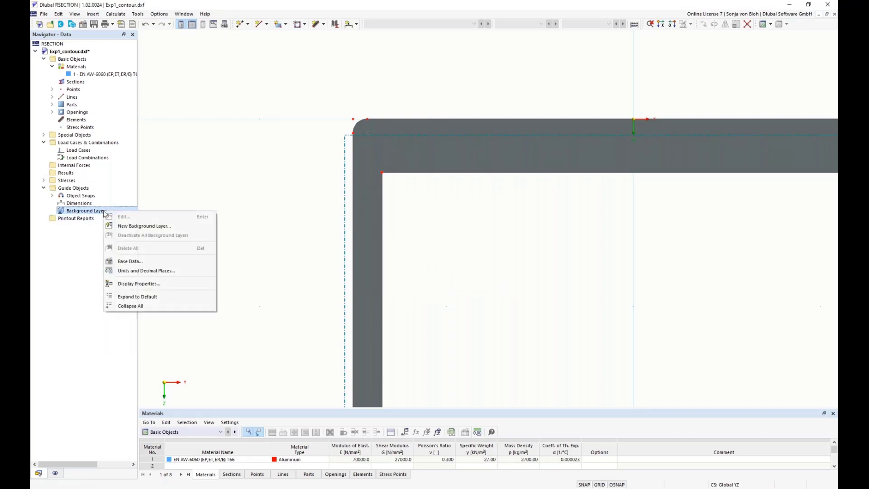
pyautogui.click(131, 225)
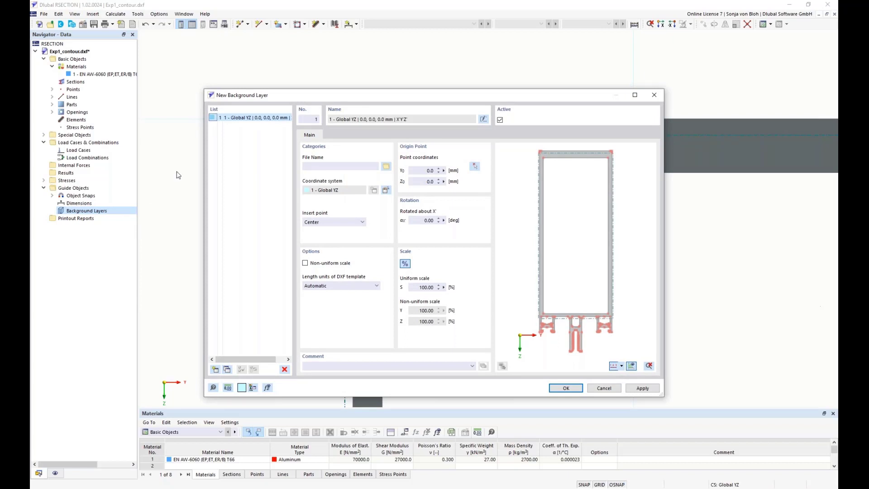
pyautogui.click(386, 166)
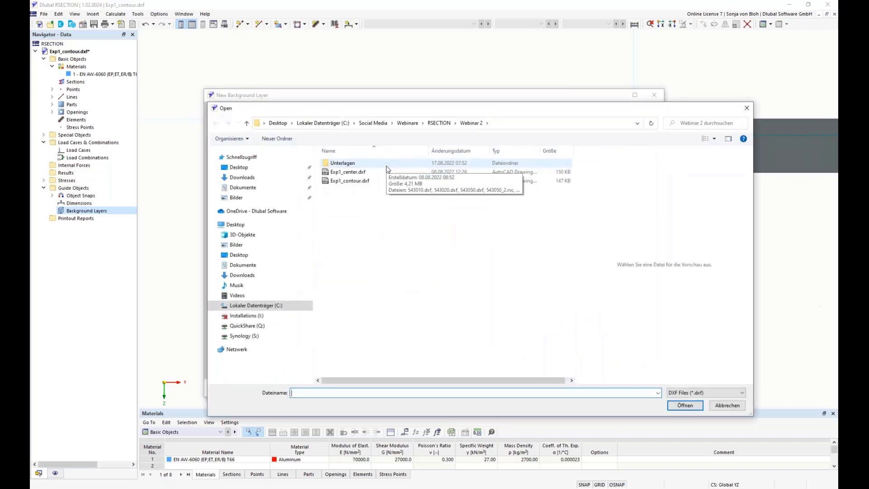
pyautogui.click(355, 173)
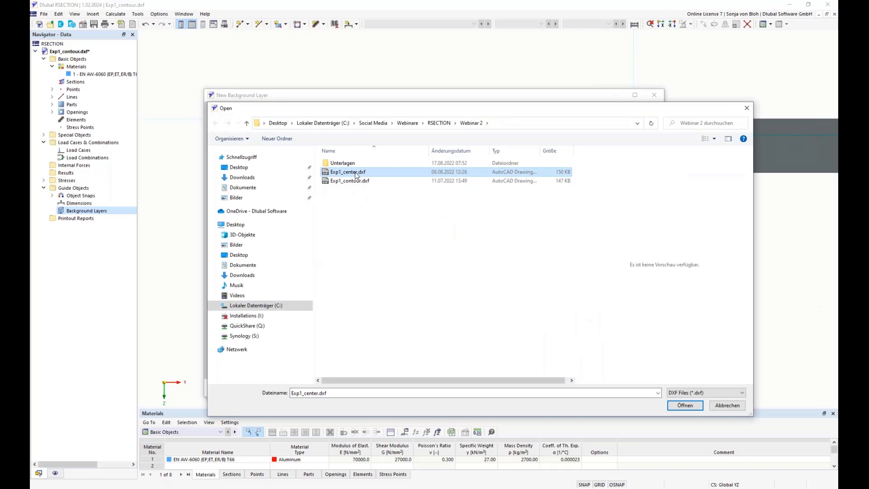
pyautogui.click(683, 405)
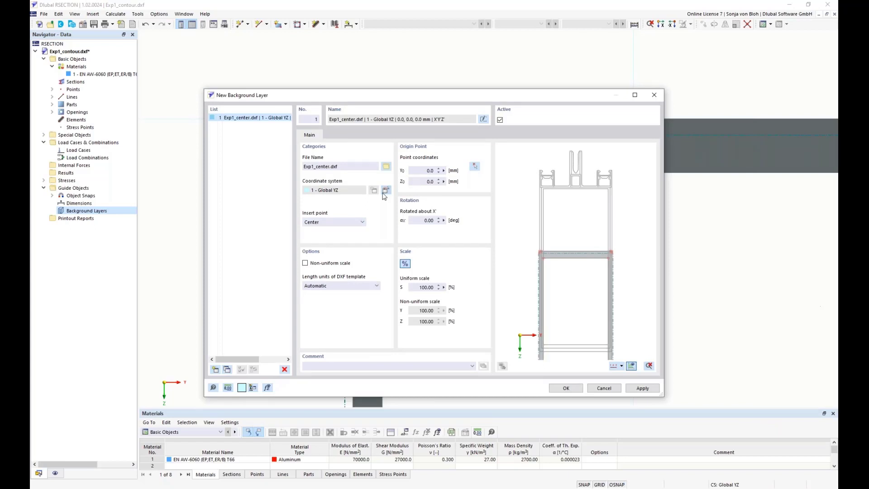
# Step: Set the background layer's insert point to +Y and its rotation about X to 180 deg, and confirm
pyautogui.click(362, 222)
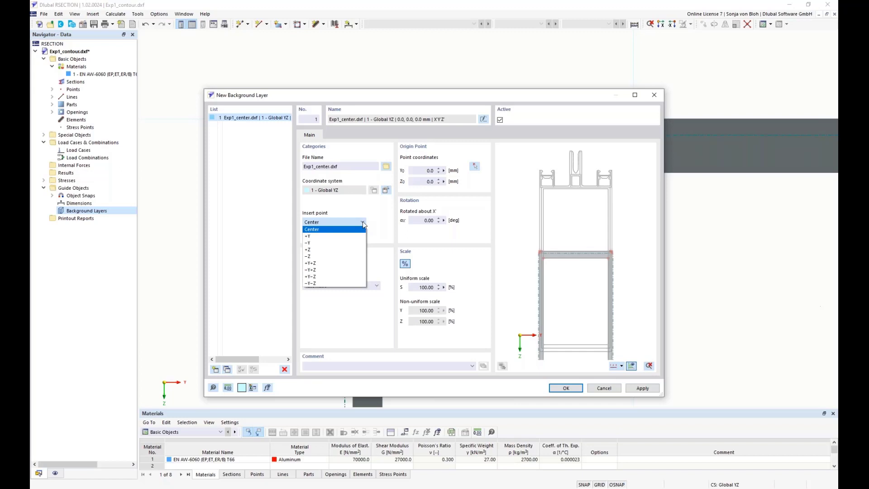
pyautogui.click(339, 236)
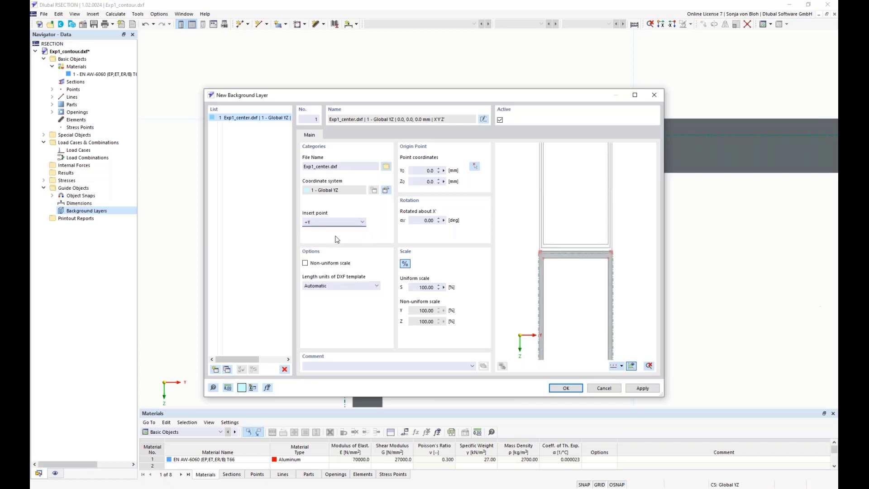
pyautogui.click(418, 170)
pyautogui.click(427, 181)
pyautogui.click(435, 220)
pyautogui.write('18')
pyautogui.click(425, 181)
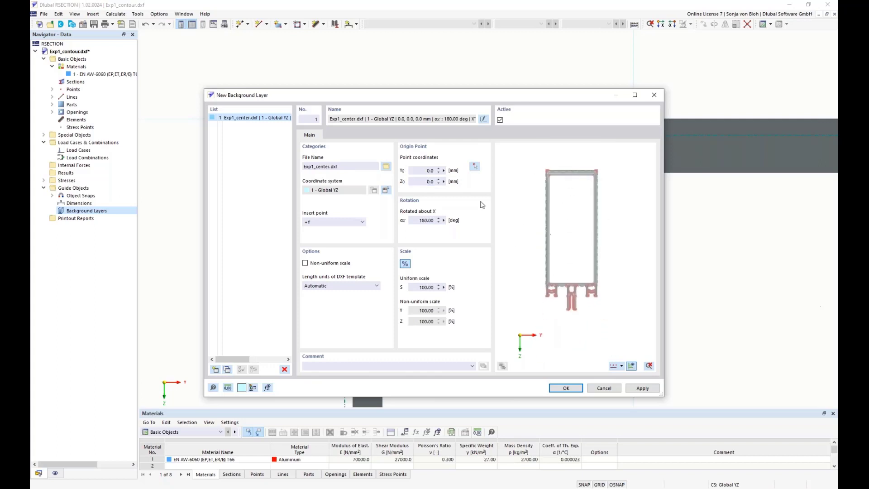
pyautogui.scroll(1, 566, 200)
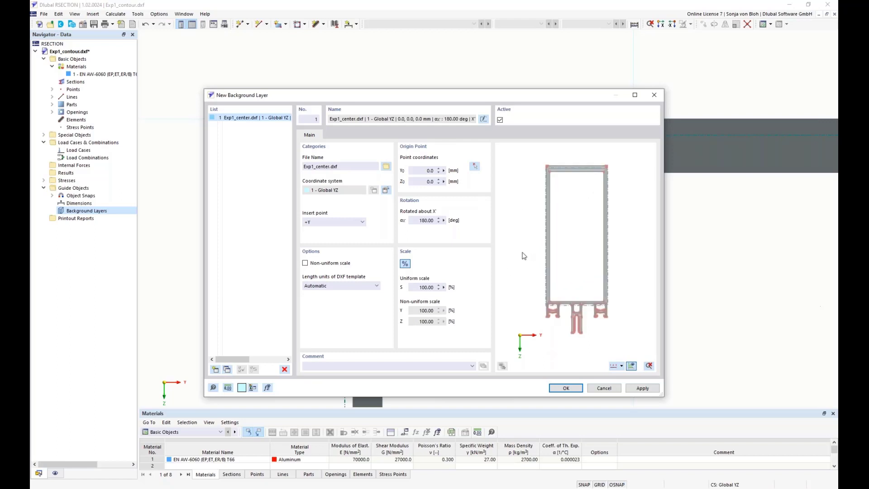
pyautogui.click(560, 389)
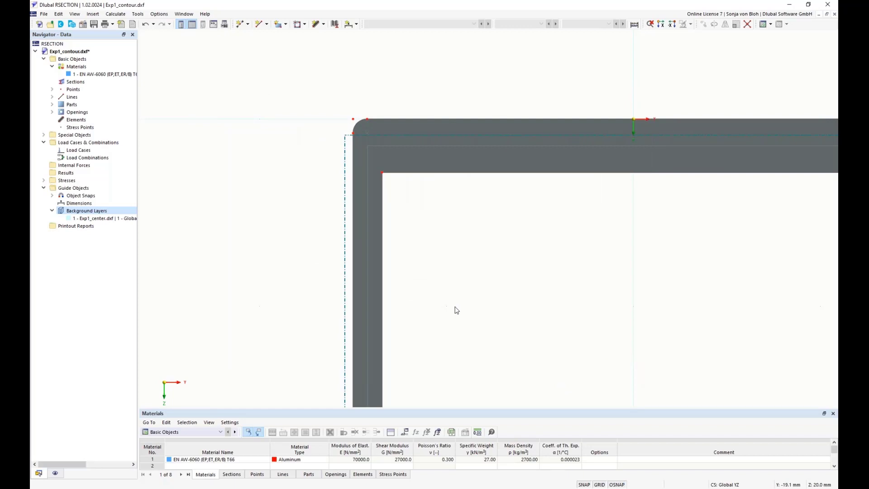
# Step: Open the Standard object snap settings to review its options, then close them
pyautogui.click(52, 196)
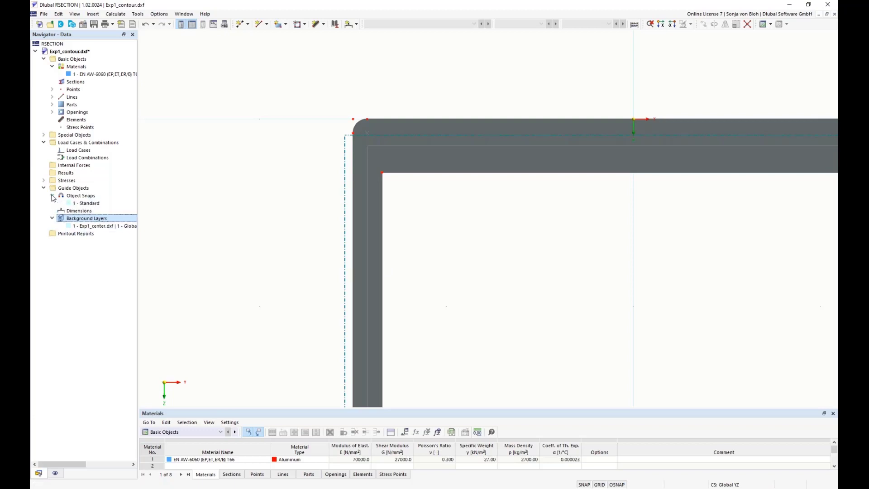
pyautogui.click(88, 203)
pyautogui.doubleClick(88, 204)
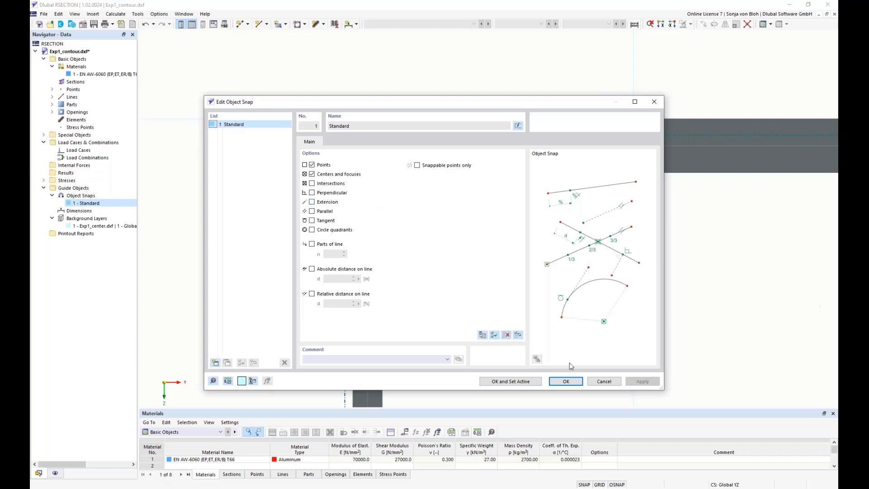
pyautogui.click(595, 383)
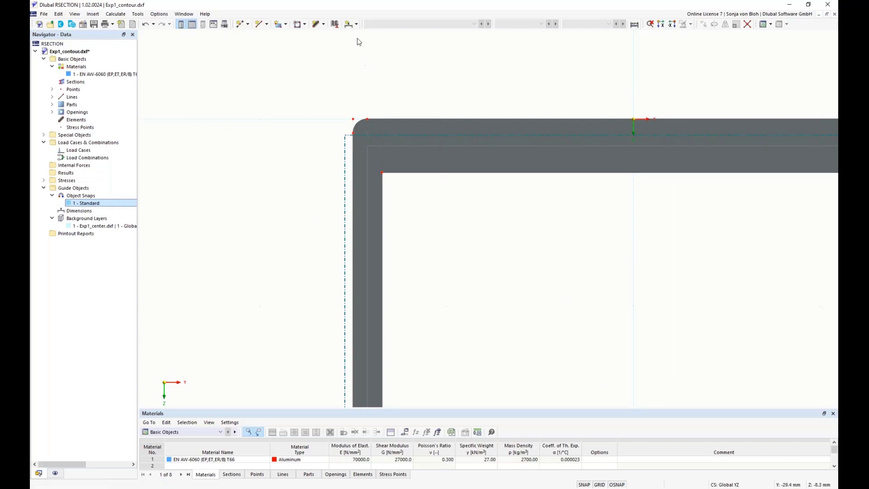
# Step: Add a linear dimension projected in Y from the outer top-left corner to the inner corner of the frame
pyautogui.click(357, 24)
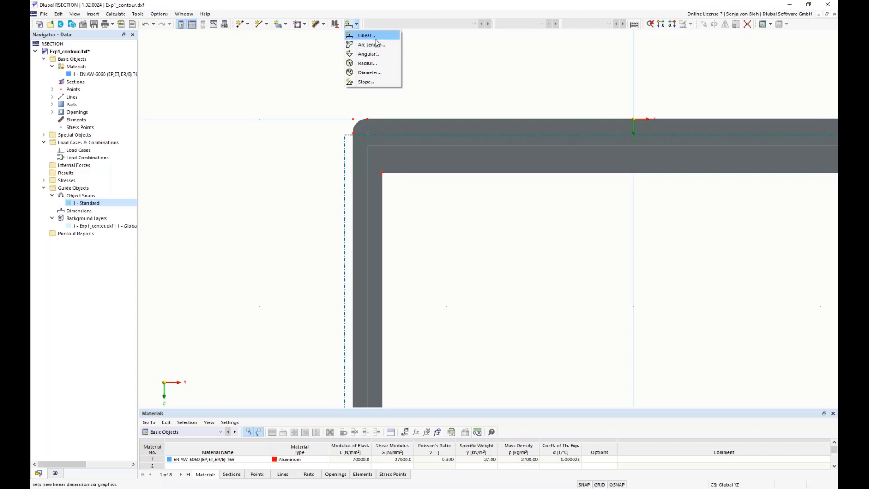
pyautogui.click(373, 36)
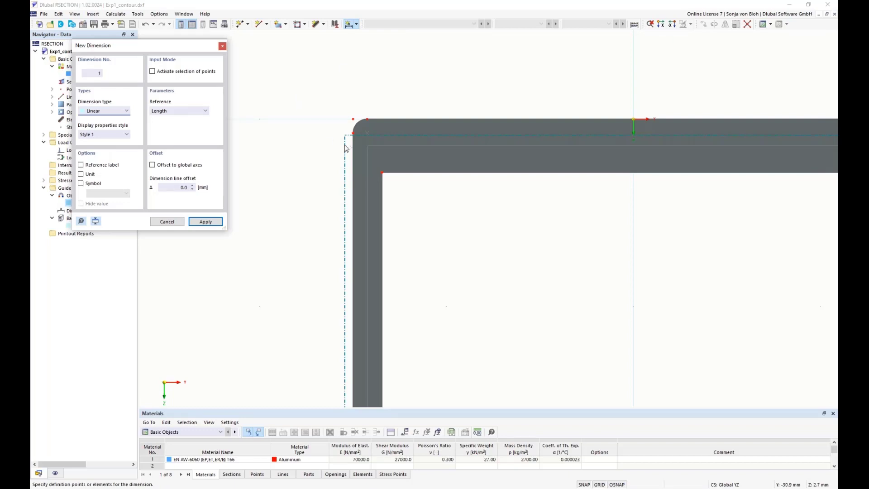
pyautogui.click(355, 134)
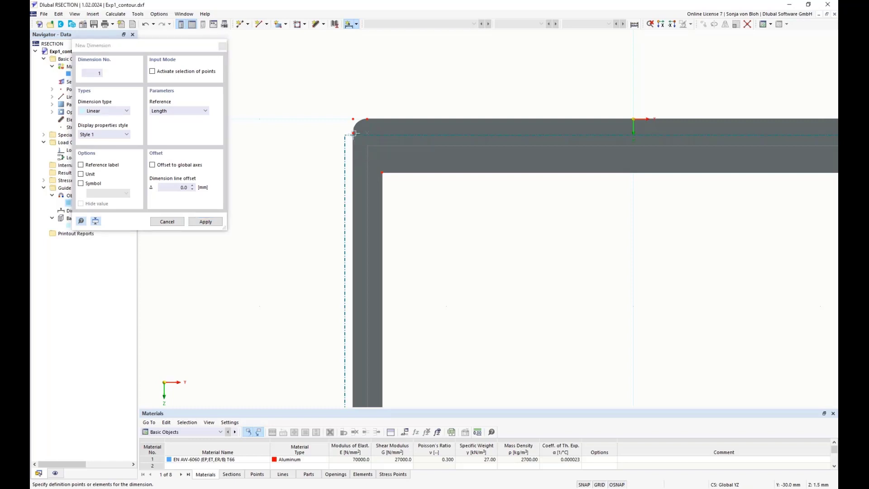
pyautogui.click(382, 173)
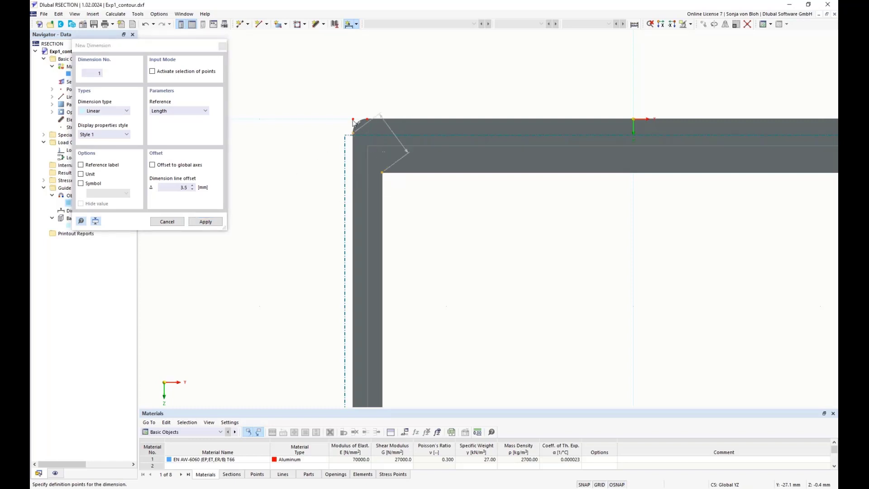
pyautogui.click(204, 112)
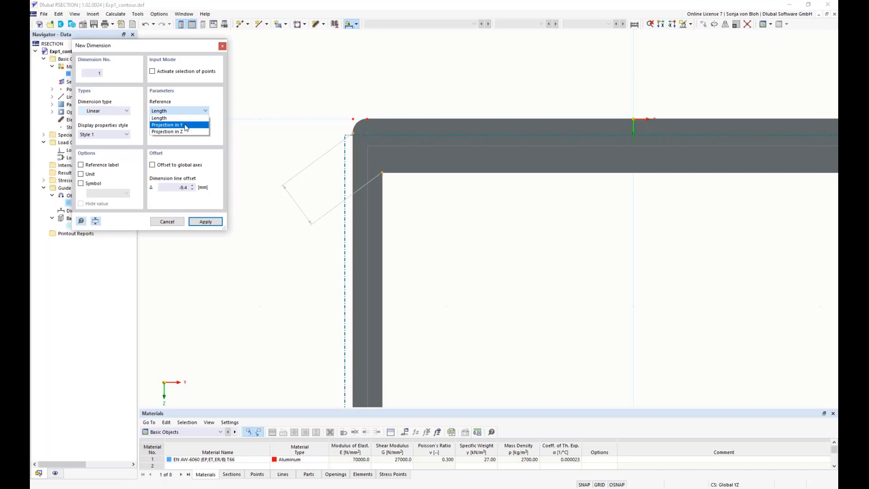
pyautogui.click(186, 126)
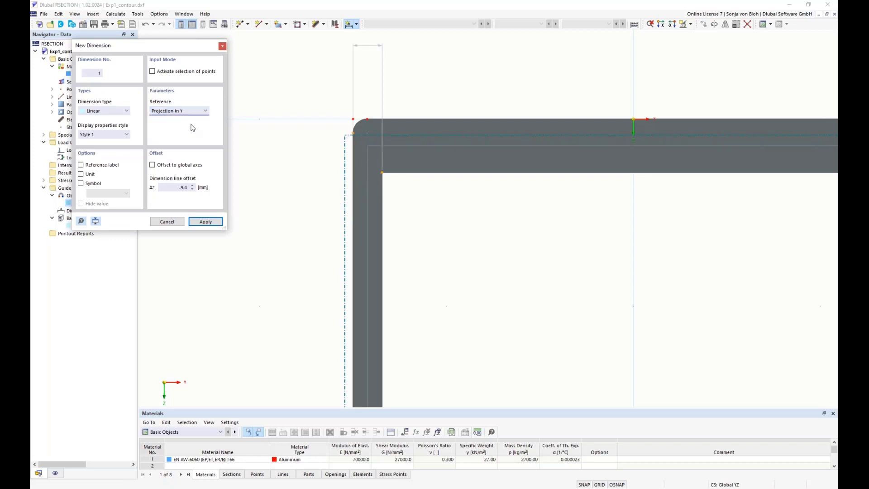
pyautogui.click(359, 86)
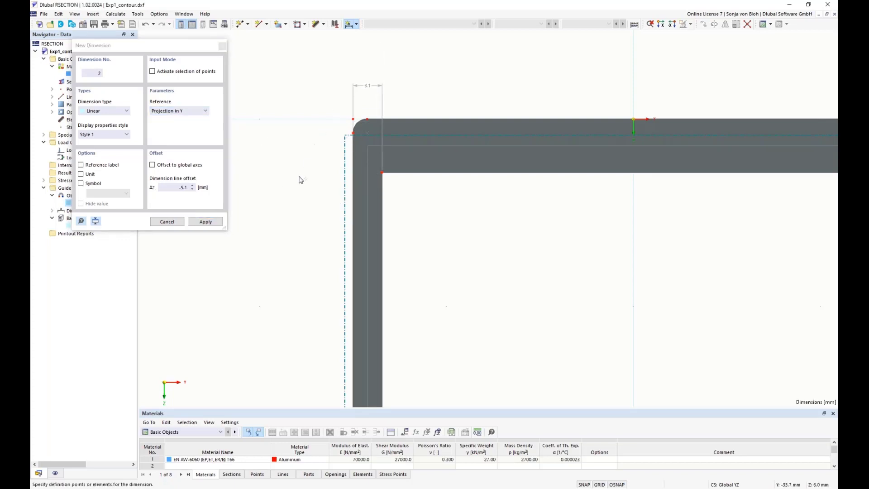
# Step: Add a linear dimension projected in Z from the top edge to the inner top-left corner of the frame
pyautogui.click(366, 120)
pyautogui.click(383, 172)
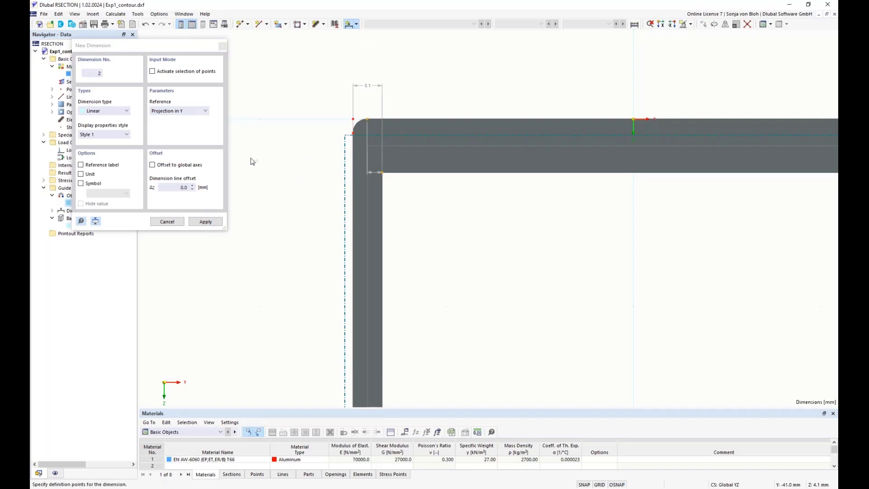
pyautogui.click(179, 111)
pyautogui.click(174, 132)
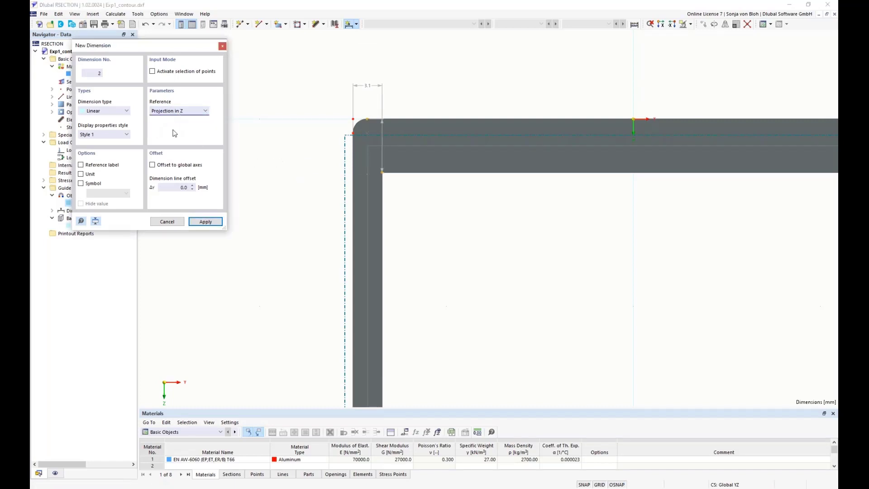
pyautogui.click(293, 147)
pyautogui.scroll(-5, 279, 250)
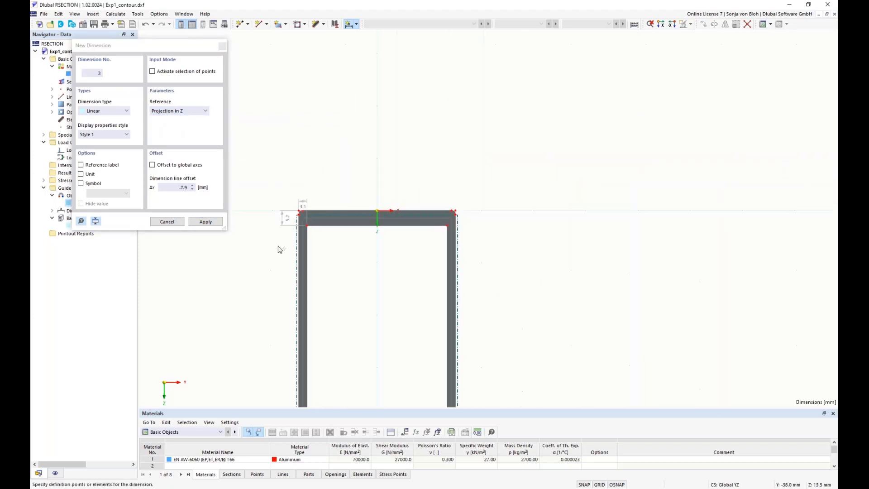
# Step: Add a Z-projected dimension of the horizontal wall thickness at the left end of the lower chamber
pyautogui.scroll(-2, 283, 316)
pyautogui.scroll(6, 312, 324)
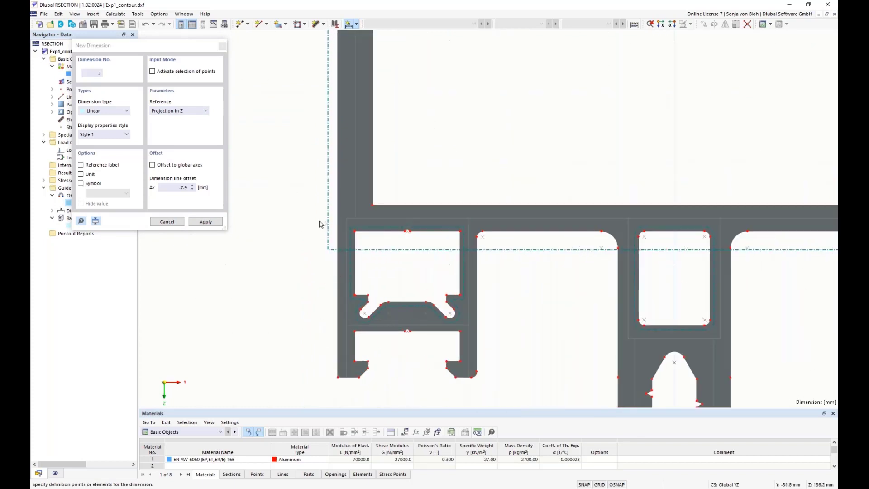
pyautogui.click(372, 204)
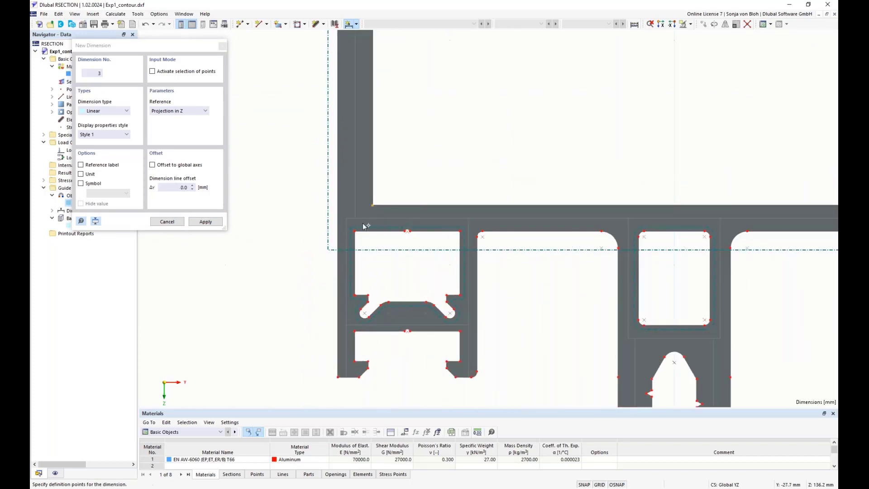
pyautogui.click(355, 230)
pyautogui.click(298, 223)
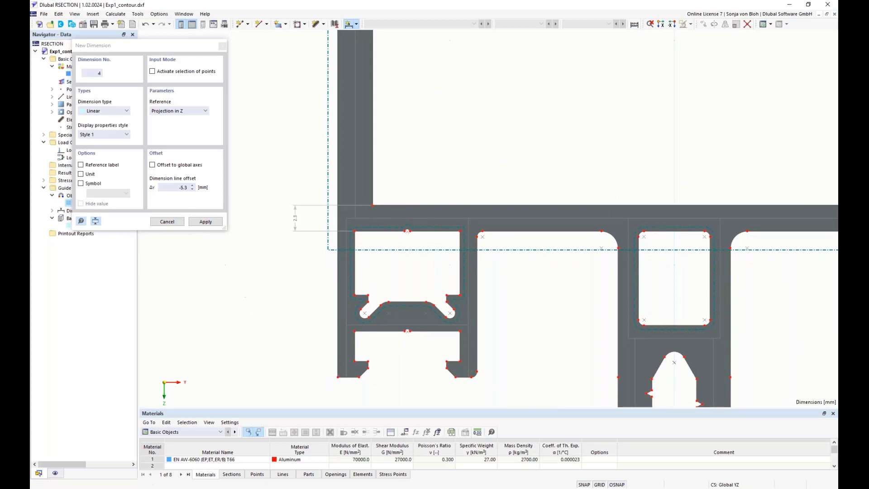
# Step: Switch the dimension reference to Projection in Y and dimension both bottom wall thicknesses of the left channel
pyautogui.click(190, 111)
pyautogui.click(183, 124)
pyautogui.scroll(1, 367, 379)
pyautogui.click(333, 376)
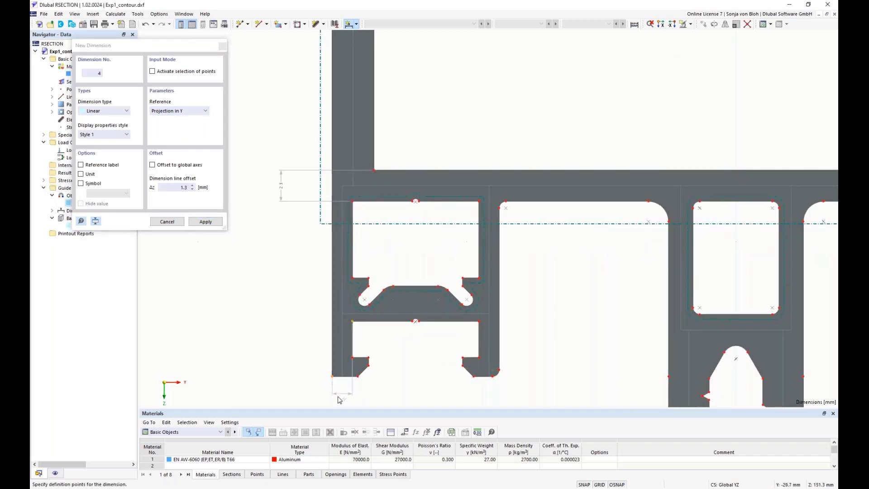
pyautogui.click(343, 397)
pyautogui.click(478, 357)
pyautogui.click(499, 370)
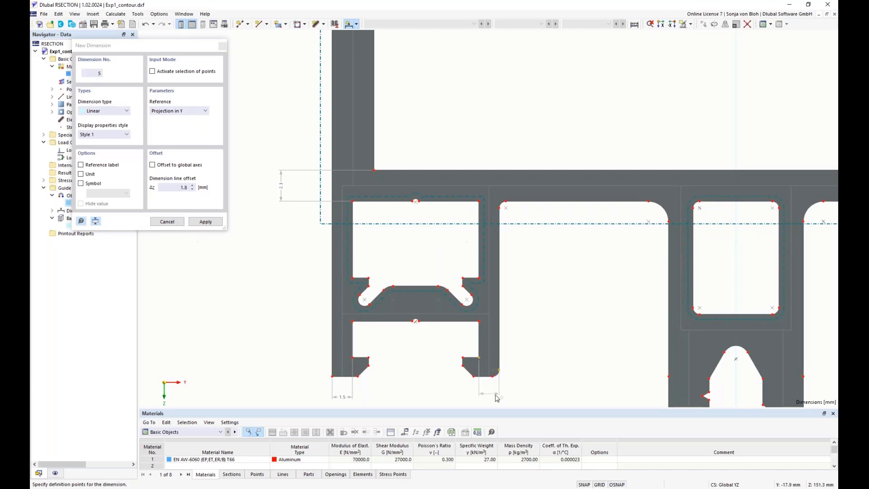
pyautogui.click(496, 404)
# Step: Dimension the thicknesses of the two walls of the central fork with Y-projected dimensions, then close the dimension tool
pyautogui.scroll(-2, 408, 331)
pyautogui.scroll(-3, 511, 353)
pyautogui.moveTo(490, 383); pyautogui.dragTo(454, 330, button='middle')
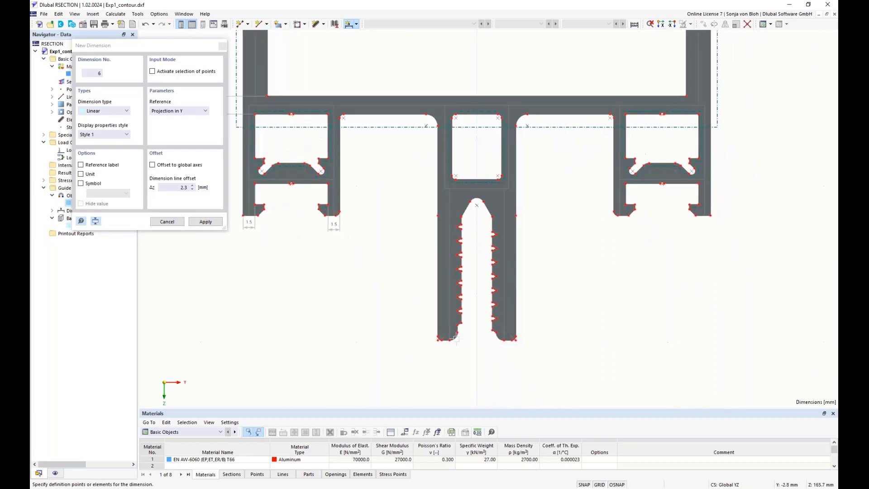
pyautogui.scroll(3, 455, 337)
pyautogui.click(425, 336)
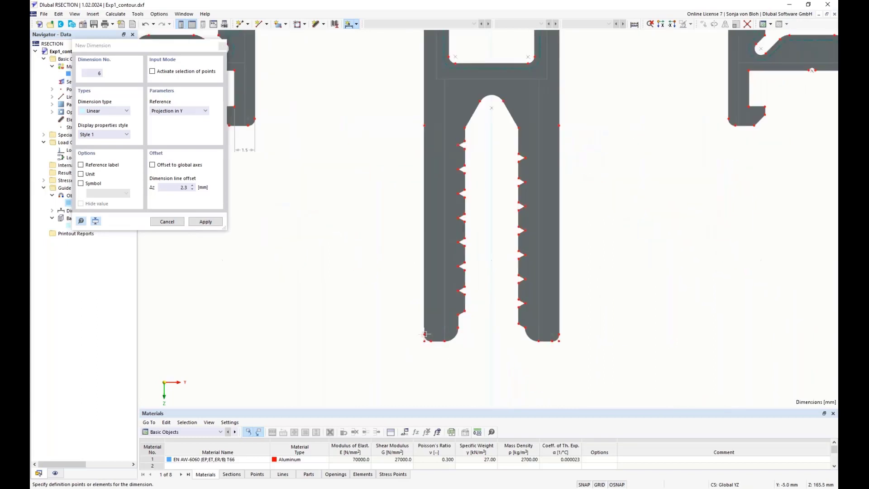
pyautogui.click(464, 312)
pyautogui.click(466, 369)
pyautogui.click(519, 325)
pyautogui.click(558, 335)
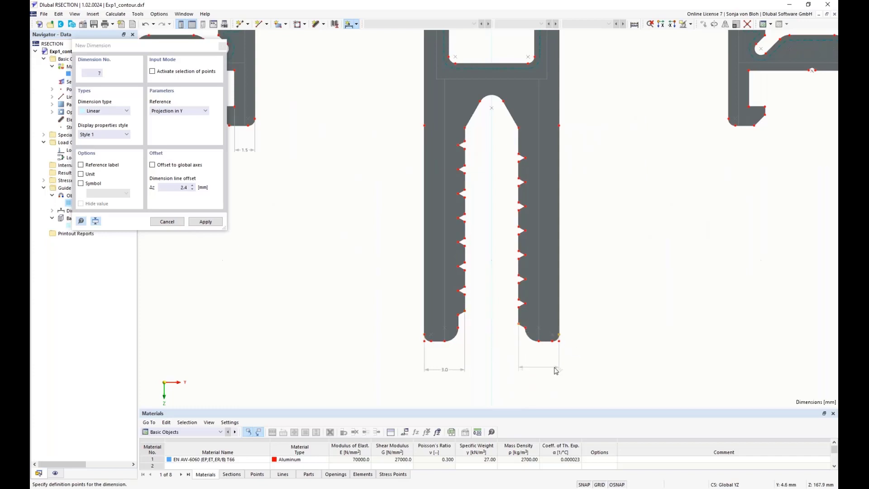
pyautogui.click(559, 372)
pyautogui.scroll(-3, 564, 383)
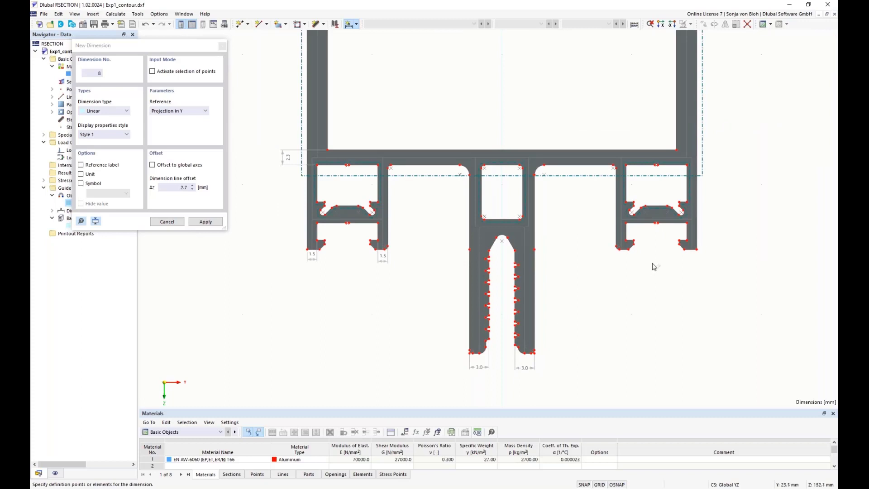
pyautogui.scroll(2, 625, 274)
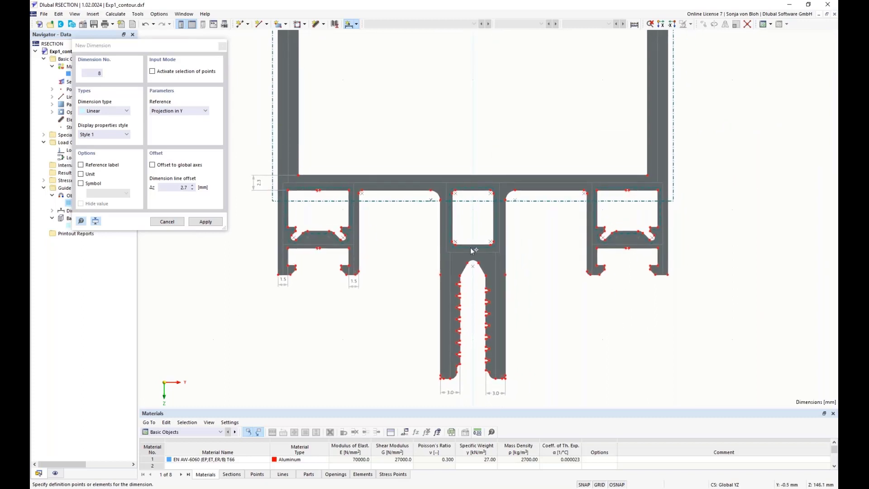
pyautogui.scroll(3, 475, 247)
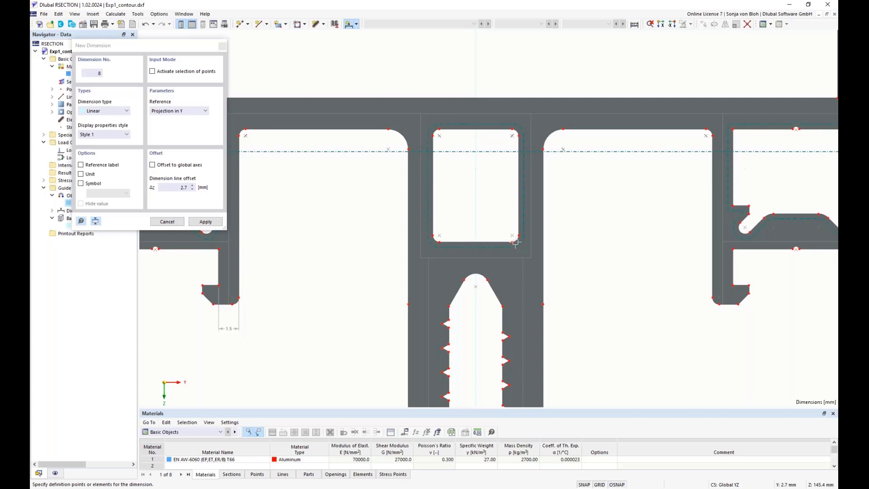
pyautogui.click(222, 46)
pyautogui.click(248, 24)
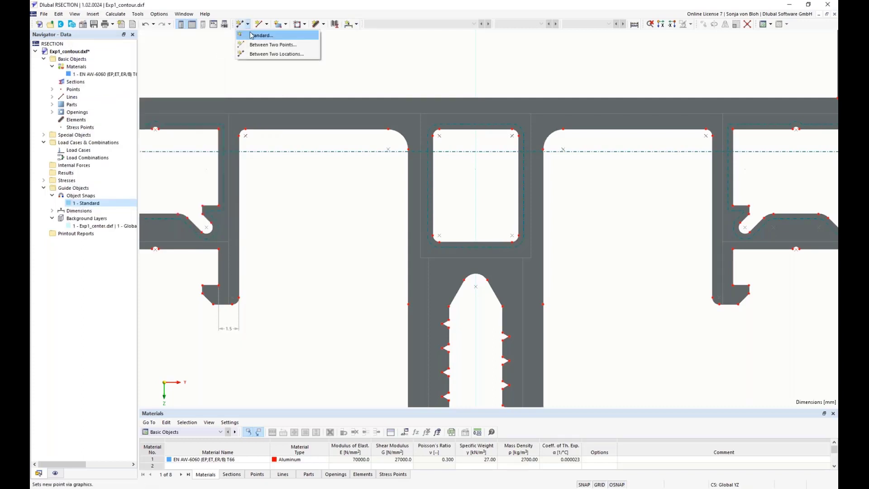
pyautogui.click(252, 37)
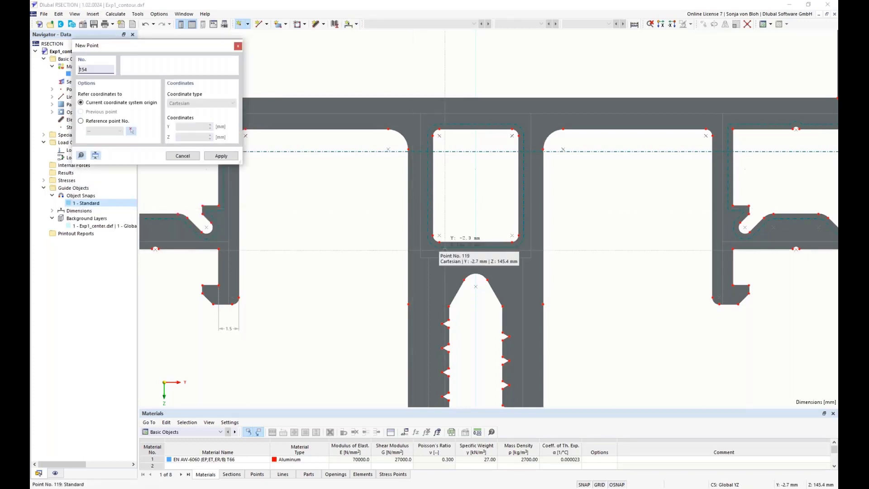
pyautogui.click(475, 241)
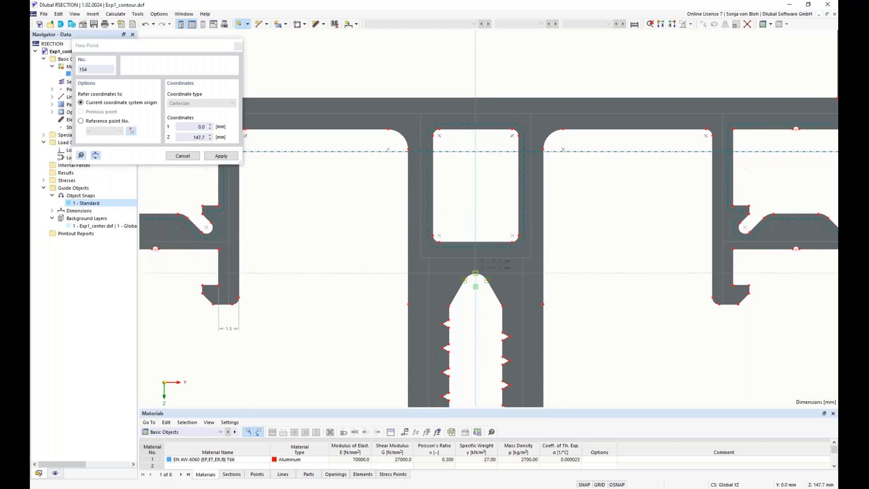
pyautogui.press('Escape')
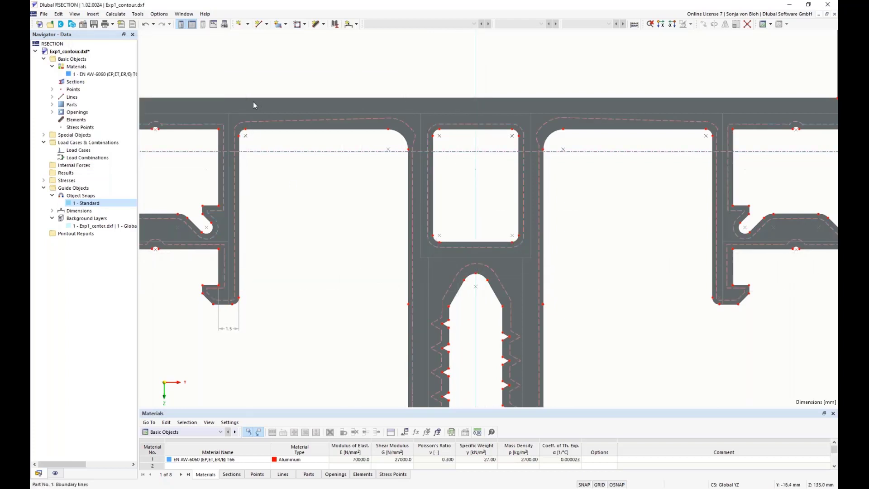
# Step: Add a Z-projected dimension from the central box's inner bottom corner to the top of the fork arch
pyautogui.click(349, 24)
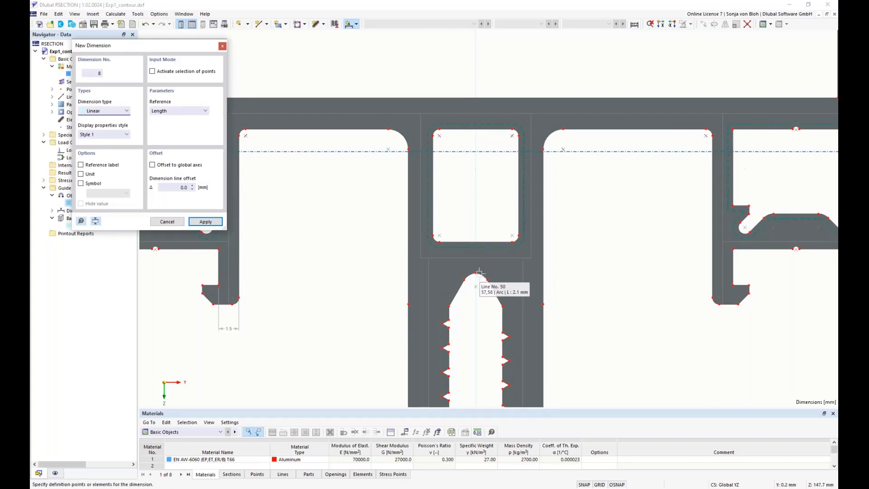
pyautogui.click(476, 271)
pyautogui.click(439, 241)
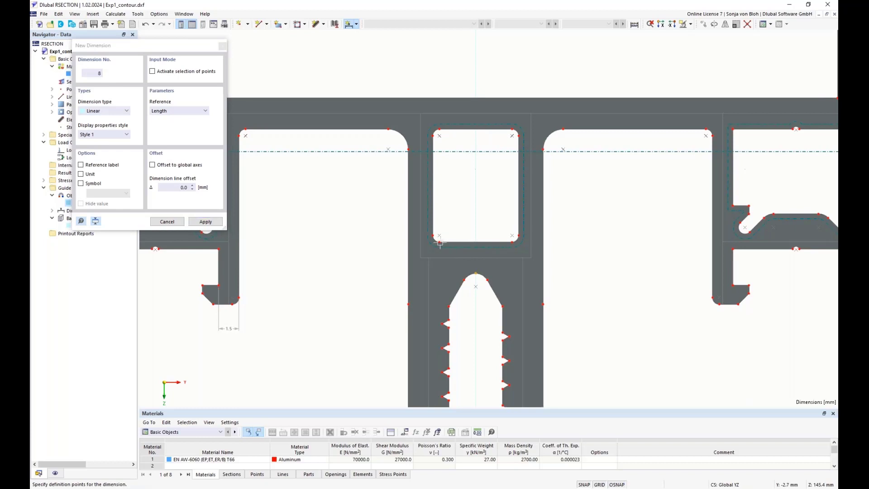
pyautogui.click(181, 111)
pyautogui.click(180, 132)
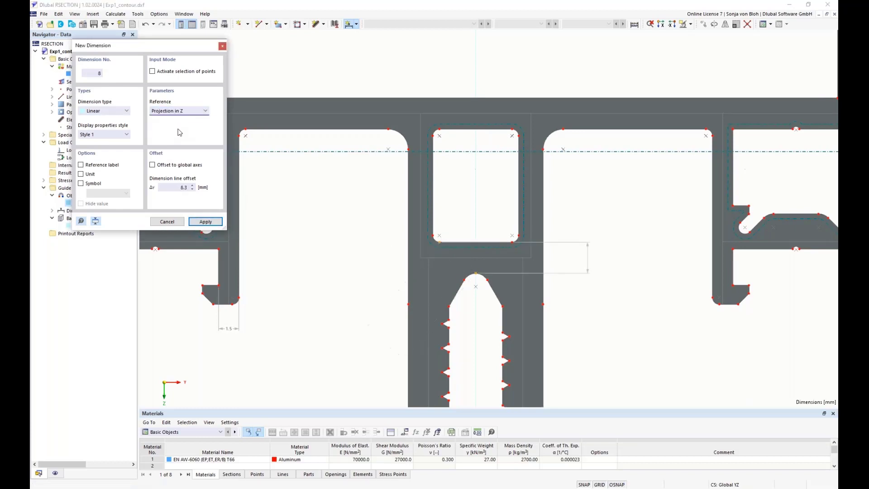
pyautogui.click(377, 249)
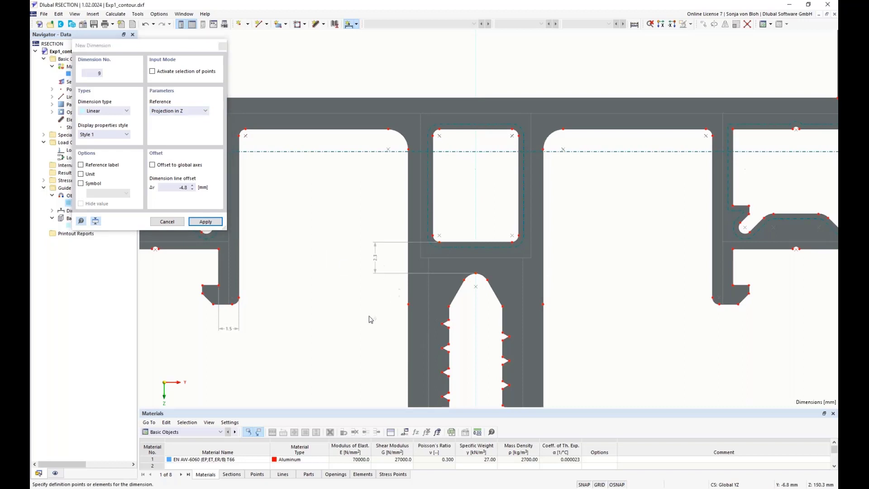
pyautogui.scroll(-4, 341, 305)
pyautogui.press('Escape')
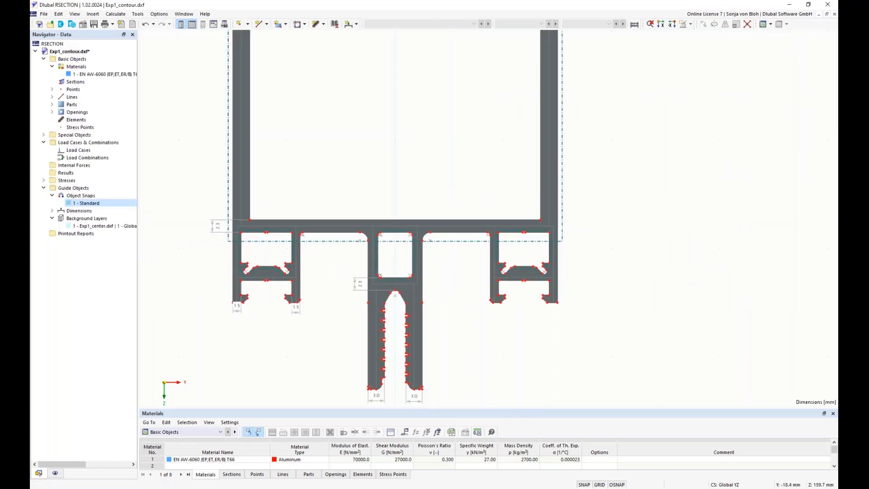
pyautogui.scroll(-2, 270, 341)
pyautogui.scroll(-2, 244, 229)
pyautogui.moveTo(236, 215); pyautogui.dragTo(251, 303, button='middle')
pyautogui.scroll(4, 243, 76)
pyautogui.moveTo(260, 107); pyautogui.dragTo(228, 164, button='middle')
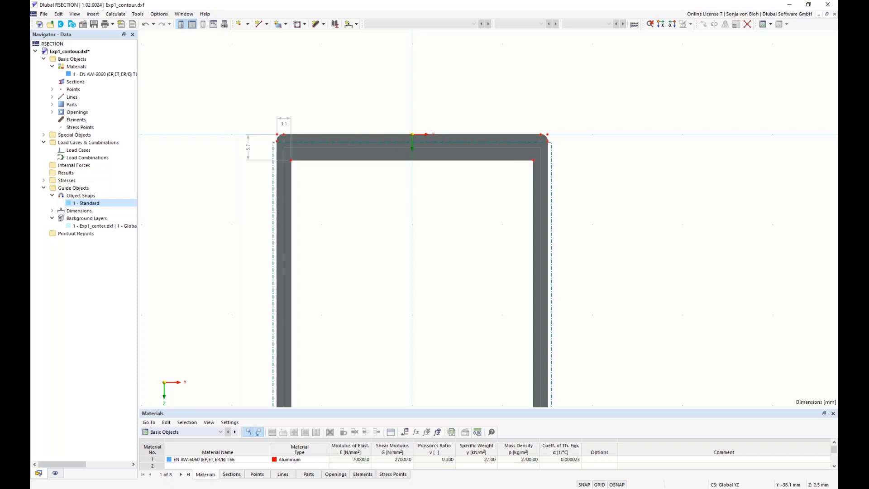
pyautogui.click(324, 24)
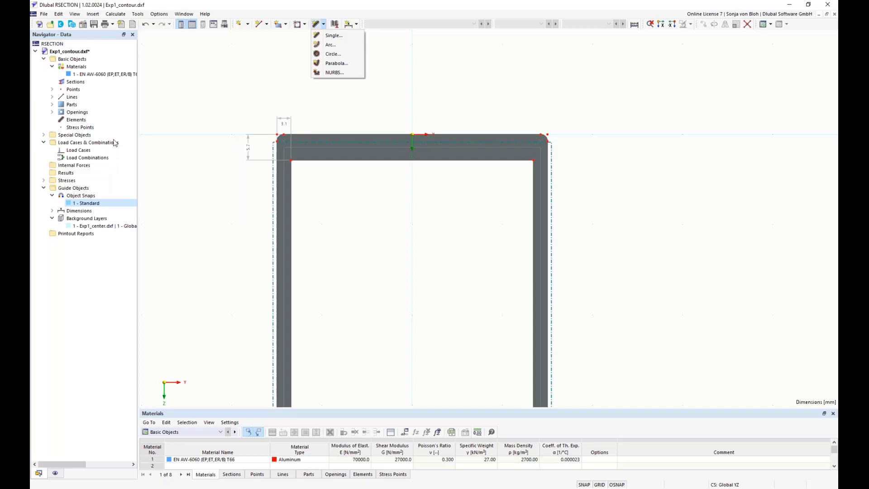
pyautogui.click(77, 121)
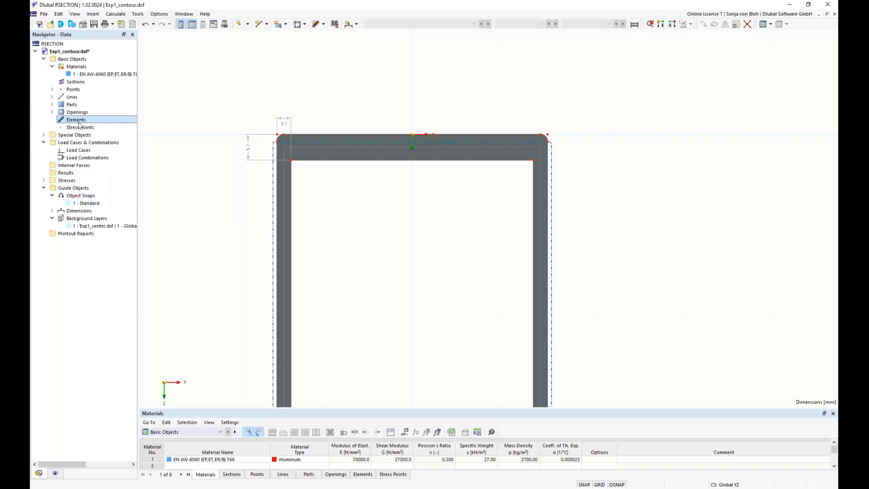
pyautogui.rightClick(79, 124)
pyautogui.moveTo(112, 138)
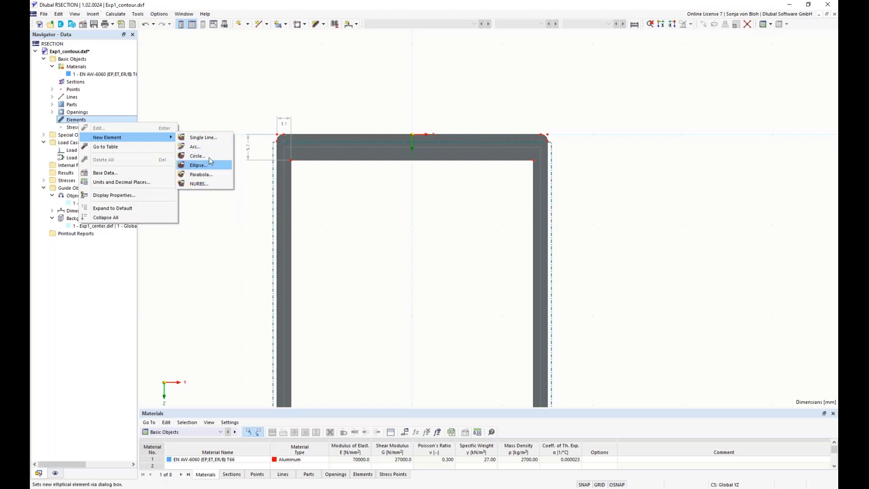
pyautogui.click(242, 85)
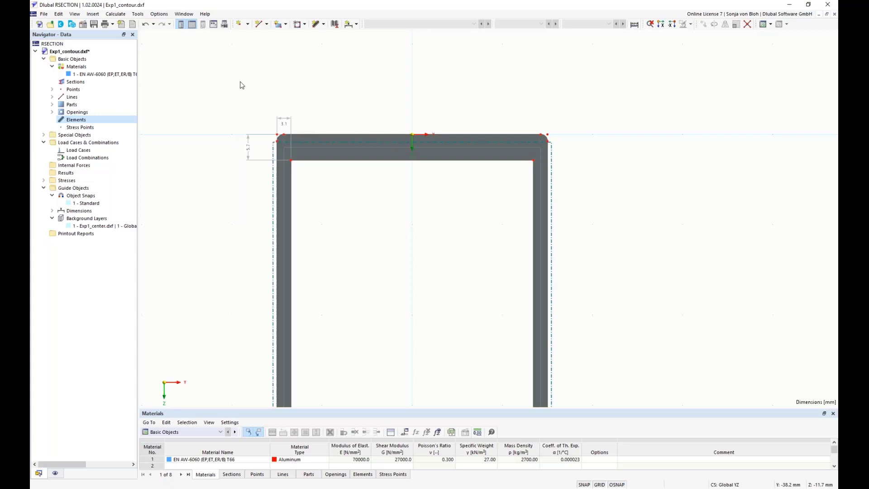
# Step: Draw a single-line element 5.7 mm thick along the top flange centreline between the two frame corners
pyautogui.click(324, 24)
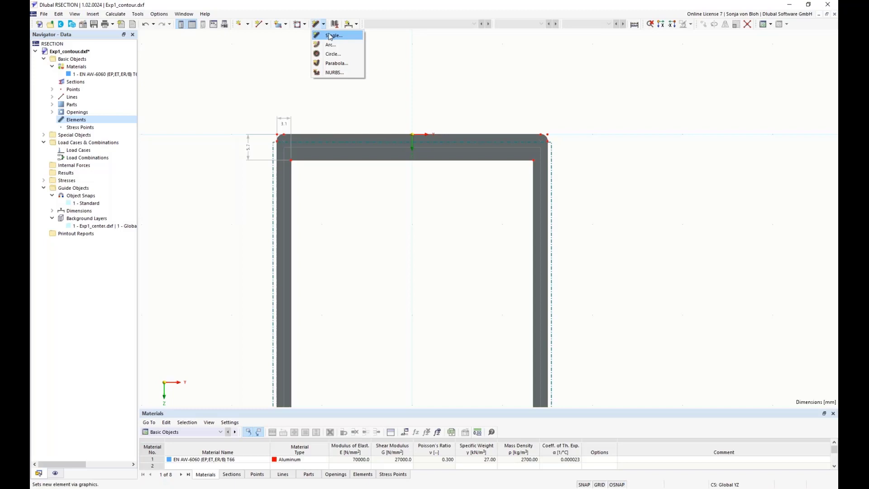
pyautogui.click(330, 37)
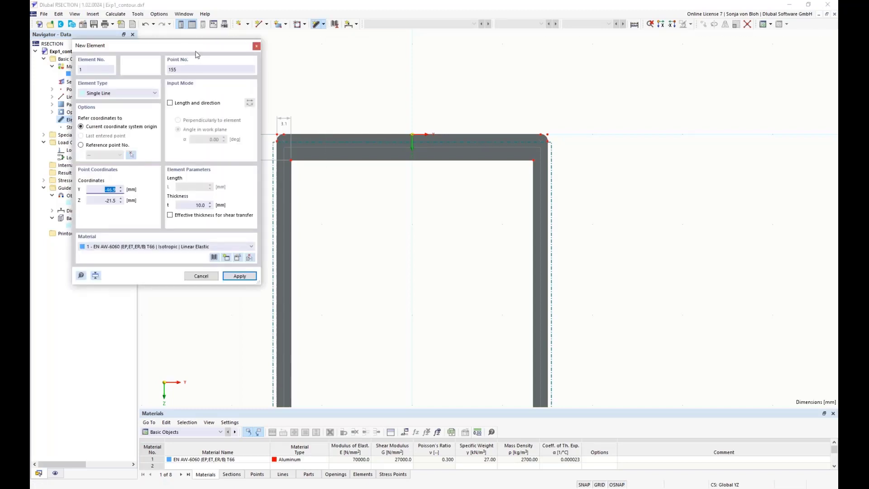
pyautogui.moveTo(196, 54); pyautogui.dragTo(162, 57)
pyautogui.click(159, 207)
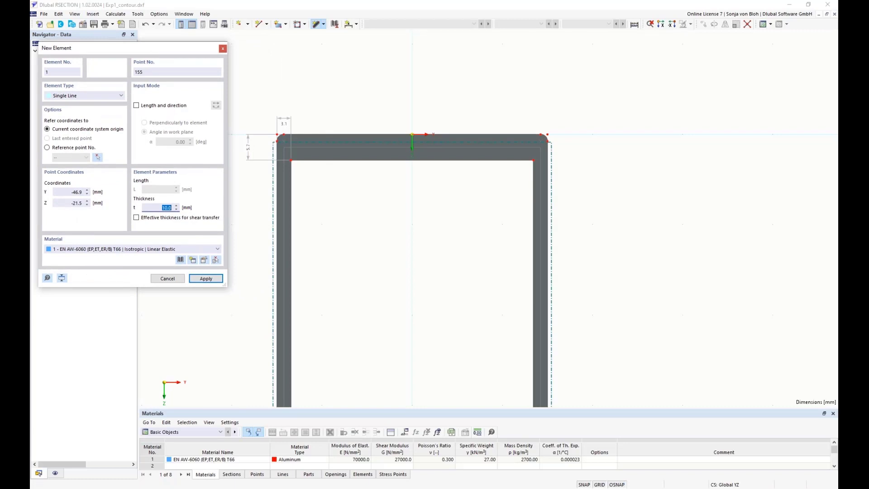
pyautogui.write('5.7')
pyautogui.scroll(2, 305, 170)
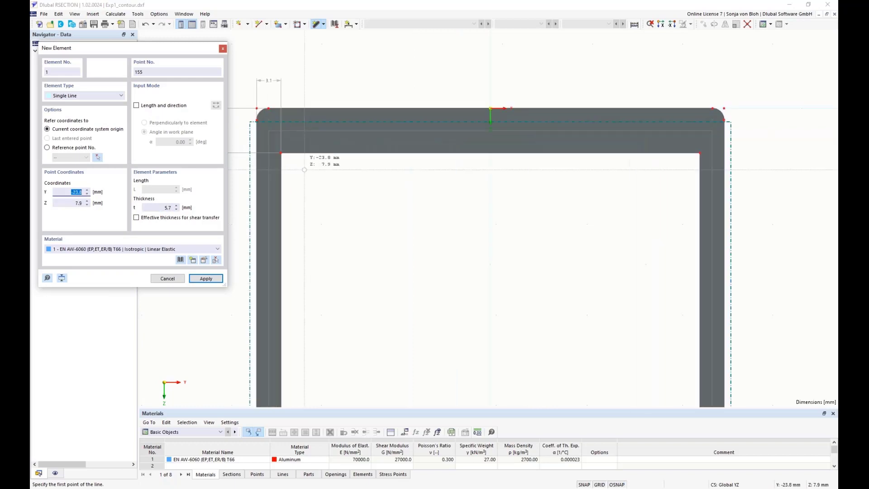
pyautogui.click(269, 131)
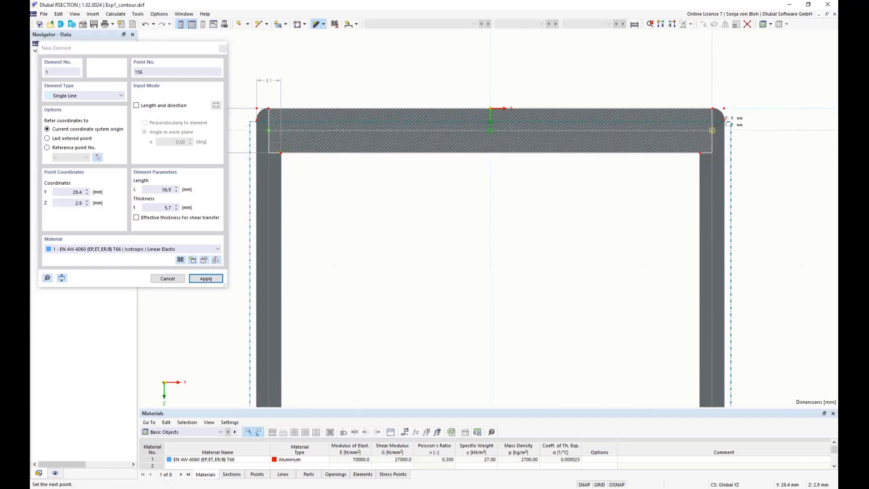
pyautogui.click(711, 131)
pyautogui.press('Escape')
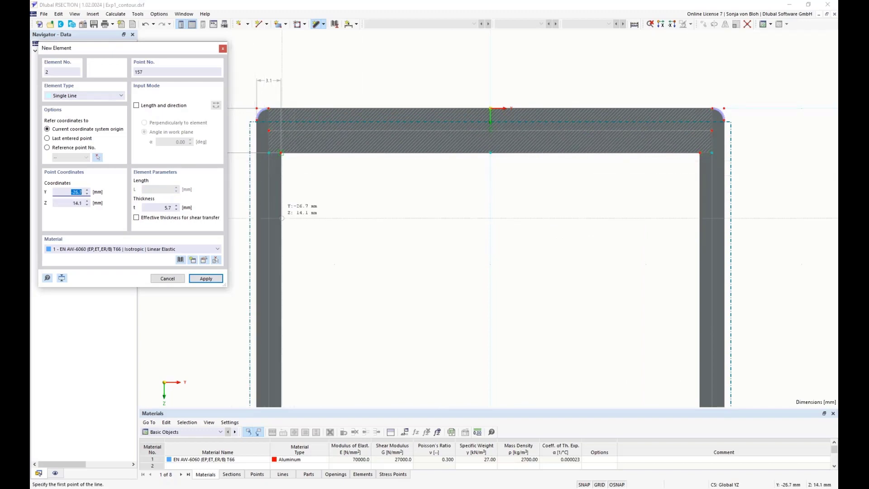
# Step: Draw a 3.1 mm thick single-line element down the left web centreline from the top corner to the base flange
pyautogui.click(174, 208)
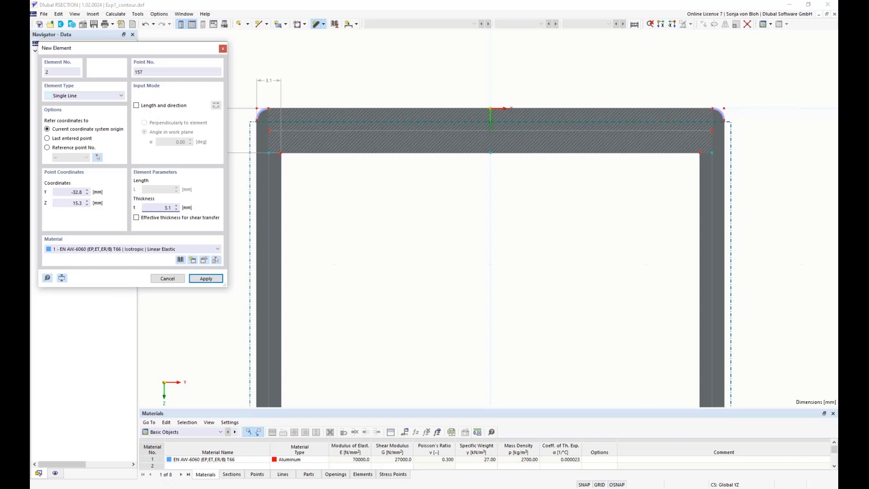
pyautogui.click(269, 130)
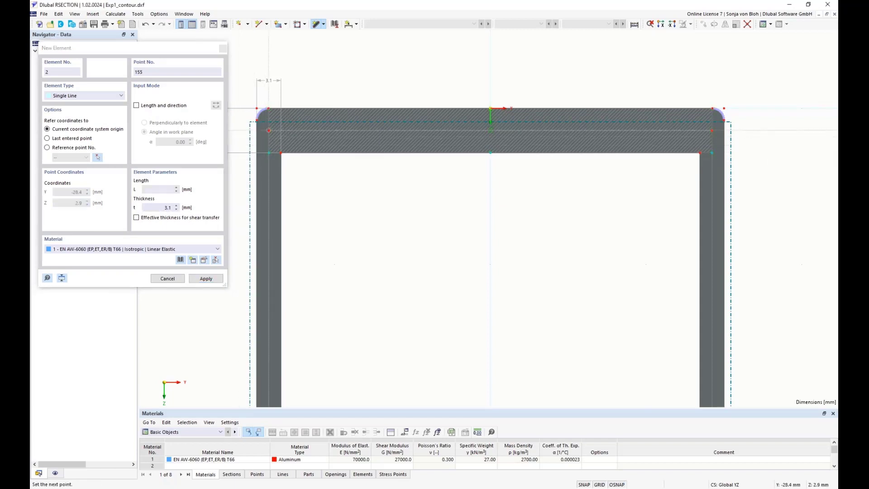
pyautogui.scroll(-6, 299, 270)
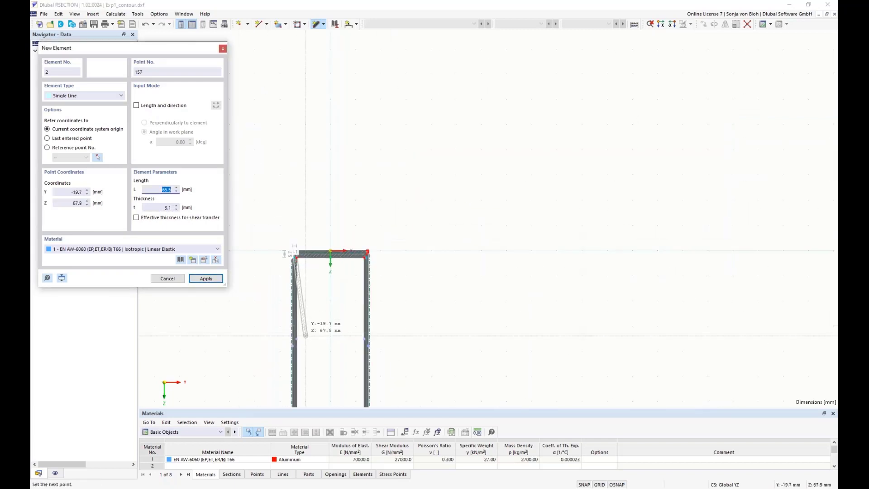
pyautogui.scroll(8, 334, 284)
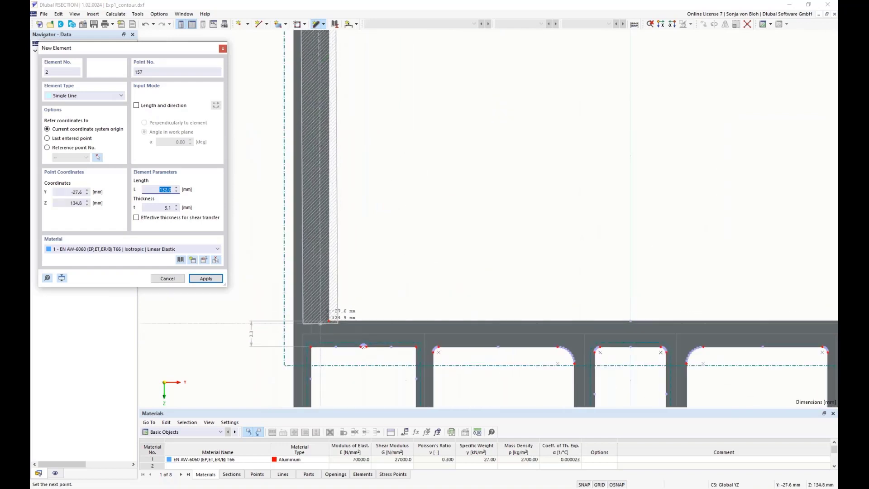
pyautogui.click(311, 334)
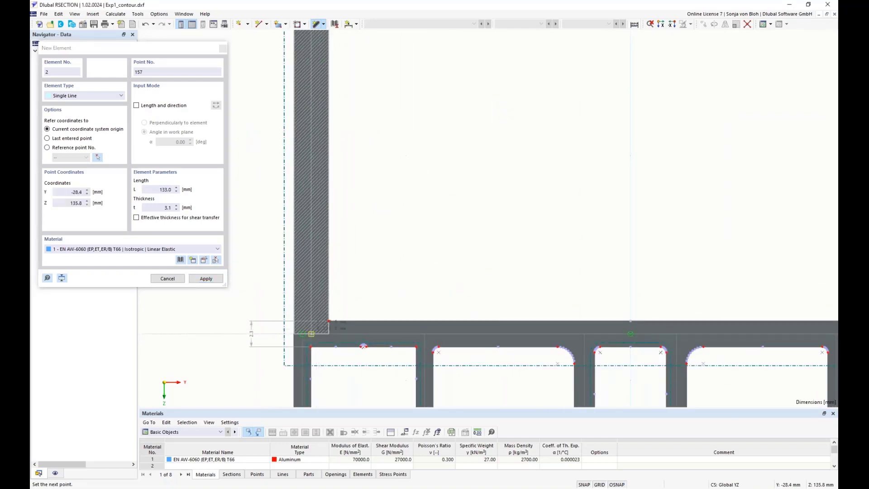
# Step: Draw a matching 3.1 mm single-line element down the right web centreline from the top corner to the base flange
pyautogui.rightClick(402, 196)
pyautogui.scroll(-7, 396, 212)
pyautogui.scroll(-4, 407, 226)
pyautogui.scroll(10, 425, 155)
pyautogui.scroll(-3, 425, 155)
pyautogui.moveTo(450, 151); pyautogui.dragTo(488, 240, button='middle')
pyautogui.click(445, 166)
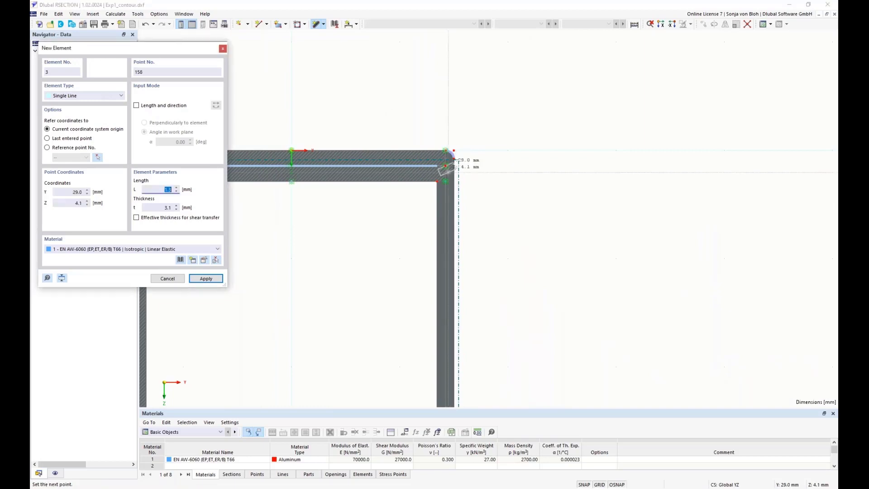
pyautogui.scroll(-7, 503, 262)
pyautogui.moveTo(520, 346); pyautogui.dragTo(500, 178, button='middle')
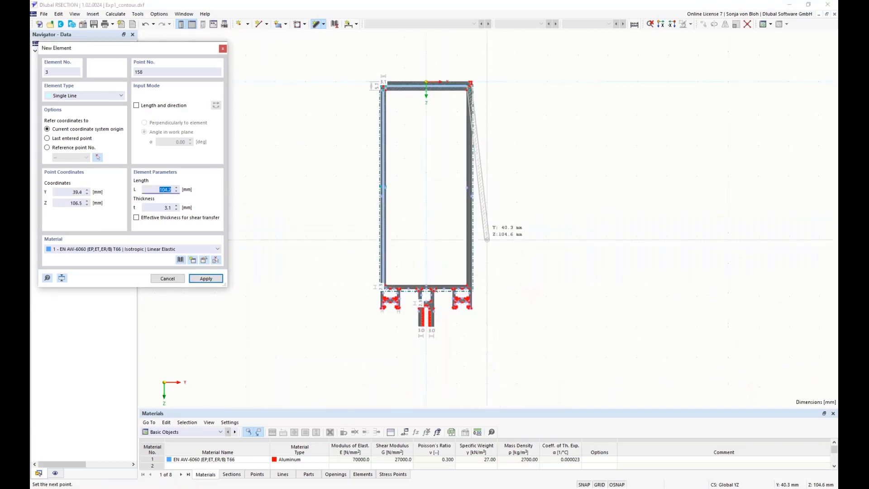
pyautogui.scroll(6, 477, 254)
pyautogui.scroll(4, 457, 358)
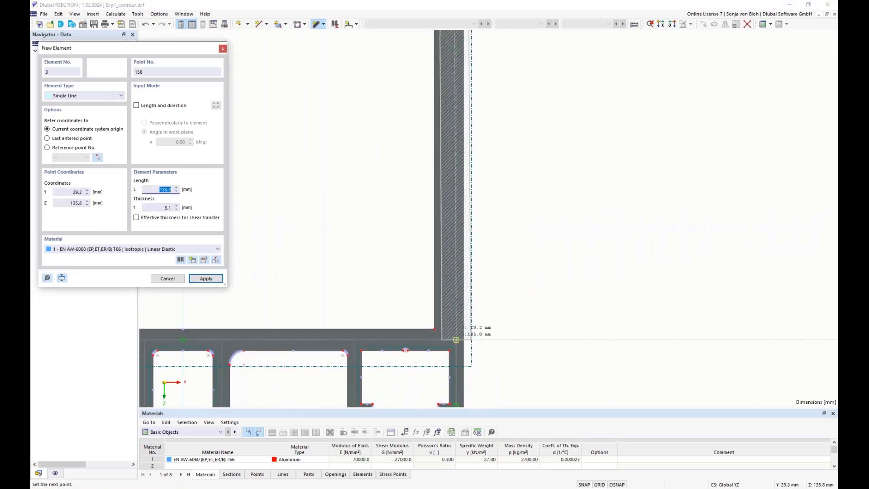
pyautogui.click(456, 339)
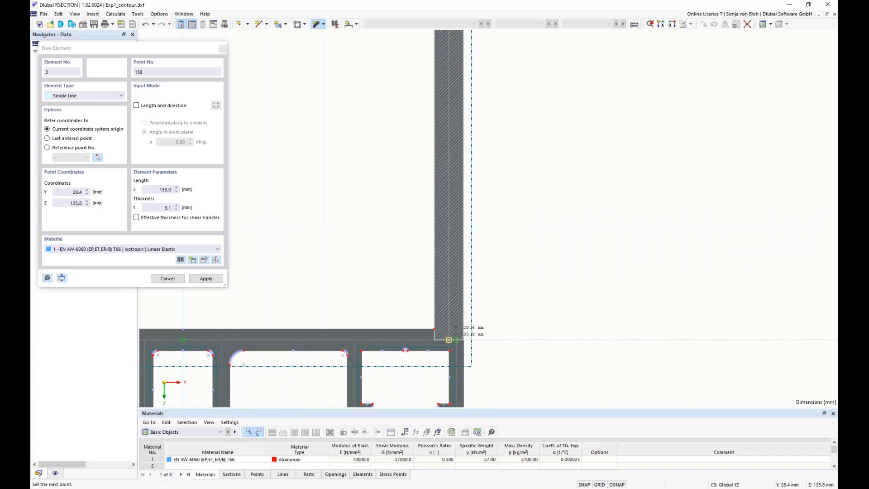
# Step: Set the thickness to 2.3 mm and draw connected single-line elements along the base flange centreline from the left web rightwards
pyautogui.rightClick(587, 319)
pyautogui.scroll(-3, 587, 320)
pyautogui.scroll(-2, 575, 312)
pyautogui.scroll(5, 407, 360)
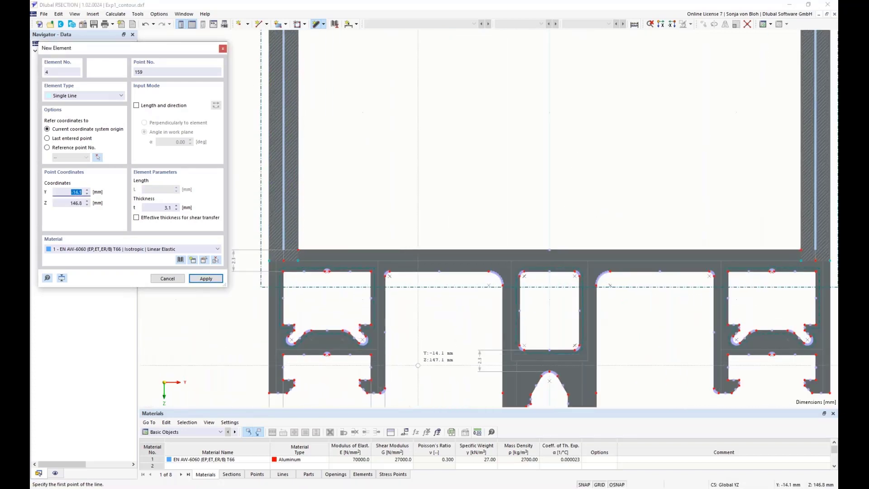
pyautogui.scroll(1, 418, 365)
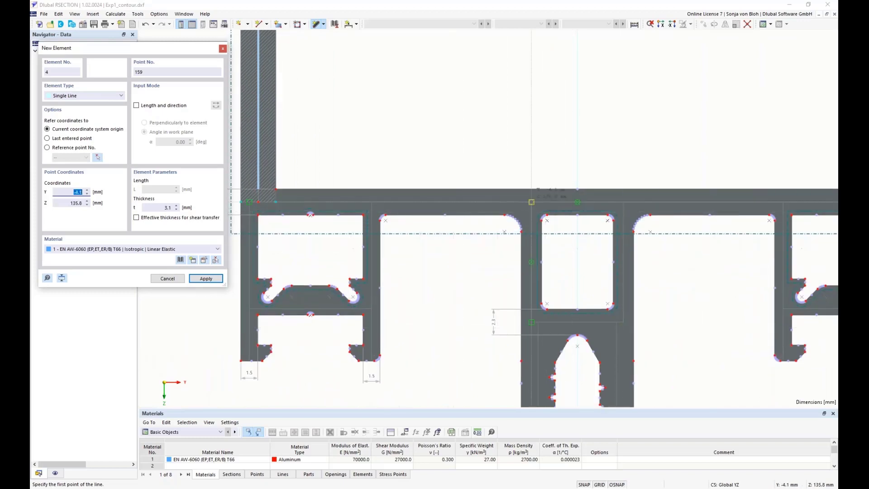
pyautogui.scroll(-3, 343, 244)
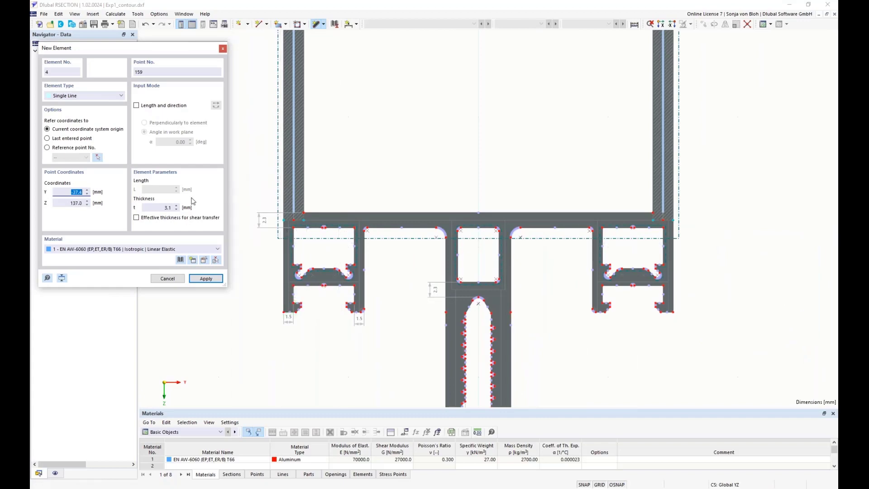
pyautogui.click(160, 208)
pyautogui.scroll(3, 297, 229)
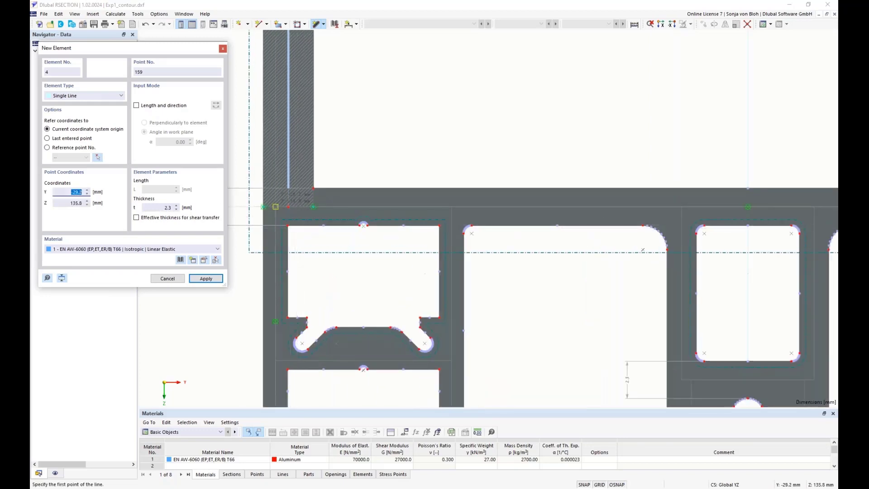
pyautogui.click(275, 207)
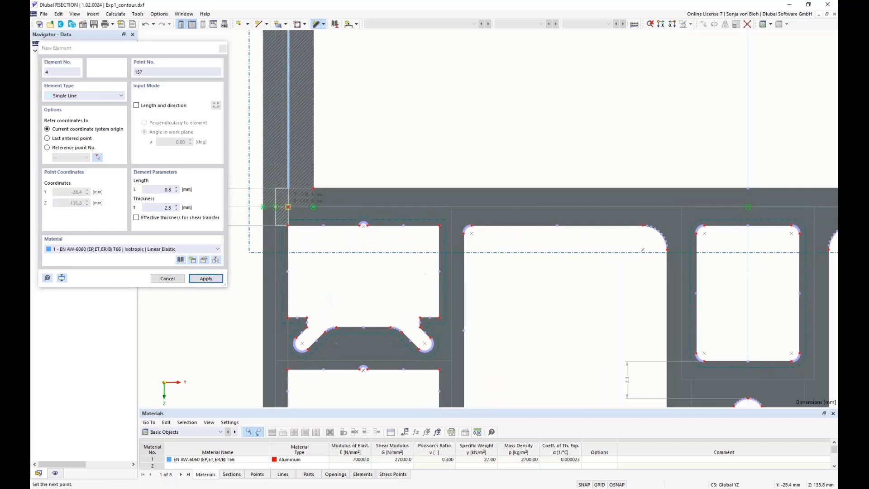
pyautogui.click(289, 206)
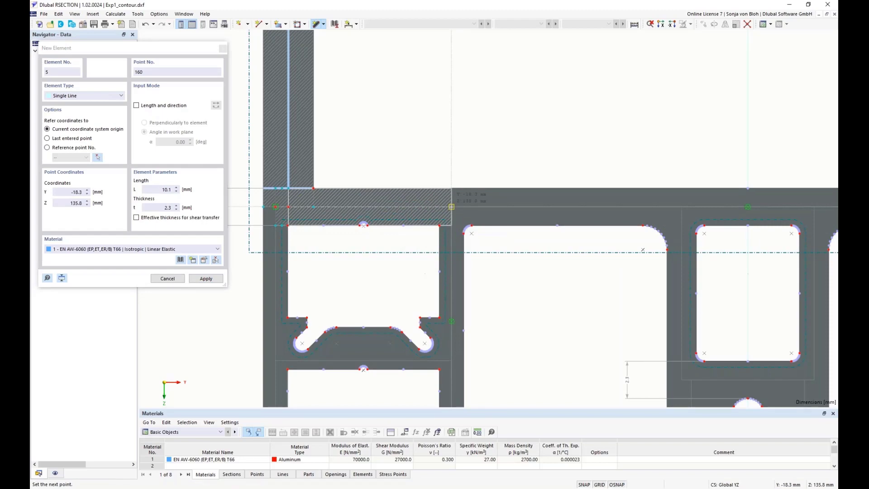
pyautogui.click(451, 207)
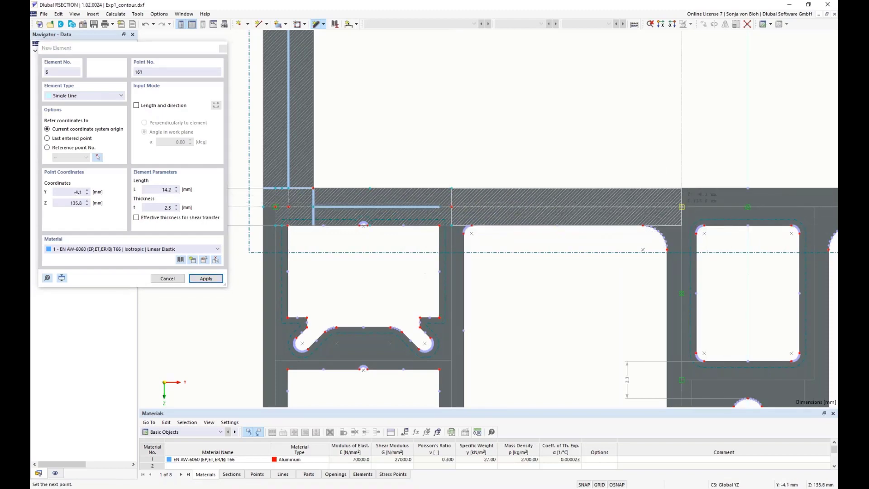
pyautogui.click(681, 207)
# Step: Continue the 2.3 mm single-line elements along the base flange centreline to the right web's bottom corner
pyautogui.scroll(-2, 633, 227)
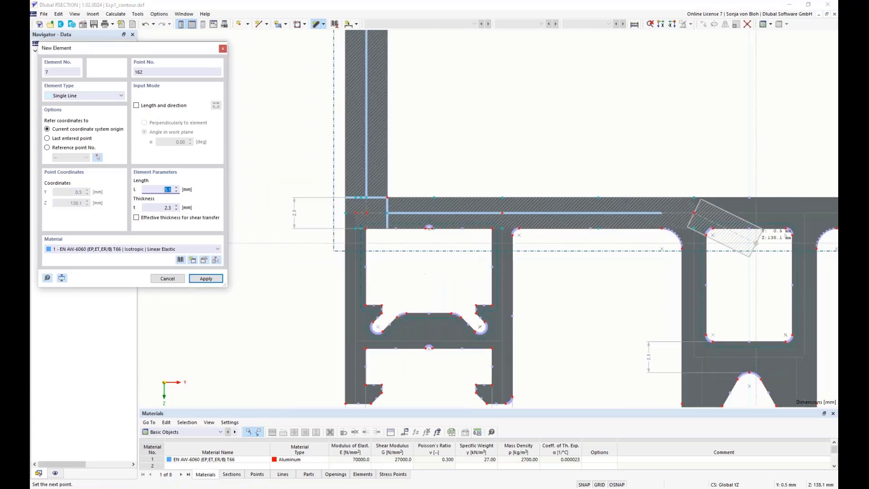
pyautogui.scroll(2, 634, 258)
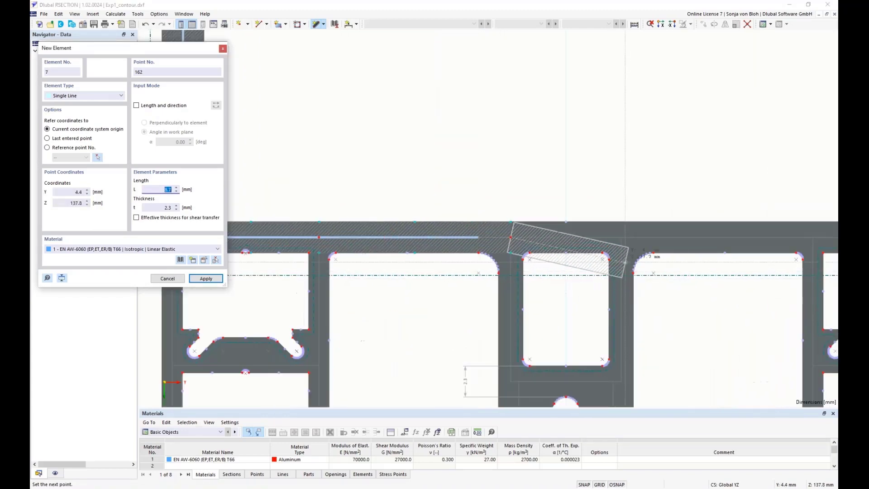
pyautogui.click(621, 237)
pyautogui.scroll(-2, 634, 253)
pyautogui.moveTo(660, 309); pyautogui.dragTo(516, 324, button='middle')
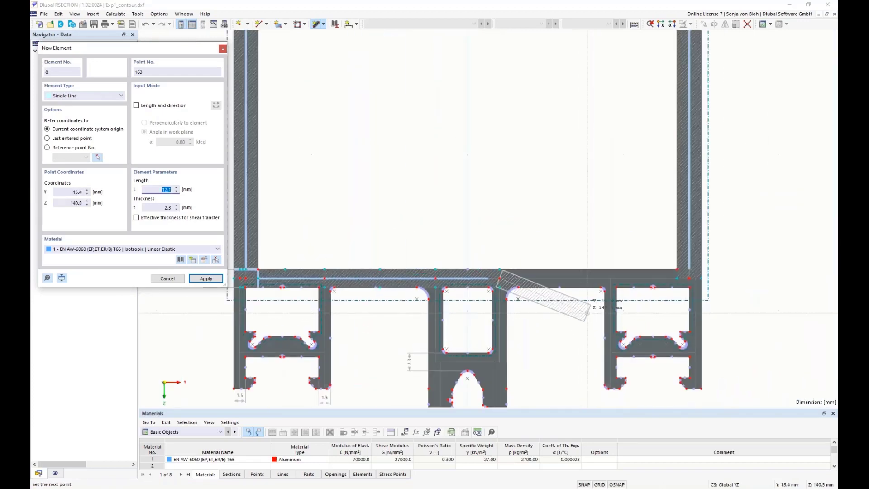
pyautogui.scroll(2, 594, 312)
pyautogui.click(618, 264)
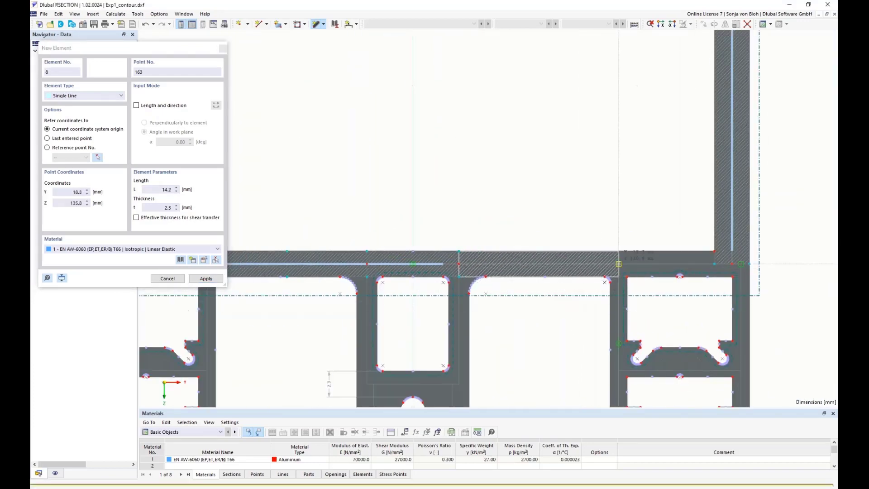
pyautogui.click(618, 264)
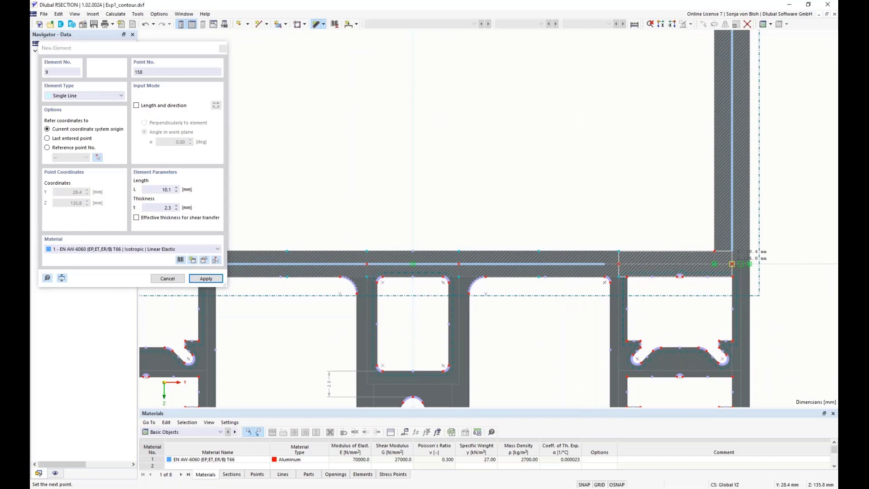
pyautogui.click(732, 264)
pyautogui.click(739, 272)
pyautogui.rightClick(559, 327)
# Step: Set the thickness to 1.5 mm and draw the left channel's outer leg from the base flange down to its bottom
pyautogui.scroll(-4, 580, 296)
pyautogui.scroll(5, 364, 324)
pyautogui.moveTo(290, 331); pyautogui.dragTo(344, 257, button='middle')
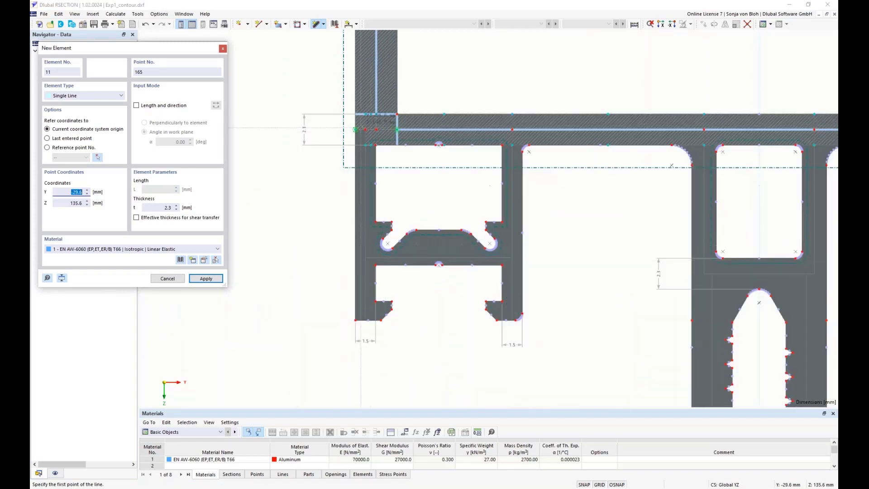
pyautogui.moveTo(158, 208); pyautogui.dragTo(211, 209)
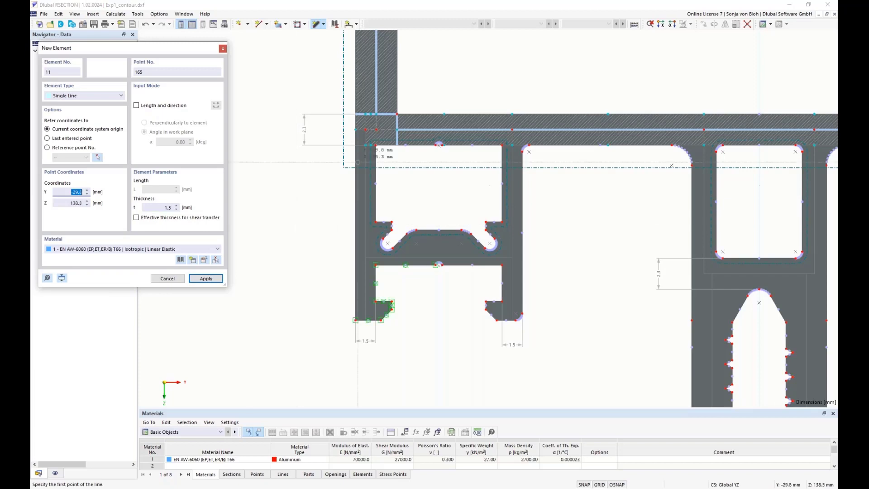
pyautogui.scroll(1, 361, 161)
pyautogui.click(367, 123)
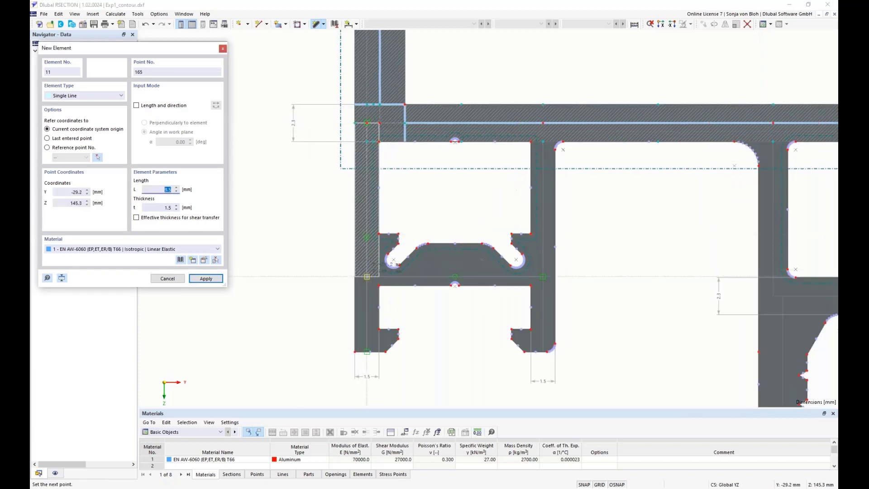
pyautogui.click(367, 277)
pyautogui.scroll(4, 367, 351)
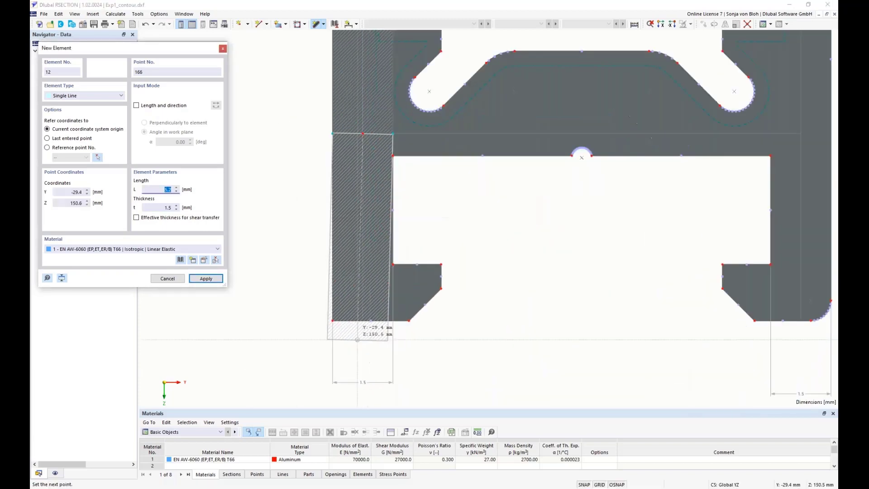
pyautogui.click(363, 320)
pyautogui.rightClick(442, 348)
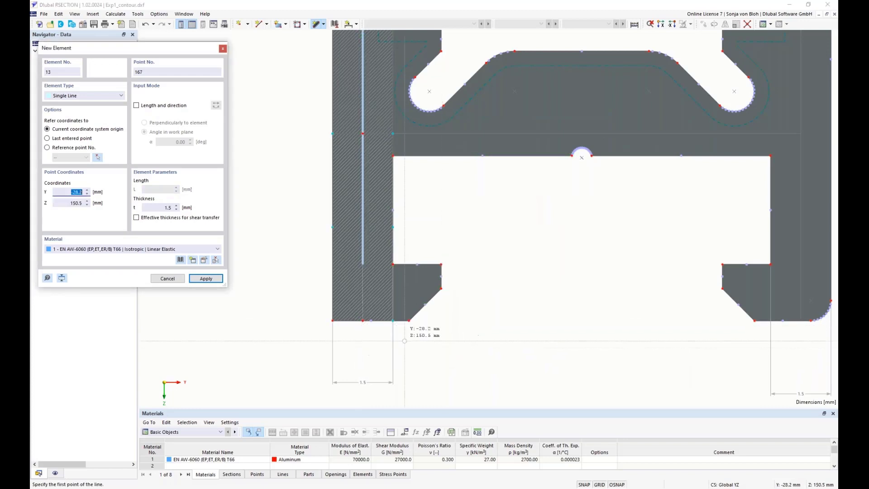
# Step: Draw 1.5 mm single-line elements down the left channel's inner leg from the base flange to its bottom
pyautogui.scroll(-4, 389, 343)
pyautogui.scroll(2, 554, 215)
pyautogui.click(555, 56)
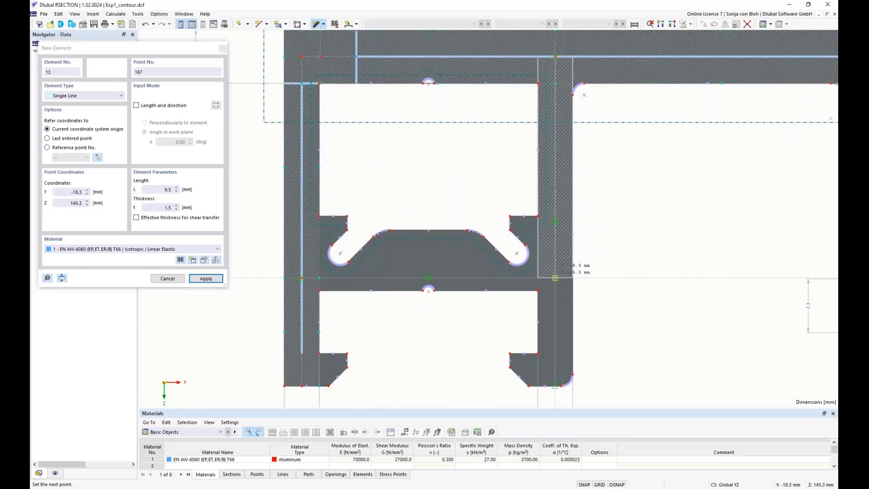
pyautogui.click(555, 277)
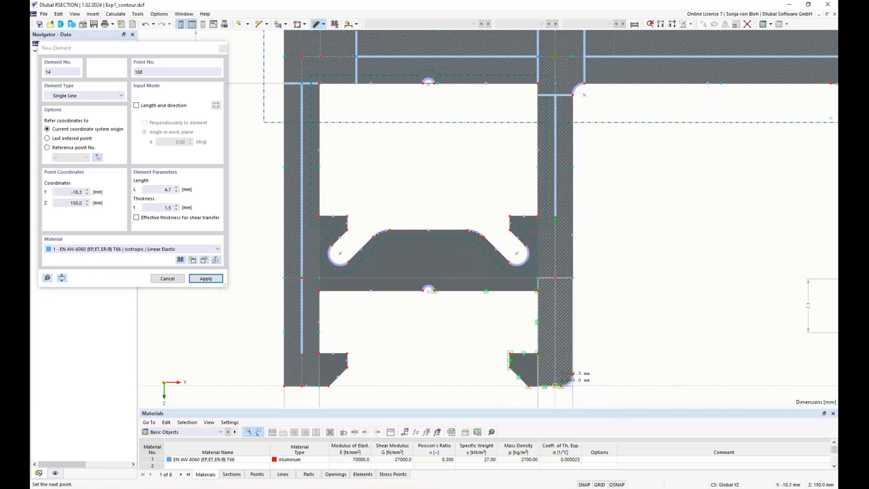
pyautogui.click(555, 386)
pyautogui.rightClick(616, 292)
# Step: Draw 1.5 mm single-line elements down the right channel's inner leg from the base flange to its bottom
pyautogui.scroll(-5, 615, 292)
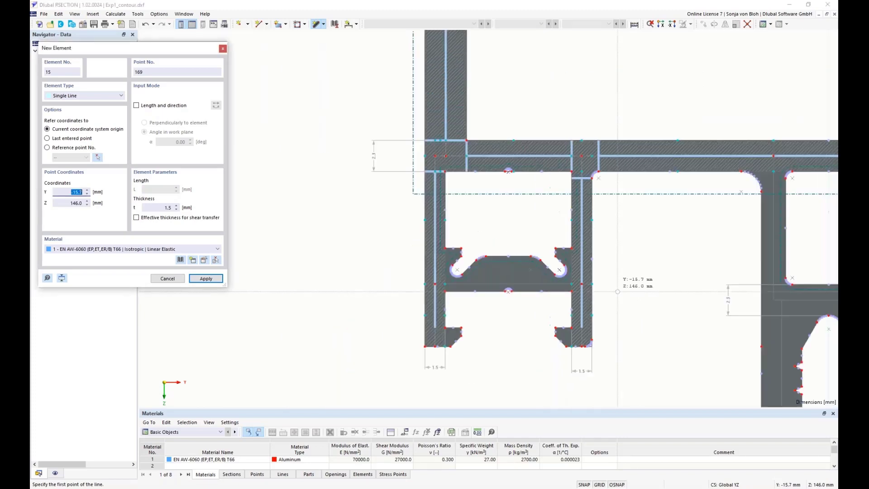
pyautogui.moveTo(664, 292); pyautogui.dragTo(352, 276, button='middle')
pyautogui.moveTo(706, 298); pyautogui.dragTo(541, 317, button='middle')
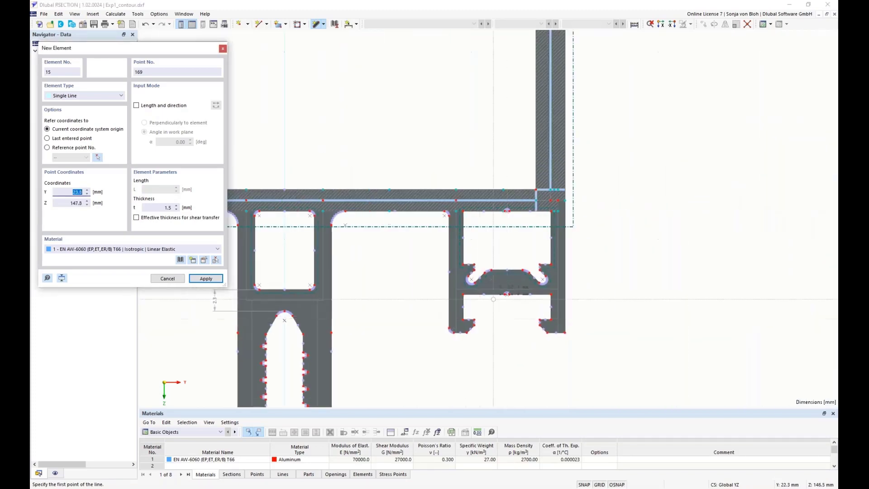
pyautogui.scroll(2, 440, 204)
pyautogui.click(463, 198)
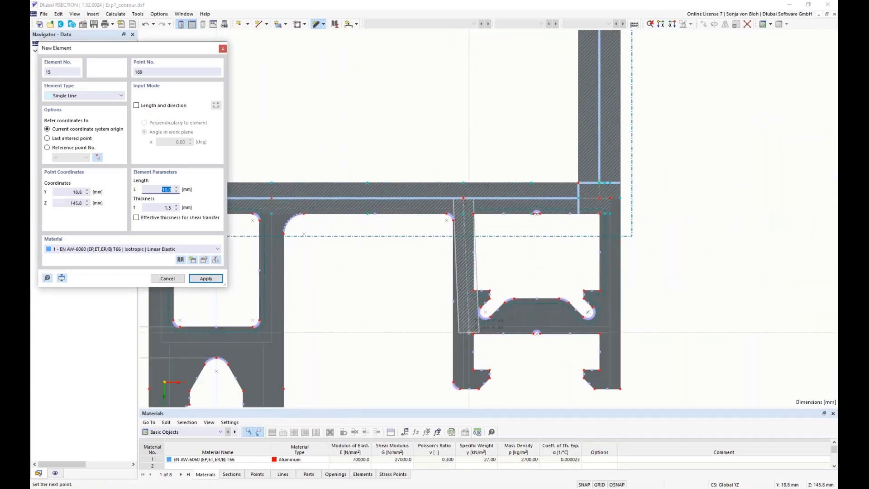
pyautogui.scroll(2, 470, 327)
pyautogui.click(459, 321)
pyautogui.scroll(-2, 498, 349)
pyautogui.scroll(2, 498, 308)
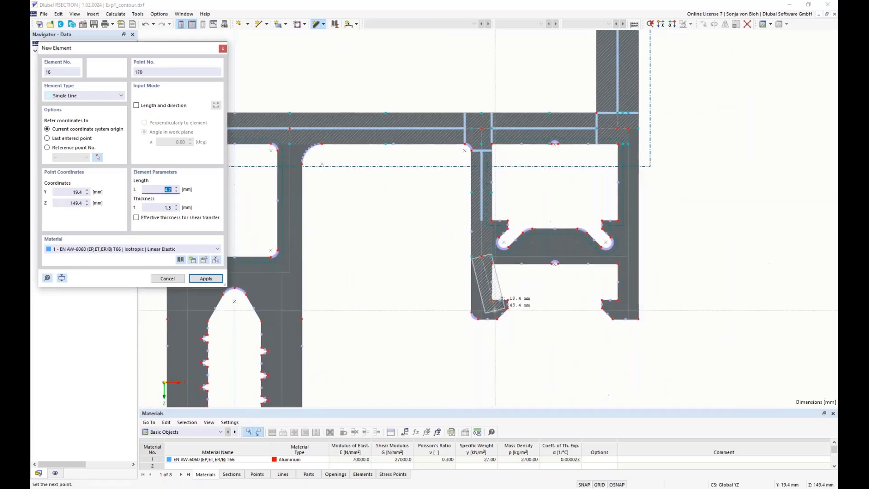
pyautogui.scroll(2, 480, 319)
pyautogui.click(485, 316)
pyautogui.rightClick(551, 341)
# Step: Draw 1.5 mm single-line elements down the right channel's outer leg from the base flange to its bottom
pyautogui.scroll(-5, 528, 336)
pyautogui.scroll(2, 647, 205)
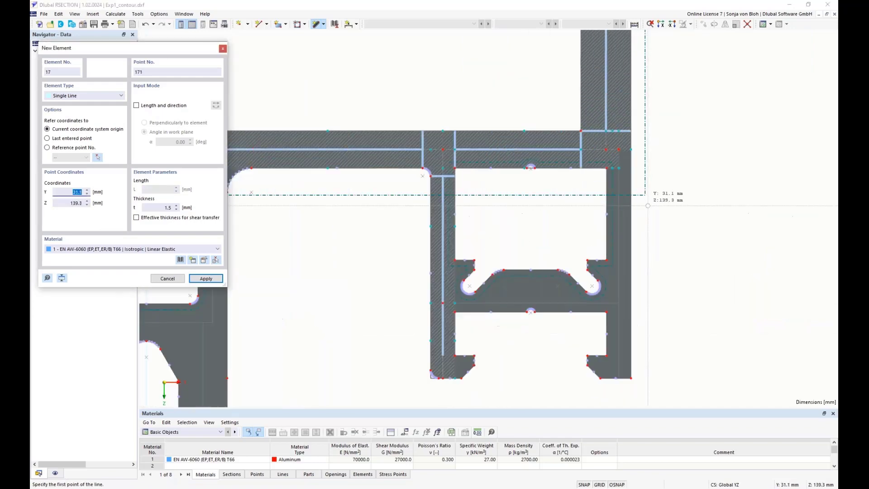
pyautogui.click(606, 149)
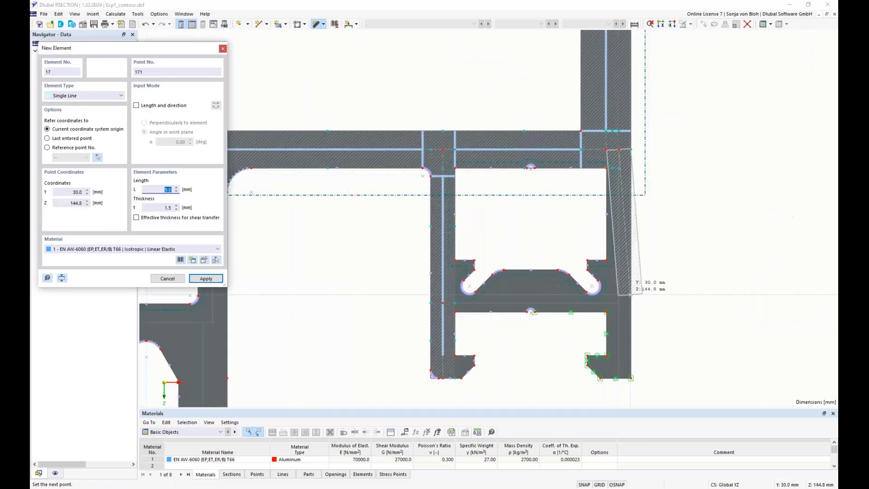
pyautogui.click(631, 301)
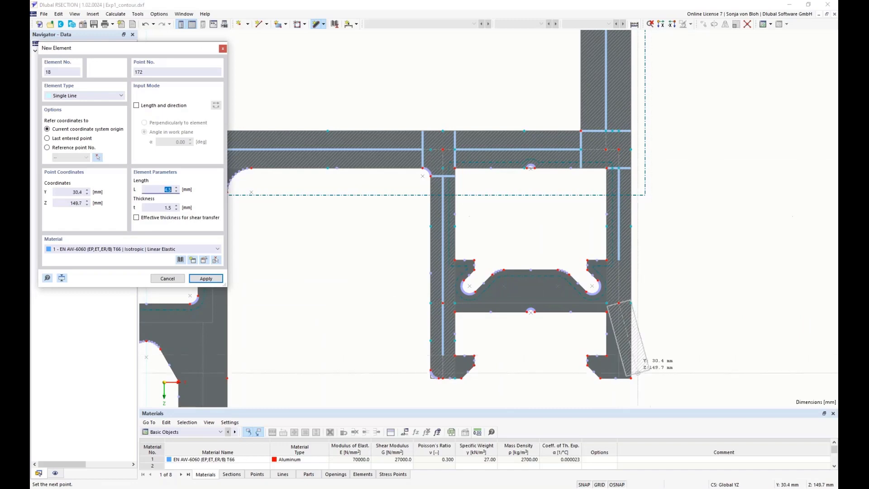
pyautogui.scroll(2, 637, 373)
pyautogui.click(627, 380)
# Step: Set the thickness to 1.8 mm and draw vertical elements down both webs of the central box from the base flange
pyautogui.scroll(-3, 696, 334)
pyautogui.scroll(-2, 696, 334)
pyautogui.moveTo(569, 372); pyautogui.dragTo(548, 252, button='middle')
pyautogui.scroll(2, 406, 181)
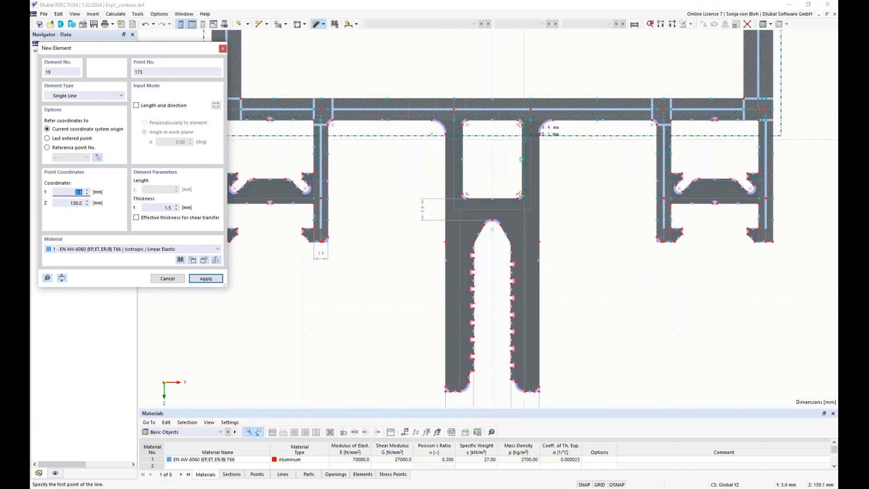
pyautogui.click(169, 207)
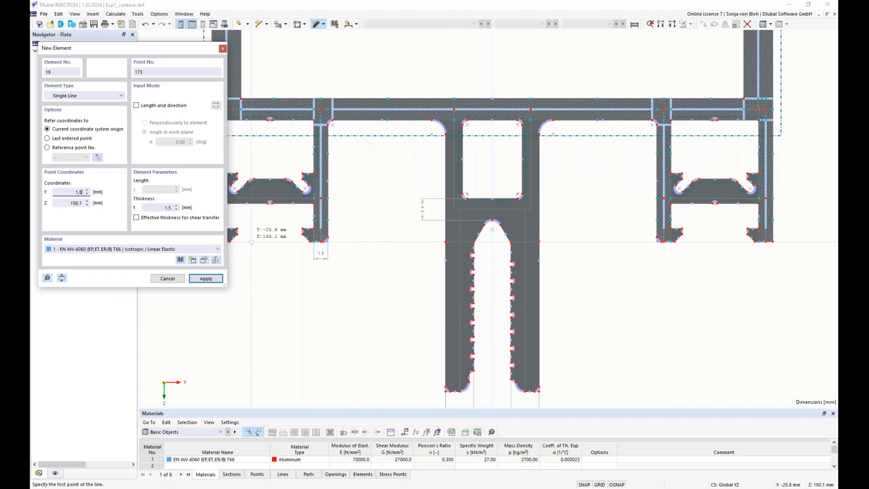
pyautogui.click(168, 206)
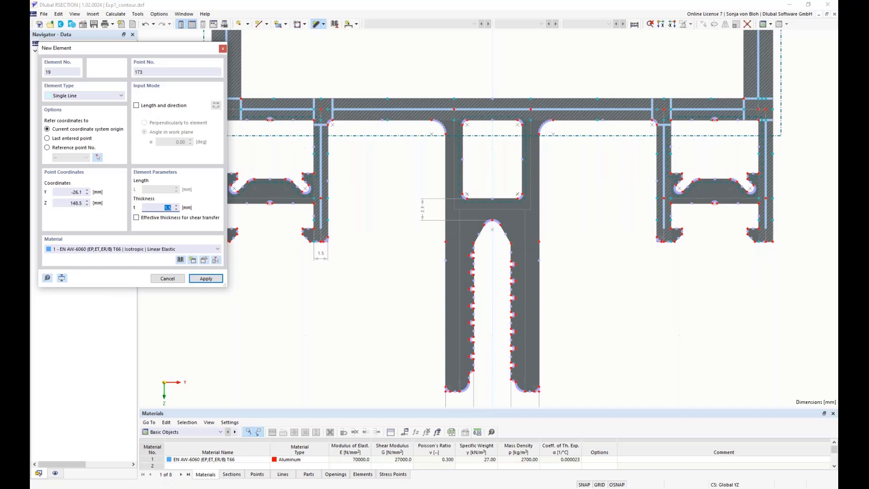
pyautogui.write('1')
pyautogui.write(',8')
pyautogui.click(454, 109)
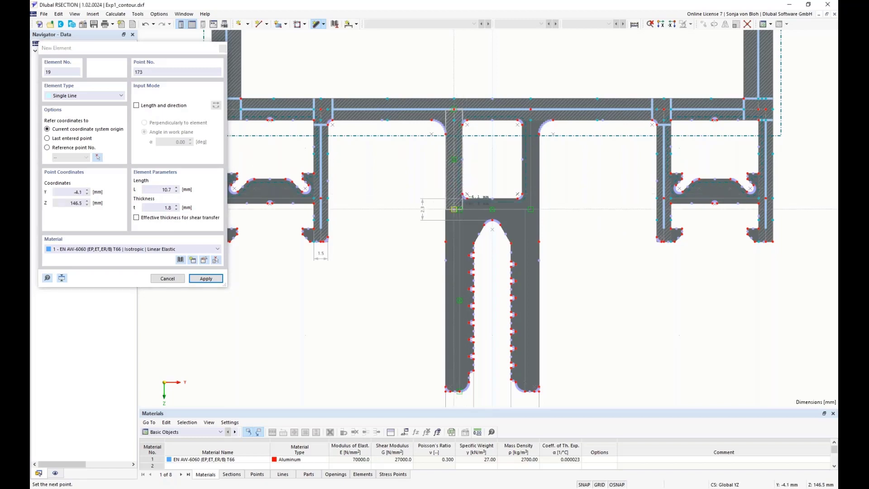
pyautogui.click(454, 209)
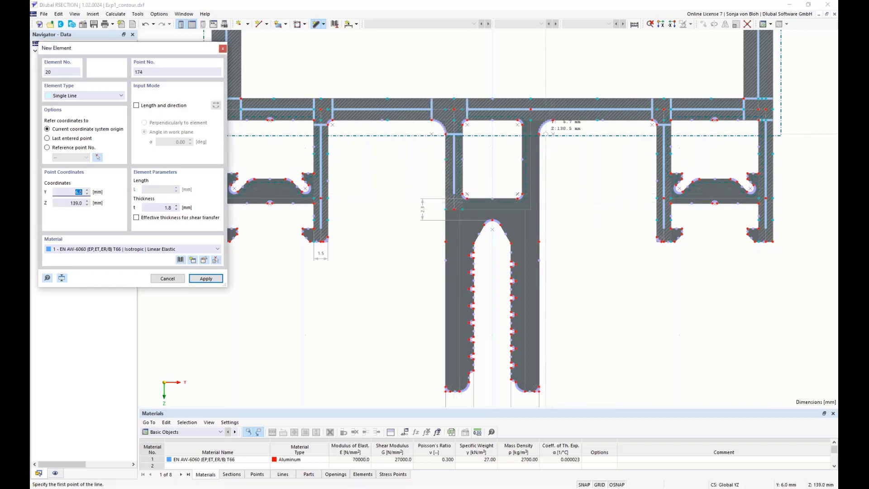
pyautogui.click(531, 109)
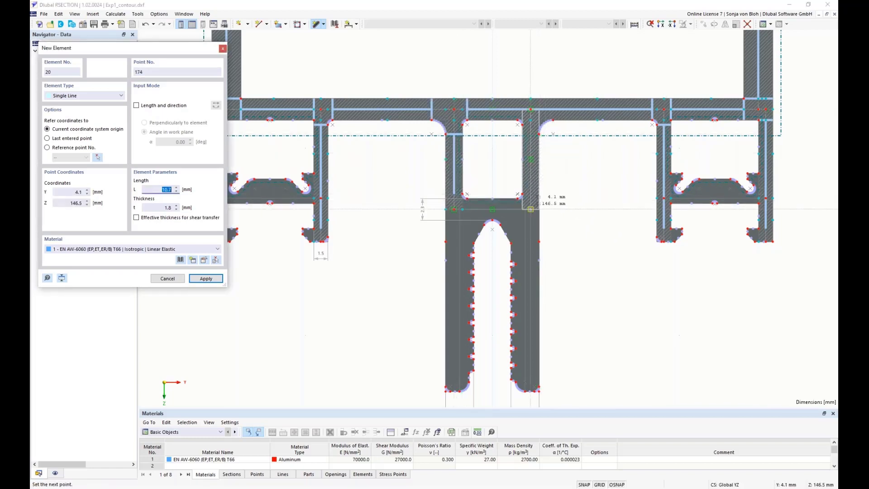
pyautogui.click(530, 209)
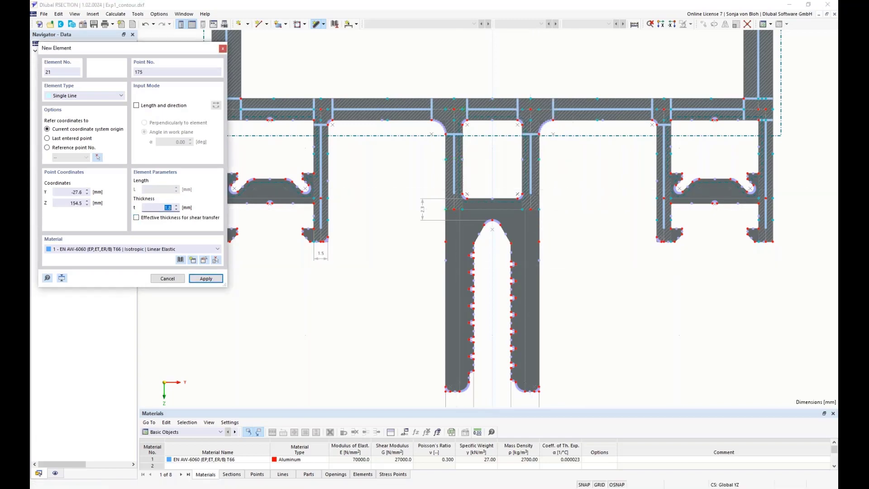
# Step: Set the thickness to 3 mm and draw an element down the left leg of the central fork to its bottom
pyautogui.write('3')
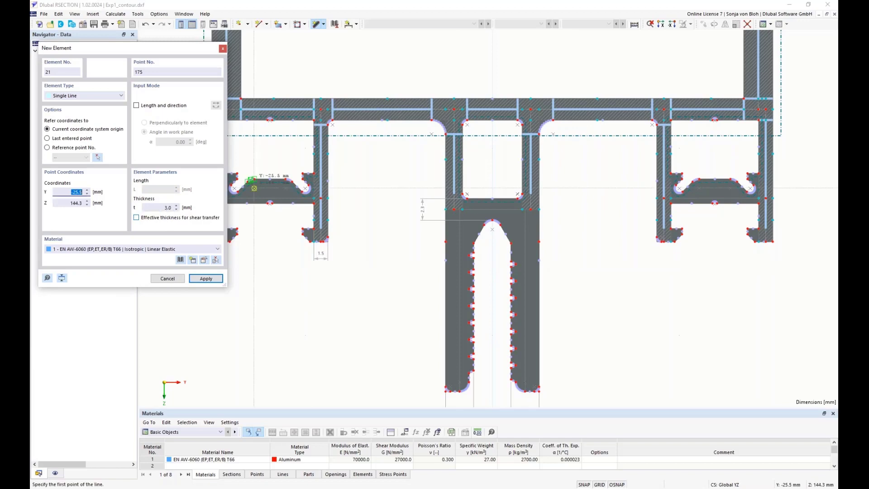
pyautogui.scroll(3, 464, 235)
pyautogui.click(456, 191)
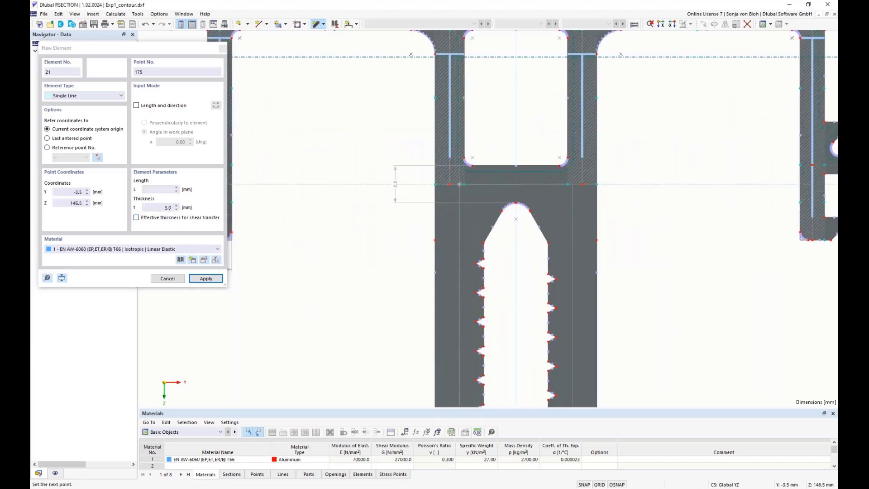
pyautogui.scroll(-2, 466, 355)
pyautogui.scroll(3, 457, 396)
pyautogui.scroll(1, 457, 397)
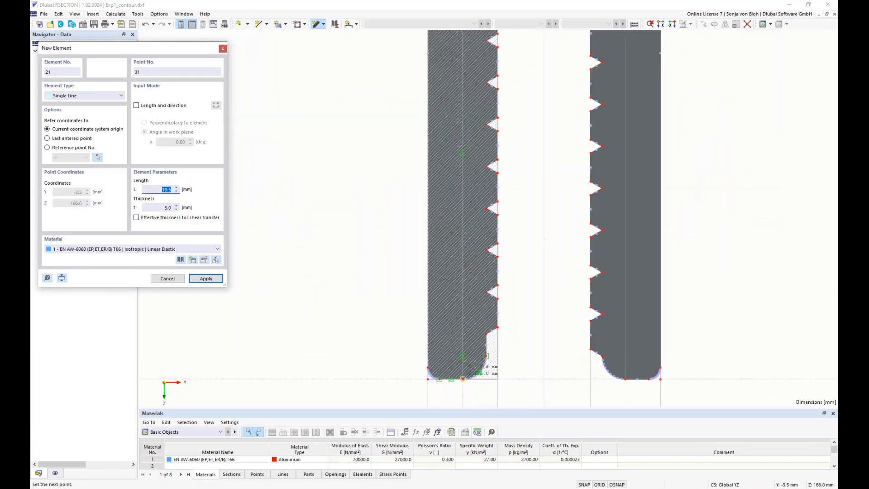
pyautogui.click(462, 378)
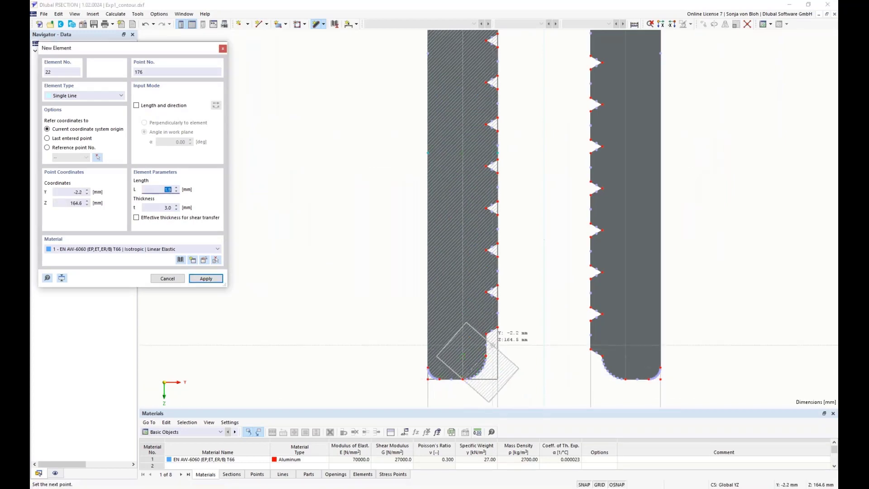
# Step: Draw a 3 mm element down the right leg of the central fork to its bottom
pyautogui.scroll(-3, 504, 337)
pyautogui.scroll(2, 571, 228)
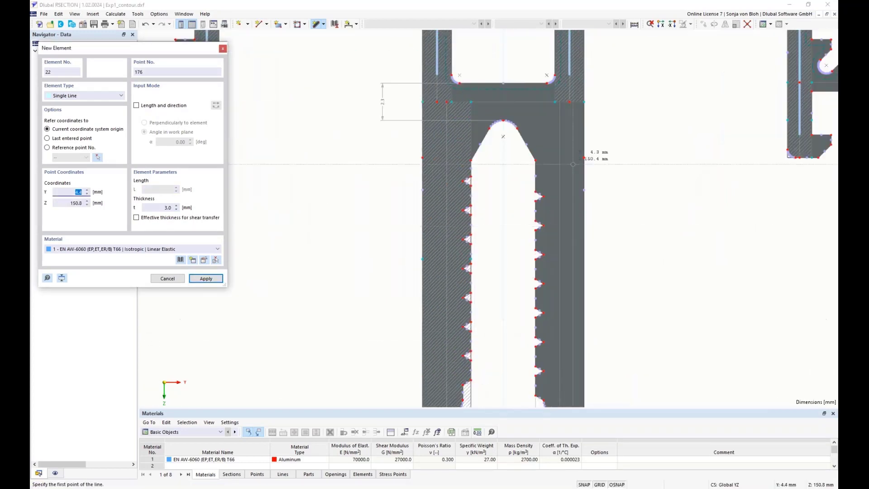
pyautogui.click(560, 102)
pyautogui.scroll(-3, 560, 102)
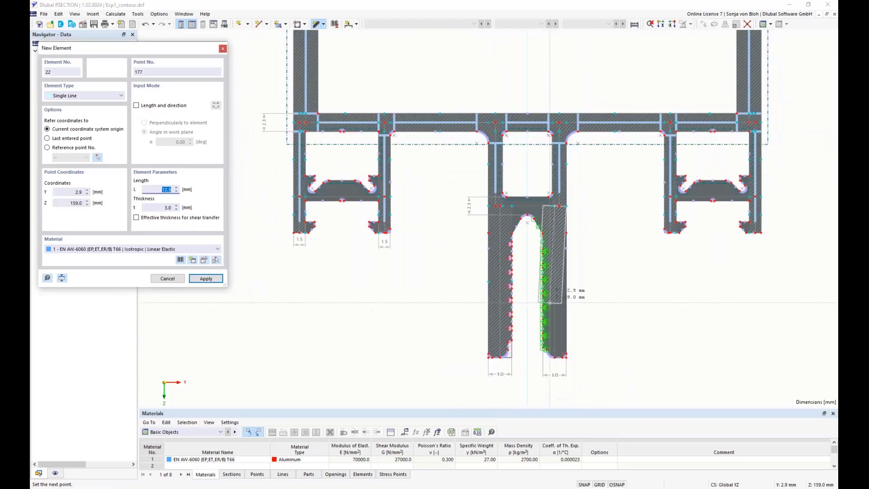
pyautogui.scroll(3, 544, 351)
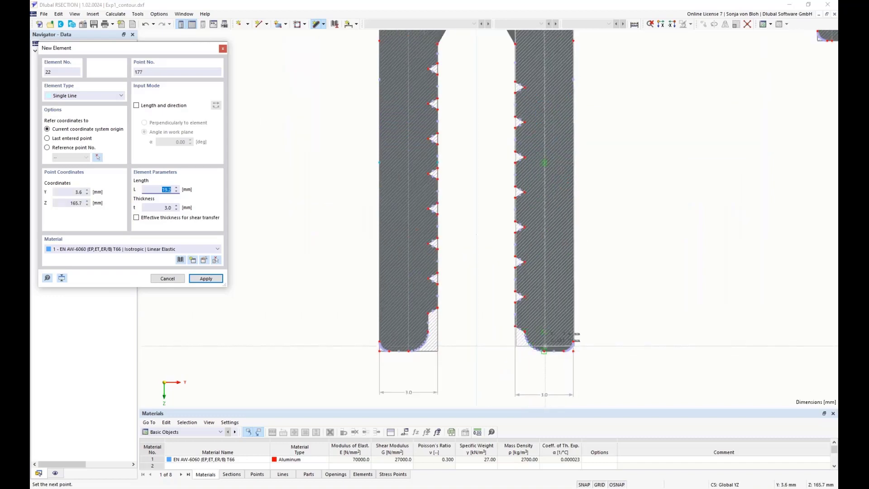
pyautogui.scroll(2, 543, 350)
pyautogui.click(543, 351)
# Step: Set the thickness to 2.3 mm and draw horizontal elements across the central stem between the box and the fork
pyautogui.scroll(-5, 527, 284)
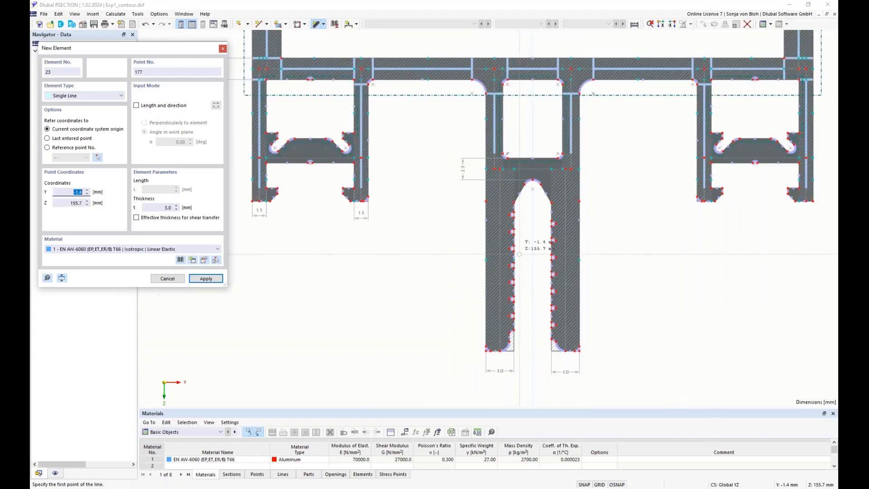
pyautogui.scroll(4, 527, 284)
pyautogui.doubleClick(164, 208)
pyautogui.write('2,3')
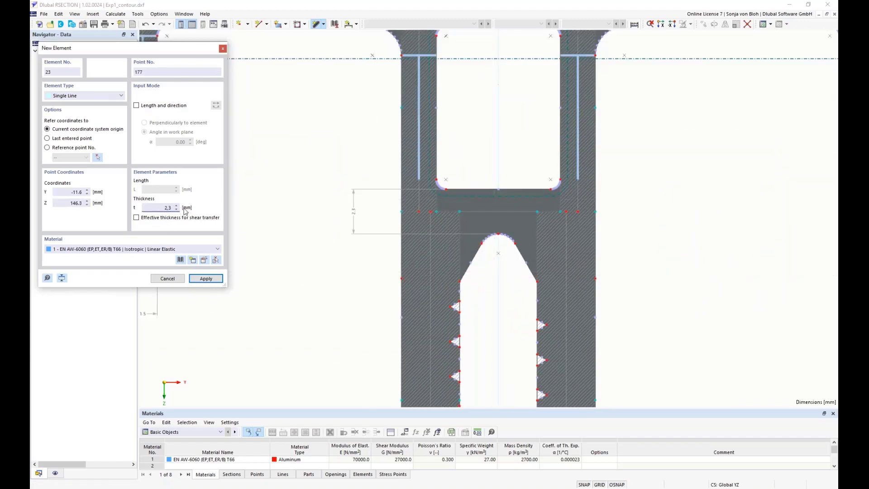
pyautogui.scroll(3, 378, 193)
pyautogui.click(461, 231)
pyautogui.click(485, 231)
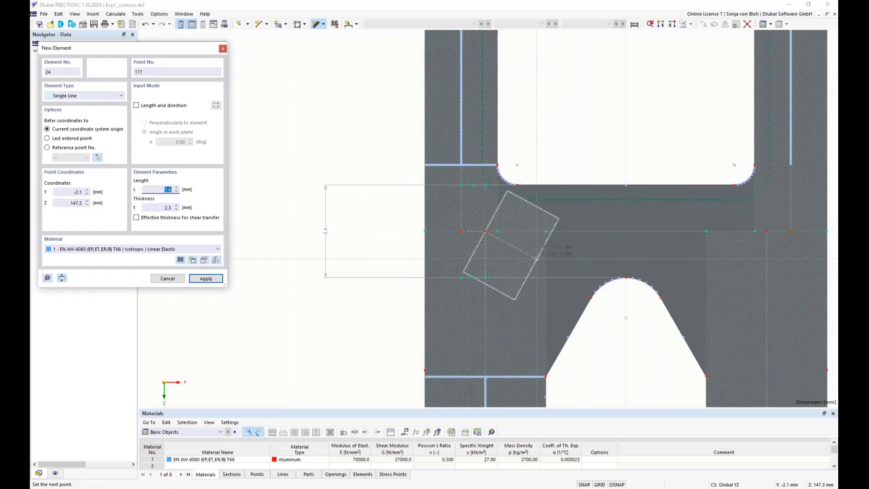
pyautogui.click(766, 232)
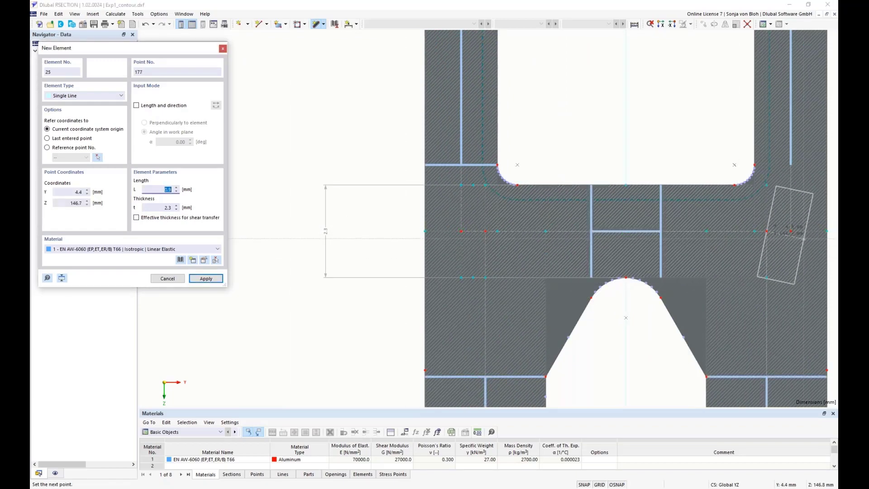
pyautogui.click(790, 232)
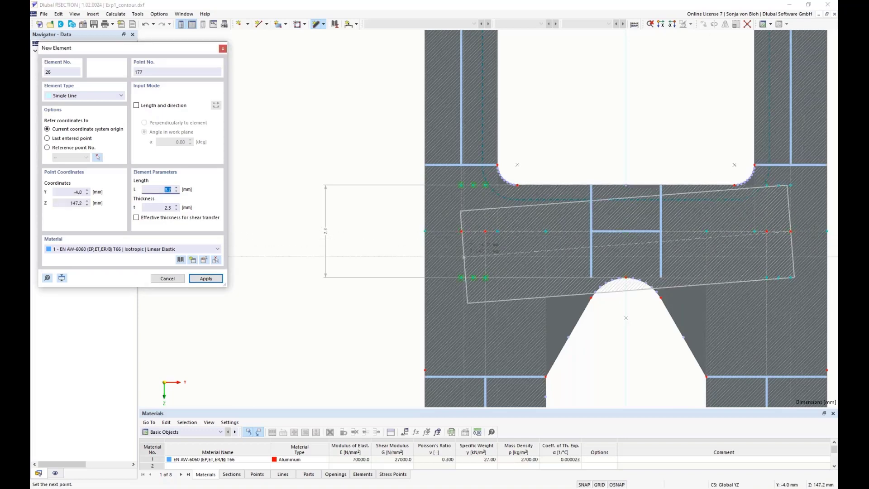
pyautogui.press('Escape')
# Step: Set the thickness to 1.1 mm and draw a horizontal element across the left channel's middle crossbar
pyautogui.scroll(-5, 463, 257)
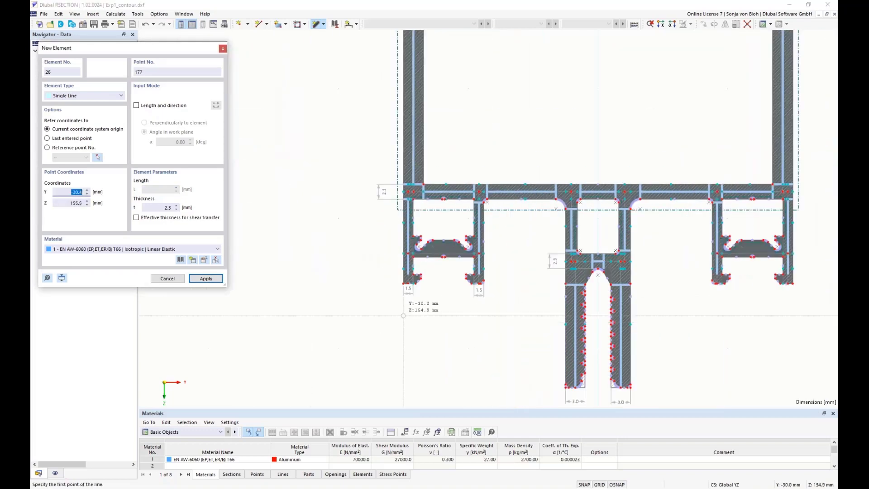
pyautogui.scroll(2, 414, 303)
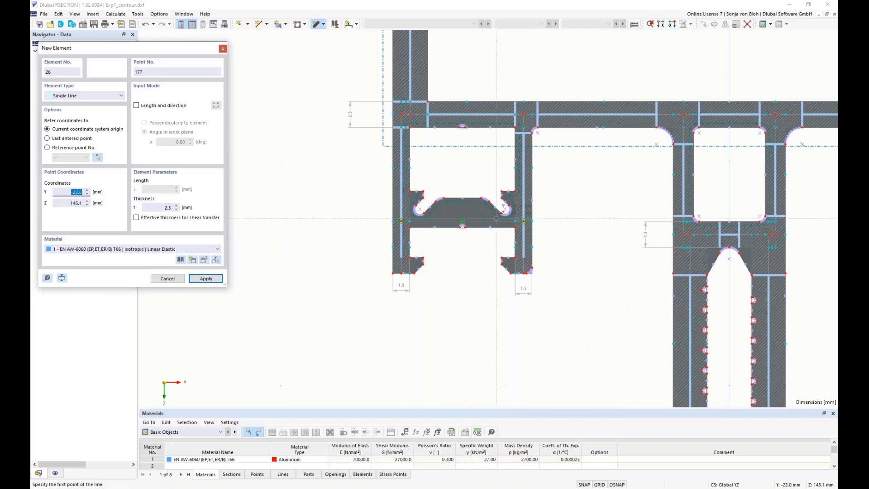
pyautogui.click(167, 207)
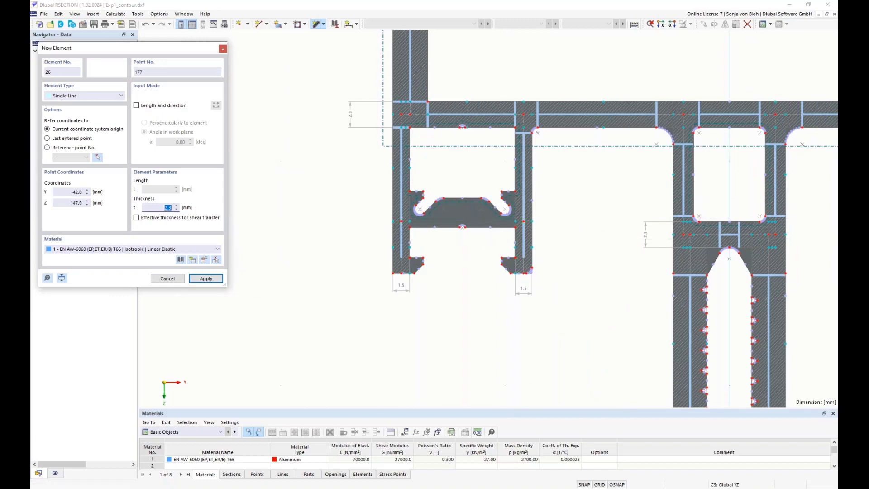
pyautogui.write('1')
pyautogui.write(',1')
pyautogui.scroll(3, 410, 231)
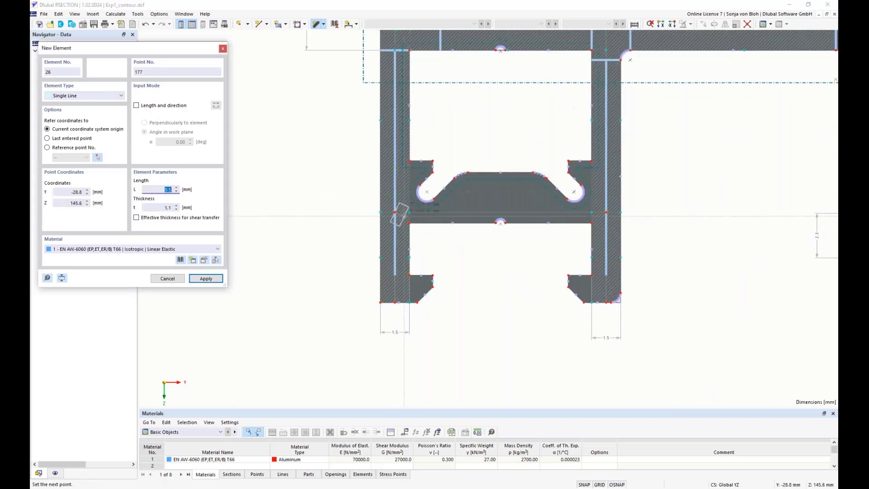
pyautogui.click(394, 212)
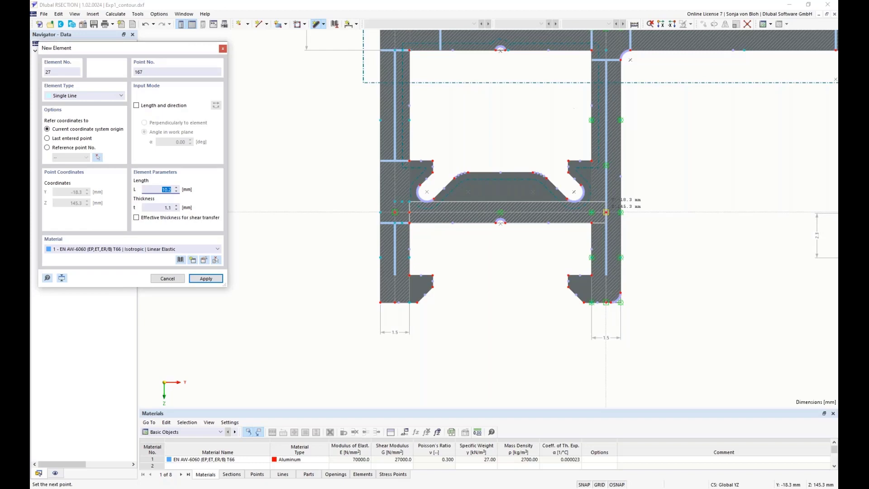
pyautogui.click(606, 212)
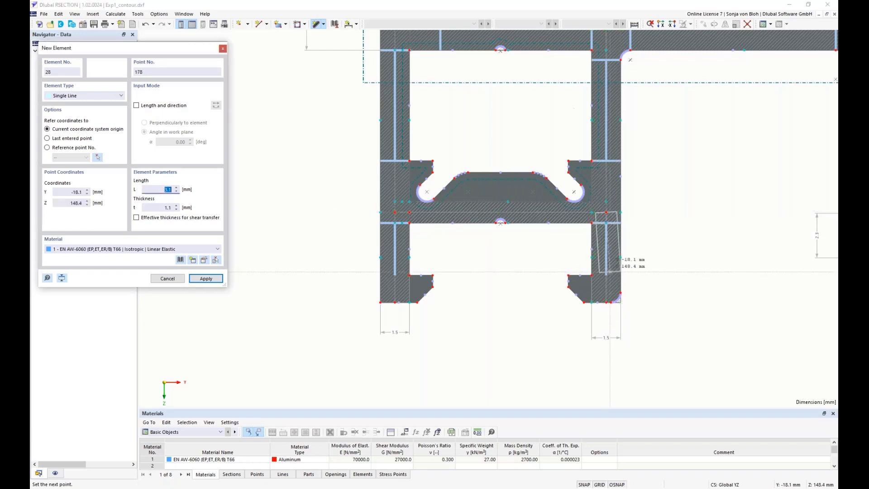
pyautogui.rightClick(529, 312)
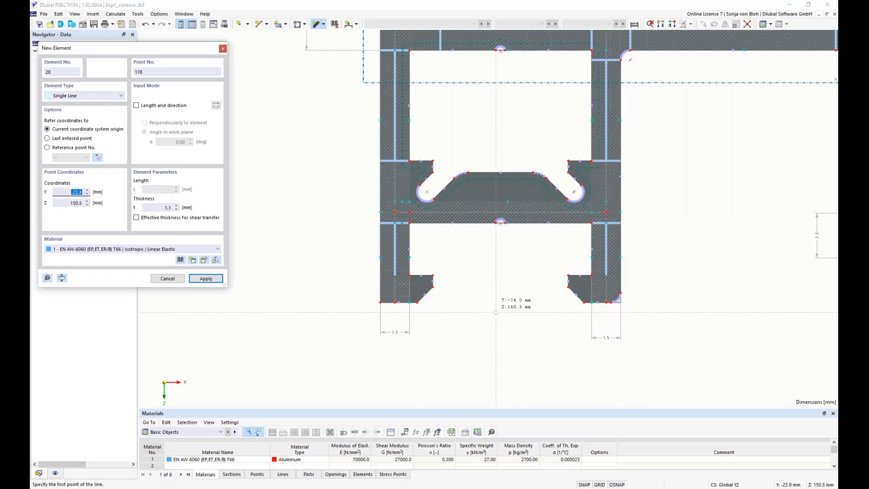
# Step: Draw a 1.1 mm horizontal element across the right channel's middle crossbar and close the element dialog
pyautogui.scroll(-4, 446, 305)
pyautogui.scroll(5, 595, 327)
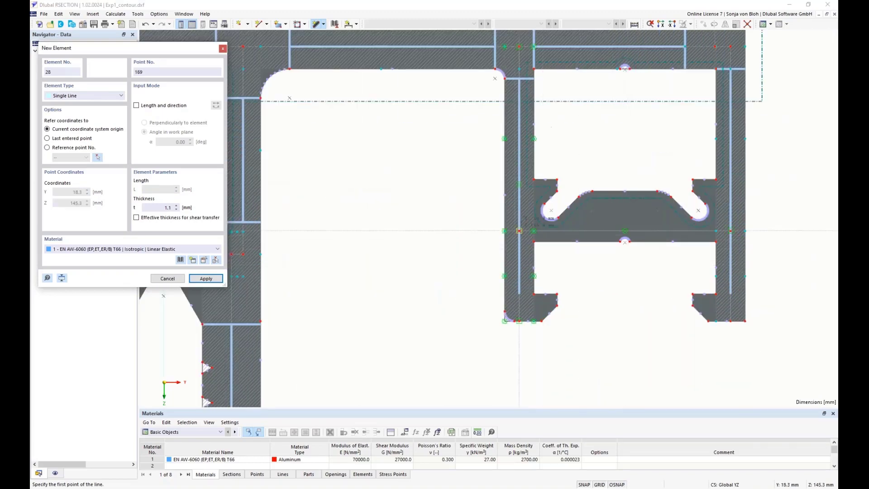
pyautogui.click(519, 231)
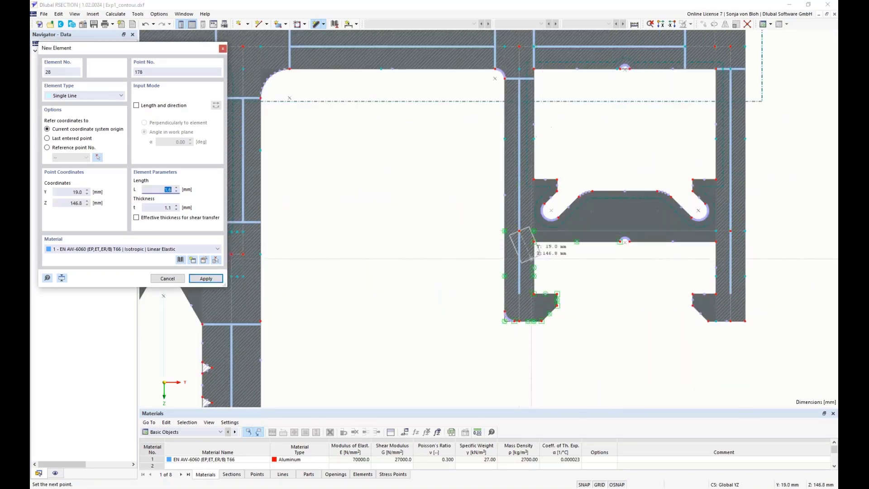
pyautogui.click(730, 231)
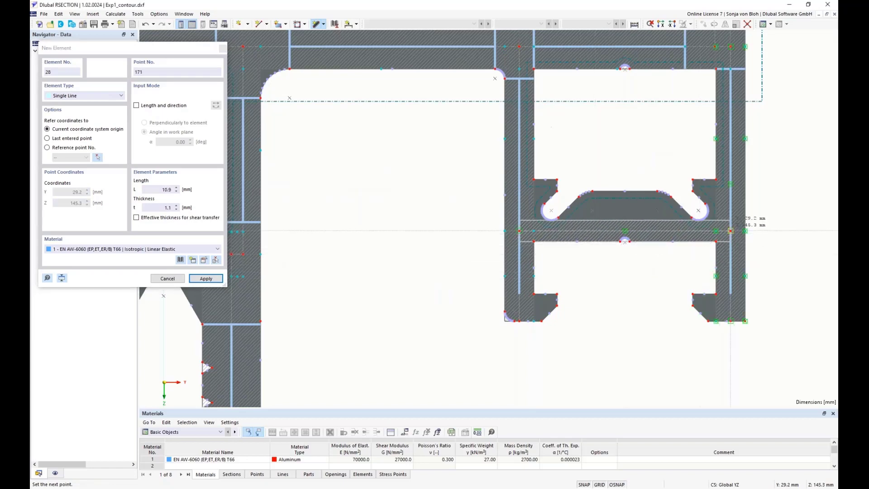
pyautogui.rightClick(620, 315)
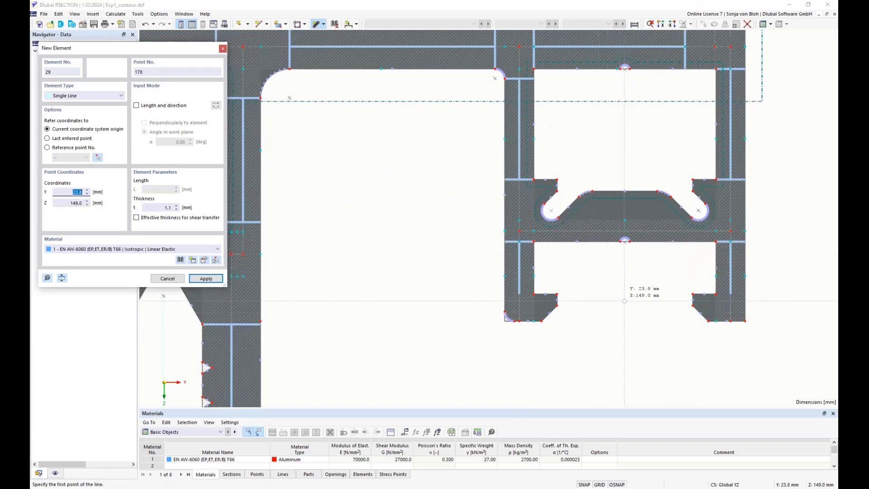
pyautogui.rightClick(624, 300)
pyautogui.scroll(-1, 625, 301)
pyautogui.scroll(-5, 602, 338)
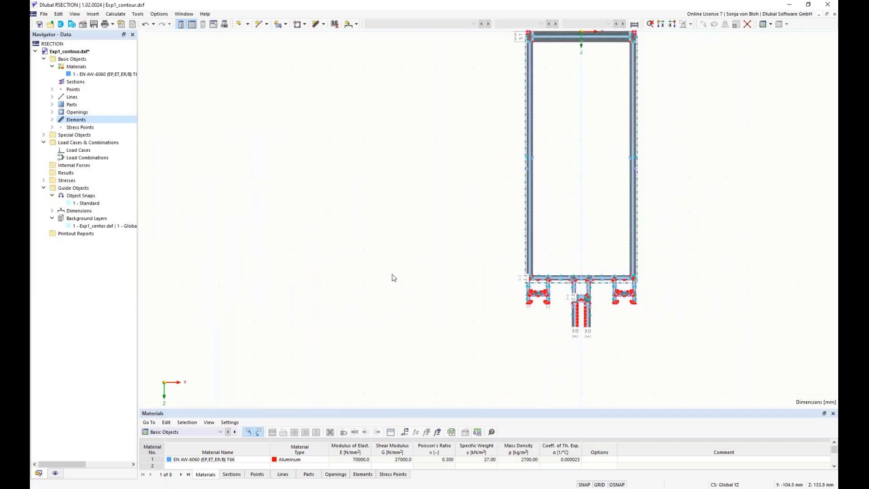
pyautogui.scroll(-2, 393, 274)
pyautogui.moveTo(394, 231); pyautogui.dragTo(245, 247, button='middle')
pyautogui.scroll(1, 291, 243)
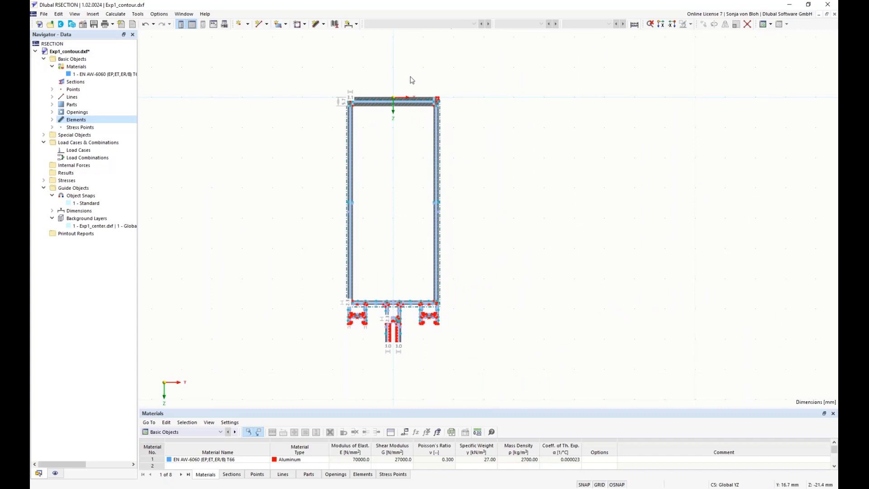
pyautogui.scroll(3, 410, 81)
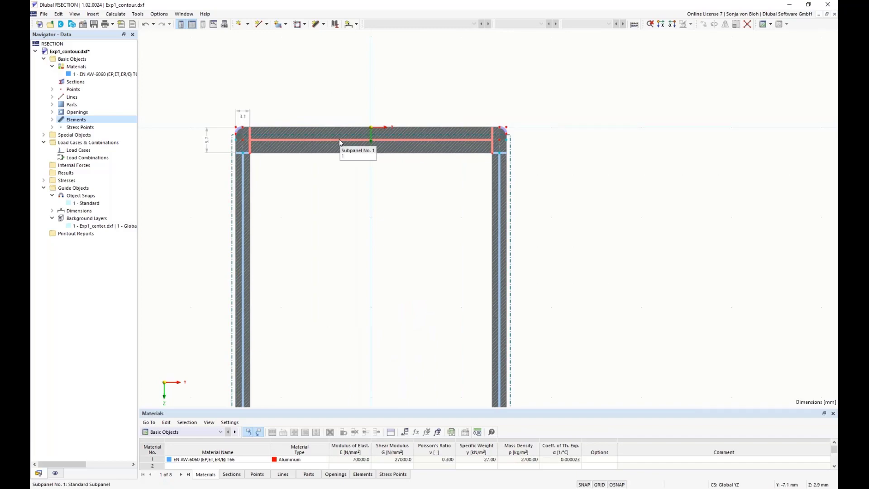
pyautogui.click(78, 59)
pyautogui.rightClick(78, 59)
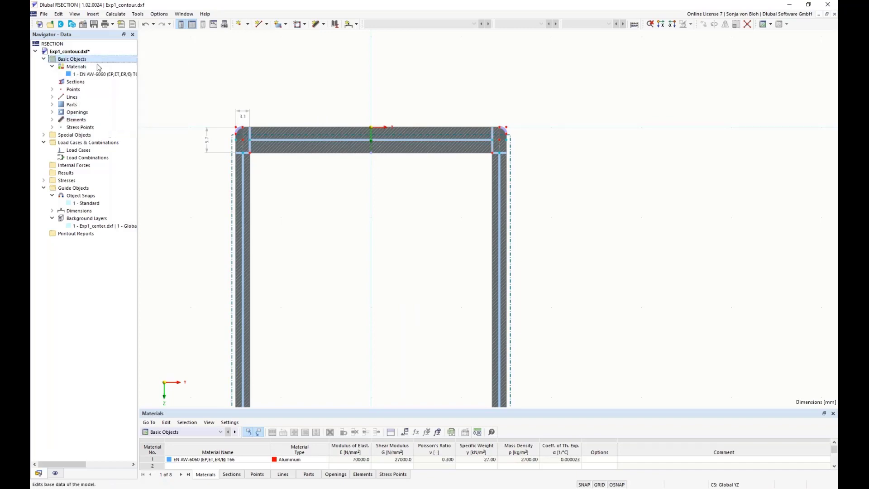
pyautogui.click(98, 67)
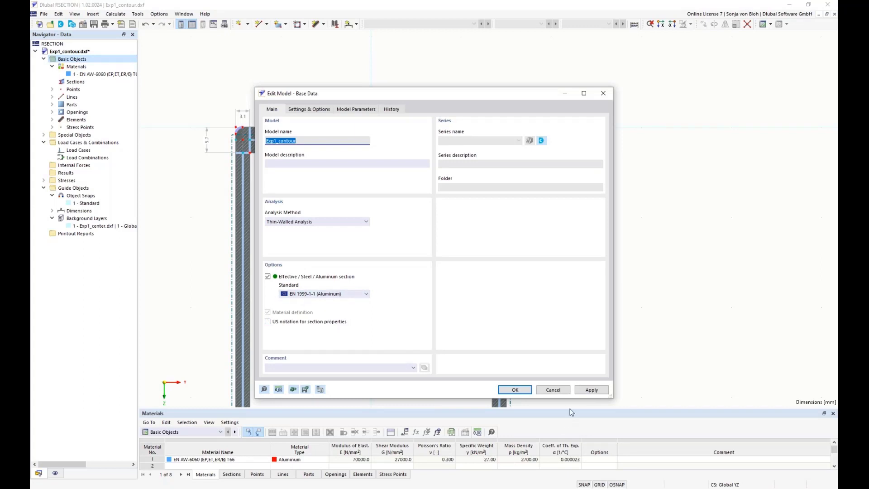
pyautogui.click(553, 390)
# Step: Create a global length parameter named H1 with the value 133 mm
pyautogui.scroll(-5, 381, 275)
pyautogui.moveTo(381, 276); pyautogui.dragTo(374, 207, button='middle')
pyautogui.scroll(-1, 374, 207)
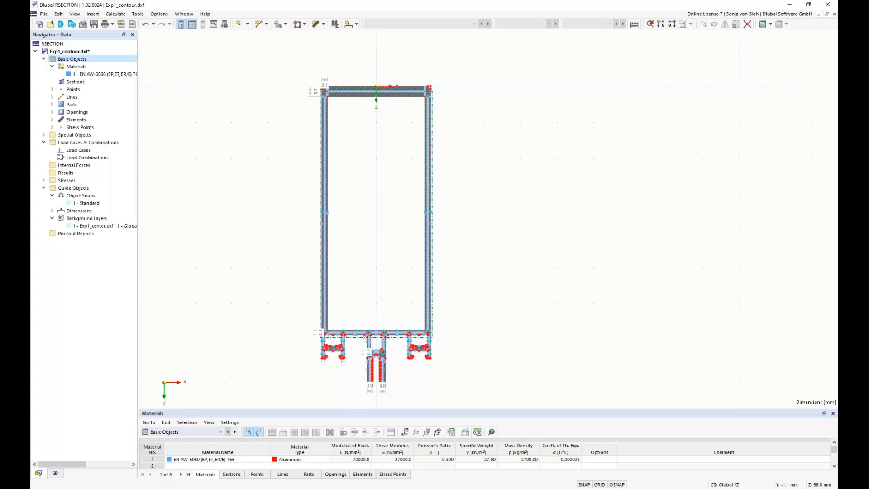
pyautogui.click(406, 433)
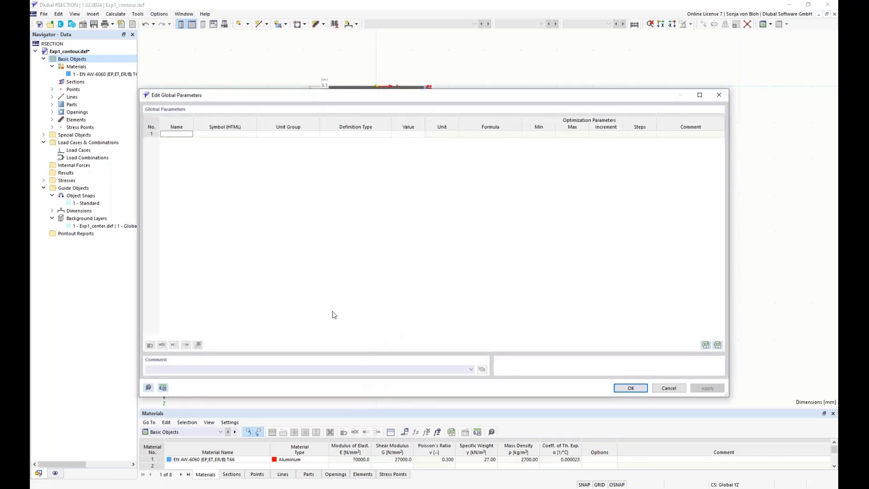
pyautogui.click(170, 134)
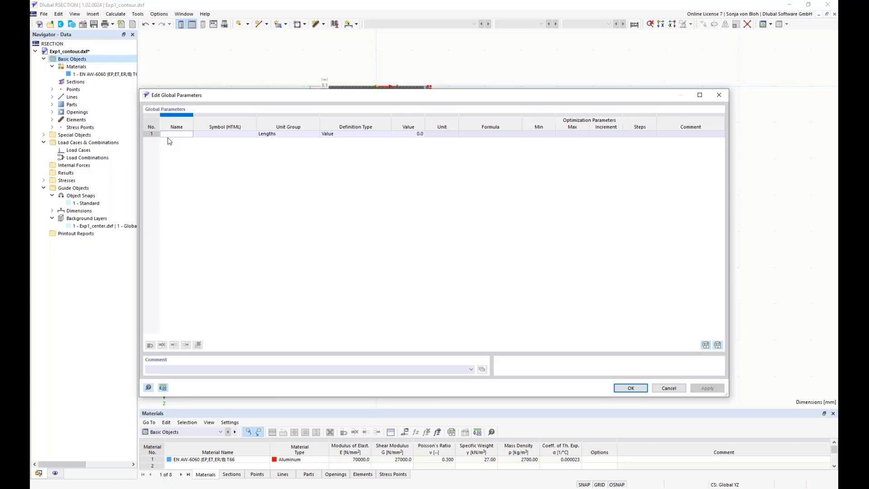
pyautogui.write('H1')
pyautogui.click(282, 135)
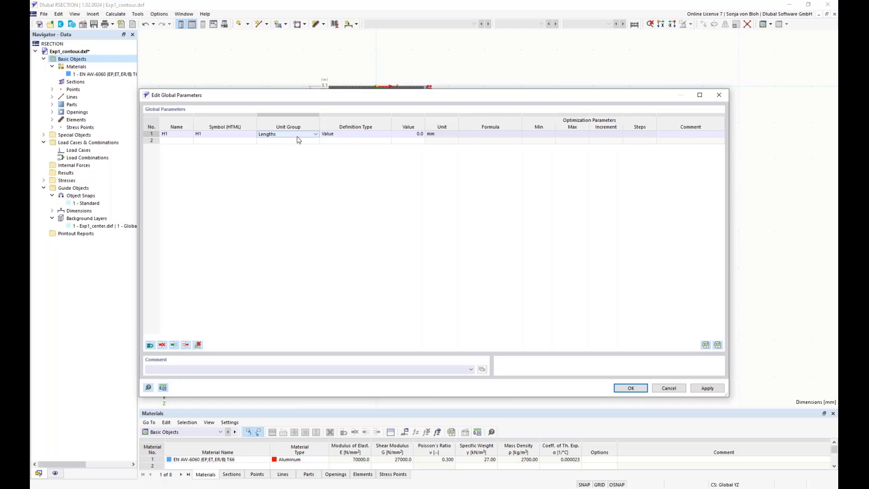
pyautogui.click(315, 134)
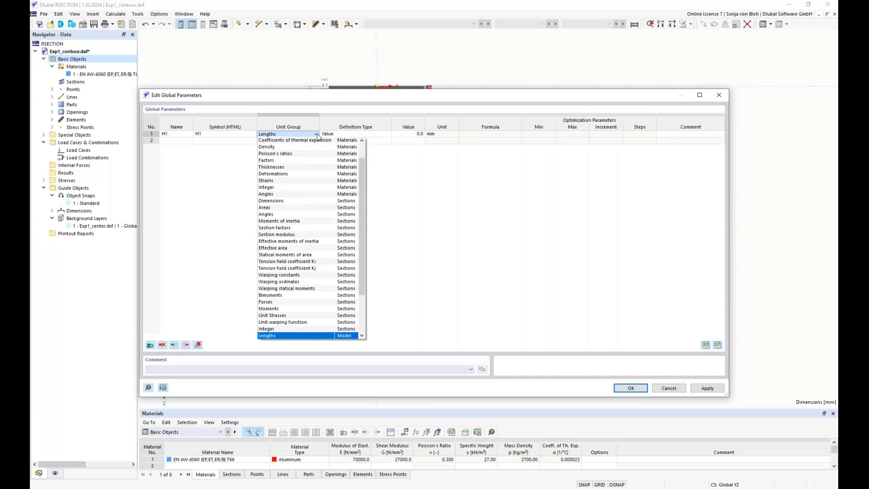
pyautogui.click(318, 137)
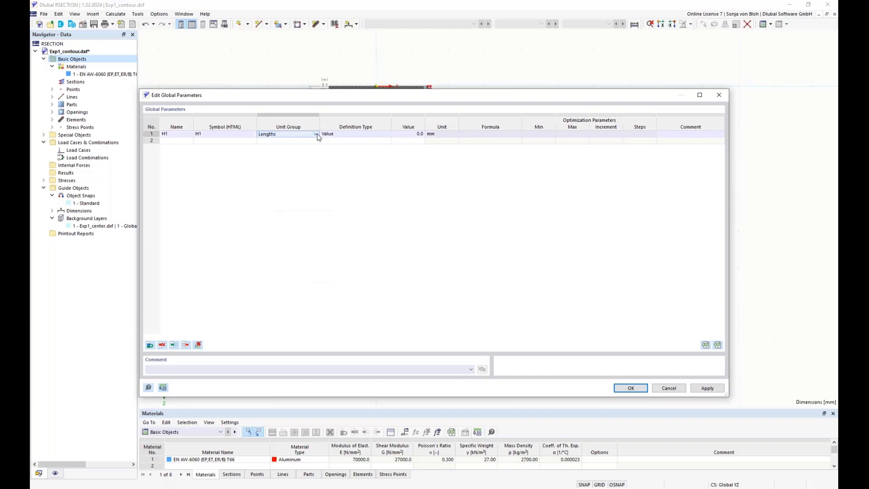
pyautogui.click(299, 141)
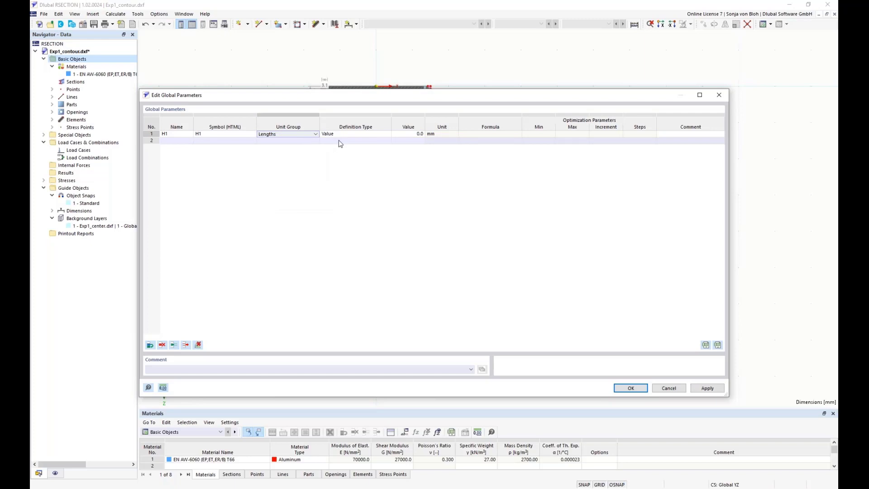
pyautogui.click(351, 134)
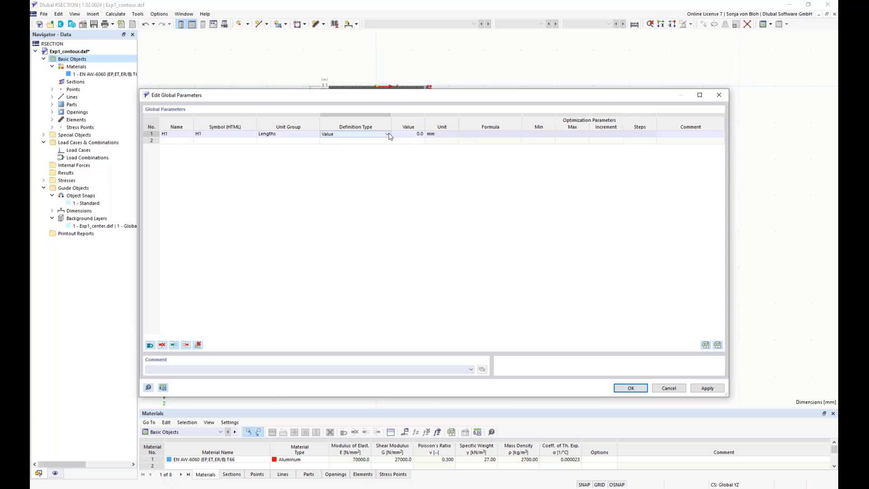
pyautogui.click(388, 134)
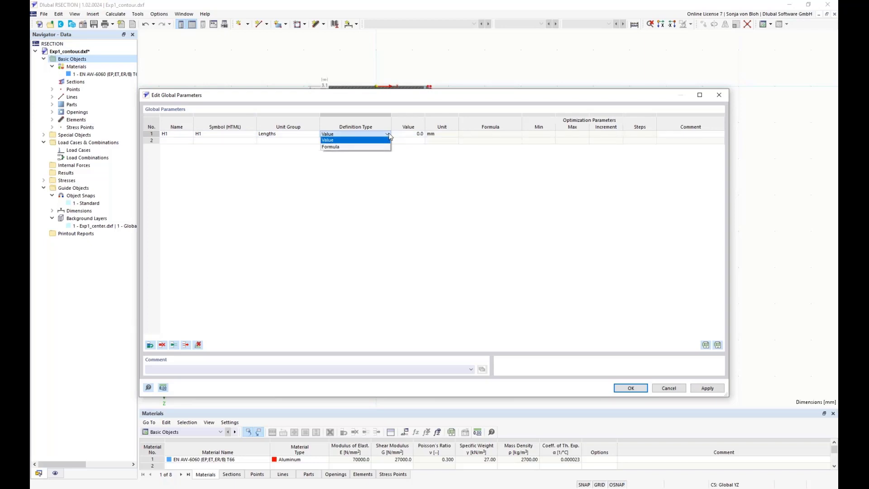
pyautogui.click(368, 140)
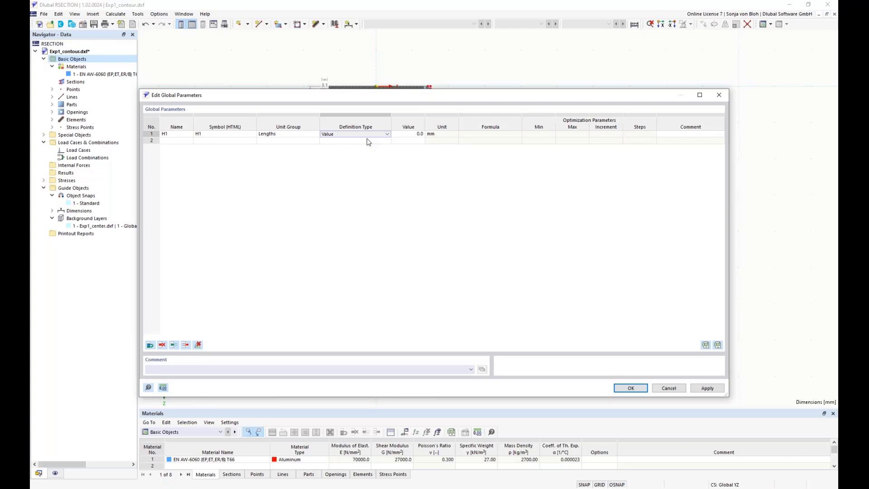
pyautogui.click(409, 134)
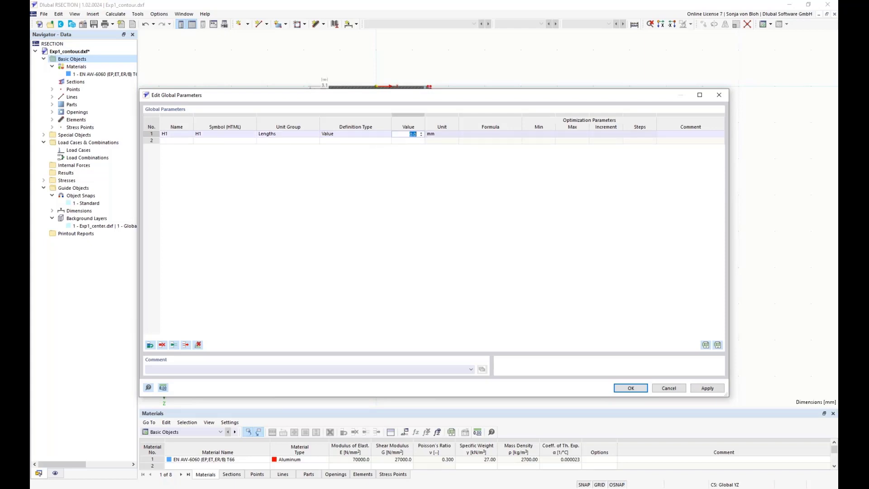
pyautogui.write('133')
pyautogui.press('Return')
# Step: Add a second global length parameter named tf1 with the value 5.7 mm
pyautogui.click(173, 140)
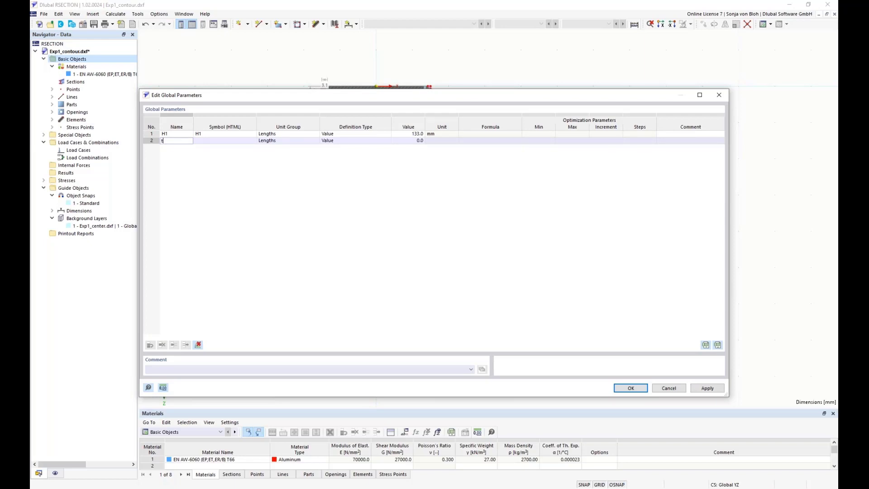
pyautogui.write('1')
pyautogui.press('Return')
pyautogui.click(413, 141)
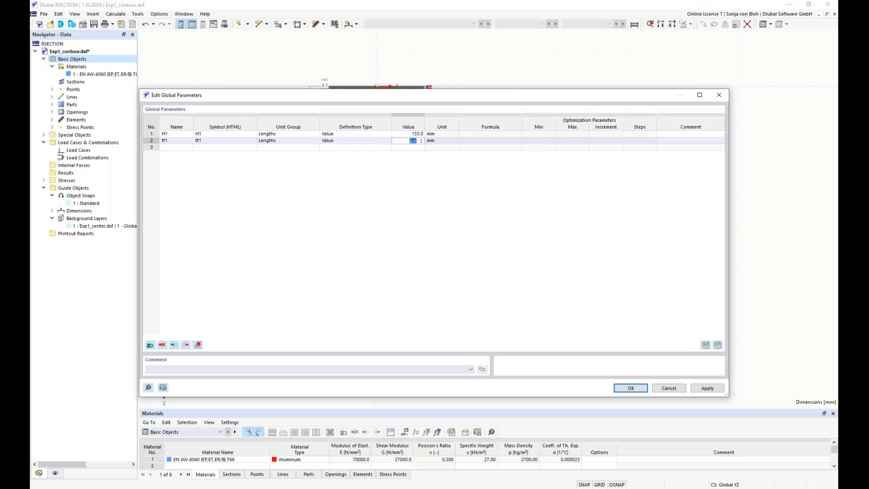
pyautogui.write('5.7')
pyautogui.click(452, 142)
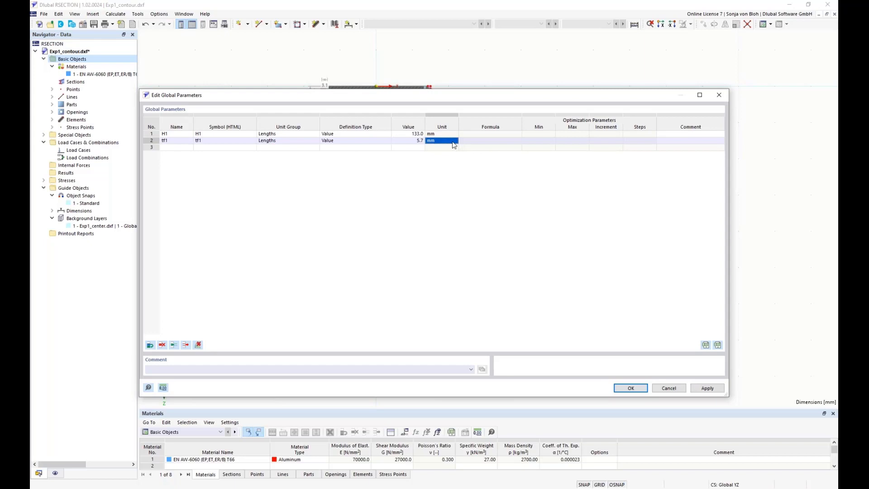
# Step: Add a third global length parameter named r1 with the value 1.5 mm and confirm the parameters dialog
pyautogui.click(176, 147)
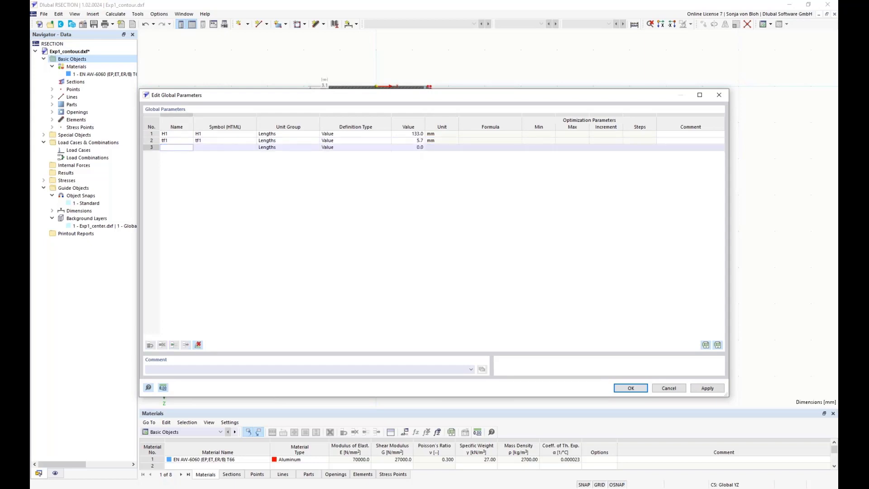
pyautogui.write('r1')
pyautogui.click(403, 148)
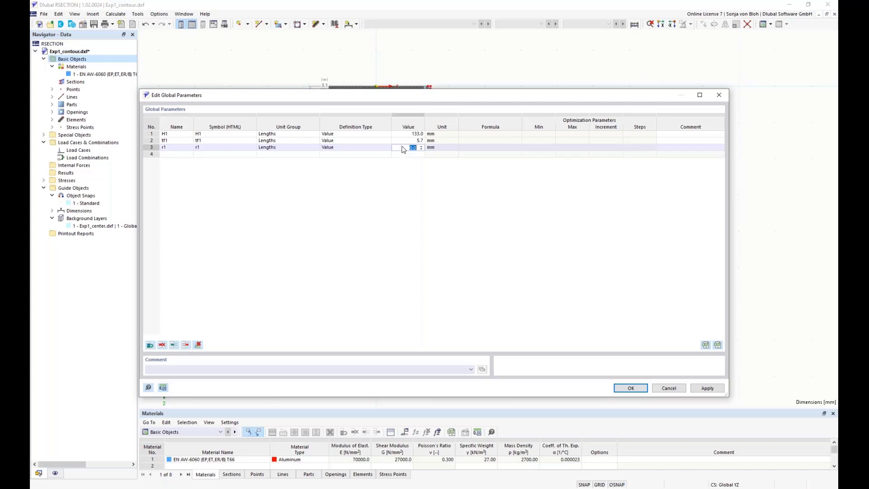
pyautogui.write('1.5')
pyautogui.click(435, 148)
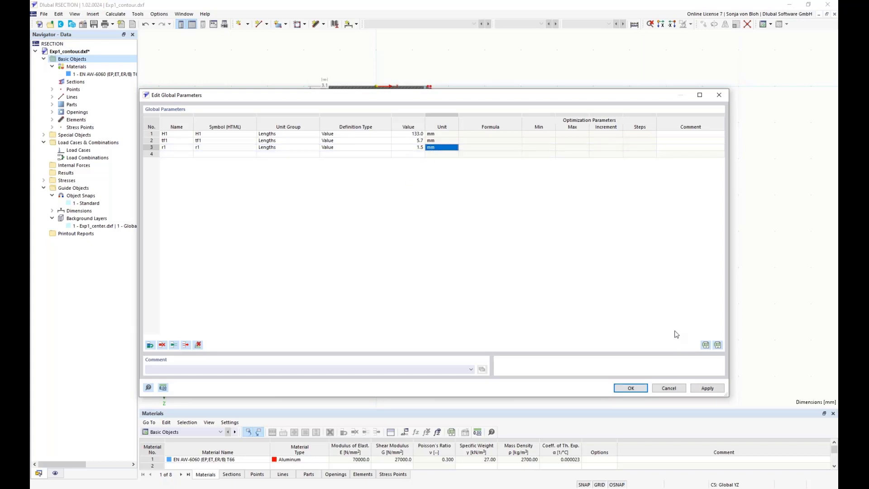
pyautogui.click(629, 388)
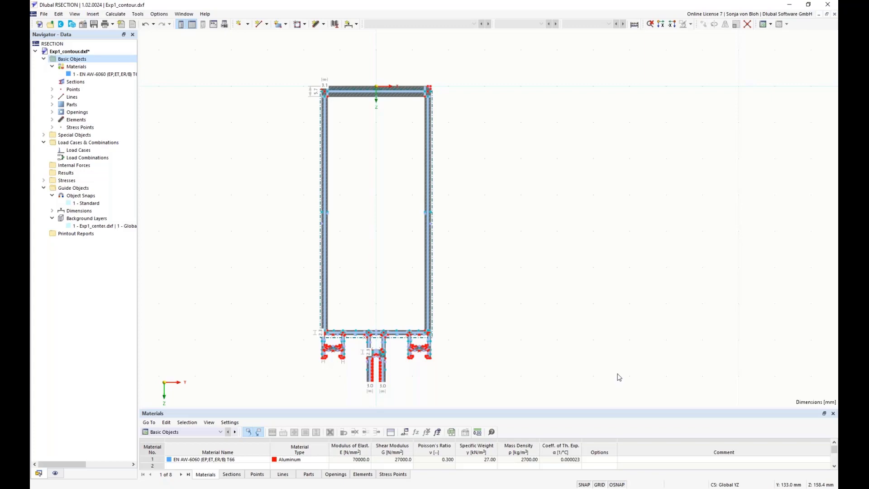
# Step: Open the points table and examine the top flange's corner points and coordinates
pyautogui.moveTo(349, 68); pyautogui.dragTo(334, 146, button='middle')
pyautogui.moveTo(275, 126); pyautogui.dragTo(488, 186)
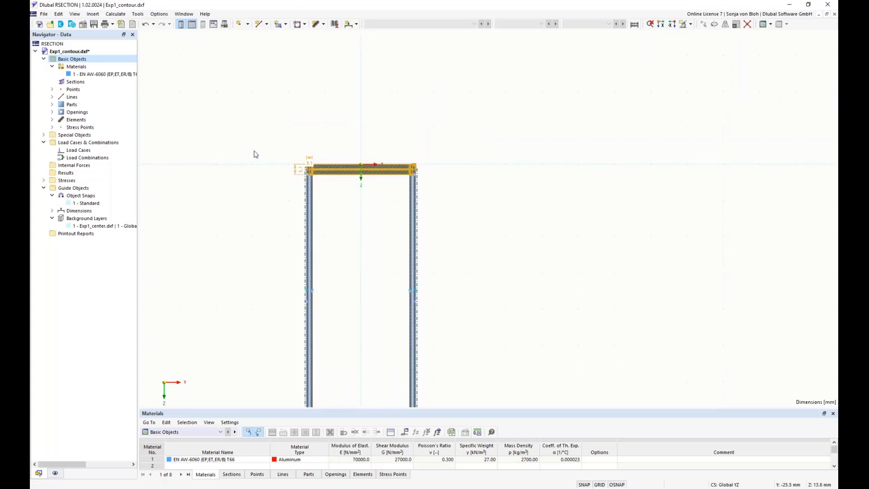
pyautogui.moveTo(234, 194); pyautogui.dragTo(226, 241, button='middle')
pyautogui.scroll(1, 226, 240)
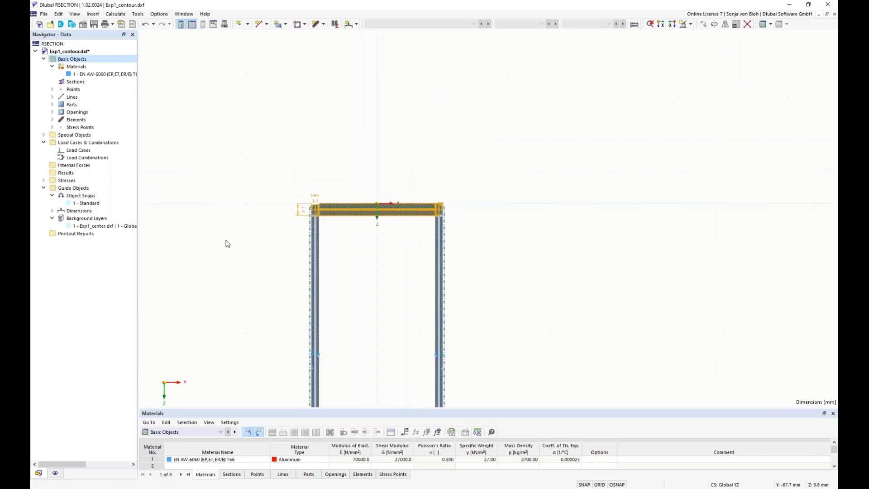
pyautogui.click(257, 474)
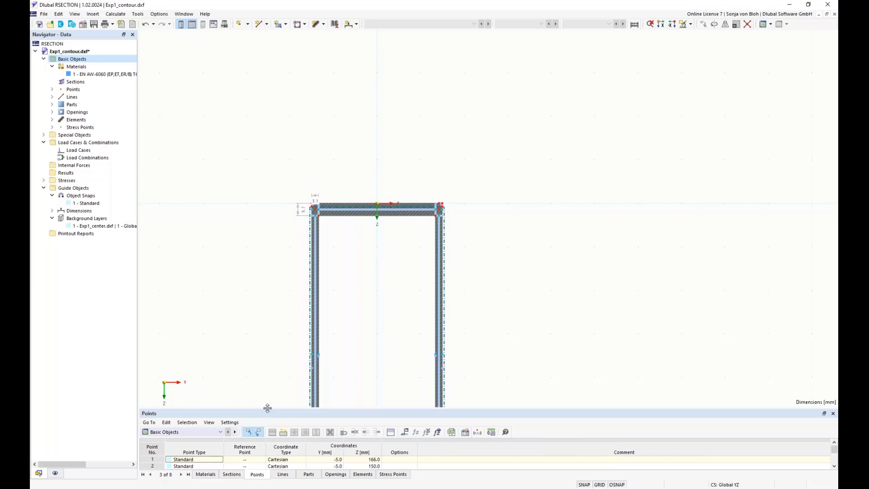
pyautogui.moveTo(267, 409); pyautogui.dragTo(273, 372)
pyautogui.moveTo(280, 334); pyautogui.dragTo(289, 212)
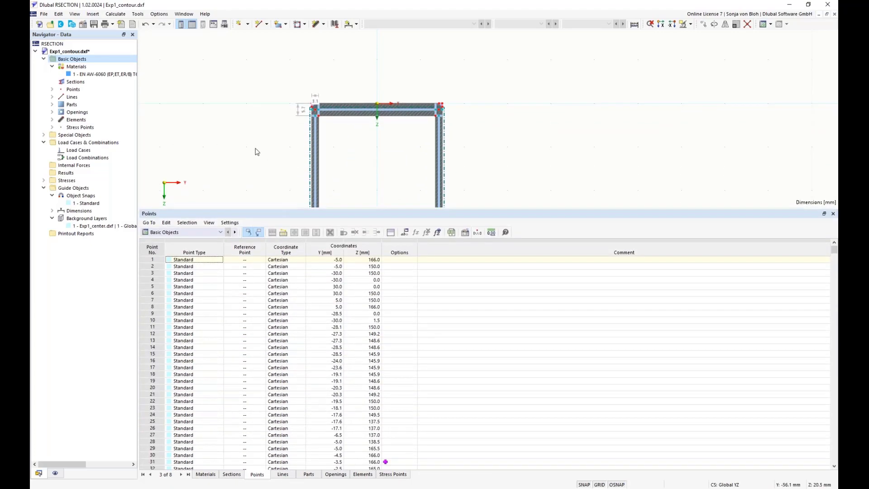
pyautogui.scroll(8, 306, 146)
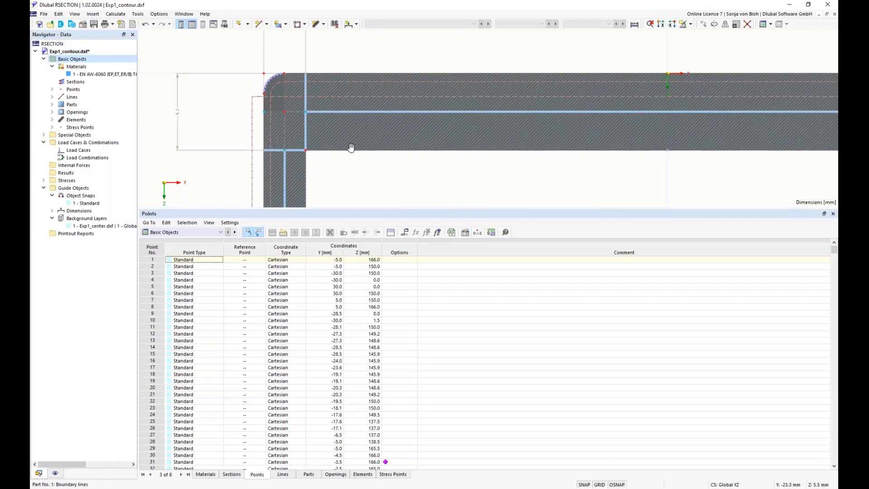
pyautogui.scroll(-6, 298, 136)
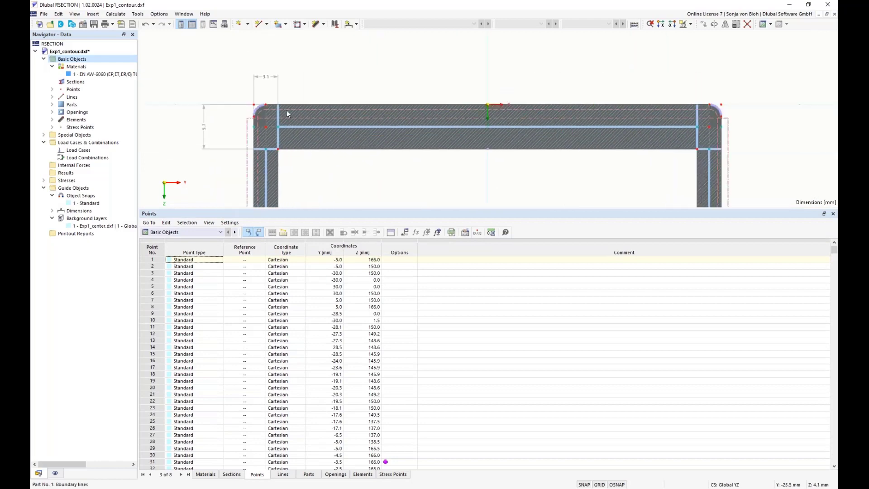
# Step: Select all free points in the model and delete them
pyautogui.click(255, 108)
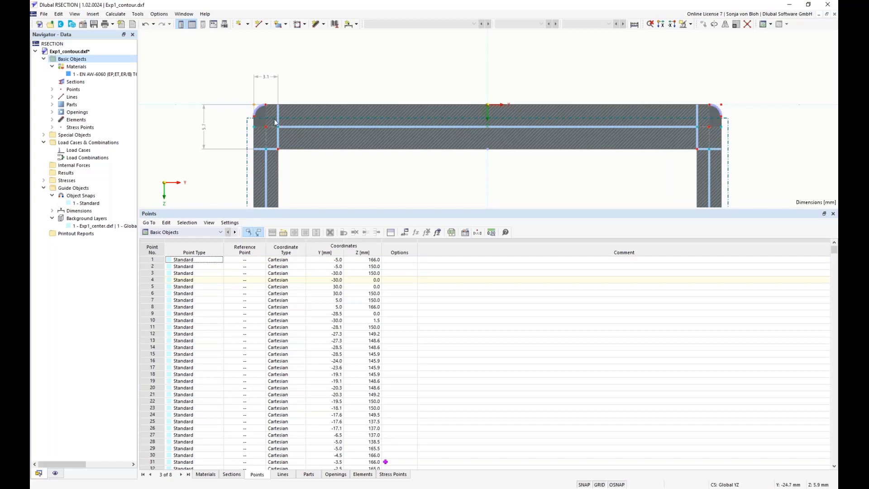
pyautogui.click(168, 49)
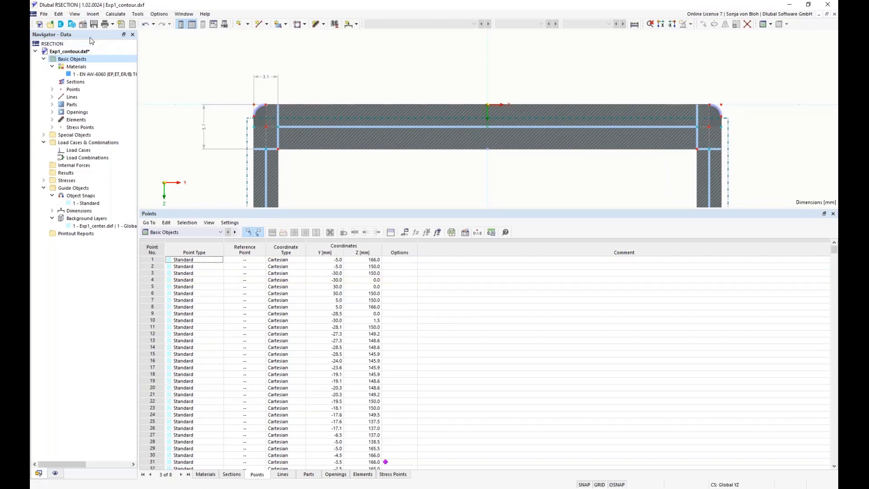
pyautogui.click(58, 14)
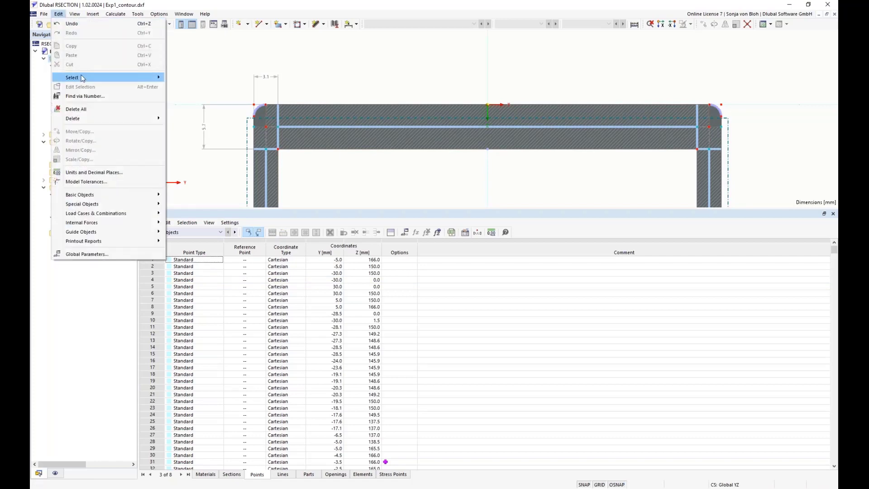
pyautogui.moveTo(83, 79)
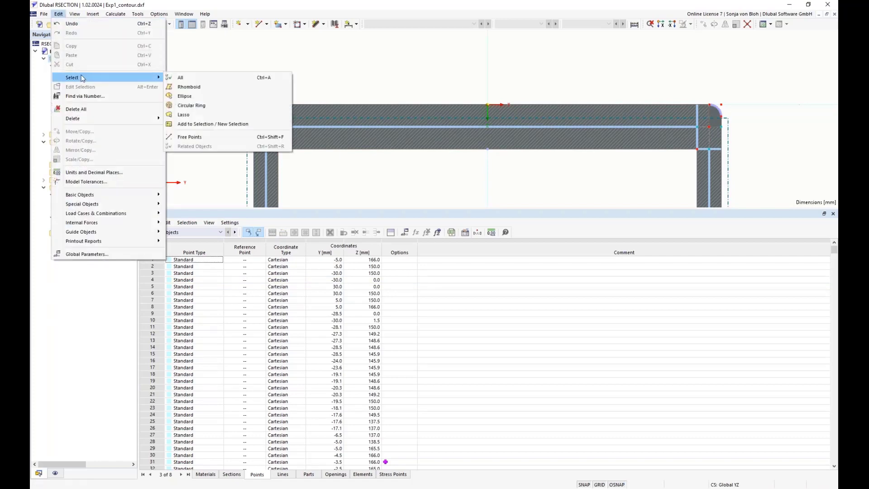
pyautogui.click(194, 136)
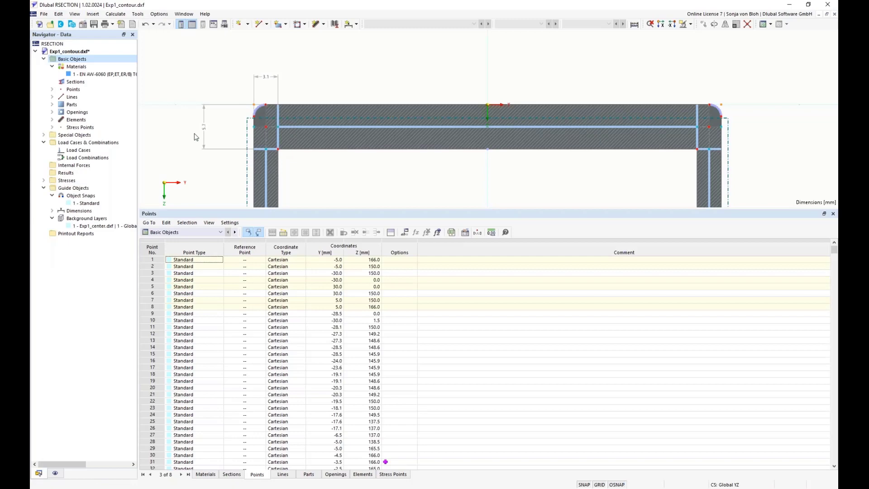
pyautogui.press('Delete')
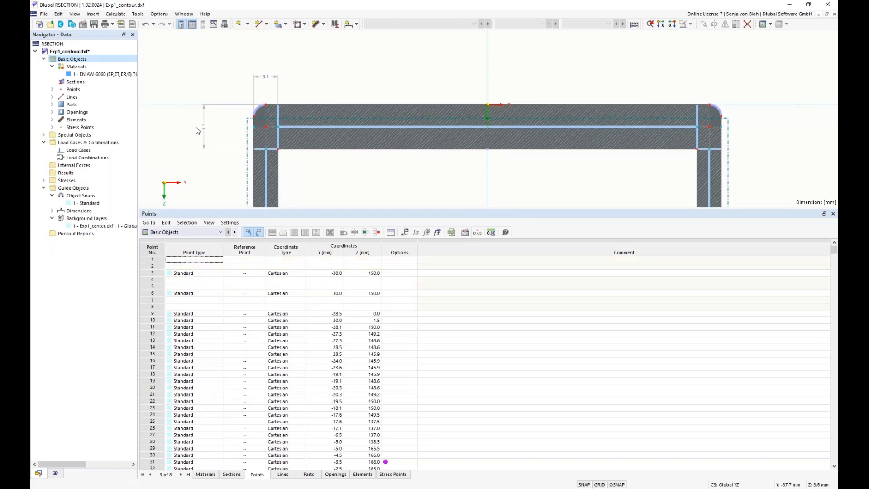
# Step: Select the top flange and filter the points table to list only the selected points
pyautogui.scroll(-1, 200, 99)
pyautogui.moveTo(204, 68); pyautogui.dragTo(675, 158)
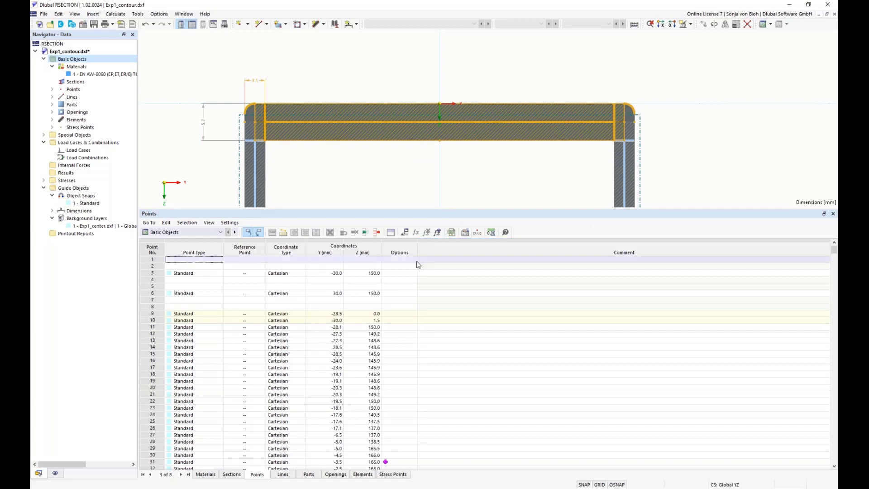
pyautogui.click(284, 233)
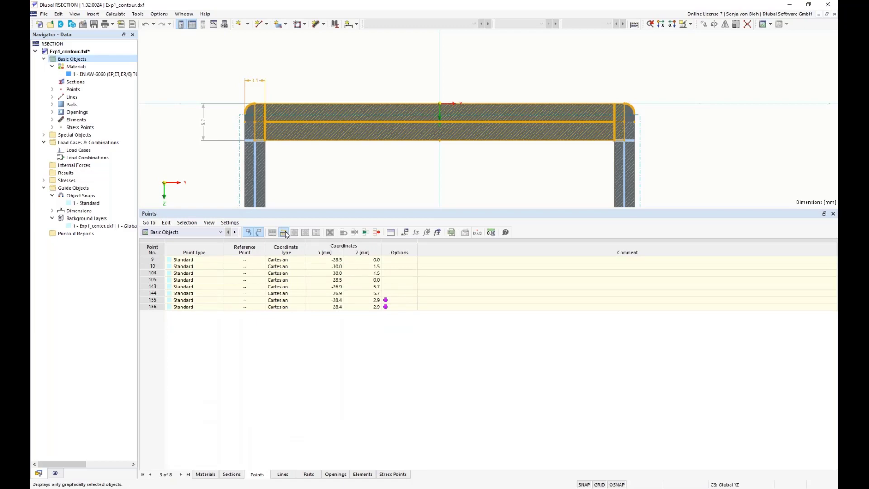
pyautogui.moveTo(344, 241); pyautogui.dragTo(572, 241)
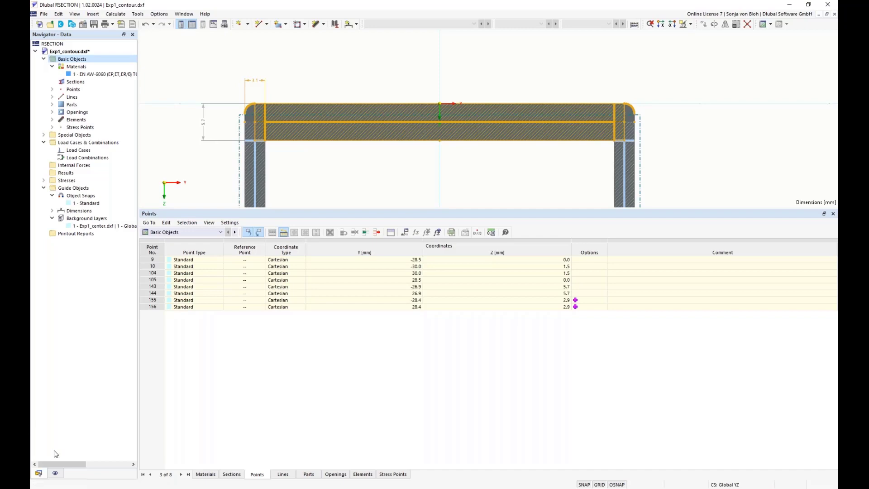
# Step: Turn on object numbering and limit it to points only
pyautogui.click(56, 473)
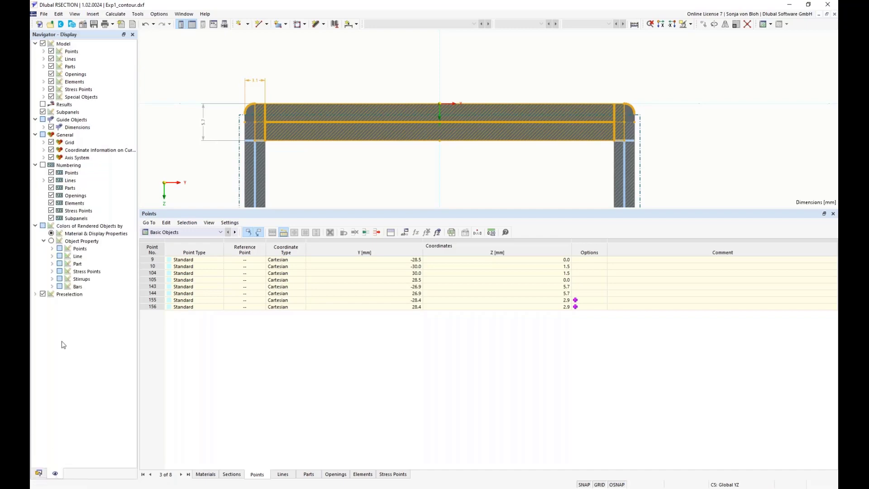
pyautogui.click(43, 165)
pyautogui.click(51, 180)
pyautogui.click(51, 188)
pyautogui.click(51, 195)
pyautogui.click(51, 203)
pyautogui.click(51, 211)
pyautogui.click(52, 218)
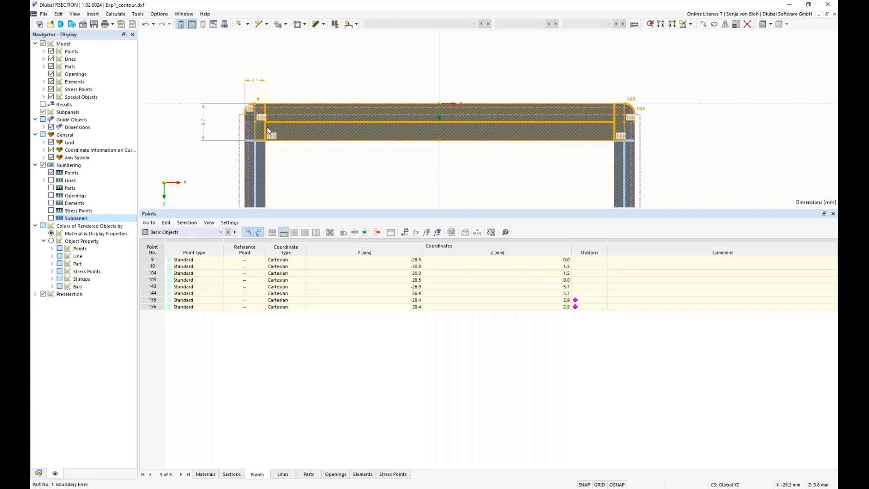
# Step: Open the console and browse the points object properties coordinate_1 and coordinate_2 available for formulas
pyautogui.moveTo(272, 209); pyautogui.dragTo(275, 311)
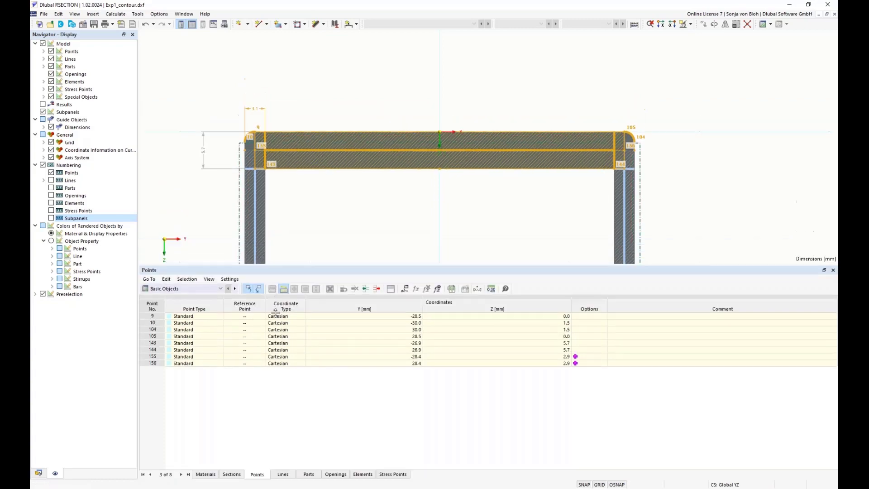
pyautogui.scroll(-3, 331, 314)
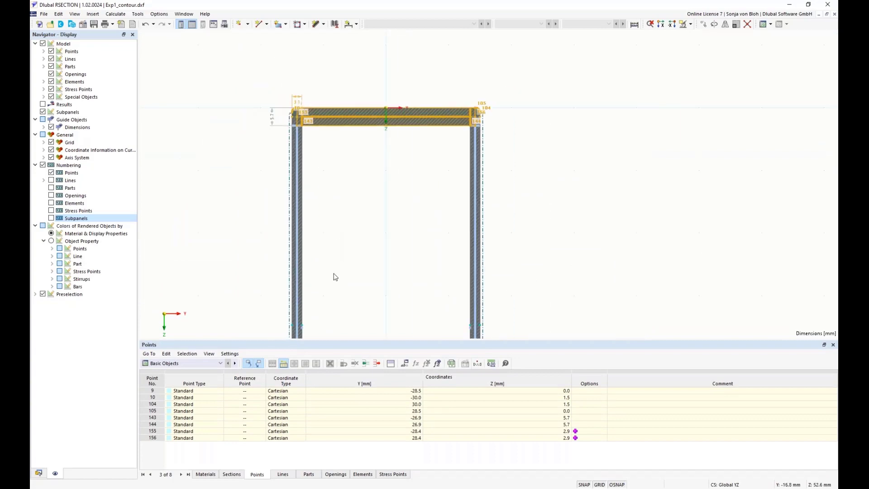
pyautogui.moveTo(346, 306); pyautogui.dragTo(354, 142, button='middle')
pyautogui.scroll(3, 314, 249)
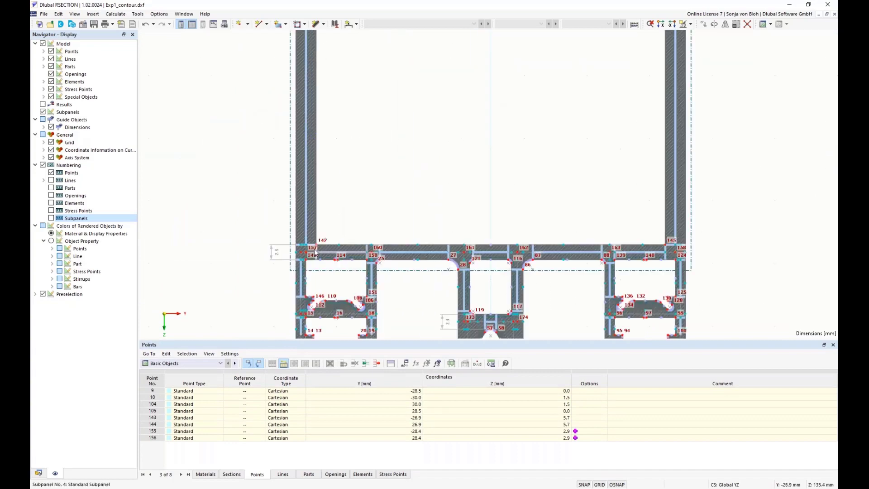
pyautogui.scroll(5, 314, 250)
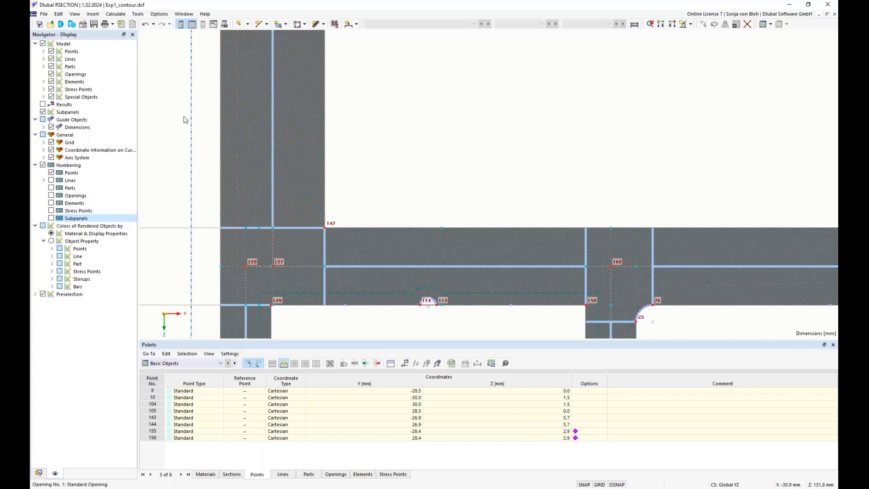
pyautogui.click(74, 14)
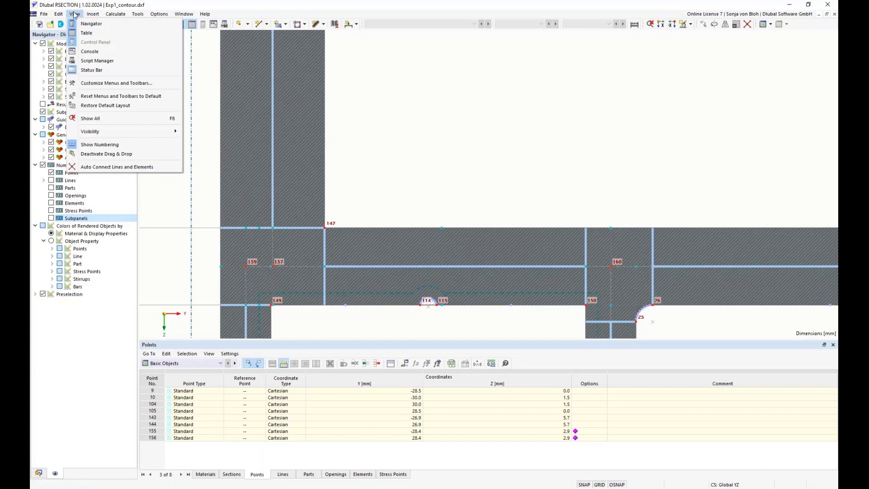
pyautogui.click(90, 52)
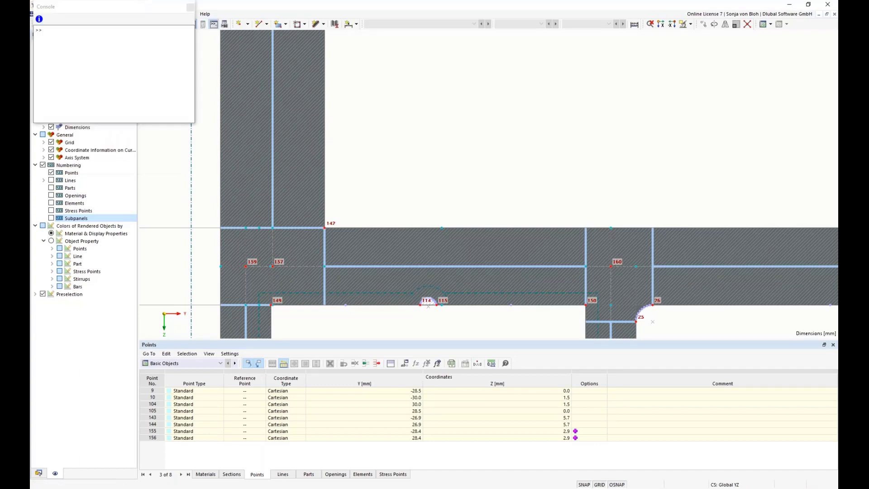
pyautogui.click(39, 20)
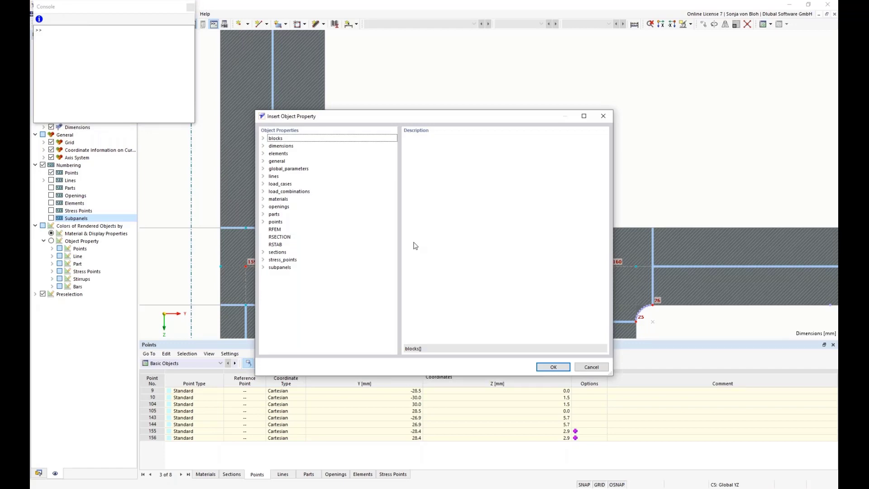
pyautogui.click(265, 223)
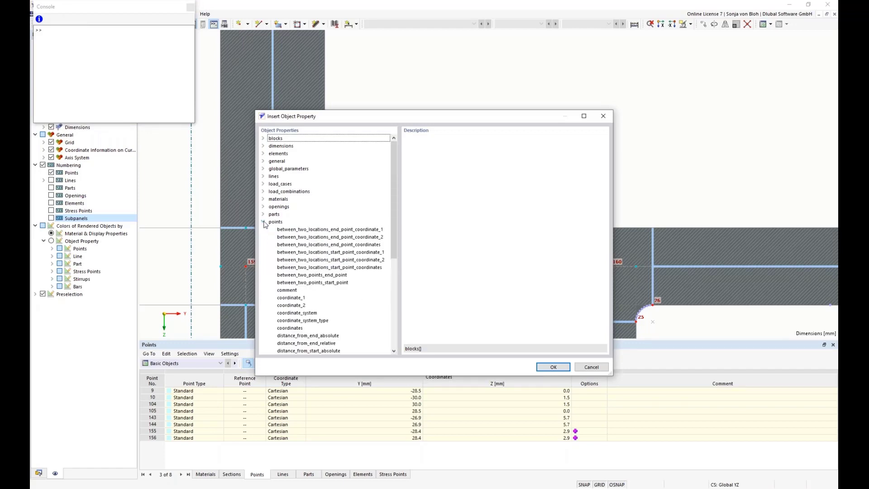
pyautogui.click(273, 223)
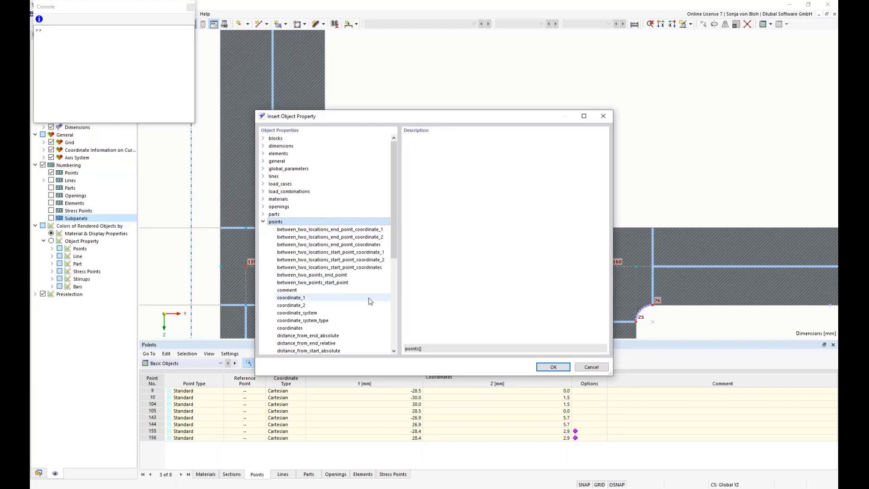
pyautogui.moveTo(394, 245); pyautogui.dragTo(394, 265)
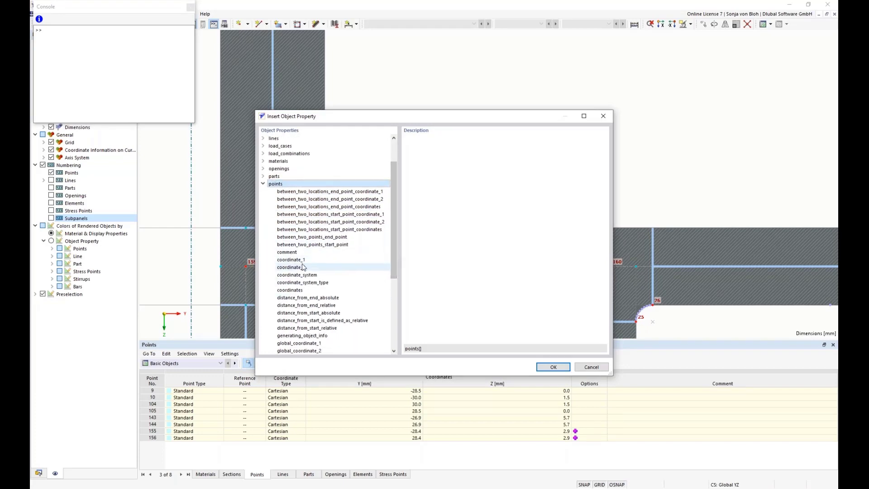
pyautogui.click(300, 260)
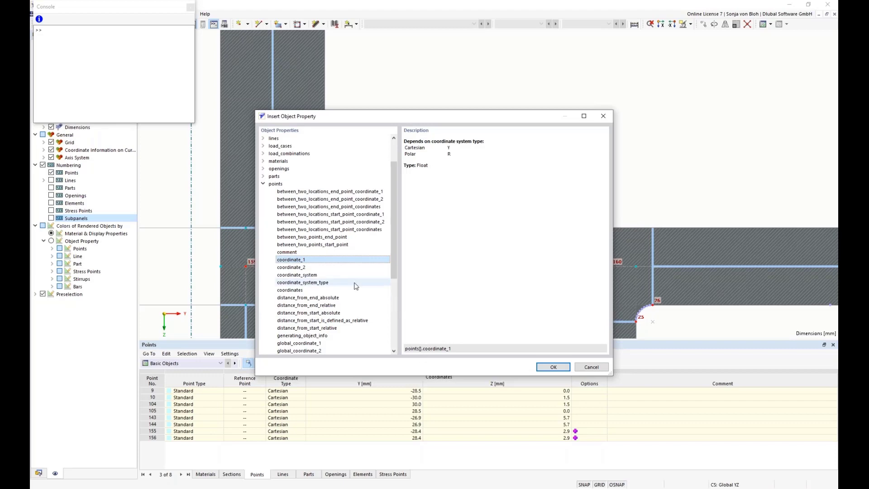
pyautogui.click(298, 269)
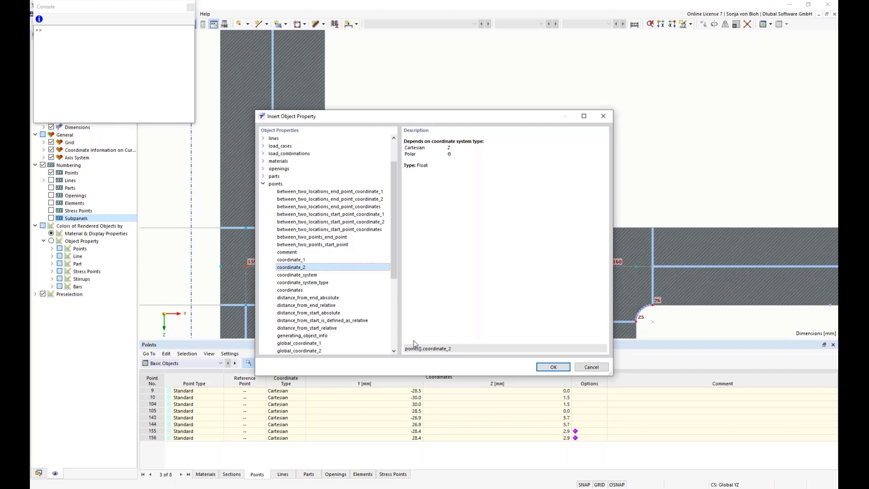
pyautogui.click(591, 367)
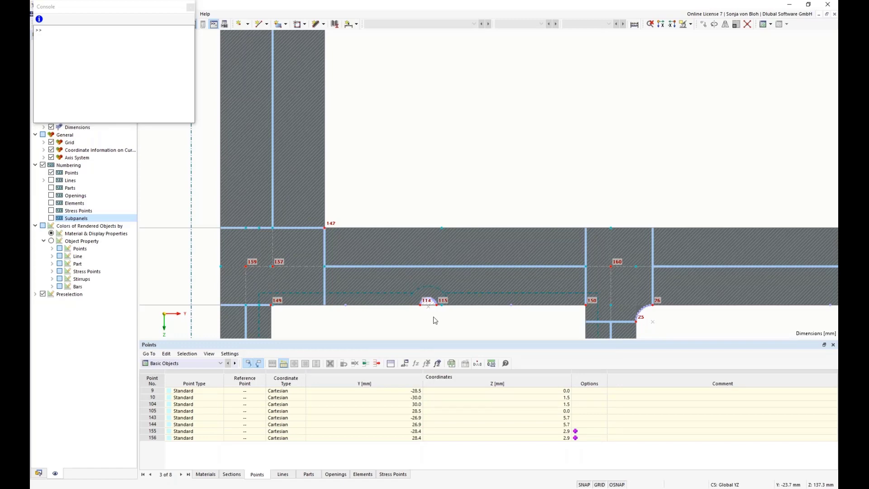
# Step: Set point 9's Y coordinate to the formula =points[10].coordinate_1+r1
pyautogui.doubleClick(358, 391)
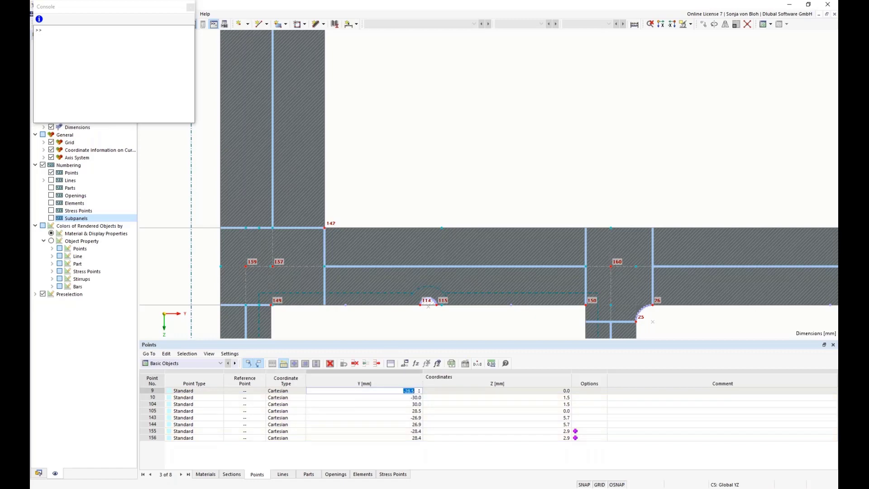
pyautogui.scroll(-4, 392, 208)
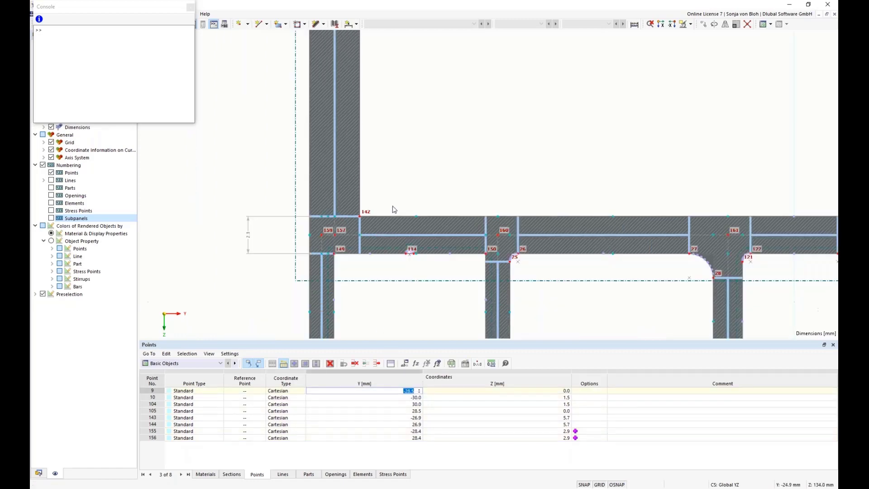
pyautogui.scroll(5, 425, 138)
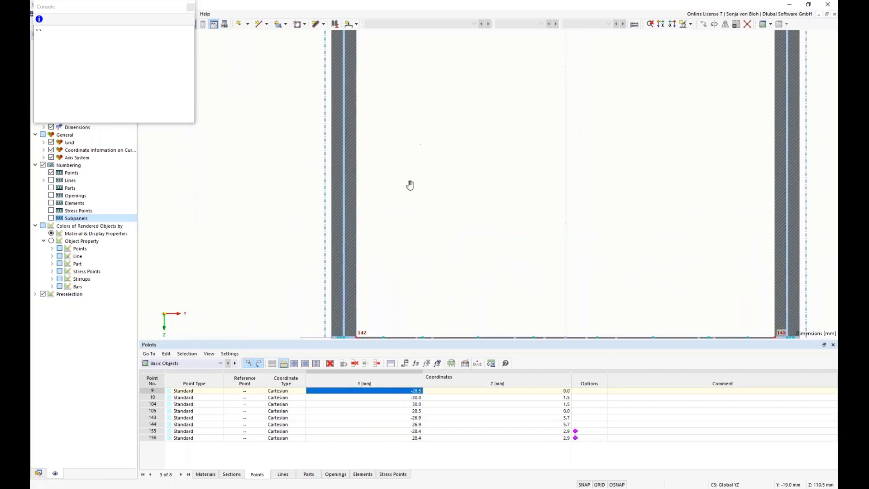
pyautogui.scroll(-4, 391, 251)
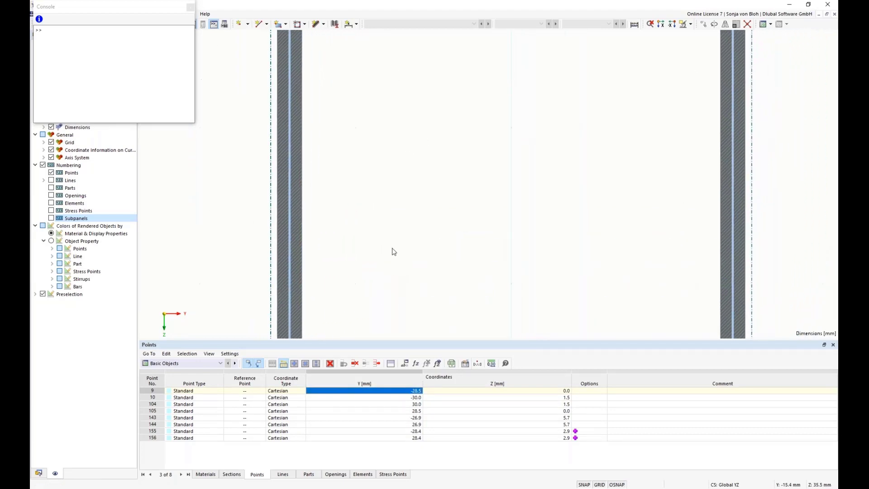
pyautogui.scroll(4, 384, 246)
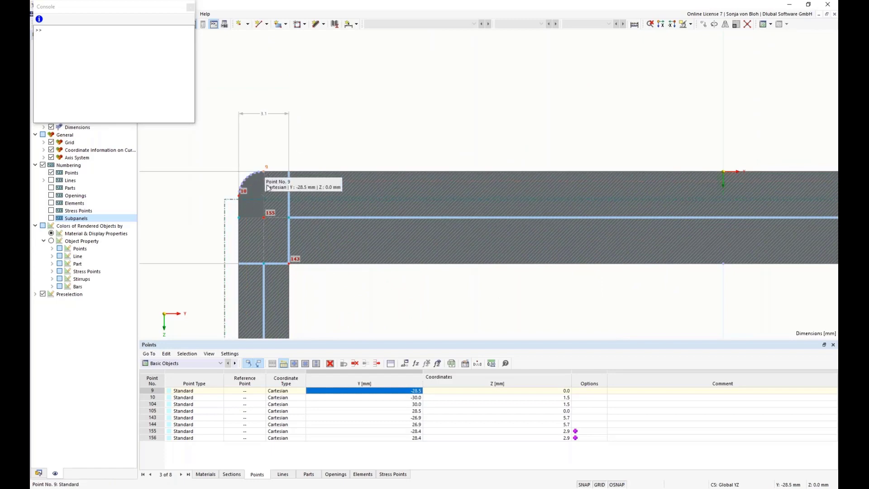
pyautogui.click(385, 392)
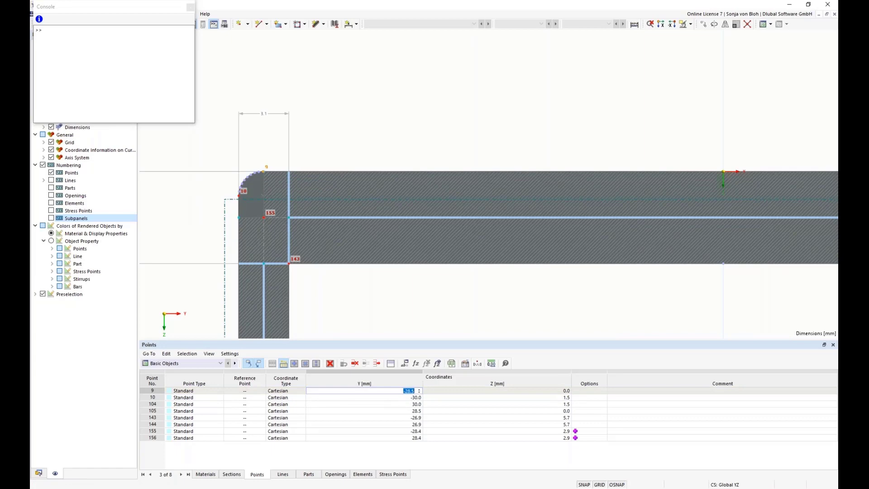
pyautogui.write('=points[10].coordinate_')
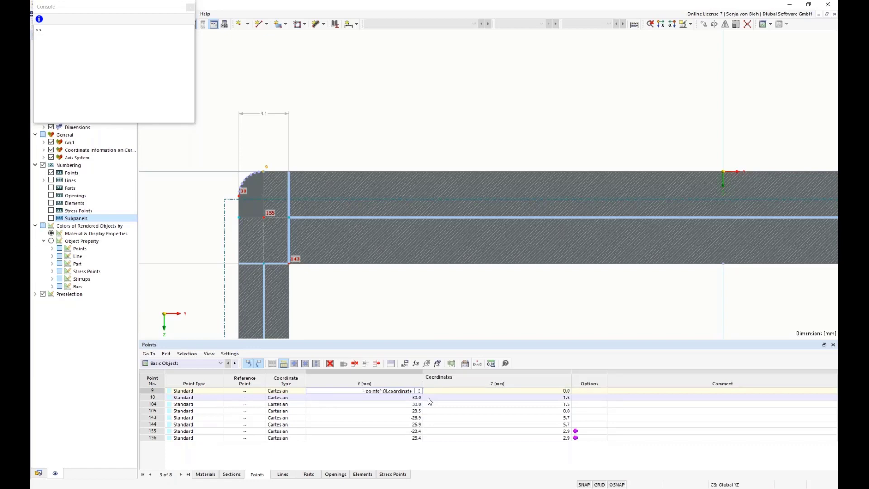
pyautogui.write(' 1')
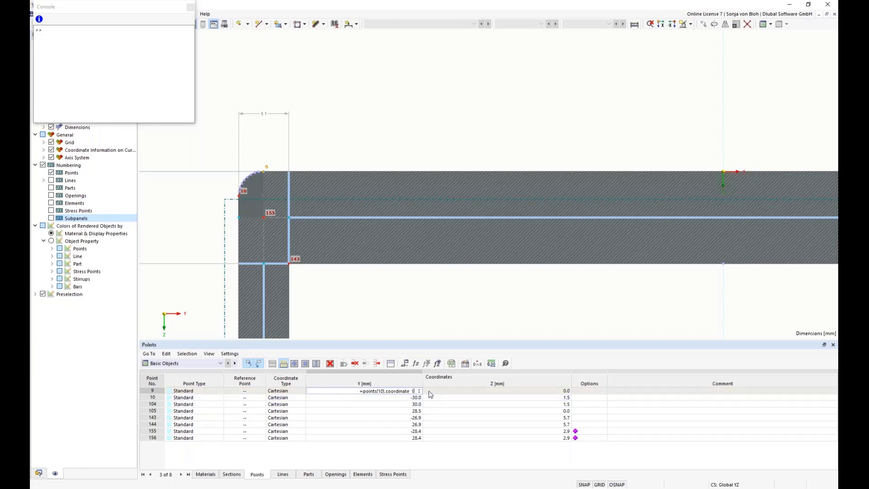
pyautogui.write('+')
pyautogui.write('r1')
pyautogui.press('Tab')
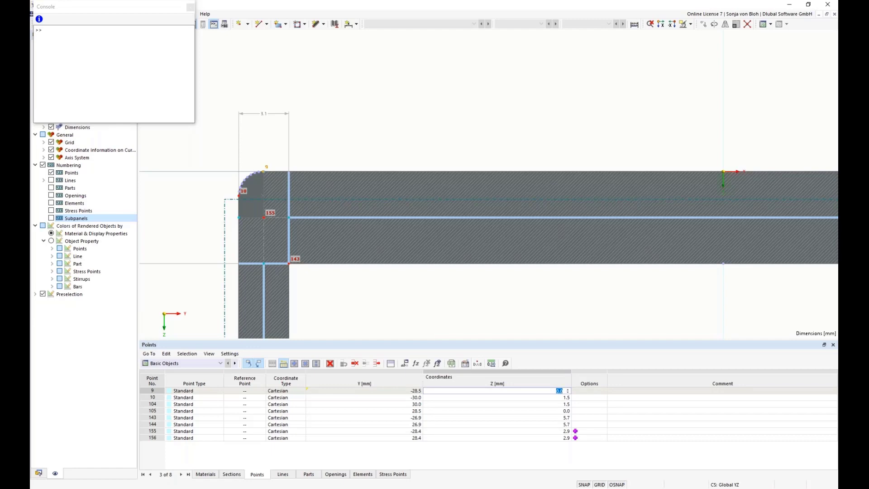
# Step: Show formulas and set point 9's Z coordinate to the formula points[157].coordinate_2-H1-tf1/2
pyautogui.click(438, 364)
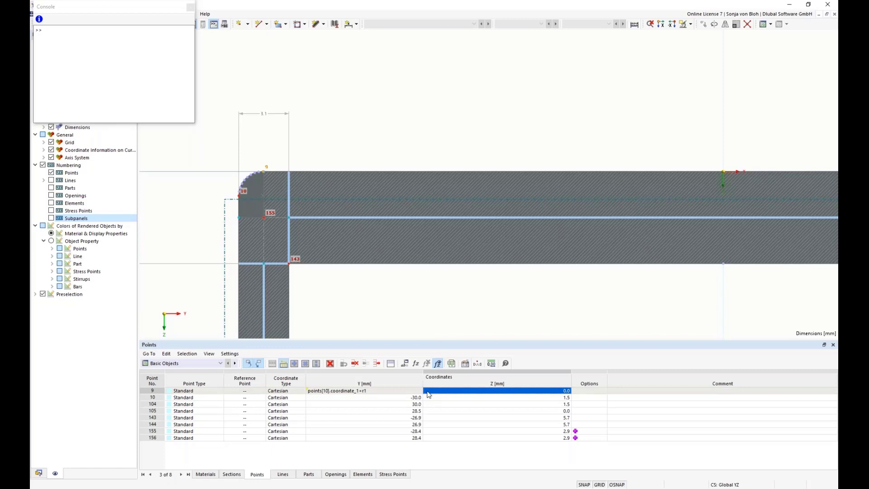
pyautogui.click(416, 363)
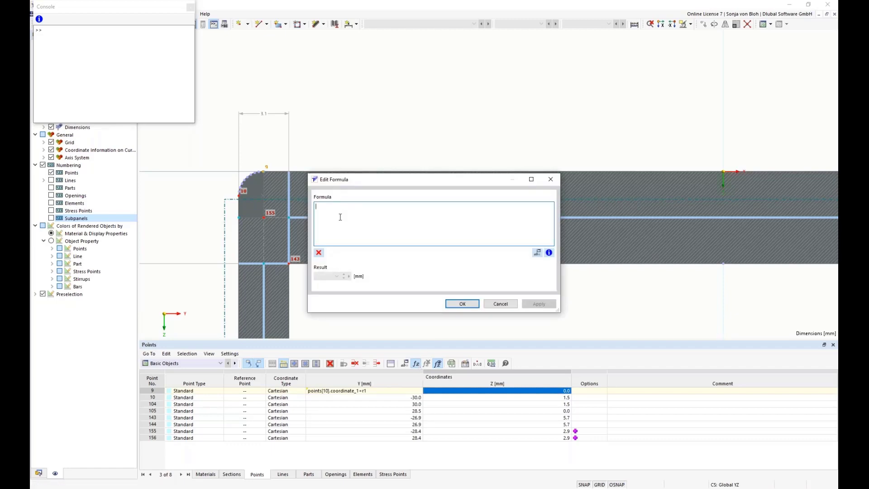
pyautogui.write('points')
pyautogui.write('[')
pyautogui.write('157].')
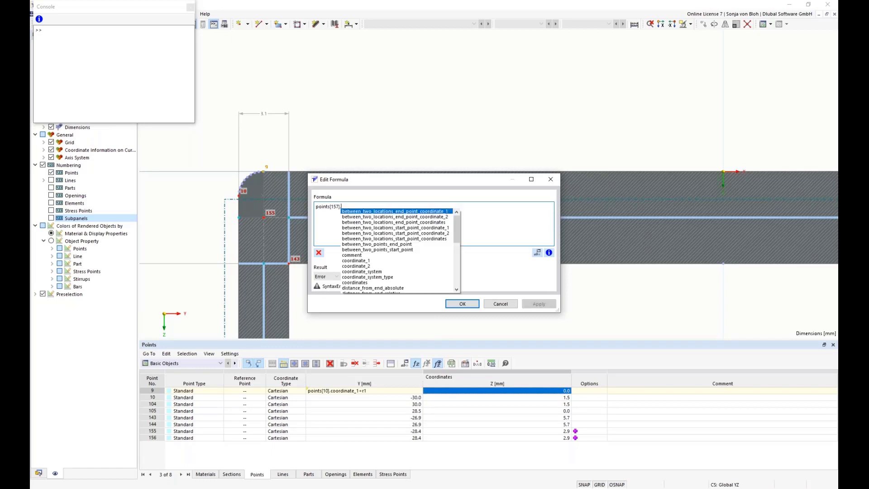
pyautogui.doubleClick(364, 266)
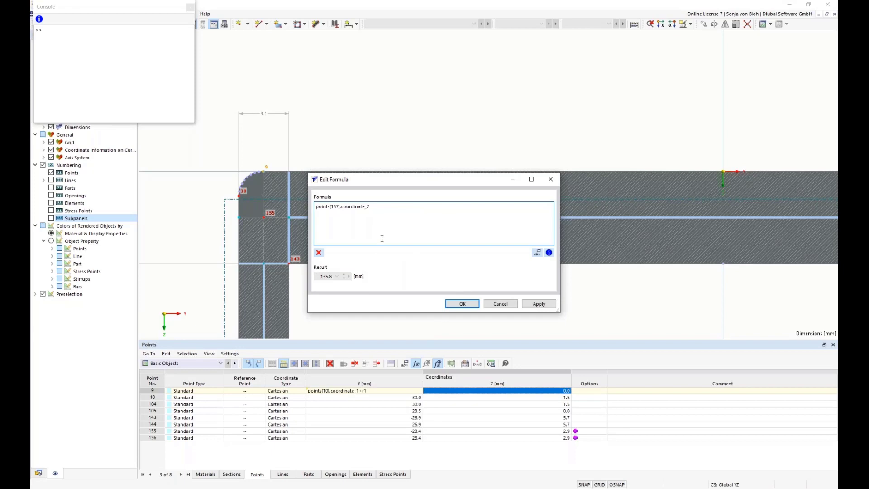
pyautogui.write('-H1-tf1/2')
pyautogui.click(467, 307)
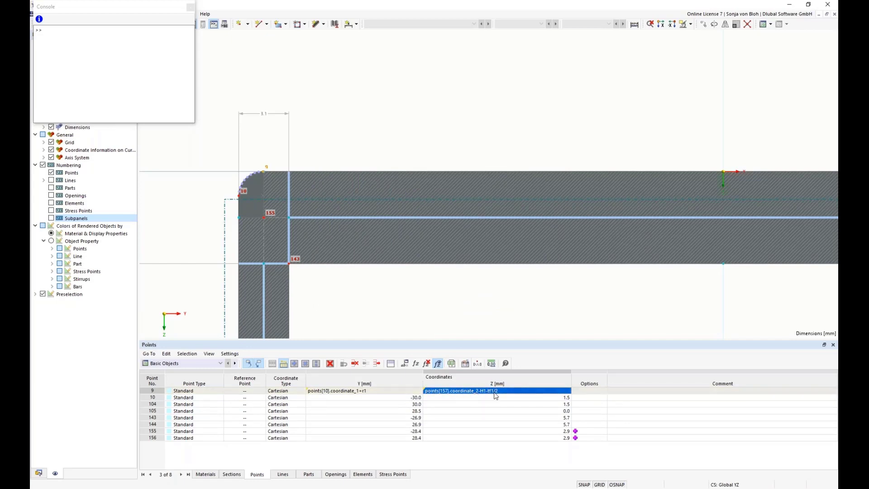
# Step: Copy point 9's Z coordinate formula from its formula editor
pyautogui.click(416, 363)
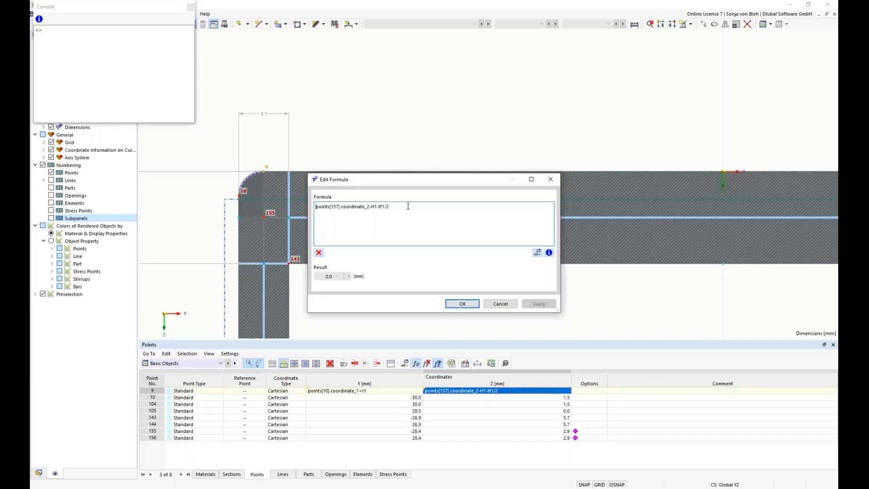
pyautogui.moveTo(408, 206); pyautogui.dragTo(332, 199)
pyautogui.hotkey('ctrl', 'c')
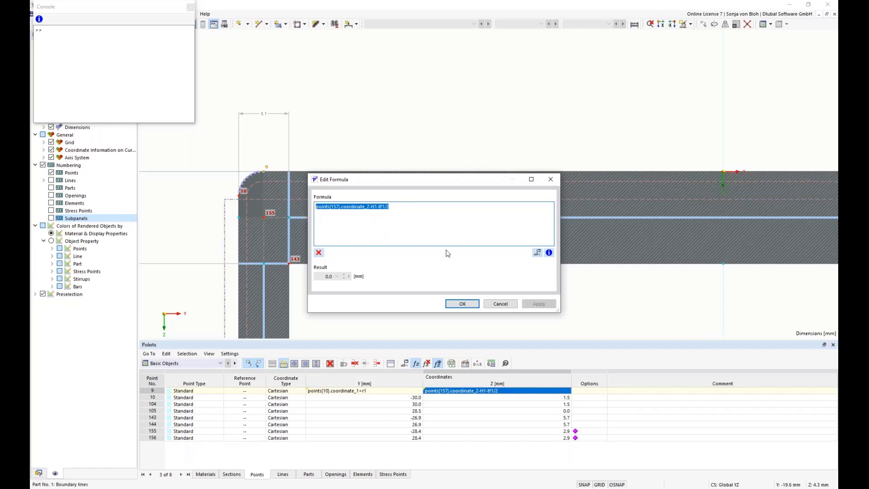
pyautogui.click(552, 179)
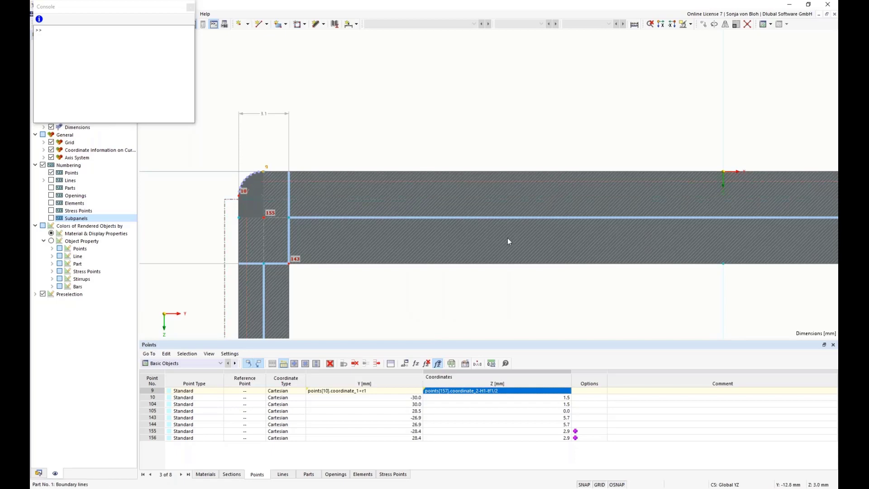
# Step: Set point 10's Z coordinate to the formula points[157].coordinate_2-H1-tf1/2+r1 by pasting the copied formula and appending +r1
pyautogui.click(431, 399)
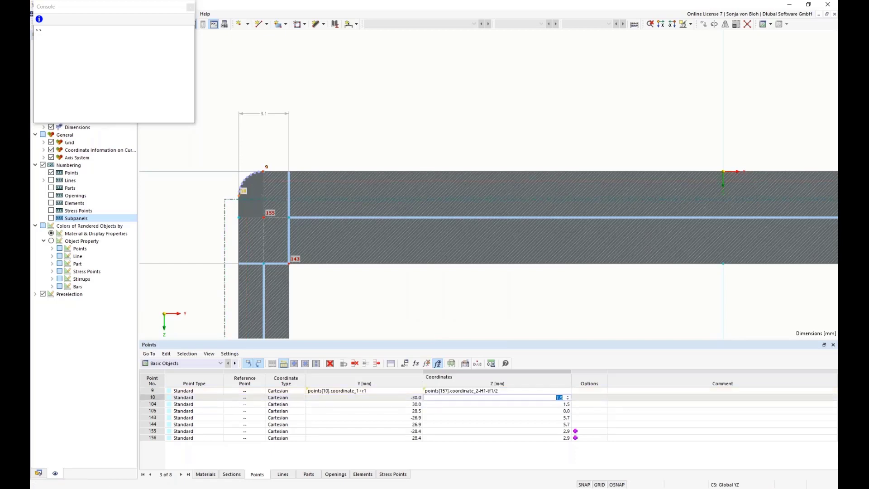
pyautogui.click(416, 365)
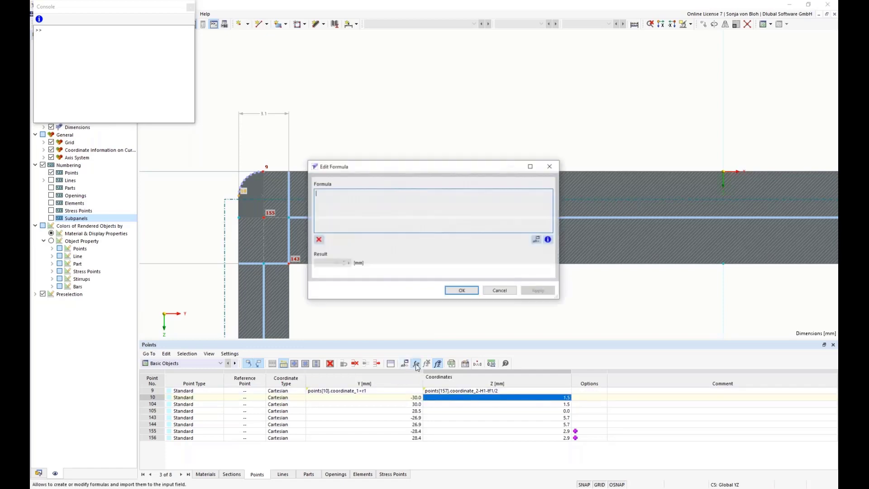
pyautogui.hotkey('ctrl', 'v')
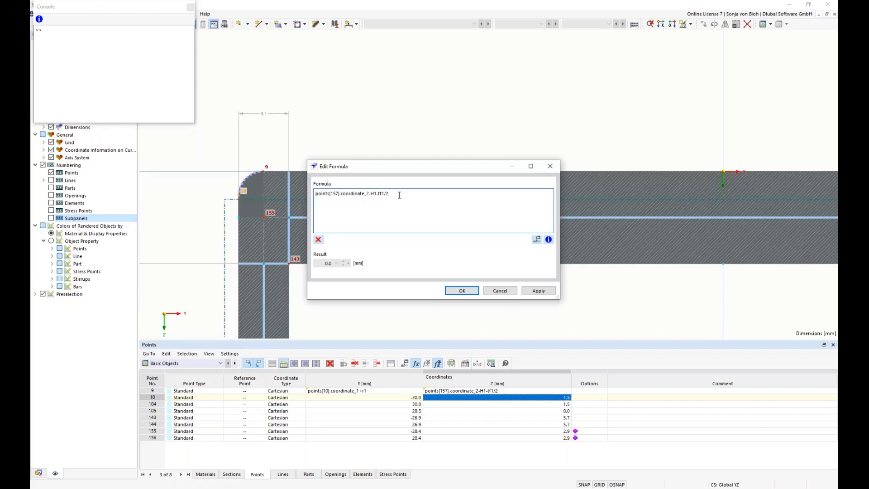
pyautogui.write('+')
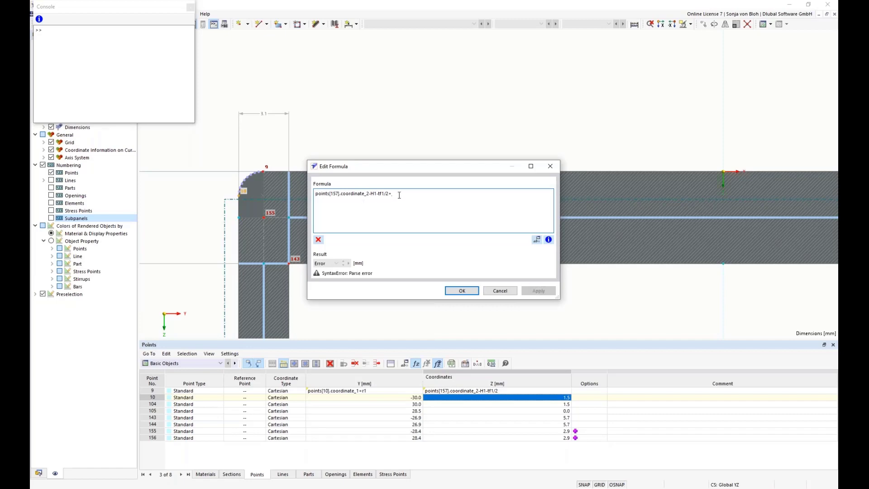
pyautogui.write('r1')
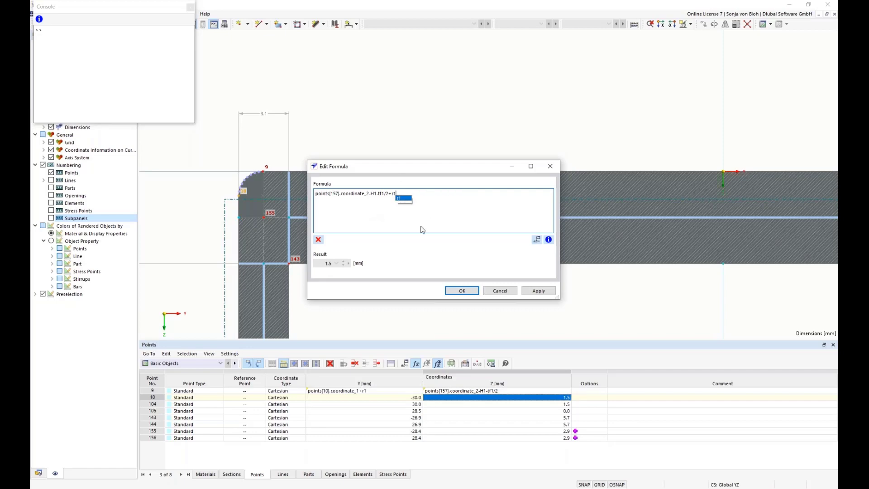
pyautogui.click(428, 209)
pyautogui.click(462, 290)
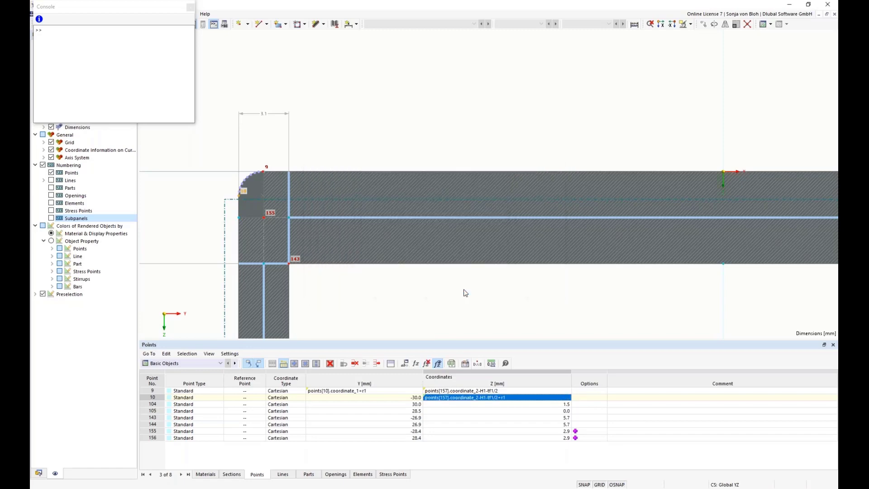
# Step: Set point 104's Z coordinate to the formula points[157].coordinate_2-H1-tf1/2+r1
pyautogui.click(436, 405)
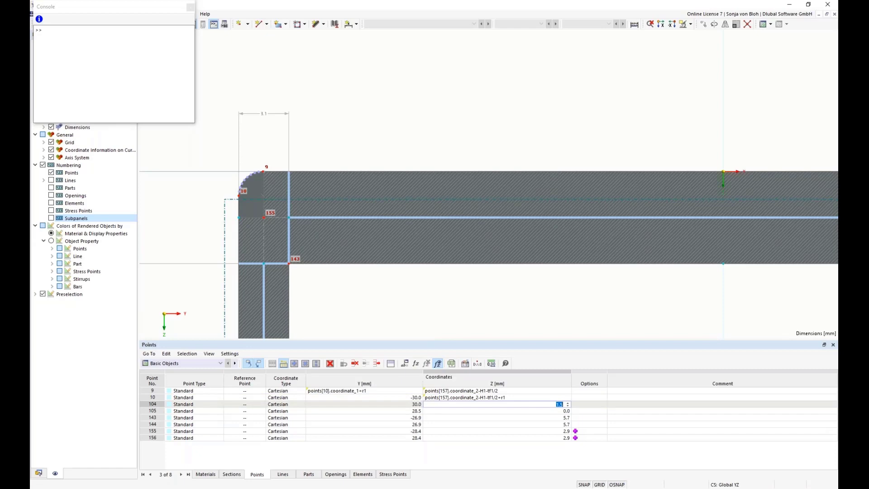
pyautogui.scroll(-5, 411, 267)
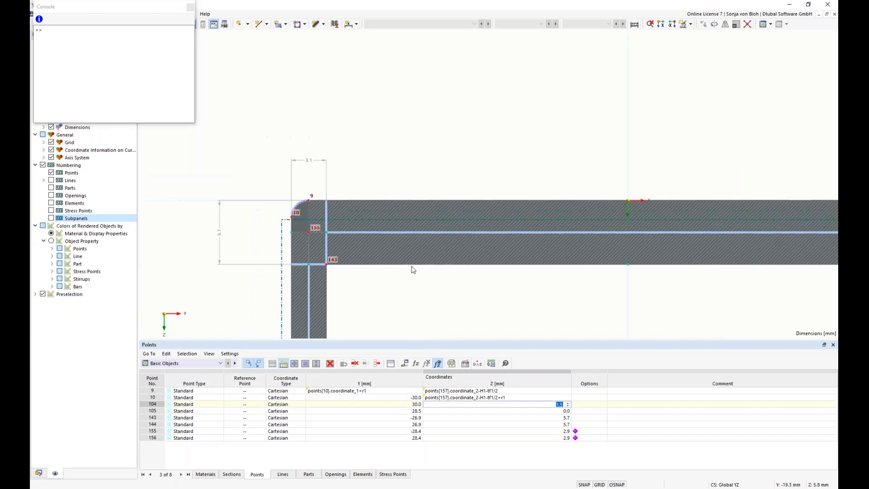
pyautogui.moveTo(542, 288); pyautogui.dragTo(460, 275, button='middle')
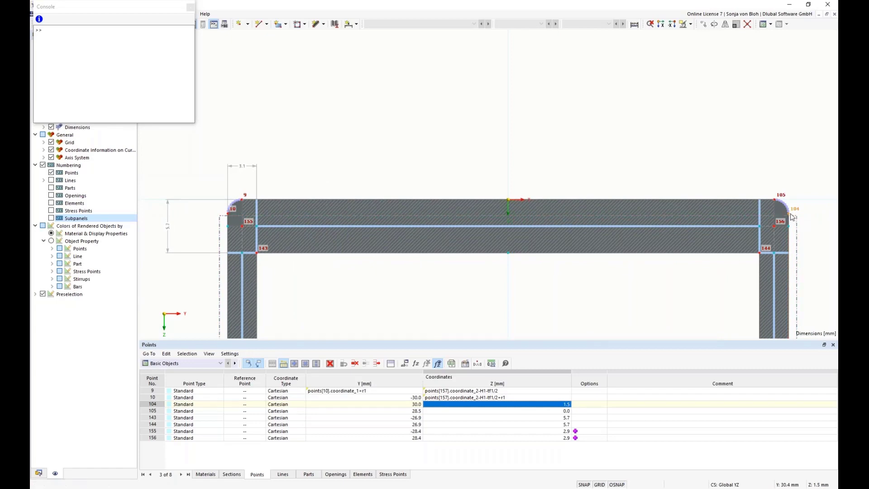
pyautogui.moveTo(791, 217)
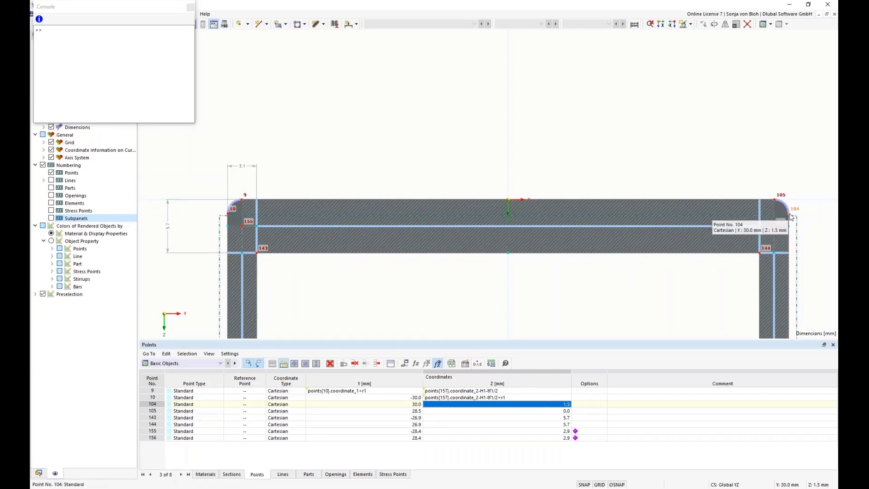
pyautogui.click(416, 364)
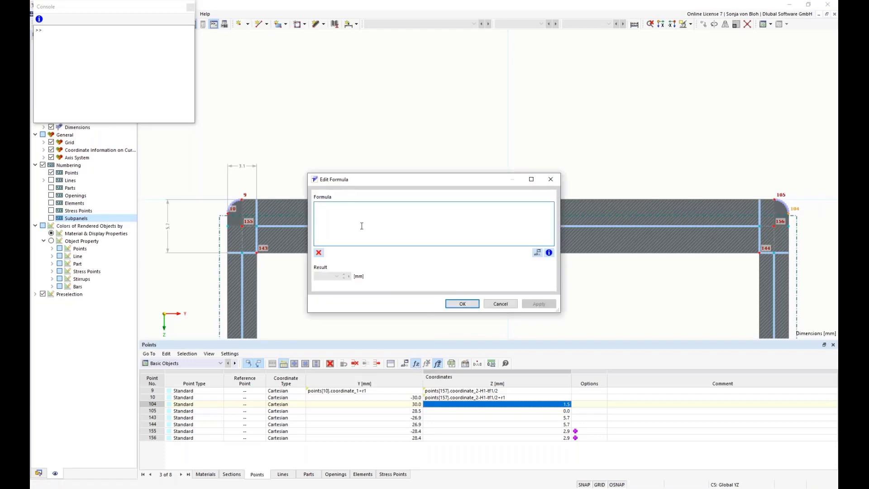
pyautogui.hotkey('ctrl', 'v')
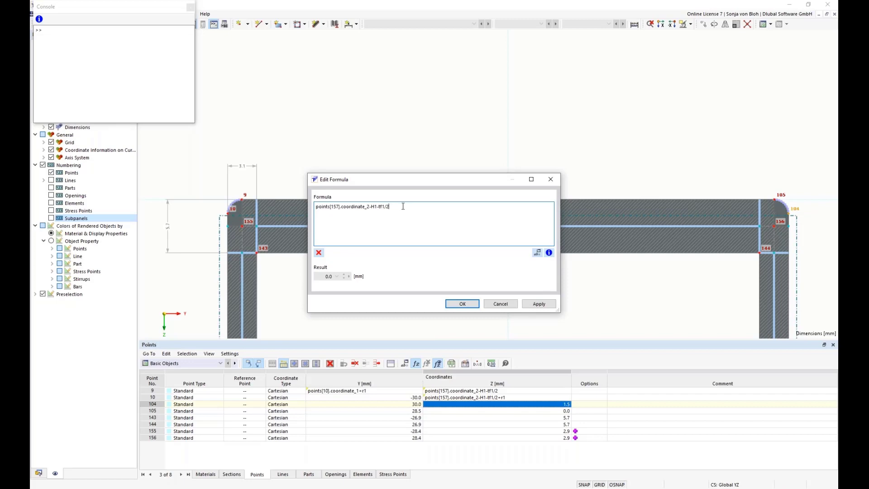
pyautogui.write('+r1')
pyautogui.click(455, 304)
pyautogui.click(457, 306)
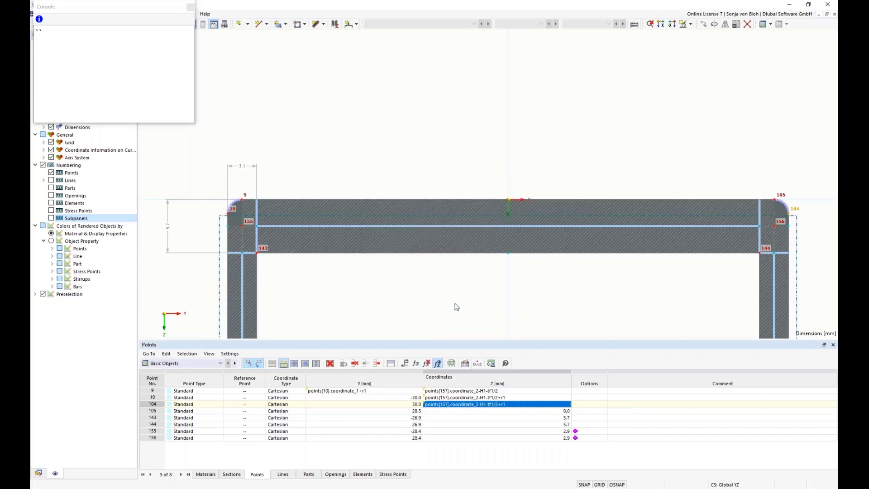
# Step: Set point 105's Y coordinate to the formula points[104].coordinate_1-r1
pyautogui.click(326, 411)
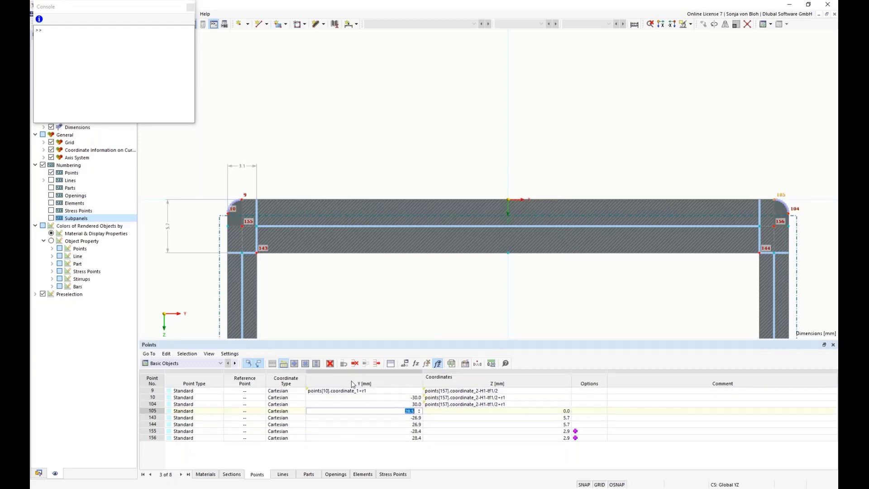
pyautogui.click(416, 364)
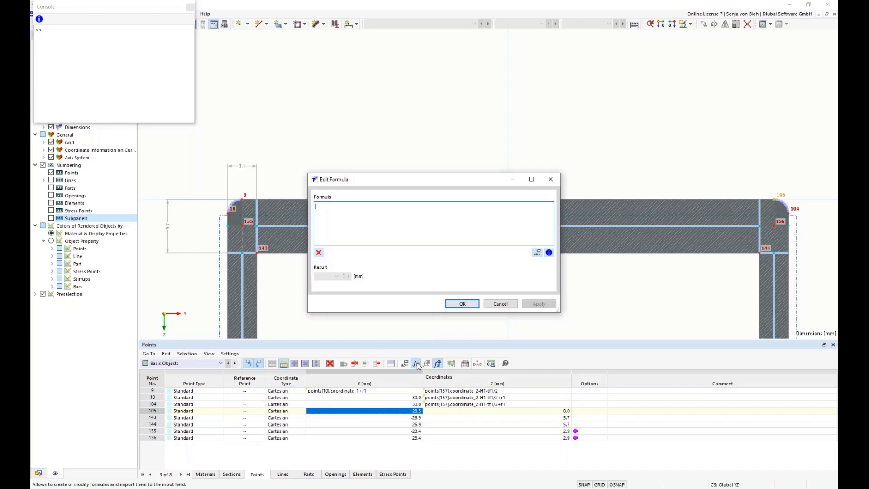
pyautogui.write('points[157].coordinate_2-H1-tf1/2')
pyautogui.click(340, 206)
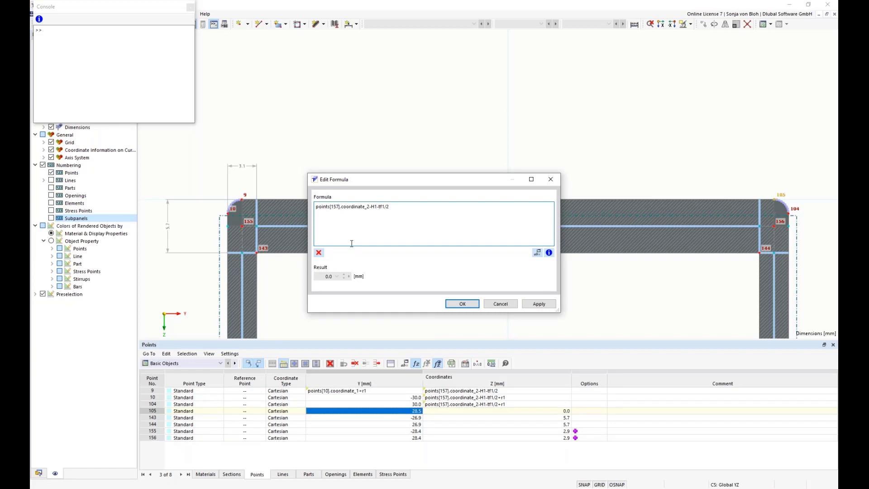
pyautogui.press('BackSpace')
pyautogui.press('BackSpace')
pyautogui.press('BackSpace')
pyautogui.write('104')
pyautogui.press('BackSpace')
pyautogui.write('1')
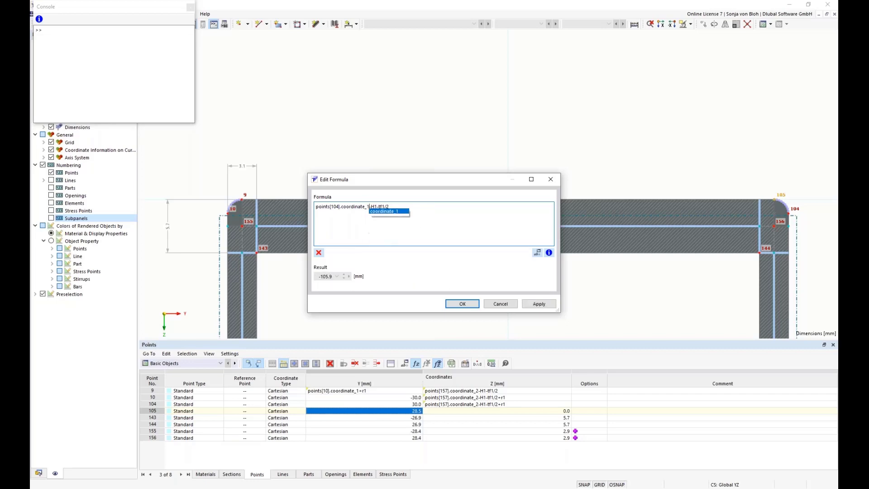
pyautogui.click(393, 207)
pyautogui.press('BackSpace')
pyautogui.press('BackSpace')
pyautogui.press('BackSpace')
pyautogui.press('BackSpace')
pyautogui.press('BackSpace')
pyautogui.press('BackSpace')
pyautogui.press('BackSpace')
pyautogui.press('BackSpace')
pyautogui.write('r1')
pyautogui.click(462, 304)
# Step: Set point 105's Z coordinate to the pasted formula points[157].coordinate_2-H1-tf1/2
pyautogui.click(505, 411)
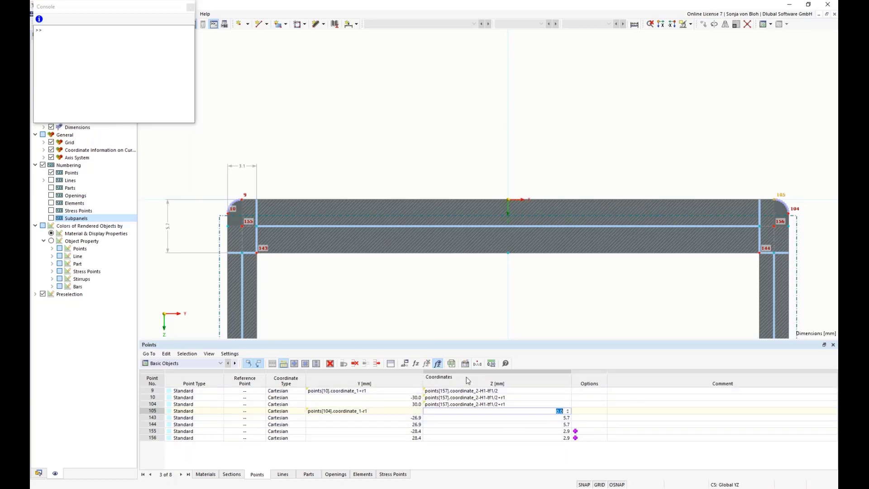
pyautogui.click(417, 364)
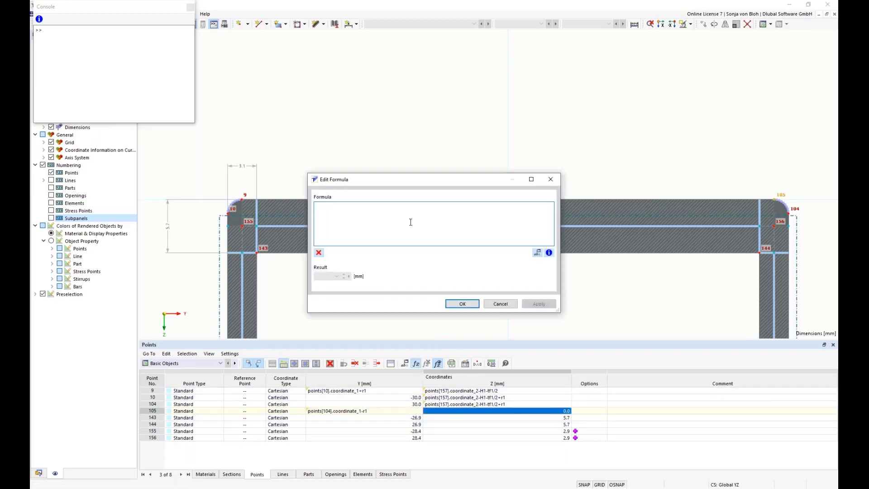
pyautogui.write('points[157].coordinate_2-H1-tf1/2')
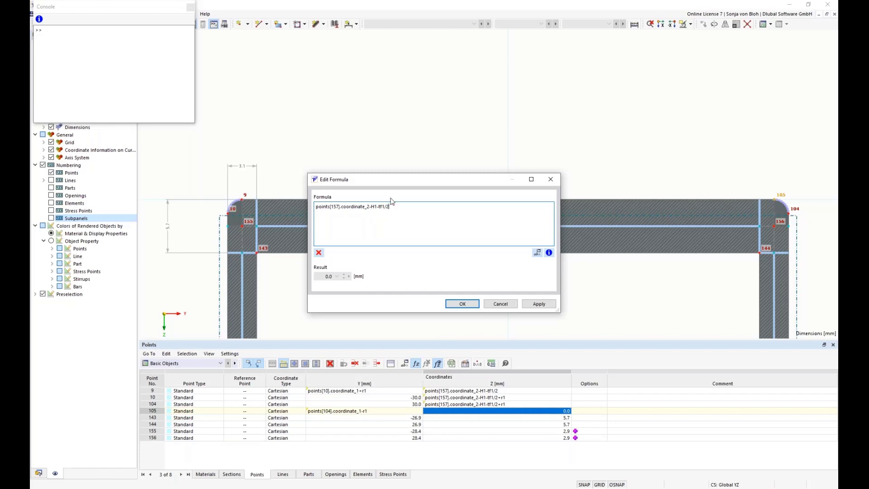
pyautogui.click(460, 304)
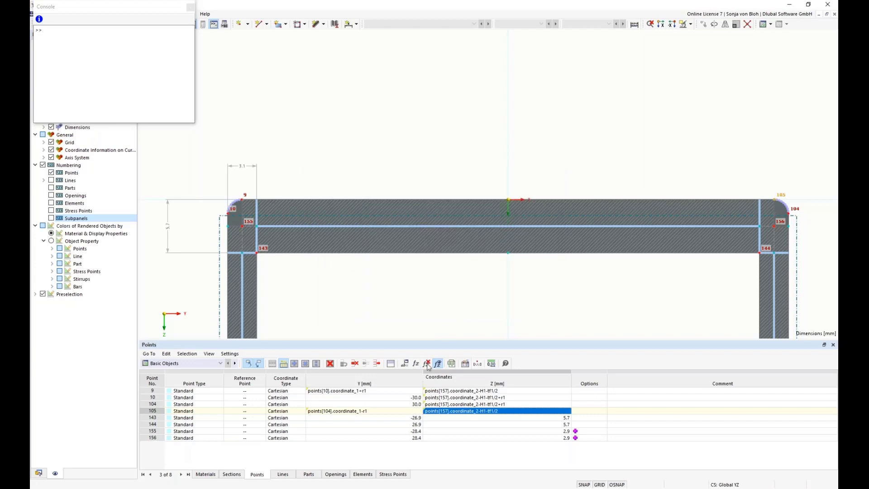
# Step: Set point 143's Z coordinate to the formula points[157].coordinate_2-H1+tf1/2
pyautogui.doubleClick(441, 417)
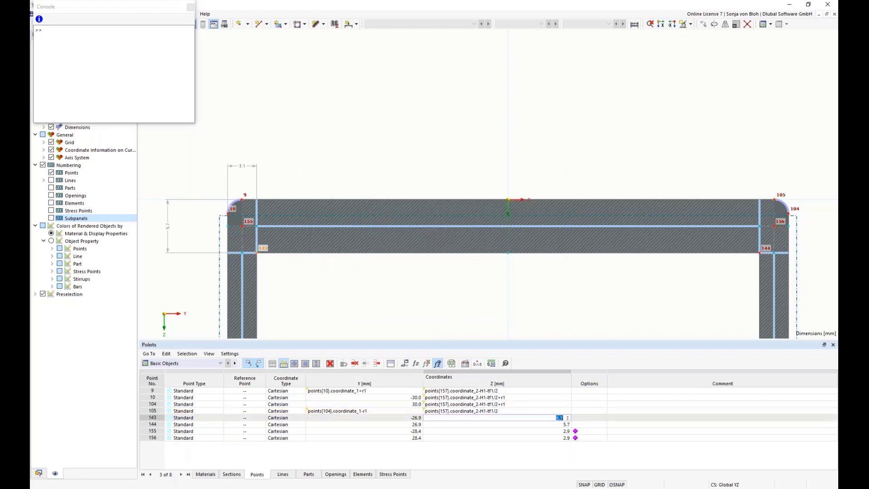
pyautogui.click(416, 364)
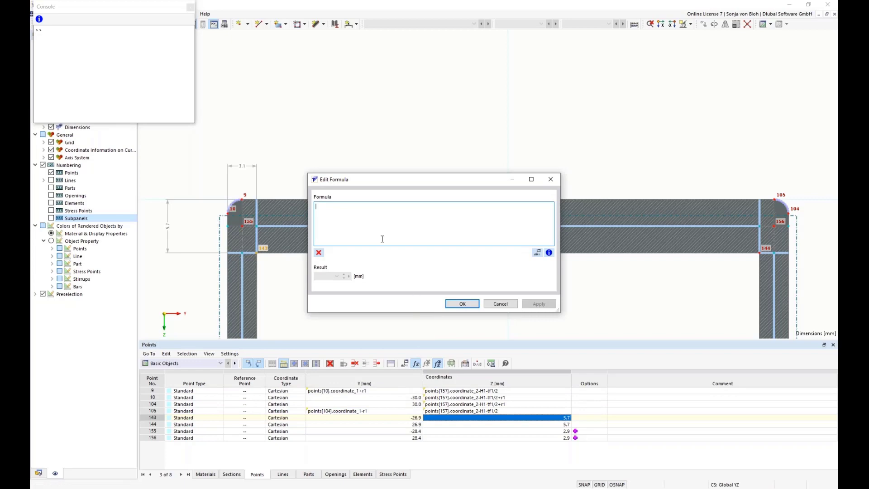
pyautogui.write('points[157].coordinate_2-H1-tf1/2')
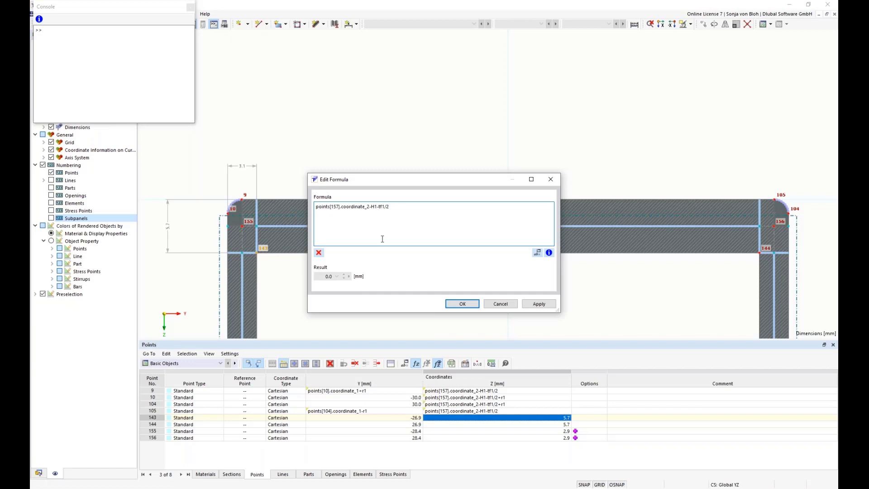
pyautogui.click(380, 216)
pyautogui.press('BackSpace')
pyautogui.write('+')
pyautogui.click(461, 303)
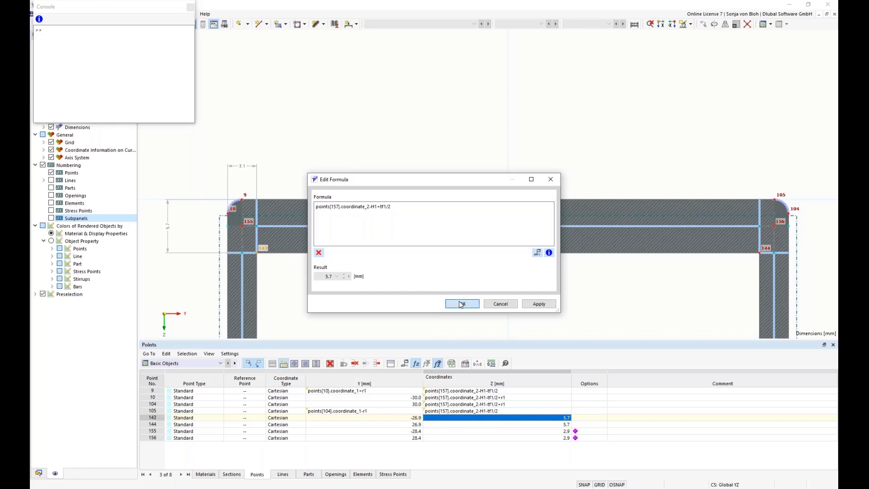
# Step: Set point 144's Z coordinate to the formula points[157].coordinate_2-H1+tf1/2
pyautogui.click(447, 424)
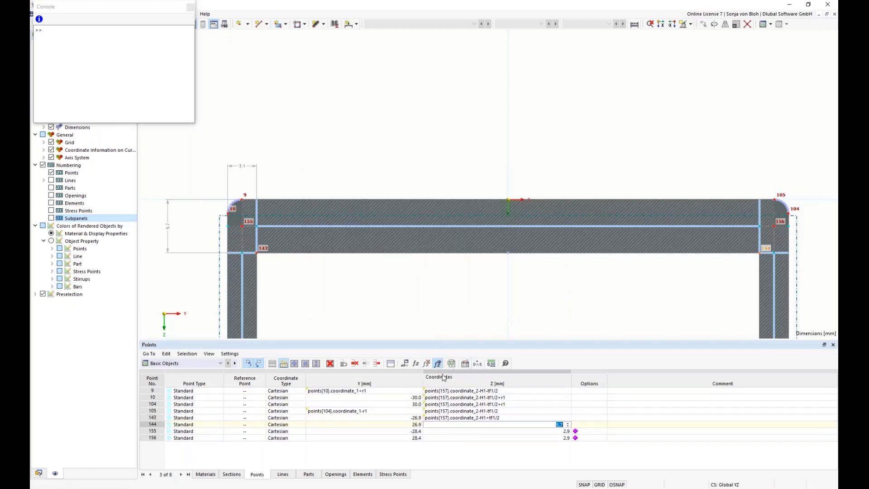
pyautogui.click(415, 364)
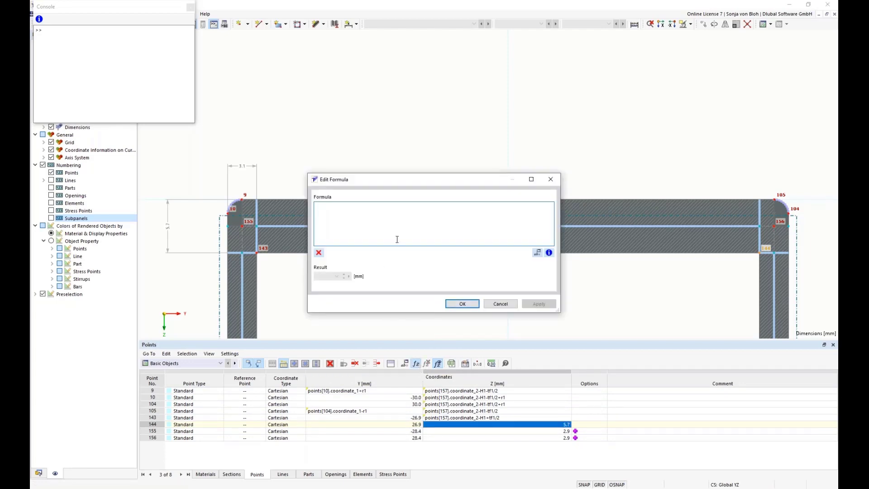
pyautogui.write('points[157].coordinate_2-H1-tf1/2')
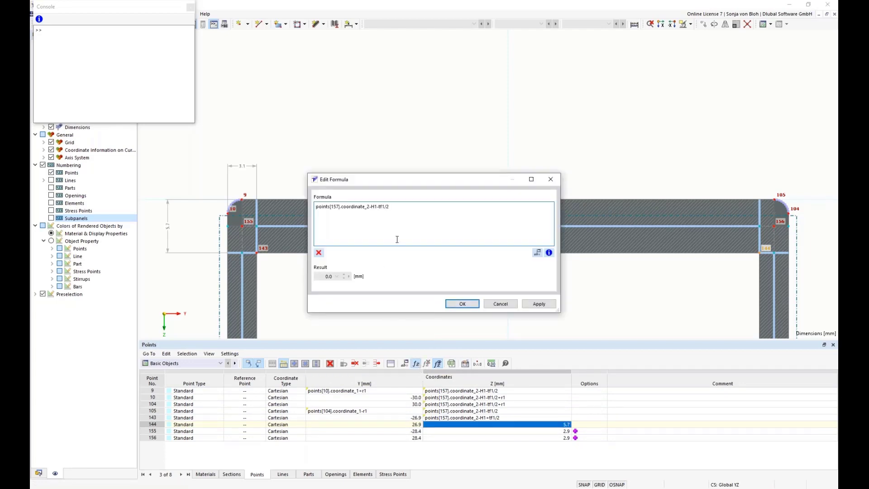
pyautogui.click(378, 206)
pyautogui.press('Delete')
pyautogui.write('+')
pyautogui.click(456, 302)
# Step: Set point 155's Z coordinate to the formula points[157].coordinate_2-H1
pyautogui.doubleClick(436, 432)
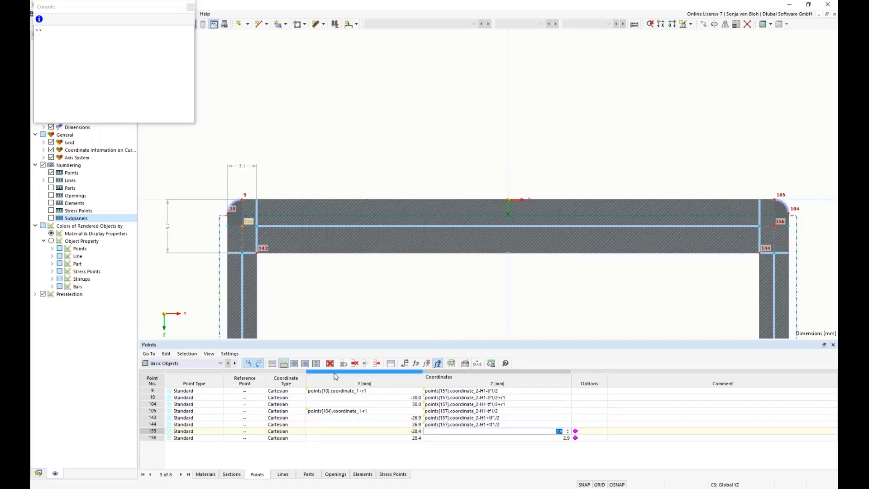
pyautogui.click(417, 364)
pyautogui.write('points[157].coordinate_2-H1-tf1/2')
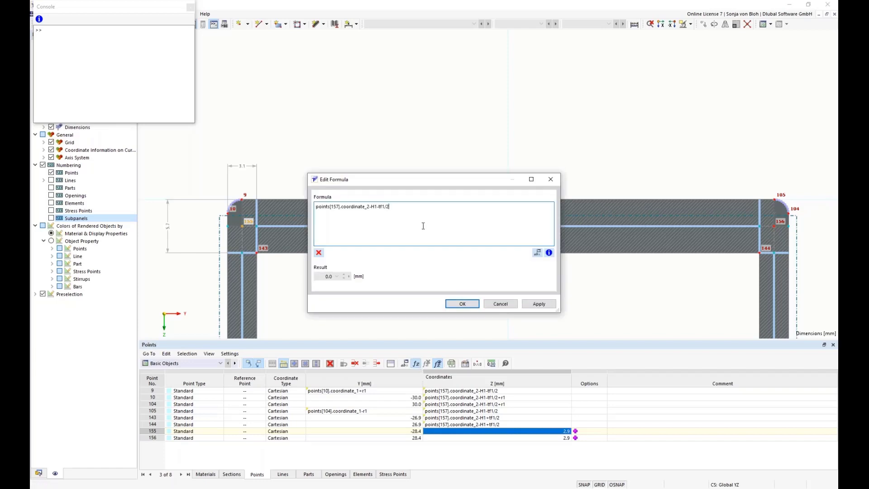
pyautogui.press('BackSpace')
pyautogui.press('BackSpace')
pyautogui.press('BackSpace')
pyautogui.press('BackSpace')
pyautogui.press('BackSpace')
pyautogui.press('BackSpace')
pyautogui.click(456, 304)
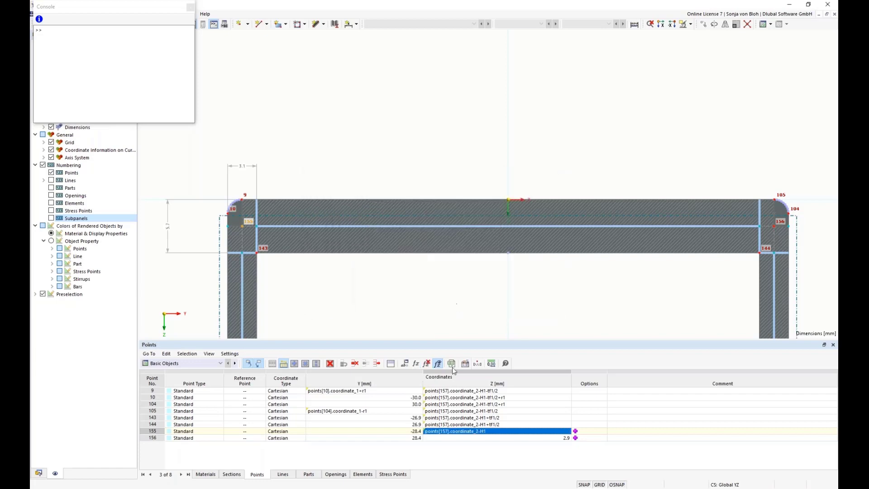
# Step: Set point 156's Z coordinate to the formula points[157].coordinate_2-H1
pyautogui.doubleClick(463, 438)
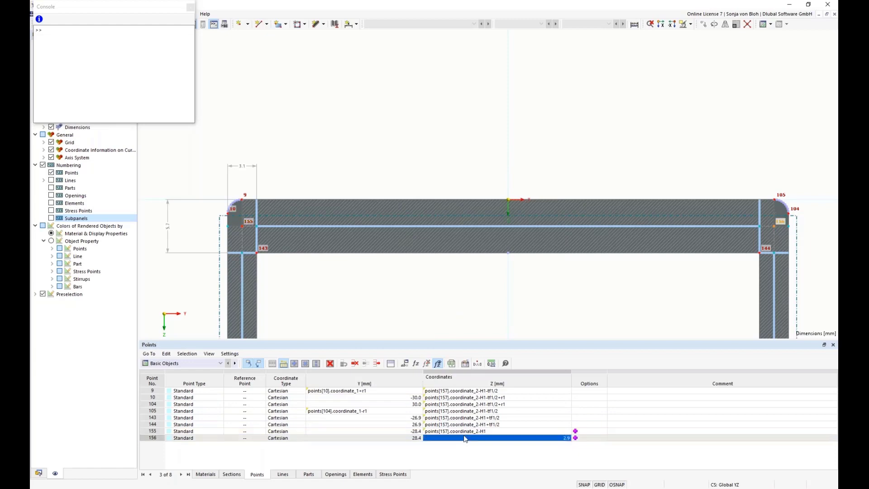
pyautogui.click(415, 364)
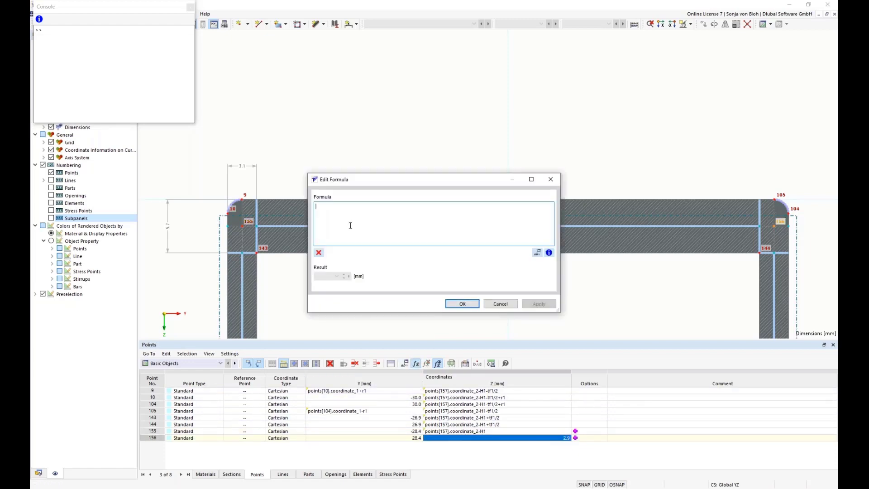
pyautogui.write('points[157].coordinate_2-H1-tf1/2')
pyautogui.press('BackSpace')
pyautogui.press('BackSpace')
pyautogui.press('BackSpace')
pyautogui.press('BackSpace')
pyautogui.press('BackSpace')
pyautogui.press('BackSpace')
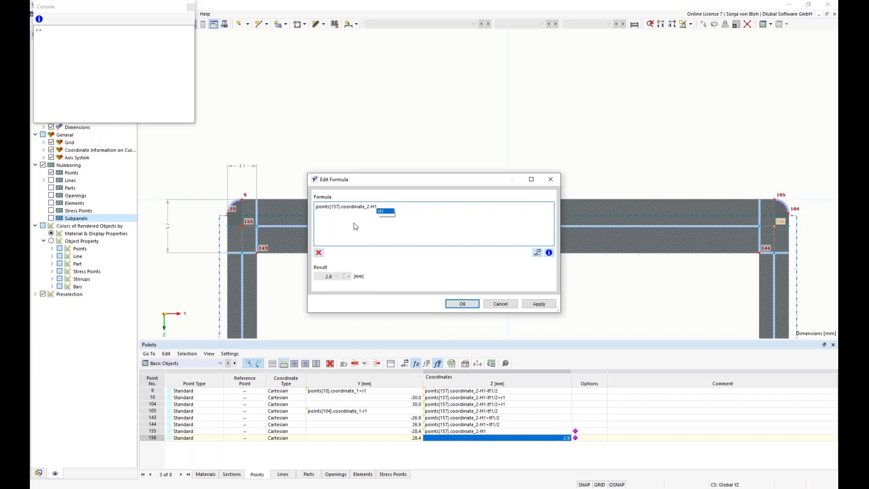
pyautogui.click(461, 303)
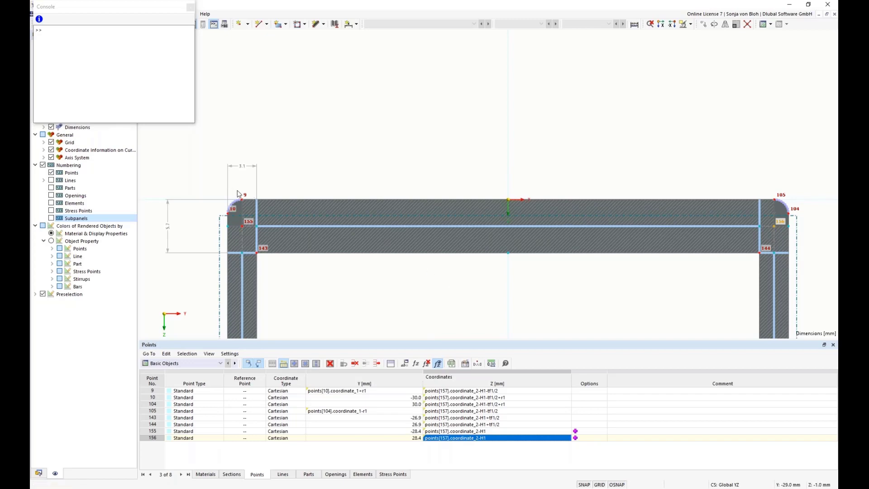
# Step: Open the upper-left corner arc (line 1) and set its control point Y to the formula points[9].coordinate_1-r1/sqrt(2)
pyautogui.scroll(5, 239, 219)
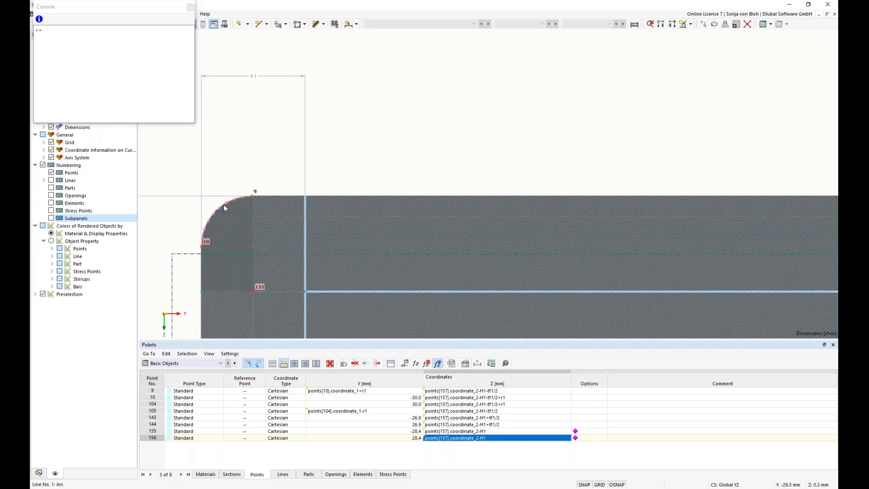
pyautogui.scroll(-4, 234, 231)
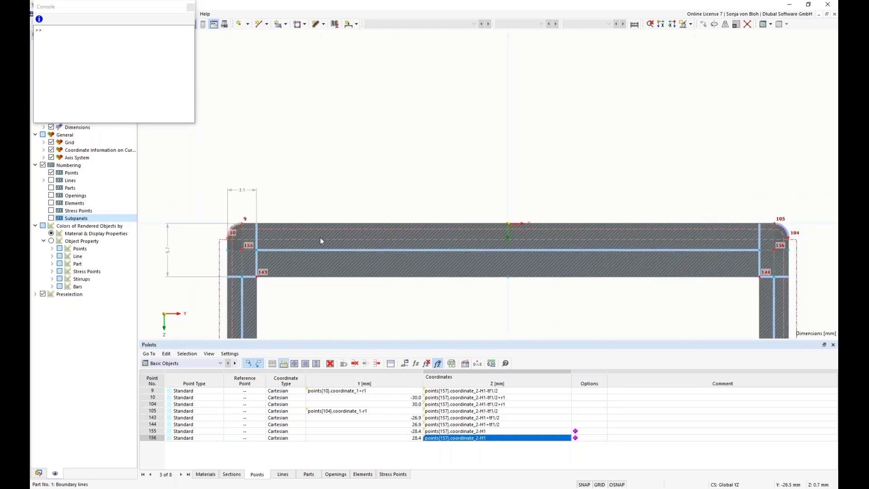
pyautogui.scroll(1, 785, 235)
pyautogui.scroll(2, 785, 234)
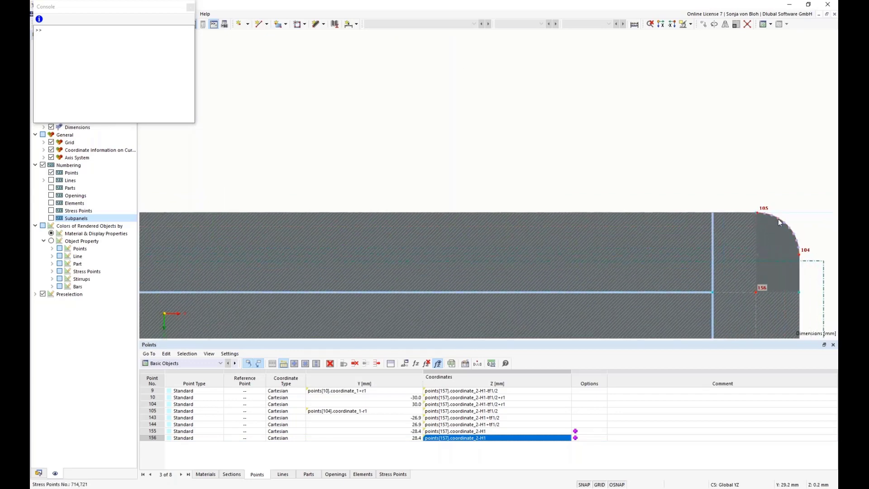
pyautogui.scroll(-5, 703, 222)
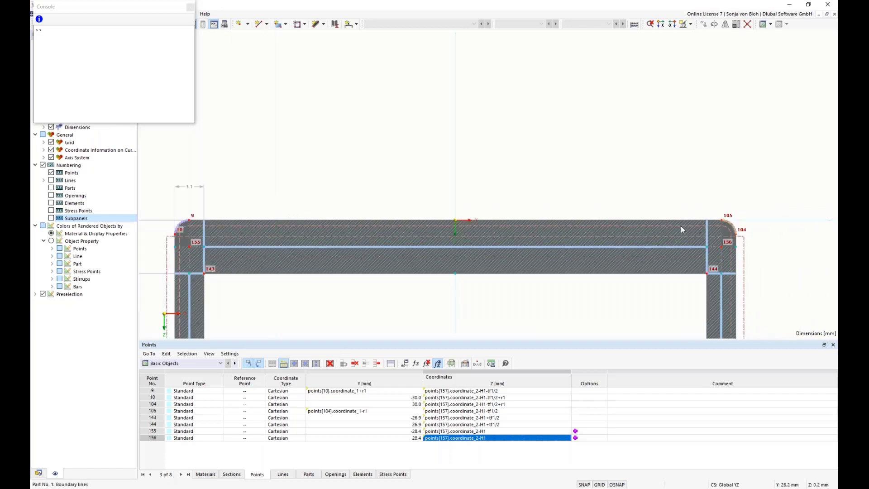
pyautogui.scroll(2, 259, 224)
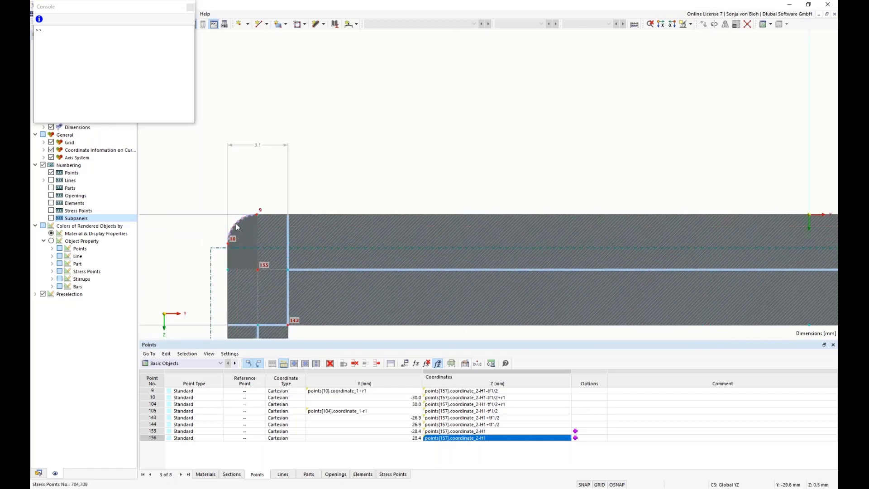
pyautogui.scroll(1, 241, 220)
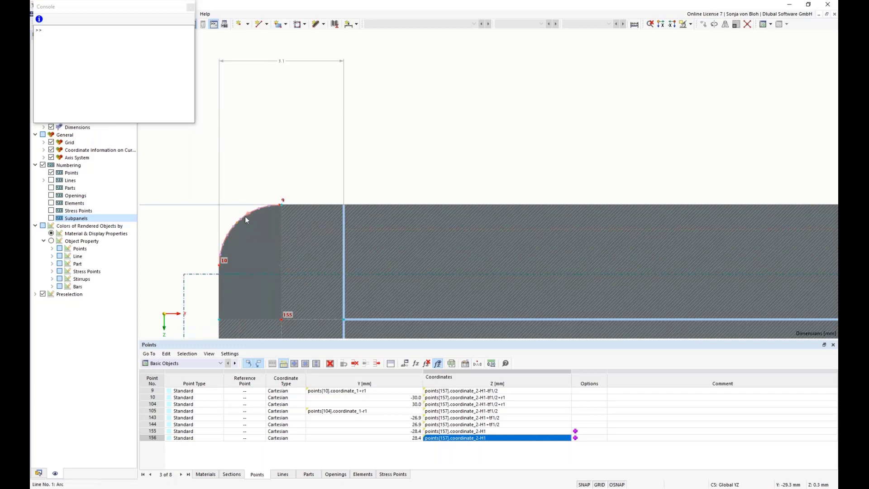
pyautogui.doubleClick(245, 216)
pyautogui.moveTo(255, 86); pyautogui.dragTo(310, 73)
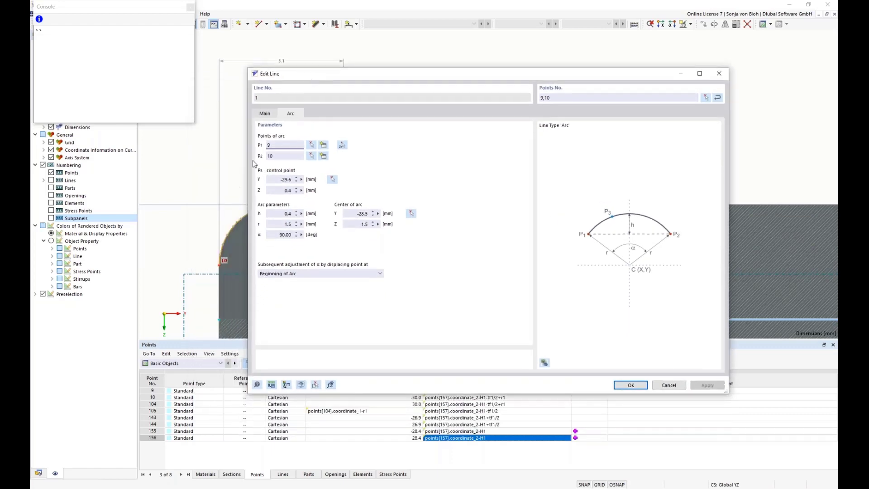
pyautogui.click(302, 180)
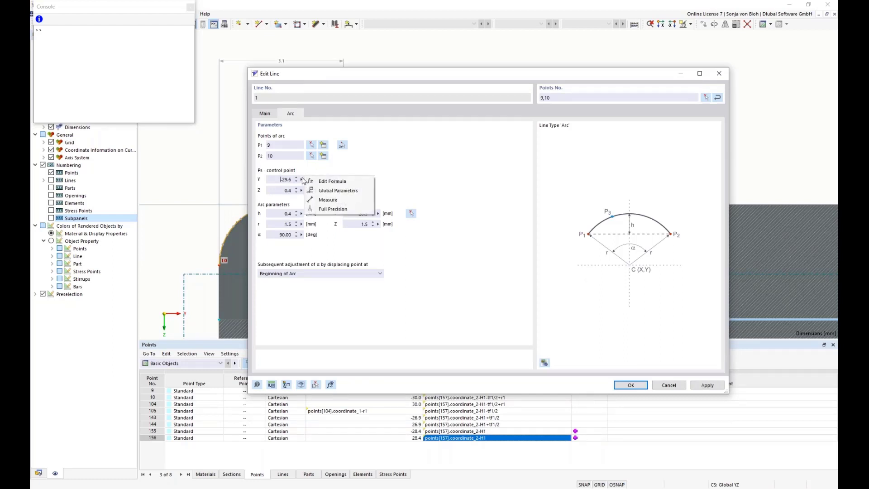
pyautogui.click(340, 181)
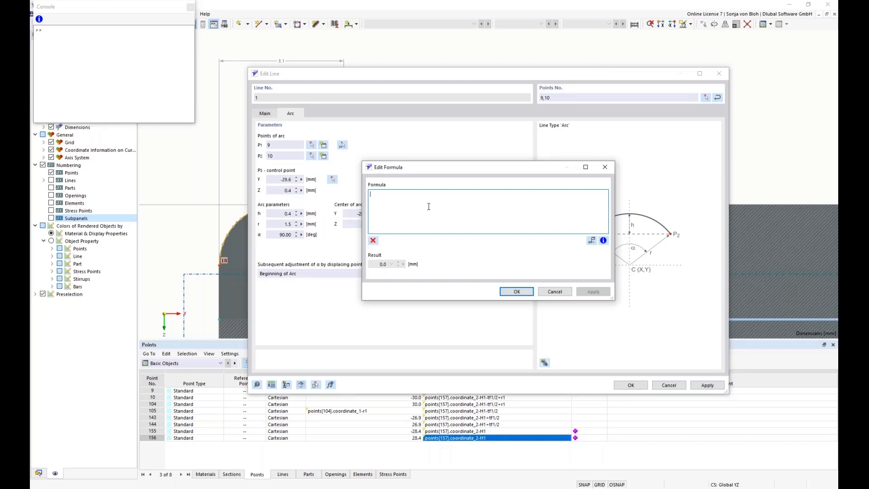
pyautogui.write('points[157].coordinate_2-H1-tf1/2')
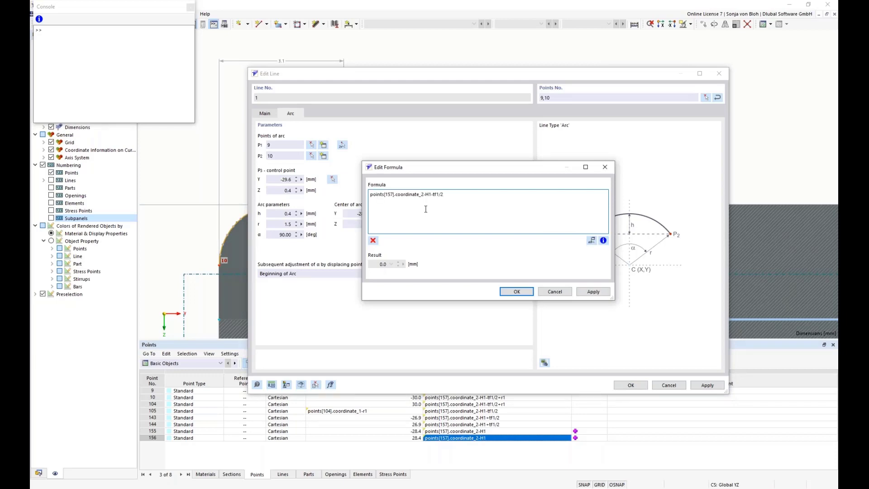
pyautogui.click(394, 195)
pyautogui.press('BackSpace')
pyautogui.press('BackSpace')
pyautogui.press('BackSpace')
pyautogui.press('BackSpace')
pyautogui.write('9')
pyautogui.click(420, 194)
pyautogui.press('BackSpace')
pyautogui.write('1')
pyautogui.moveTo(438, 194); pyautogui.dragTo(422, 191)
pyautogui.write('r1/')
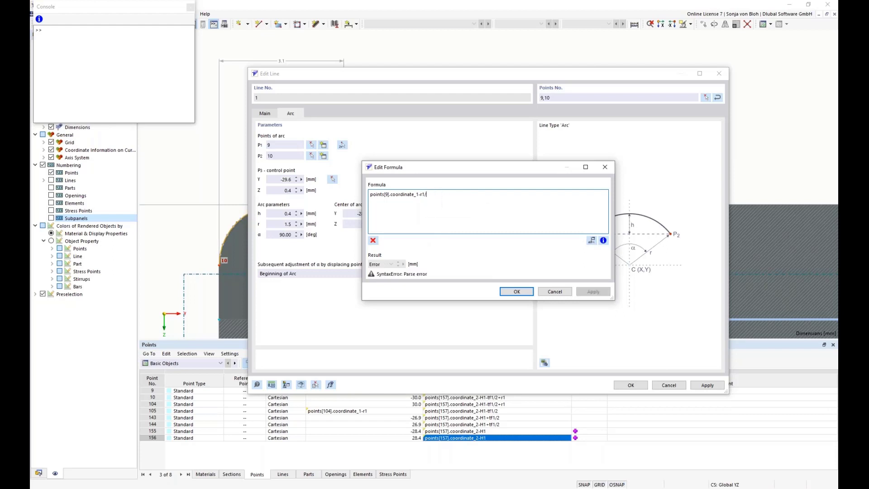
pyautogui.write('sqrt')
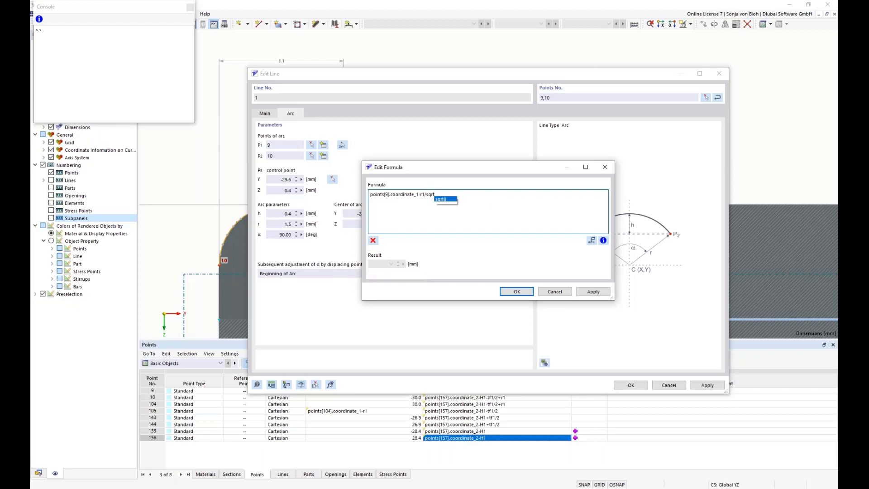
pyautogui.write('(2)')
pyautogui.moveTo(448, 194); pyautogui.dragTo(347, 192)
pyautogui.hotkey('ctrl', 'c')
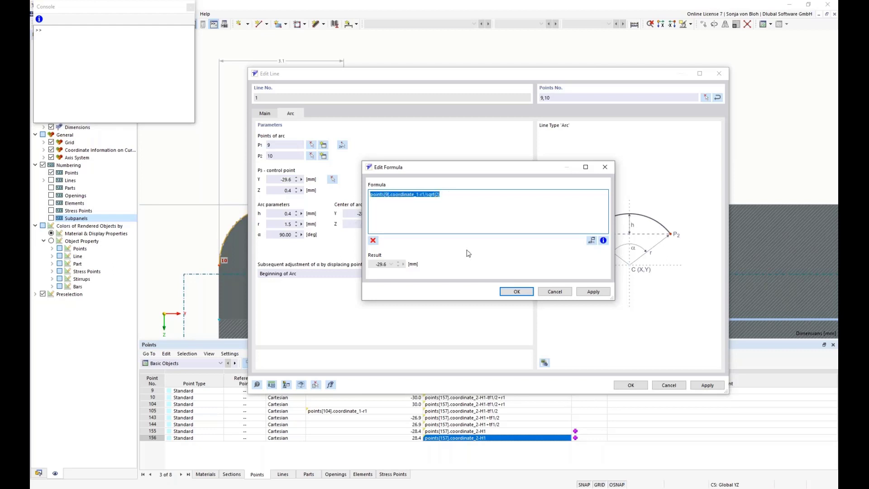
pyautogui.click(516, 292)
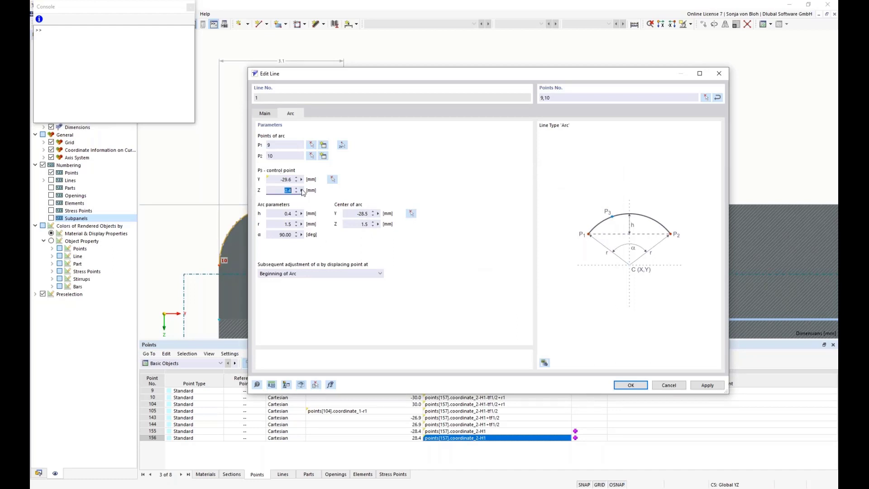
# Step: Set the arc's control point Z to the formula points[10].coordinate_2-r1/sqrt(2) and confirm the line edit
pyautogui.click(302, 190)
pyautogui.click(332, 192)
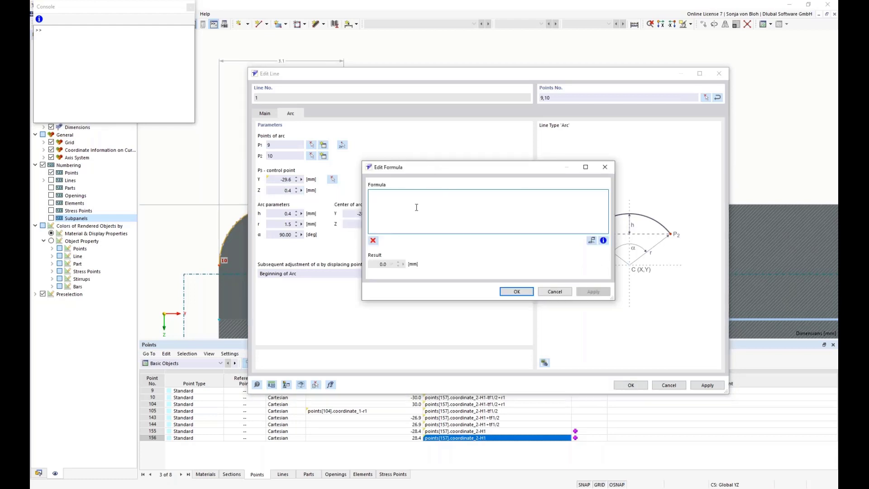
pyautogui.hotkey('ctrl', 'v')
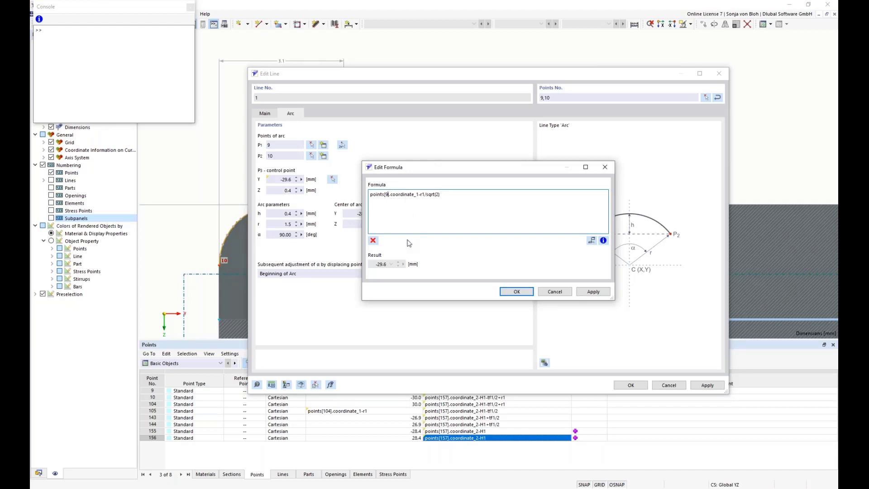
pyautogui.press('BackSpace')
pyautogui.write('10')
pyautogui.click(421, 196)
pyautogui.press('BackSpace')
pyautogui.write('2')
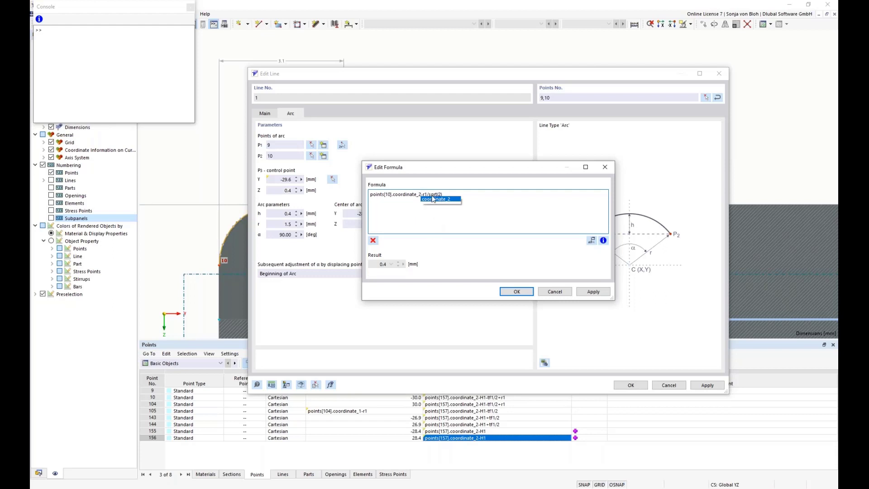
pyautogui.click(516, 292)
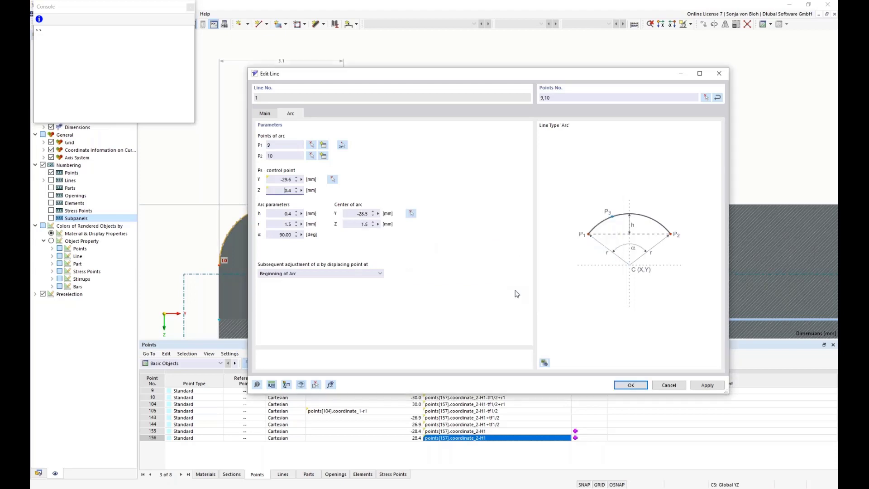
pyautogui.click(633, 385)
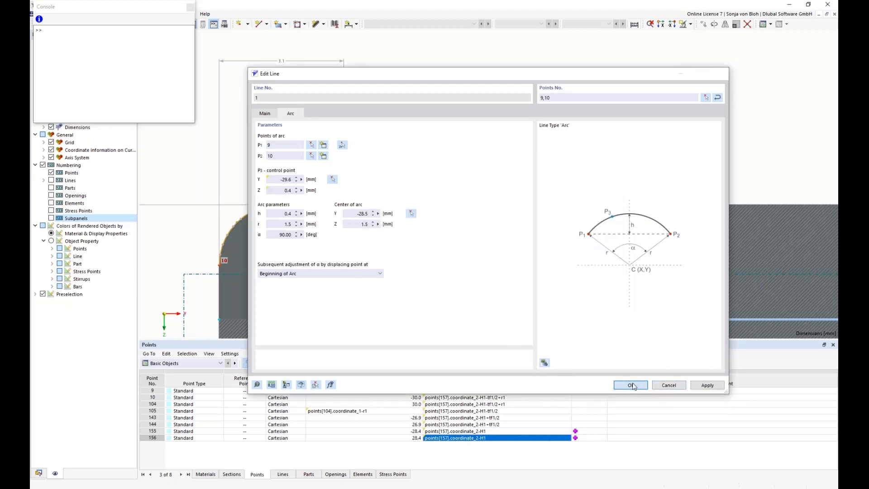
# Step: Open the upper-right corner arc (line 98) and set its control point Y to the formula points[105].coordinate_1+r1/sqrt(2)
pyautogui.scroll(6, 563, 232)
pyautogui.moveTo(708, 243); pyautogui.dragTo(431, 237, button='middle')
pyautogui.scroll(-2, 588, 233)
pyautogui.moveTo(730, 204); pyautogui.dragTo(604, 212, button='middle')
pyautogui.scroll(4, 604, 212)
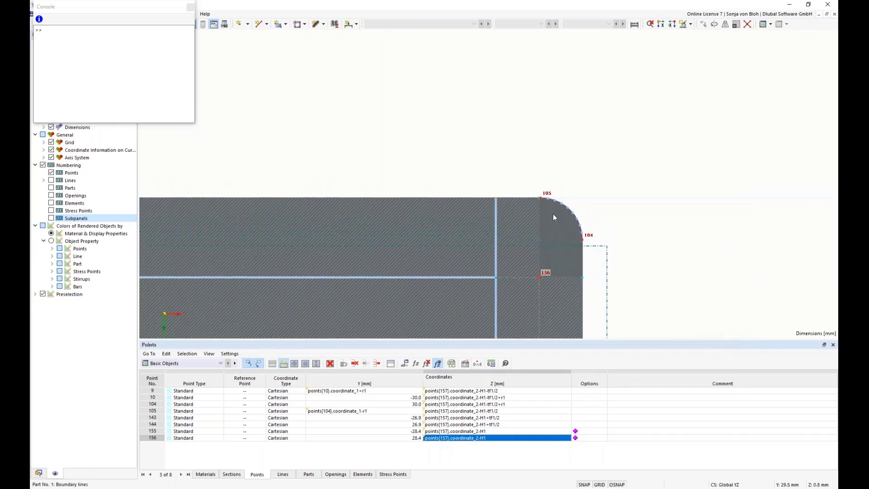
pyautogui.scroll(2, 606, 216)
pyautogui.doubleClick(569, 197)
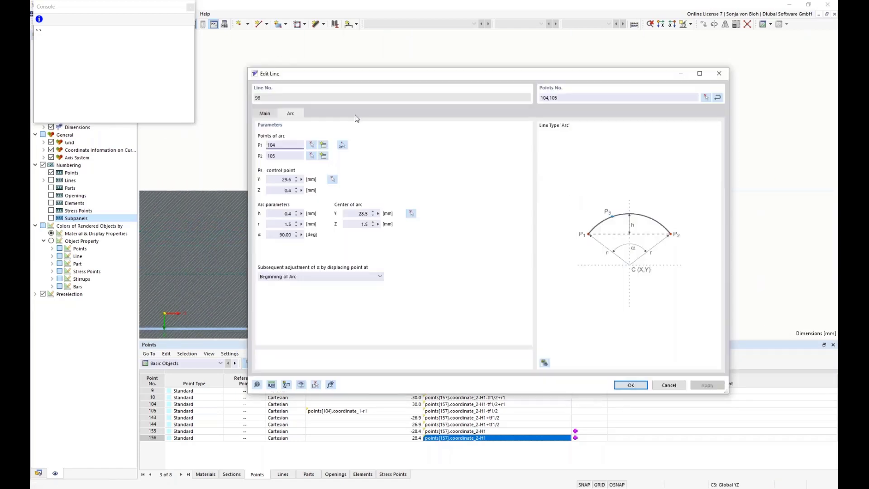
pyautogui.click(302, 180)
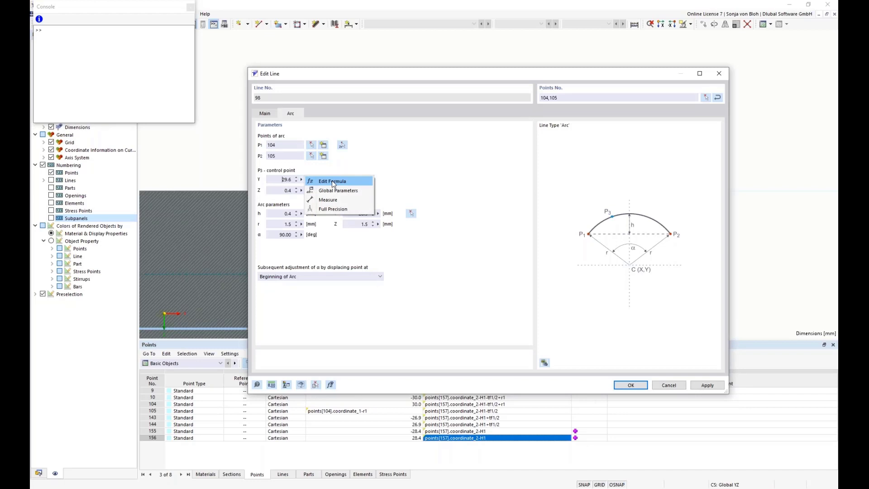
pyautogui.click(333, 181)
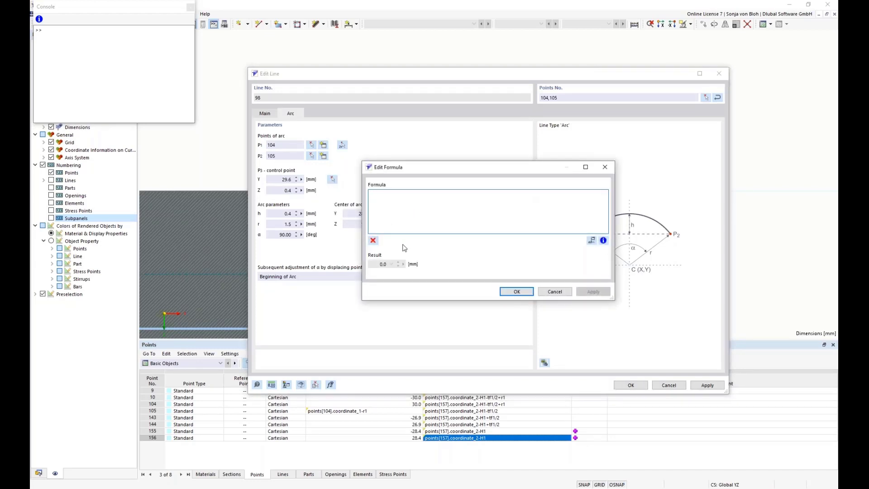
pyautogui.hotkey('ctrl', 'v')
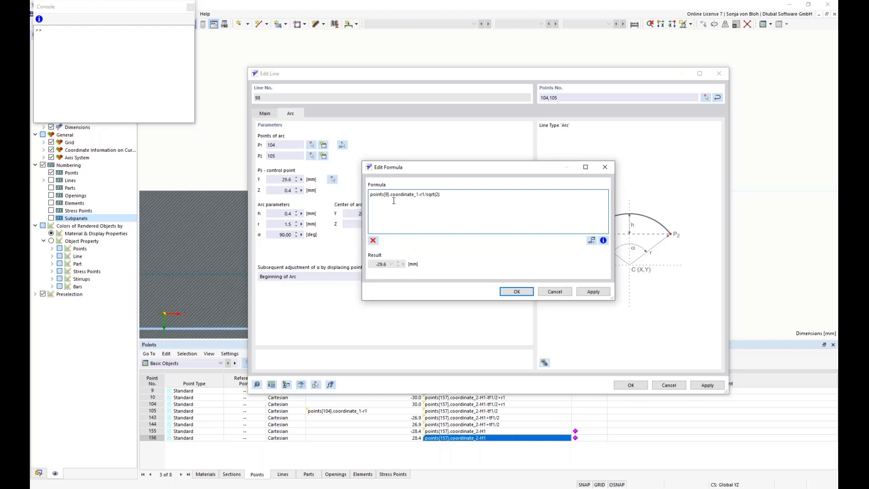
pyautogui.press('BackSpace')
pyautogui.write('105')
pyautogui.click(426, 195)
pyautogui.press('BackSpace')
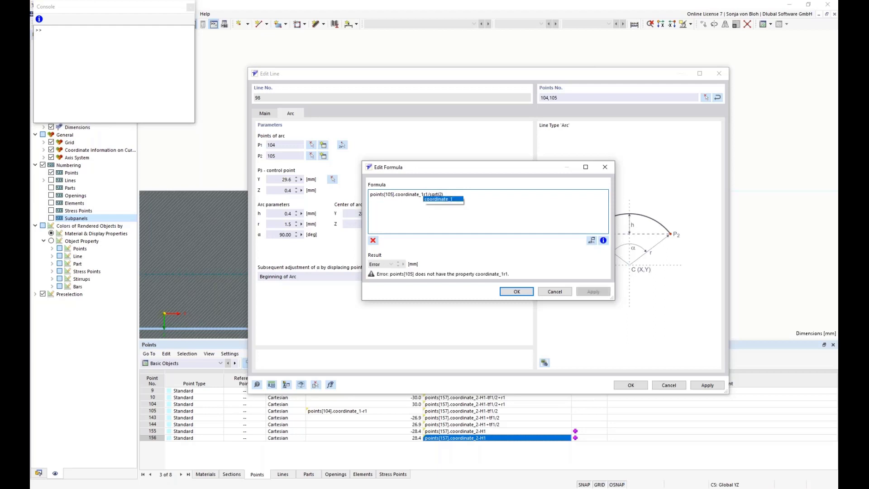
pyautogui.write('+')
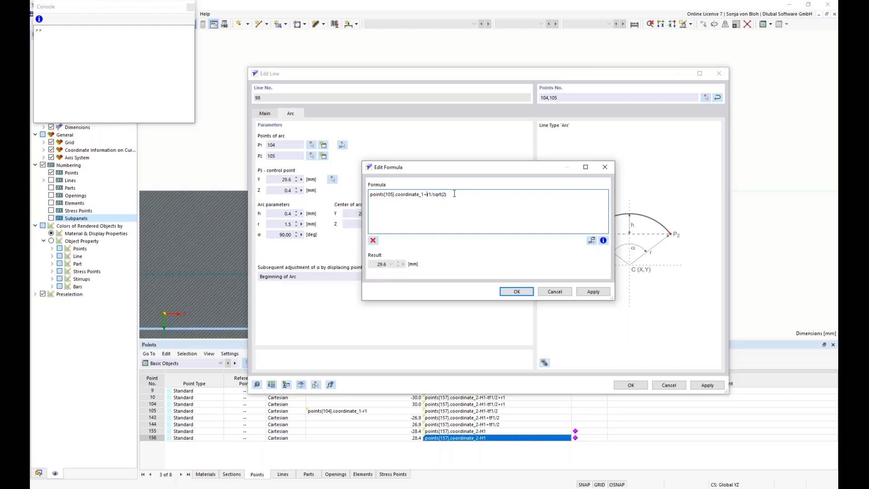
pyautogui.hotkey('ctrl', 'a')
pyautogui.hotkey('ctrl', 'c')
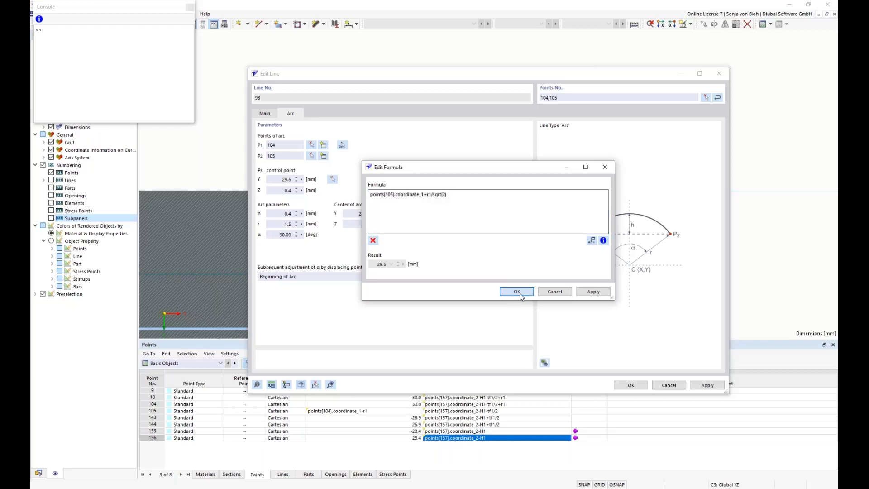
pyautogui.click(520, 292)
# Step: Set that arc's control point Z to the formula points[104].coordinate_2-r1/sqrt(2) and confirm the line edit
pyautogui.click(301, 190)
pyautogui.click(317, 194)
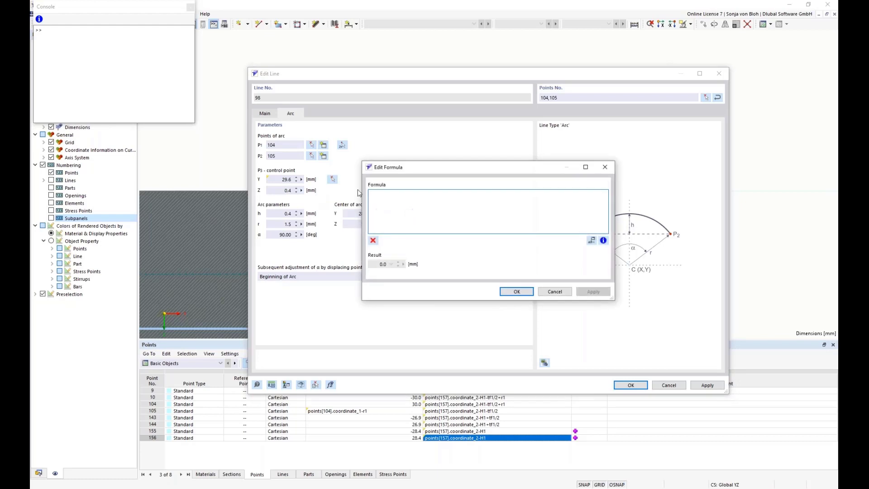
pyautogui.hotkey('ctrl', 'v')
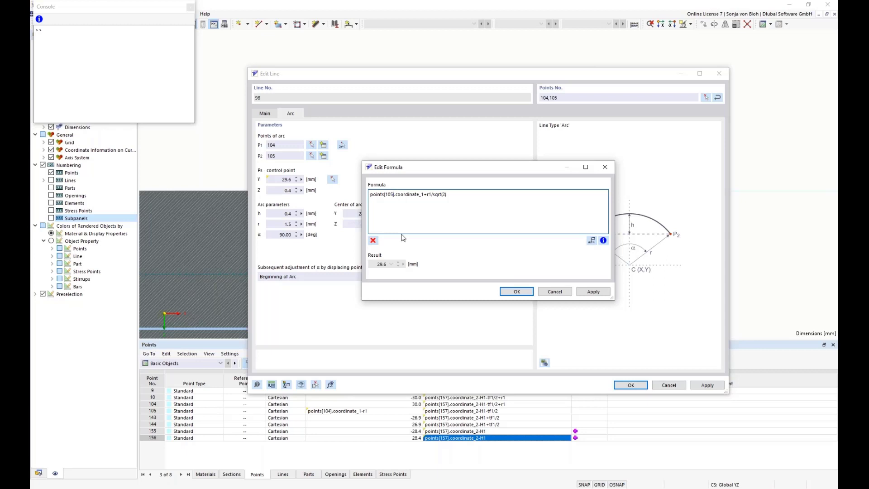
pyautogui.press('BackSpace')
pyautogui.write('4')
pyautogui.click(423, 194)
pyautogui.press('BackSpace')
pyautogui.write('2')
pyautogui.click(430, 199)
pyautogui.press('Delete')
pyautogui.write('-r1/sqrt(2')
pyautogui.click(516, 291)
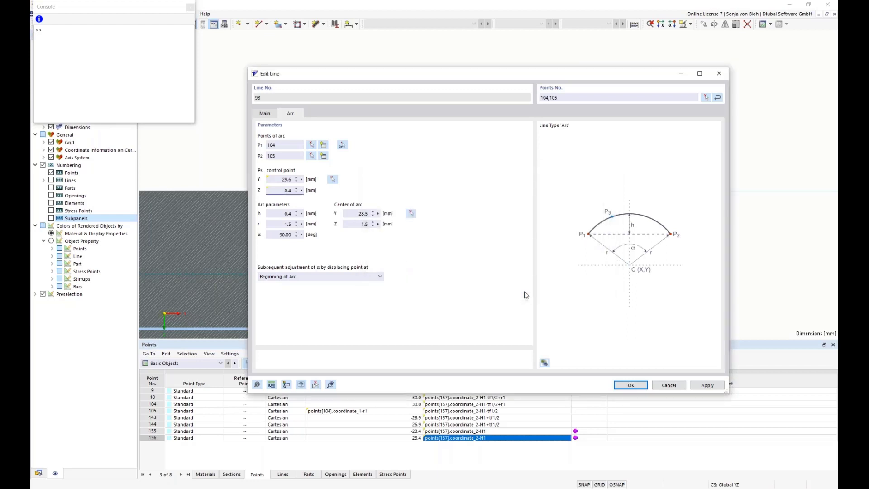
pyautogui.click(631, 386)
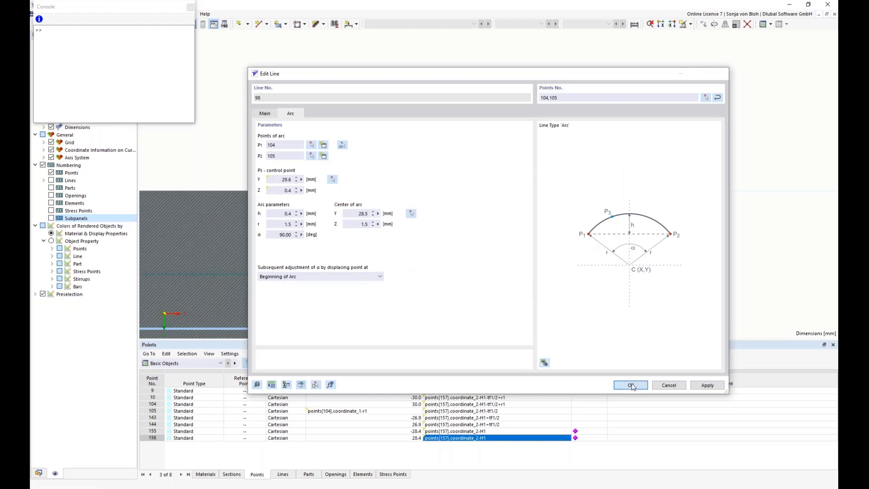
# Step: Set the upper flange element's thickness to the formula tf1 and confirm the element edit
pyautogui.scroll(-12, 528, 161)
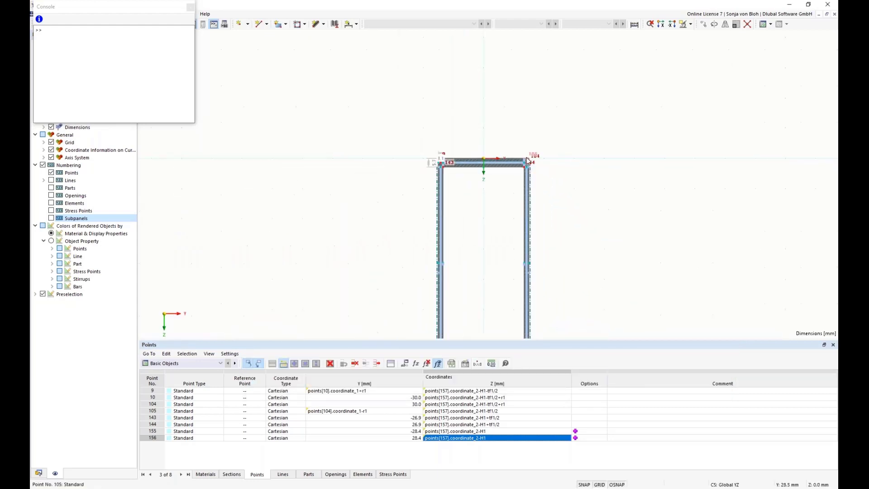
pyautogui.scroll(-2, 456, 219)
pyautogui.moveTo(455, 219); pyautogui.dragTo(429, 136, button='middle')
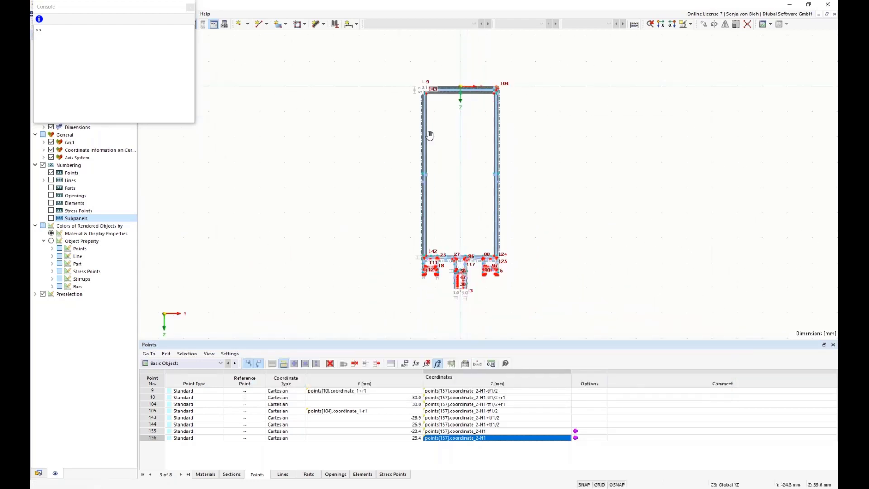
pyautogui.scroll(4, 442, 123)
pyautogui.moveTo(439, 74); pyautogui.dragTo(399, 230, button='middle')
pyautogui.scroll(1, 399, 230)
pyautogui.scroll(4, 392, 220)
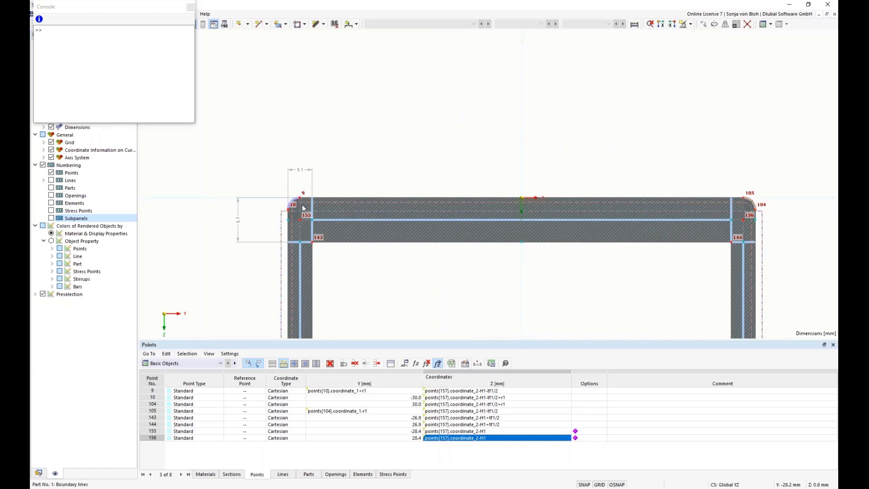
pyautogui.scroll(3, 302, 207)
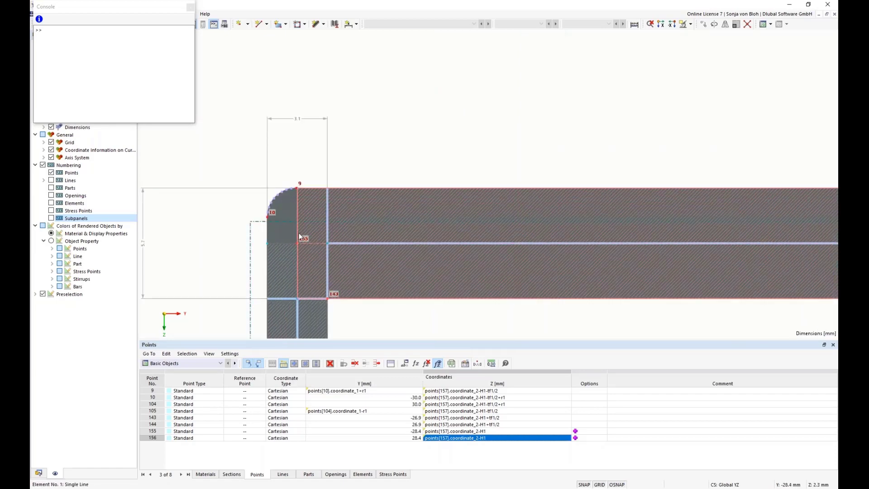
pyautogui.doubleClick(347, 213)
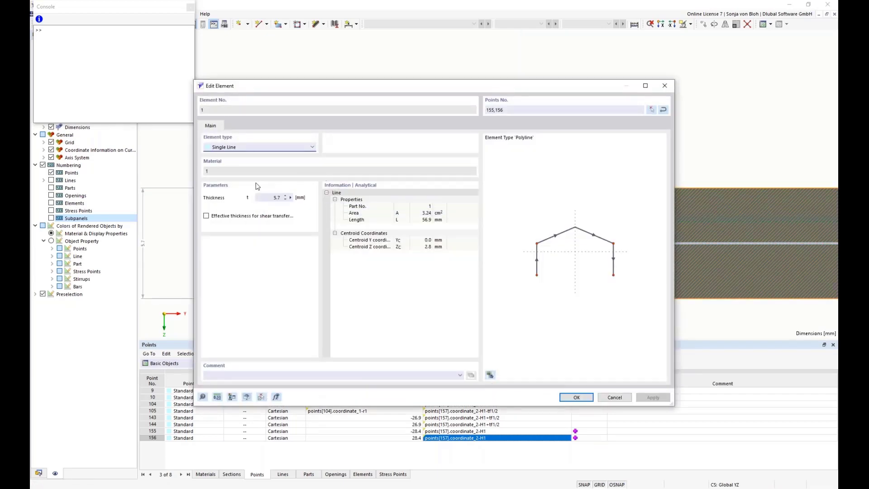
pyautogui.doubleClick(277, 198)
pyautogui.click(291, 198)
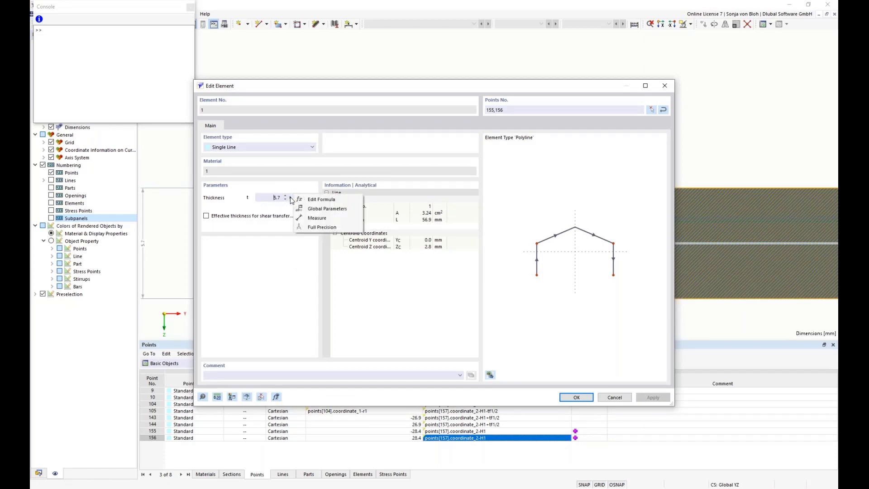
pyautogui.click(322, 201)
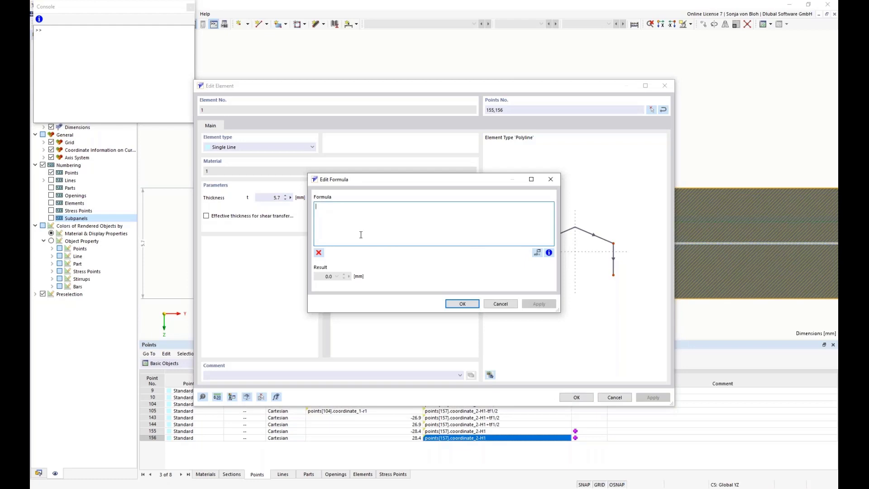
pyautogui.write('tf1')
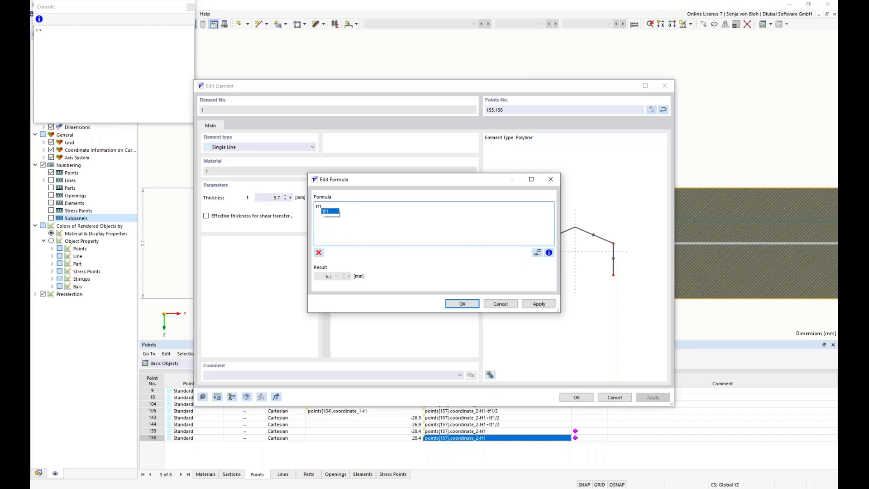
pyautogui.click(461, 304)
pyautogui.click(576, 397)
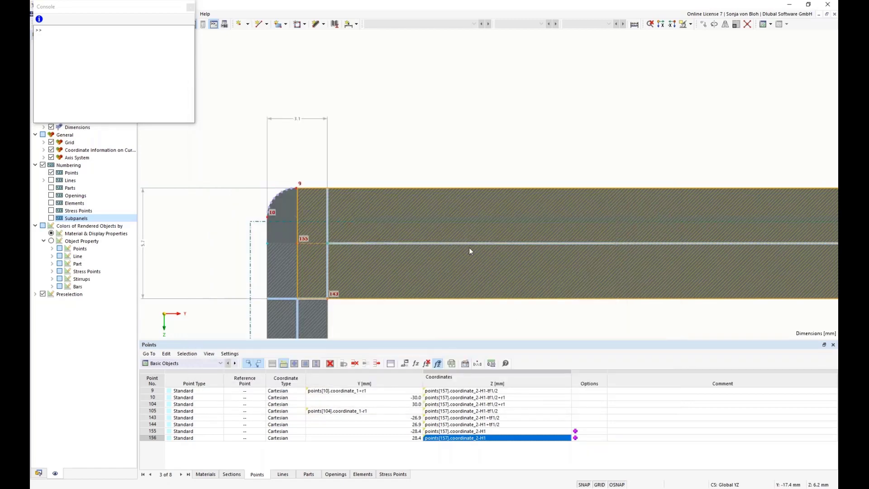
# Step: Close the console window and start a new linear dimension
pyautogui.scroll(-5, 372, 252)
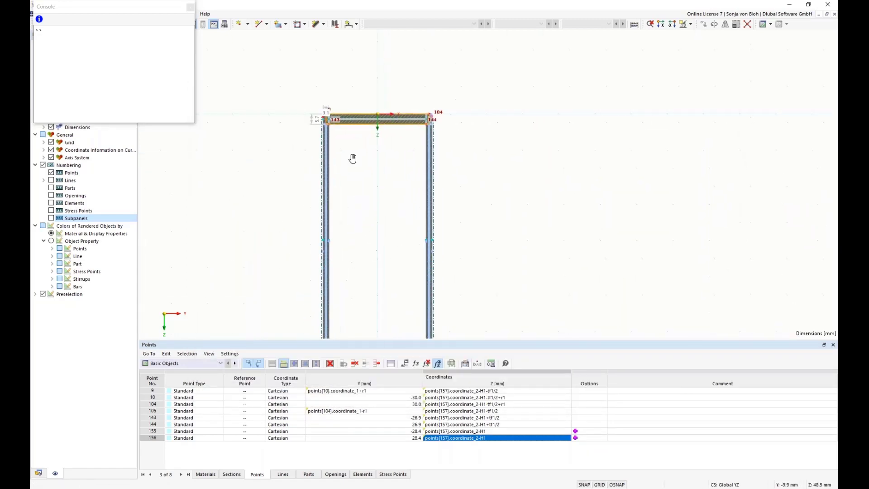
pyautogui.click(190, 8)
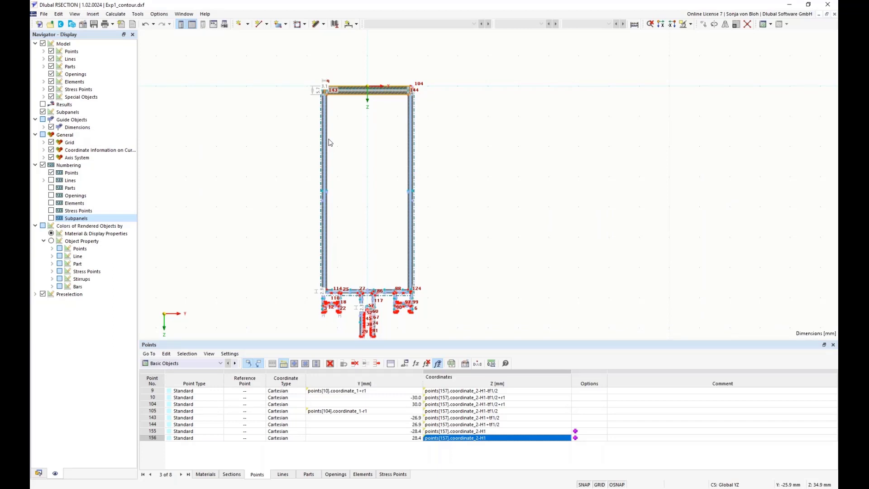
pyautogui.scroll(2, 366, 74)
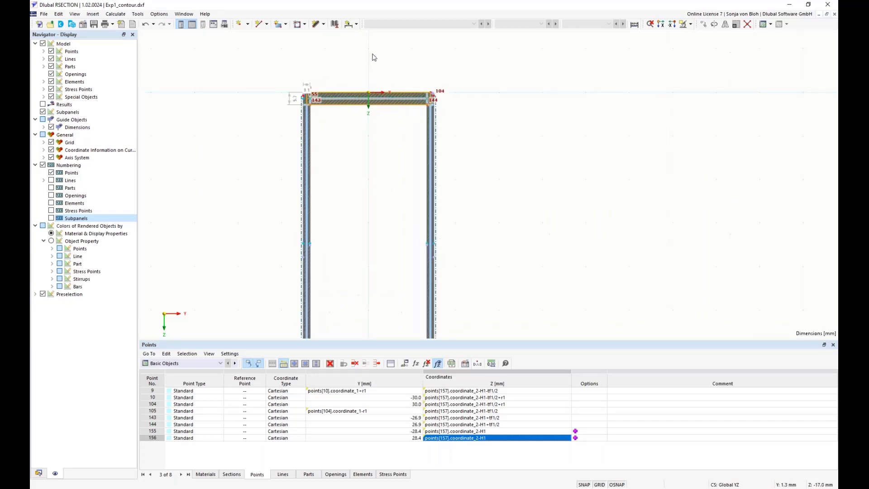
pyautogui.click(358, 26)
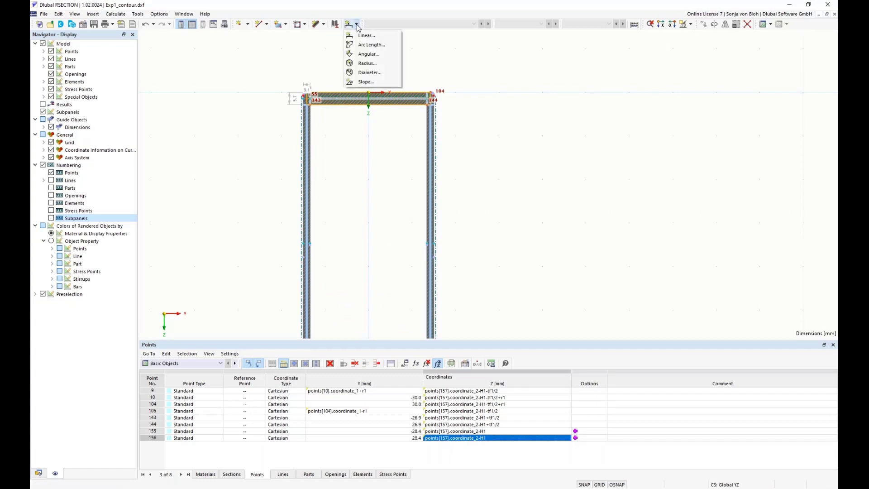
pyautogui.click(360, 35)
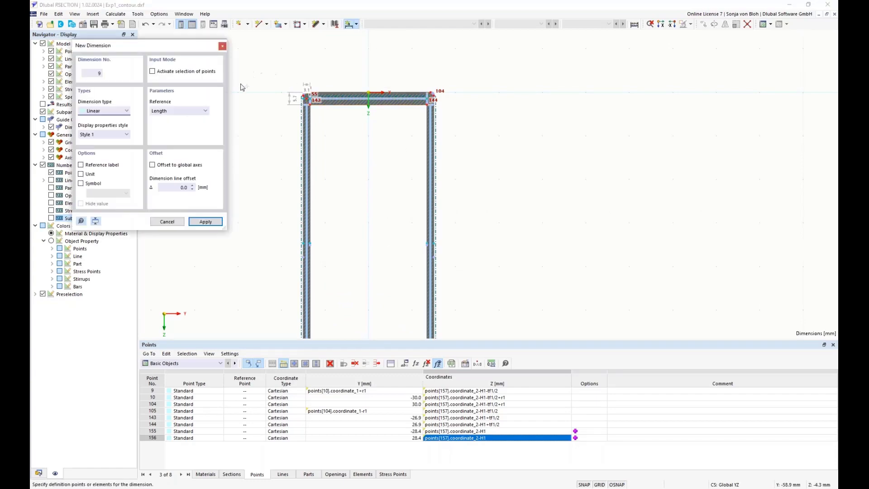
pyautogui.scroll(2, 241, 85)
pyautogui.scroll(1, 368, 145)
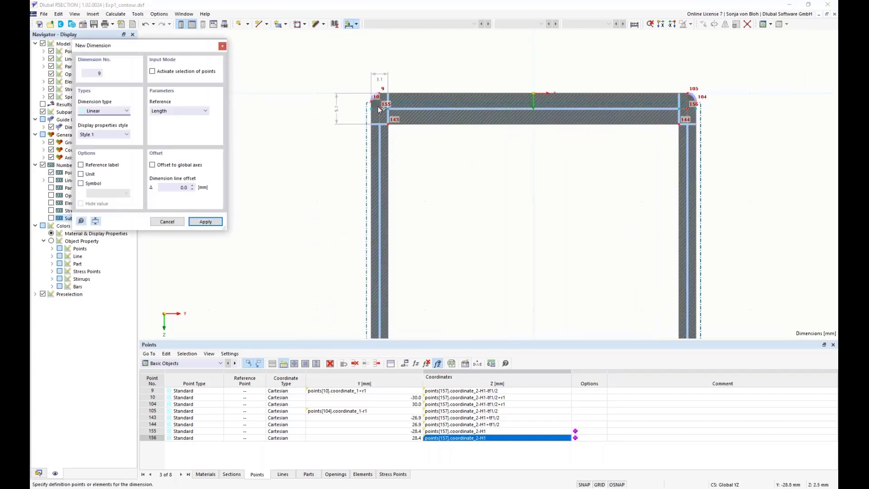
pyautogui.scroll(-5, 341, 227)
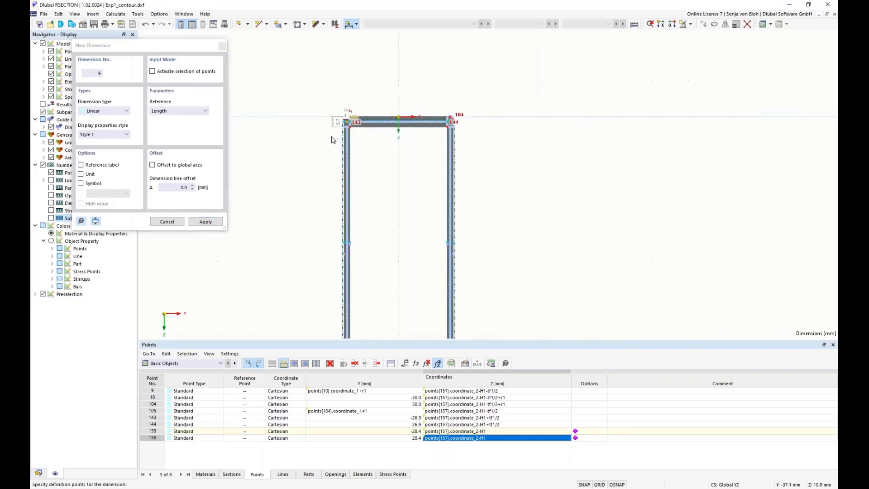
pyautogui.scroll(8, 347, 254)
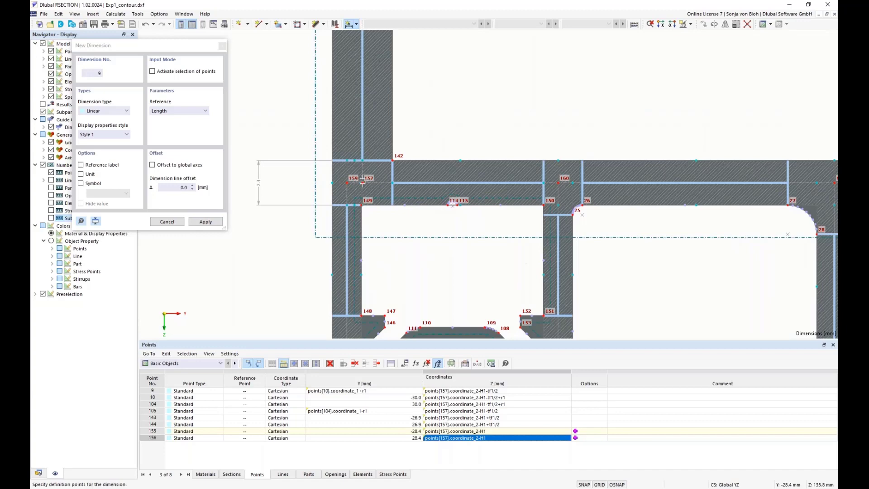
# Step: Dimension the section's full height with the symbol H<sub>1</sub> and place the dimension line beside the profile
pyautogui.click(362, 183)
pyautogui.scroll(-4, 378, 224)
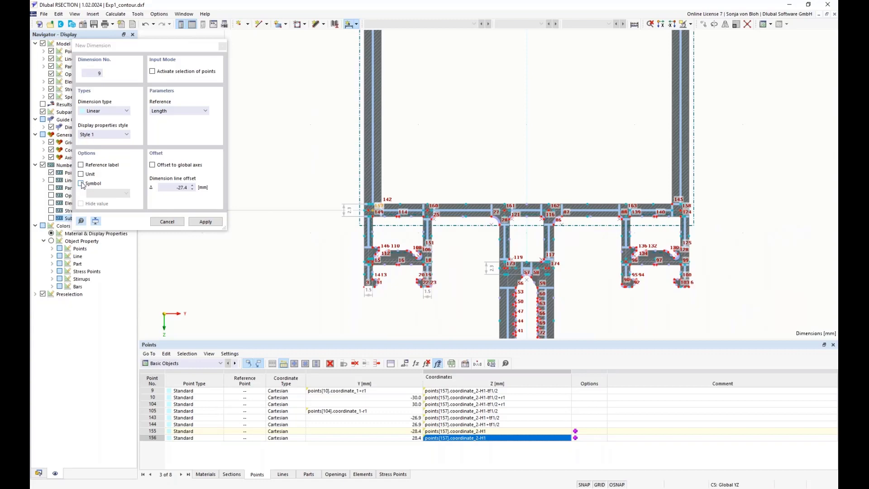
pyautogui.click(81, 183)
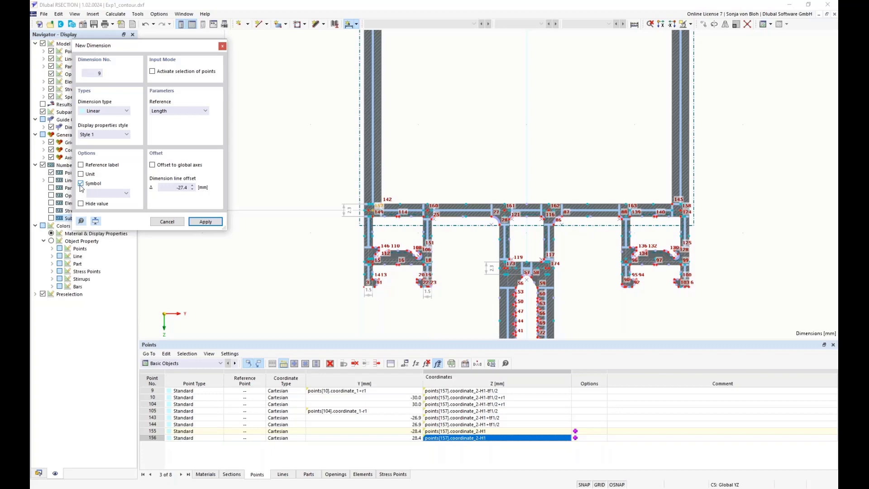
pyautogui.click(99, 194)
pyautogui.write('H')
pyautogui.write('<sub>1</sub')
pyautogui.write('>')
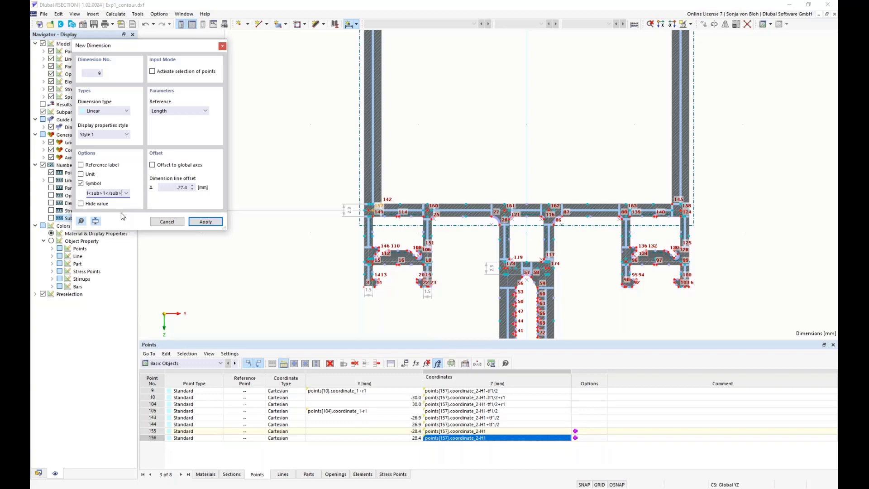
pyautogui.click(206, 222)
pyautogui.scroll(-3, 353, 185)
pyautogui.click(329, 142)
pyautogui.scroll(-3, 317, 136)
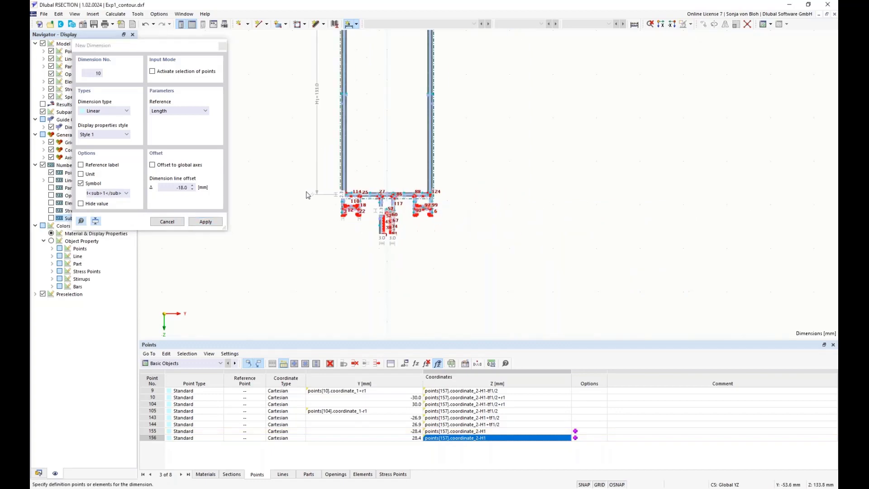
pyautogui.scroll(3, 303, 223)
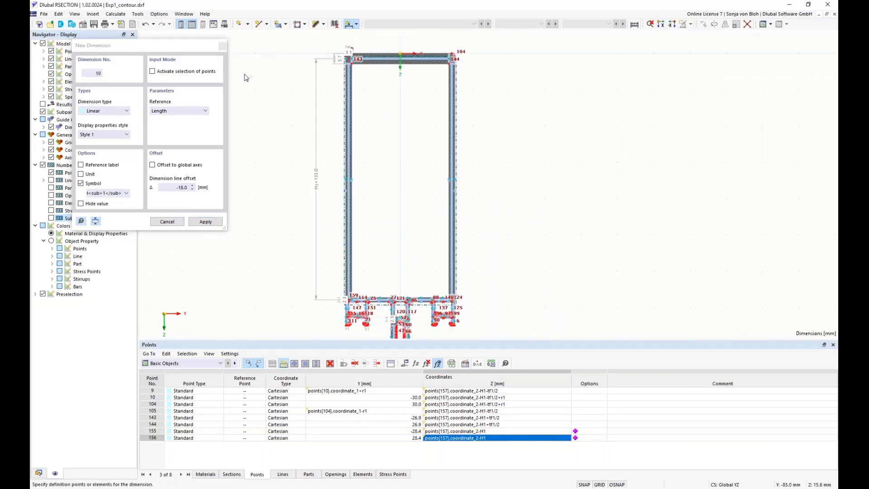
pyautogui.click(222, 48)
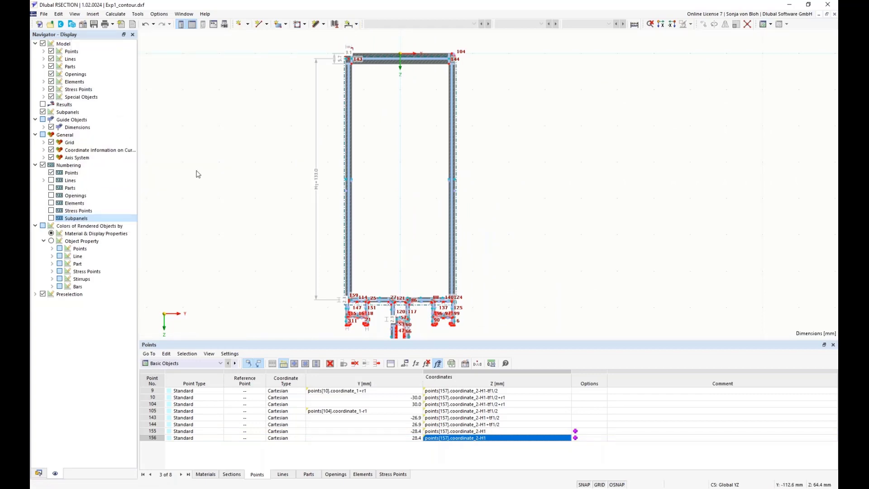
# Step: Test the parametrization by setting global parameter H1 to 80 mm and applying it
pyautogui.moveTo(278, 342); pyautogui.dragTo(278, 377)
pyautogui.moveTo(269, 240)
pyautogui.mouseDown(button='middle')
pyautogui.moveTo(262, 254)
pyautogui.moveTo(256, 236)
pyautogui.mouseUp(button='middle')
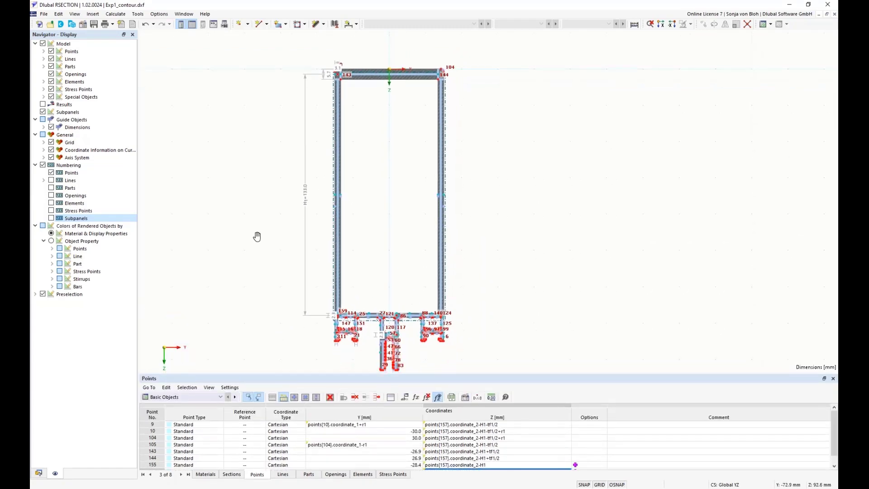
pyautogui.click(413, 398)
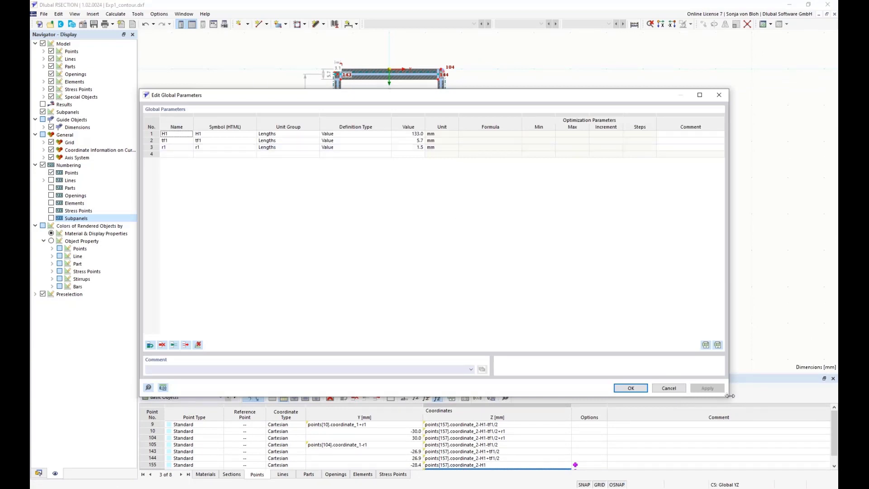
pyautogui.moveTo(729, 396)
pyautogui.mouseDown()
pyautogui.moveTo(728, 368)
pyautogui.moveTo(574, 269)
pyautogui.mouseUp()
pyautogui.moveTo(270, 96)
pyautogui.mouseDown()
pyautogui.moveTo(568, 94)
pyautogui.moveTo(582, 79)
pyautogui.moveTo(559, 91)
pyautogui.moveTo(497, 172)
pyautogui.mouseUp()
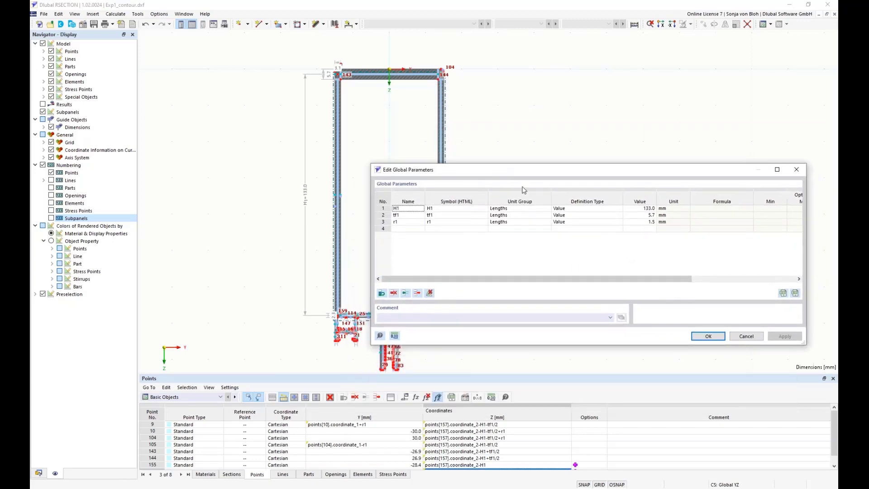
pyautogui.click(643, 209)
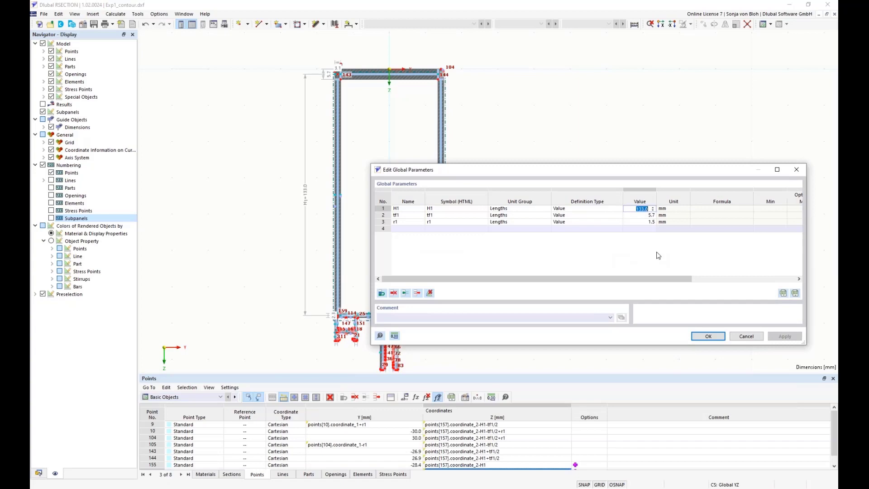
pyautogui.write('80')
pyautogui.press('Return')
pyautogui.click(781, 338)
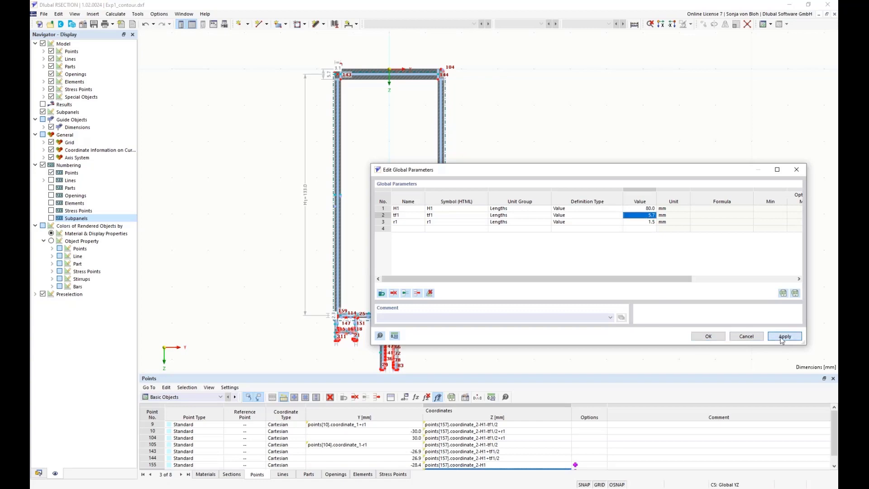
pyautogui.moveTo(545, 173); pyautogui.dragTo(515, 117)
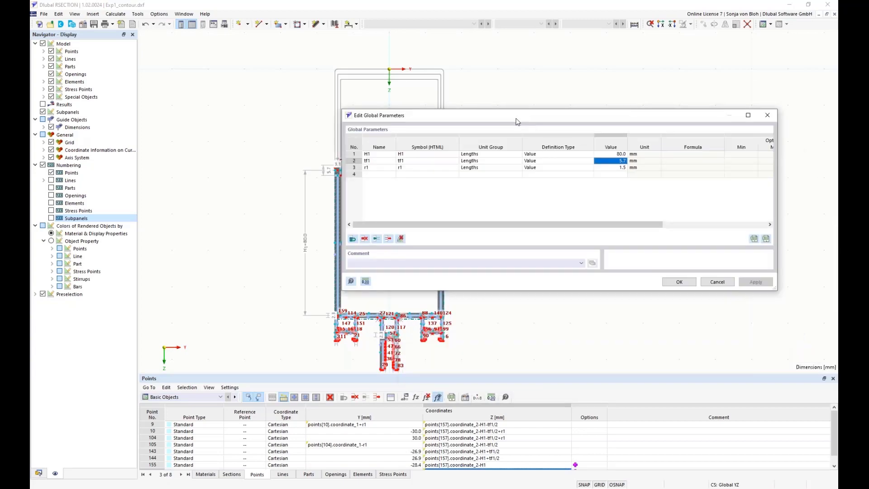
# Step: Set H1 back to 133 mm and confirm the global parameters
pyautogui.doubleClick(603, 155)
pyautogui.write('1')
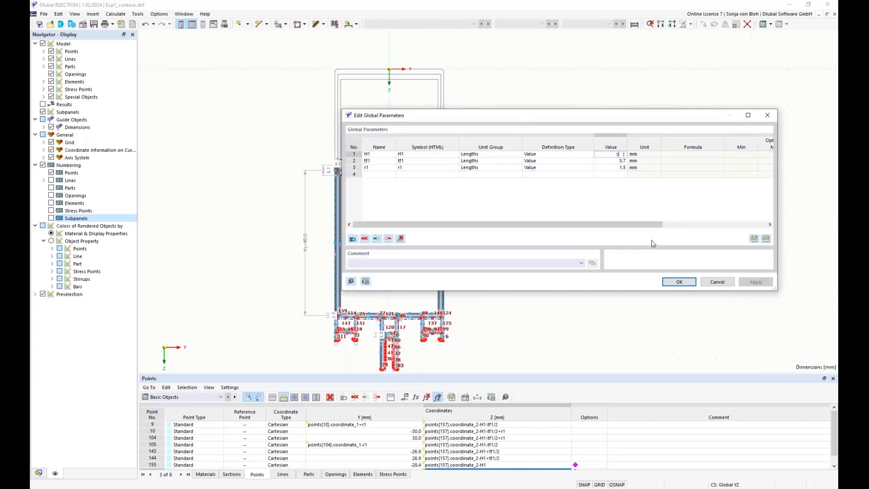
pyautogui.write('33')
pyautogui.click(679, 282)
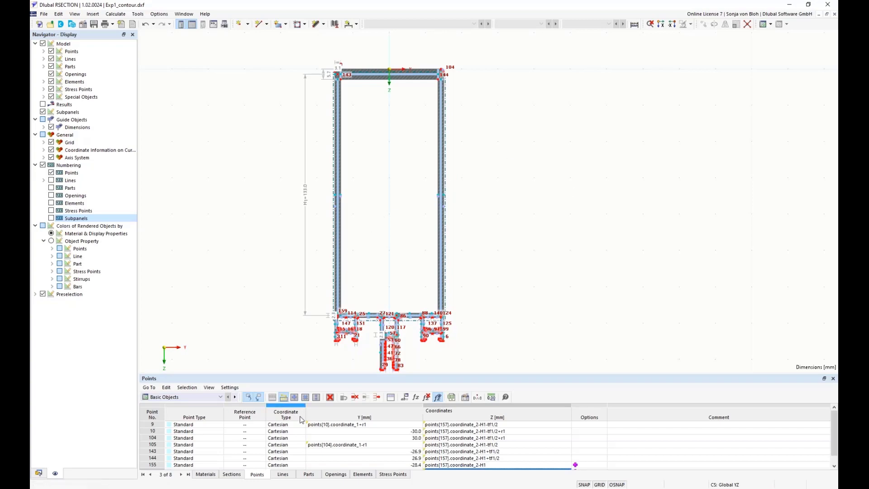
# Step: Create a new load case named Pressure
pyautogui.click(37, 473)
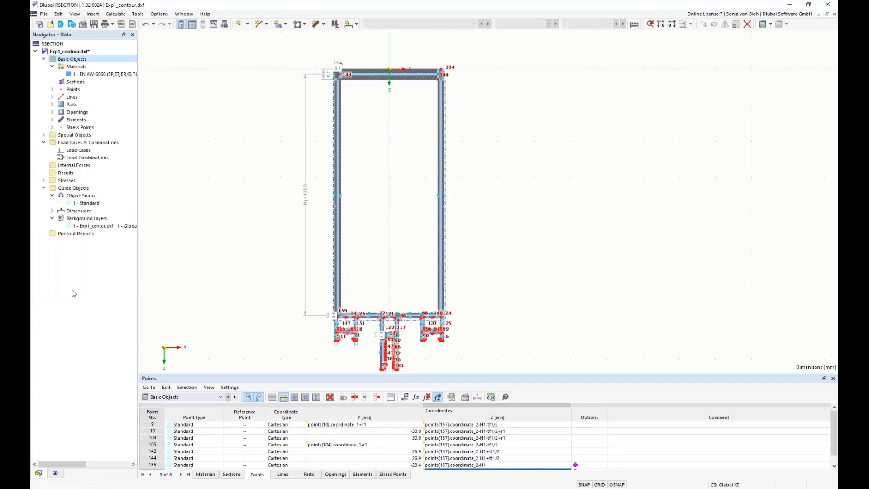
pyautogui.rightClick(83, 152)
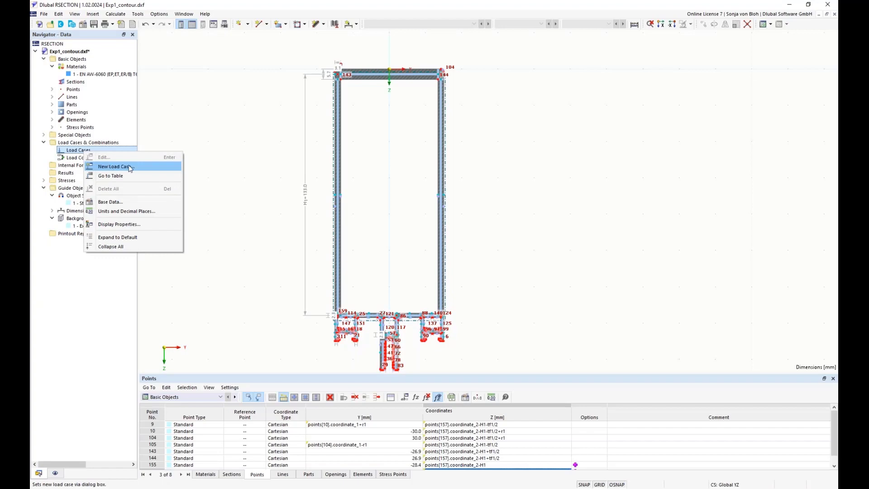
pyautogui.click(109, 166)
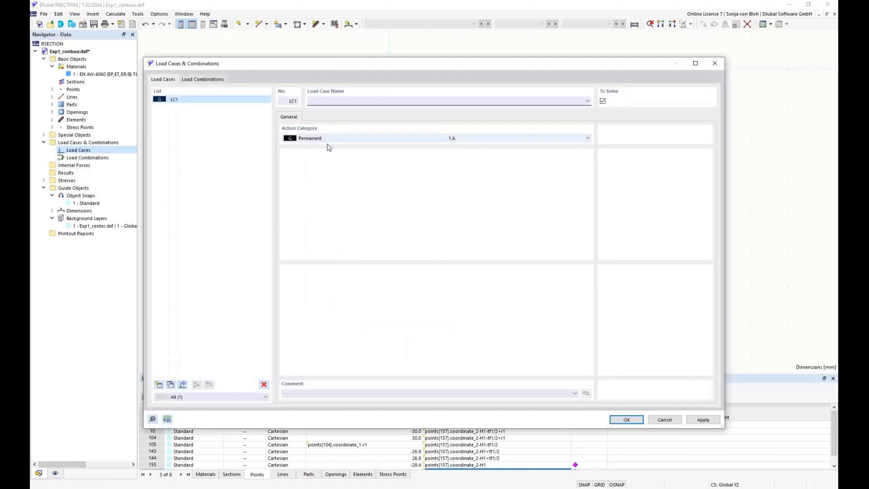
pyautogui.write('Pressur')
pyautogui.click(621, 419)
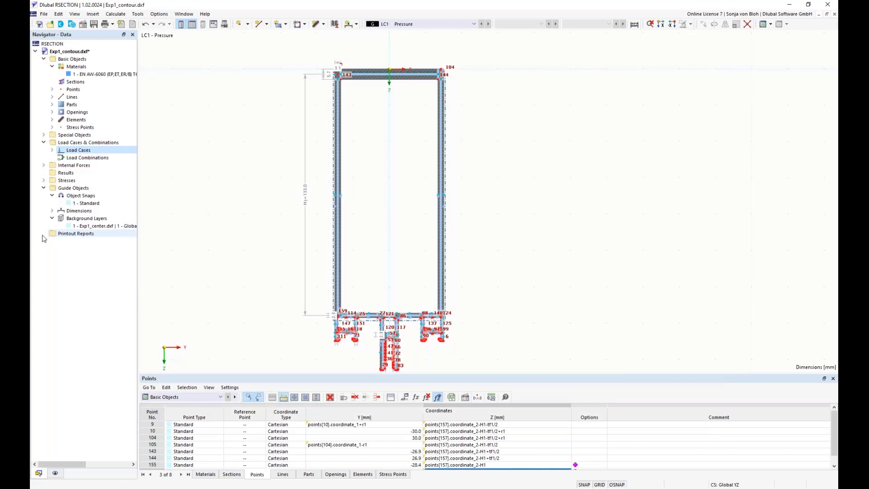
# Step: Open the internal forces table for load case LC1 Pressure
pyautogui.click(44, 165)
pyautogui.click(52, 173)
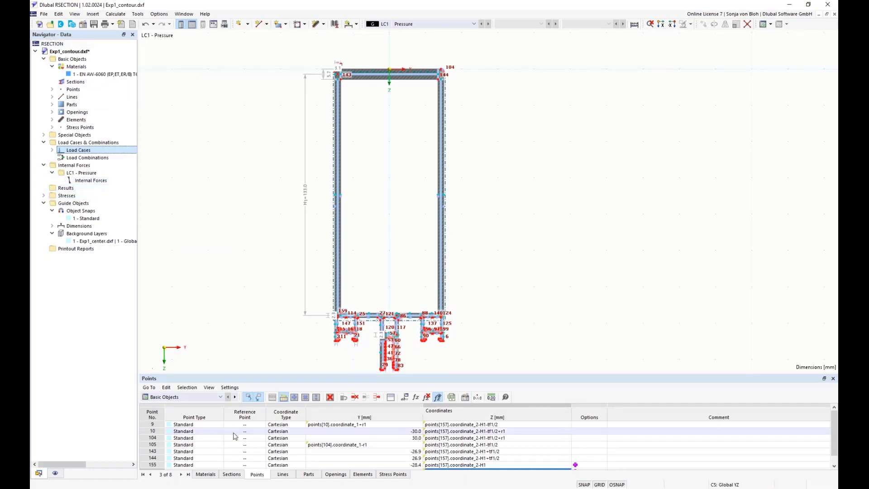
pyautogui.click(221, 396)
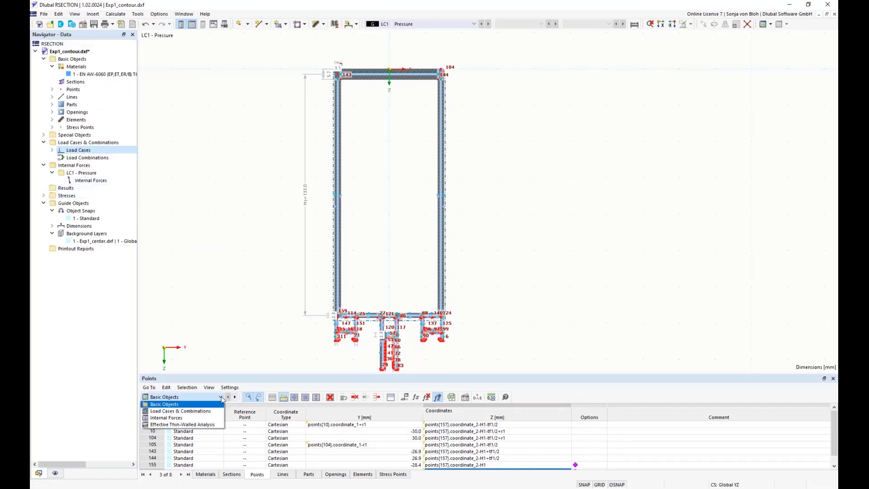
pyautogui.click(162, 418)
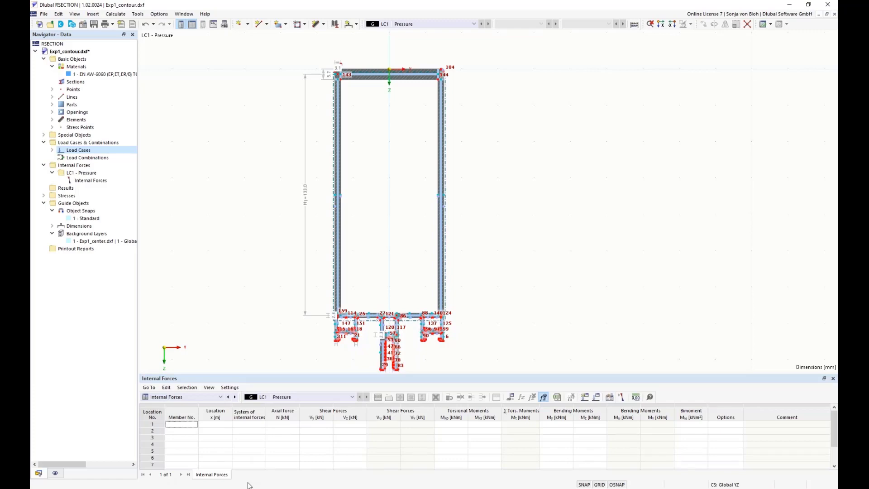
pyautogui.click(622, 398)
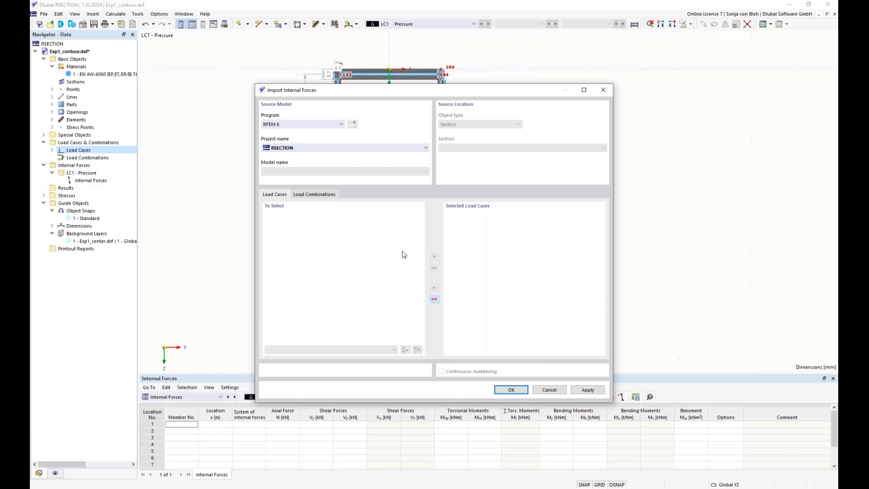
pyautogui.click(341, 125)
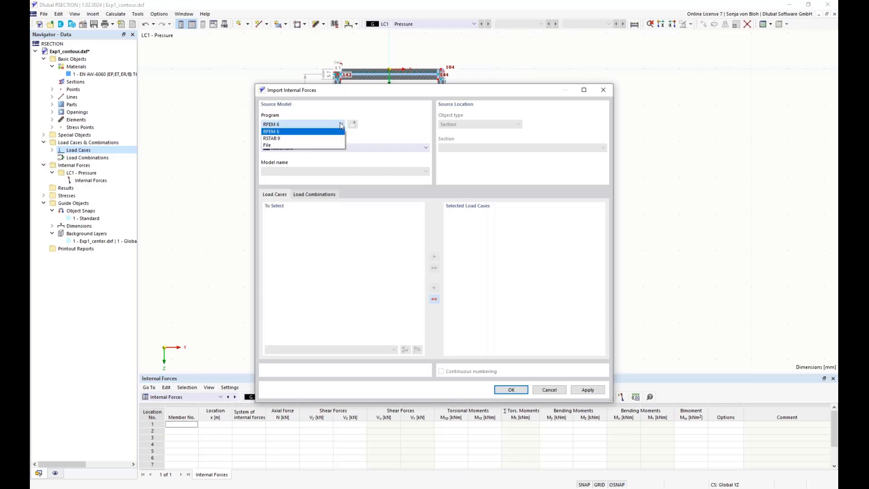
pyautogui.click(341, 125)
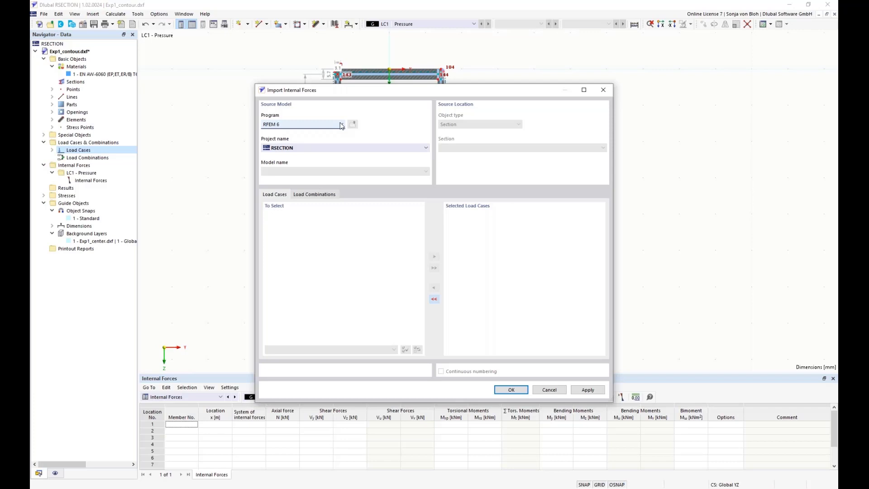
pyautogui.click(549, 391)
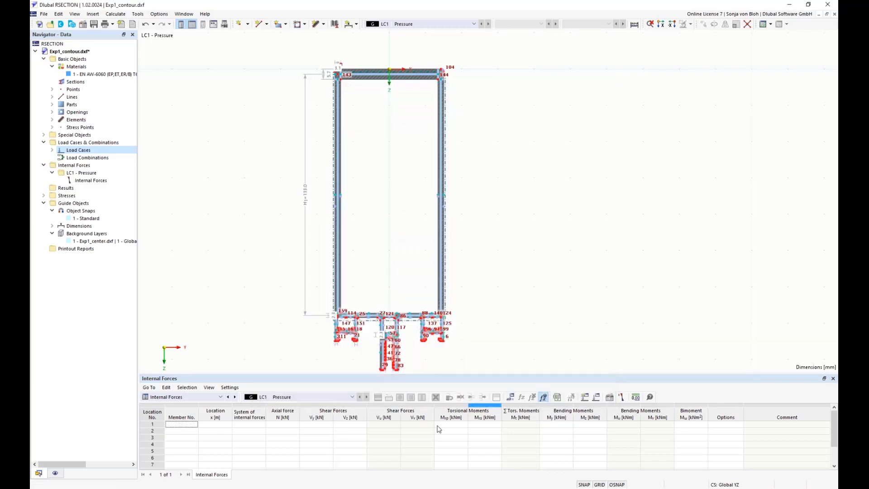
# Step: Define internal forces for member 1 with an axial force N of -2 kN
pyautogui.click(189, 427)
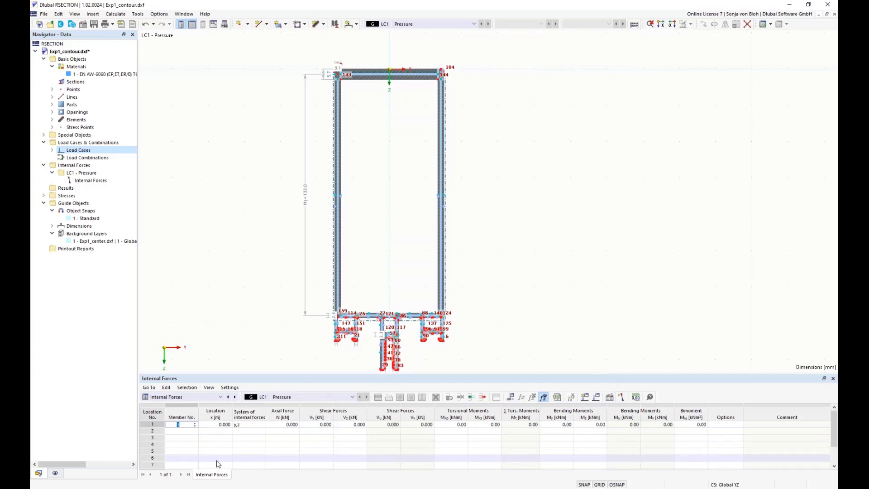
pyautogui.click(283, 424)
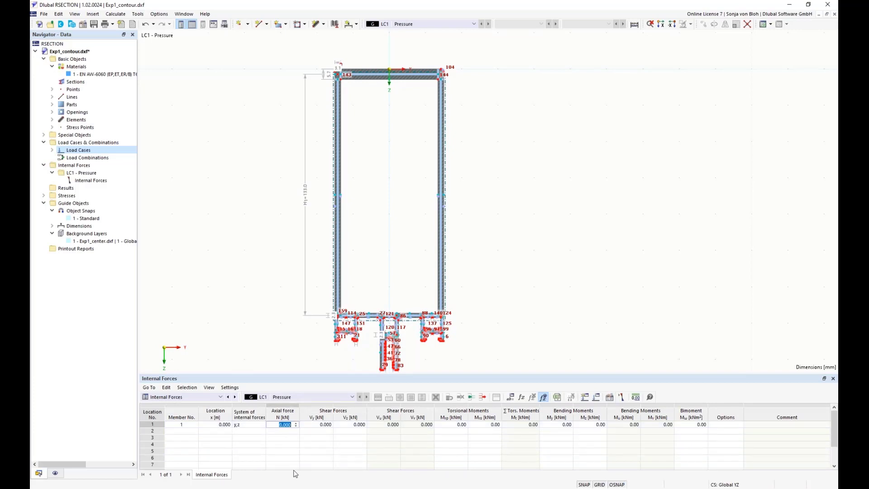
pyautogui.write('-2')
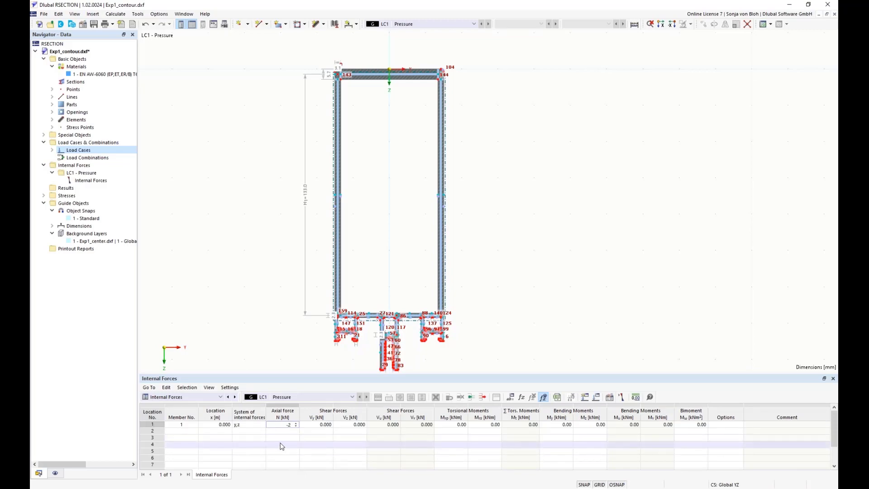
pyautogui.press('Tab')
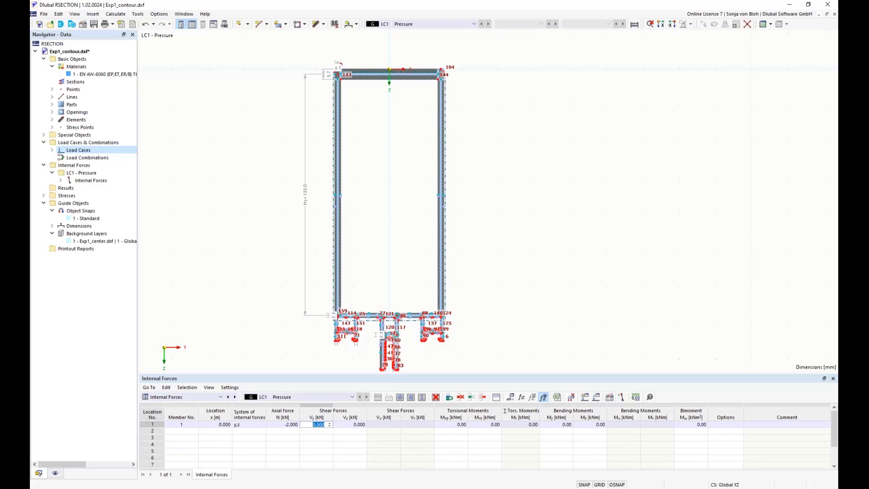
# Step: In the model base data settings, enable neglecting bending moments due to the shift of the centroid
pyautogui.rightClick(82, 60)
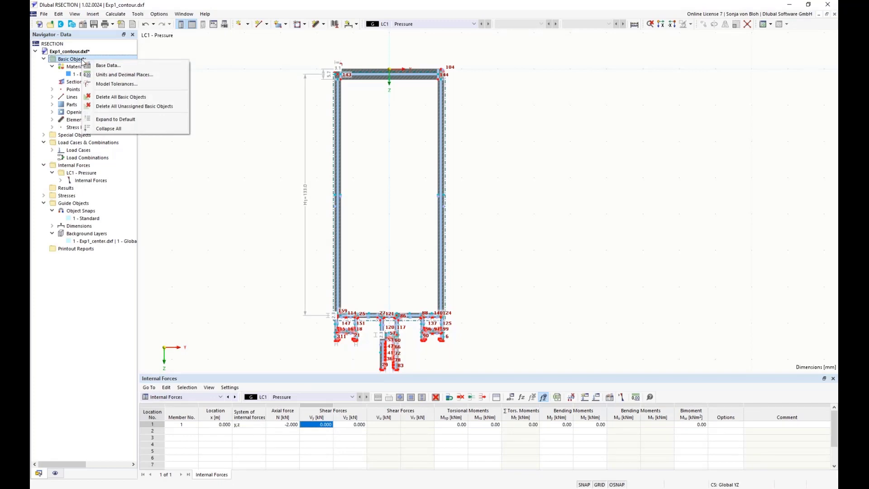
pyautogui.click(102, 66)
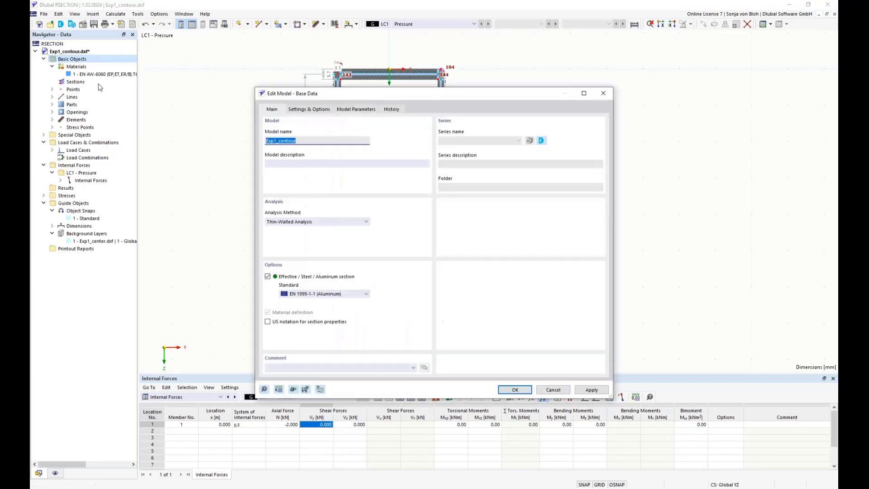
pyautogui.click(318, 110)
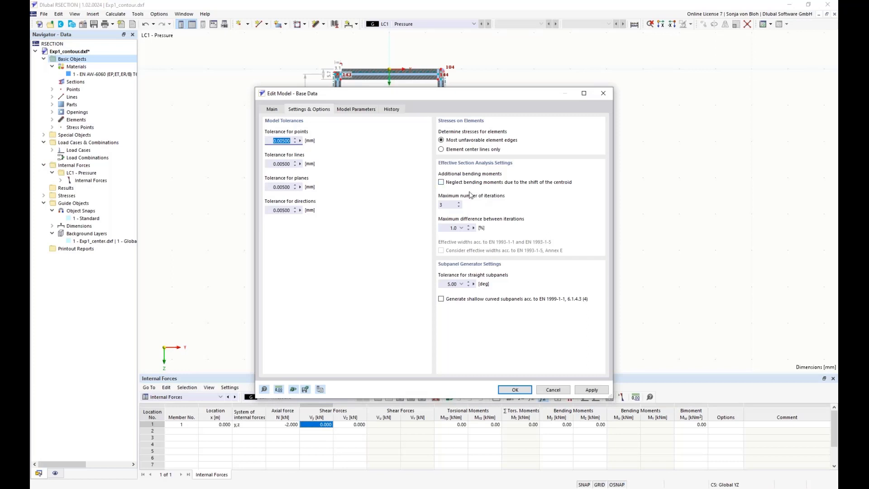
pyautogui.click(440, 182)
pyautogui.click(511, 389)
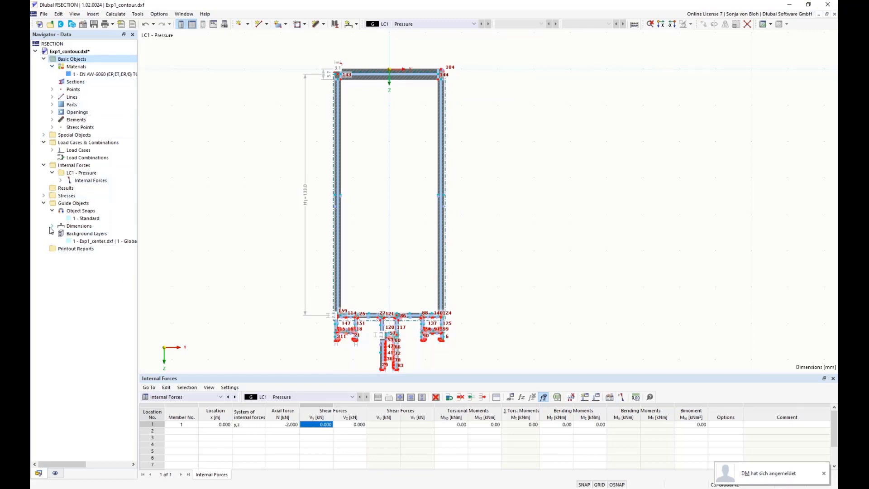
# Step: Open the stress configuration and review which stress types are selected for calculation
pyautogui.click(44, 196)
pyautogui.click(52, 203)
pyautogui.click(89, 213)
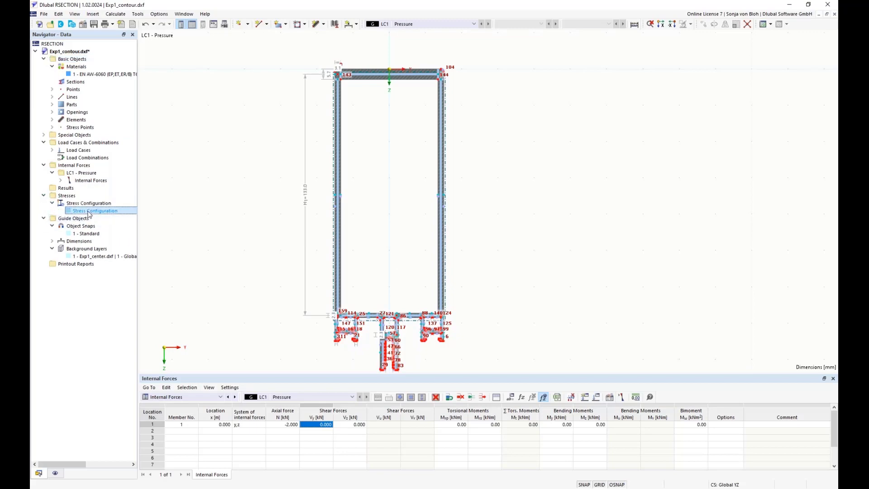
pyautogui.doubleClick(89, 211)
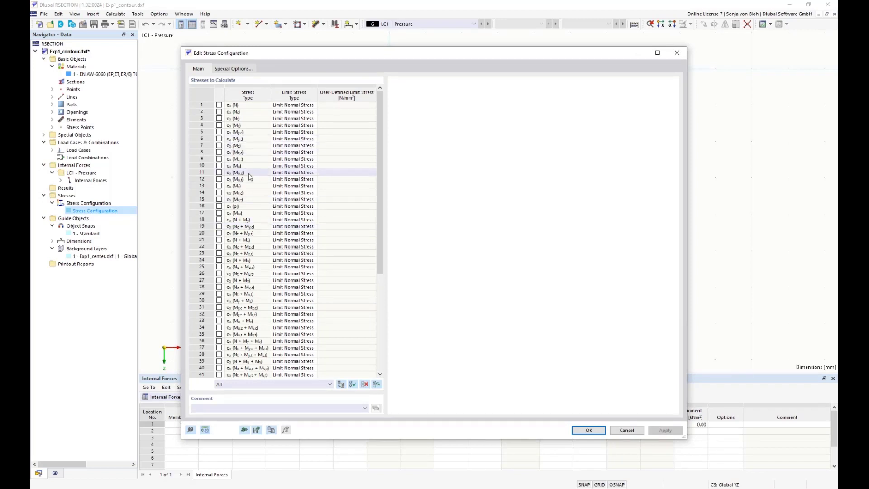
pyautogui.moveTo(380, 242); pyautogui.dragTo(383, 338)
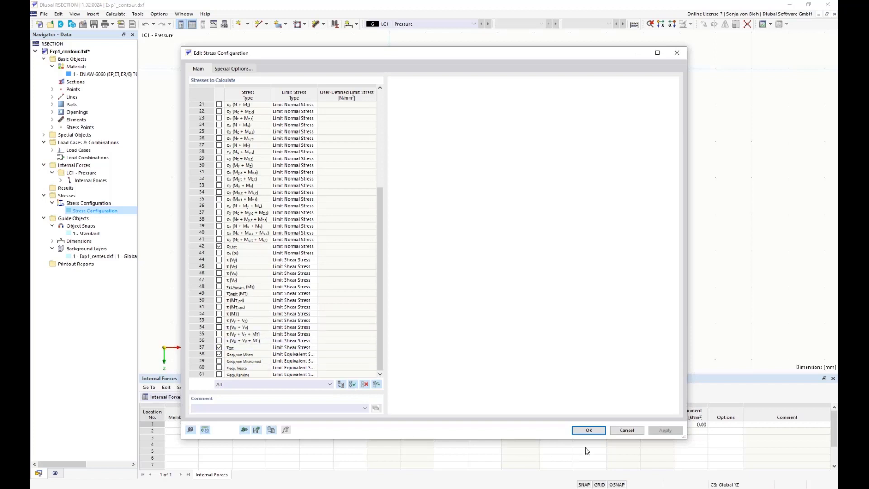
pyautogui.click(589, 431)
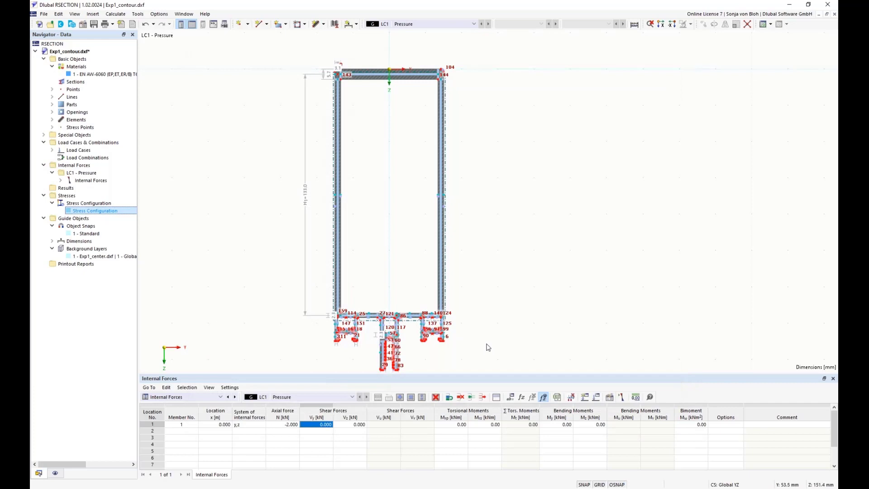
# Step: Calculate all results
pyautogui.click(115, 14)
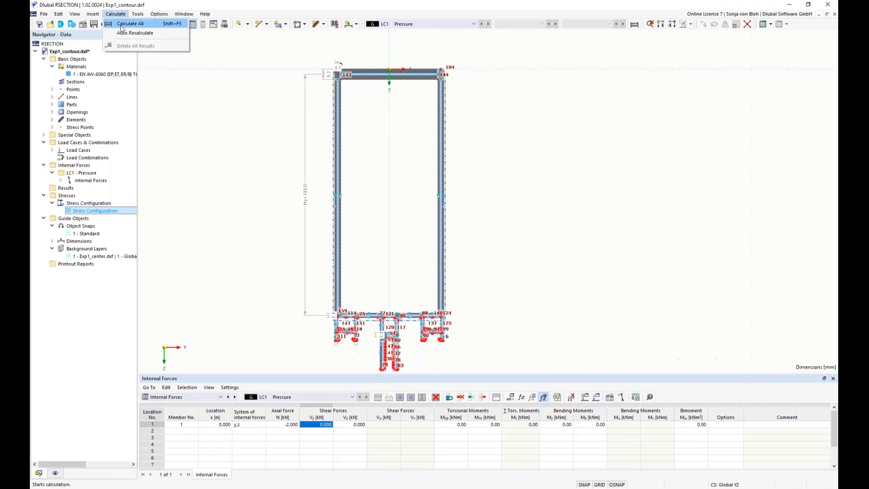
pyautogui.click(121, 24)
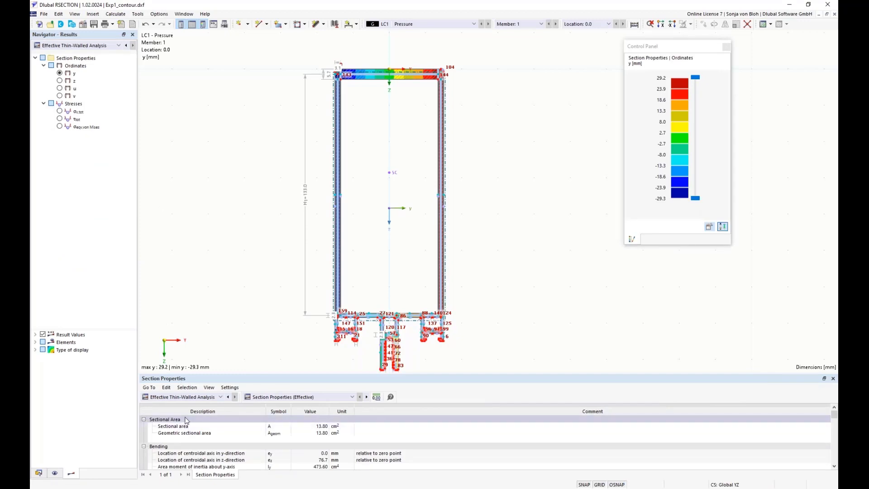
# Step: Compare the section properties between the Thin-Walled Analysis and Effective Thin-Walled Analysis results
pyautogui.click(221, 397)
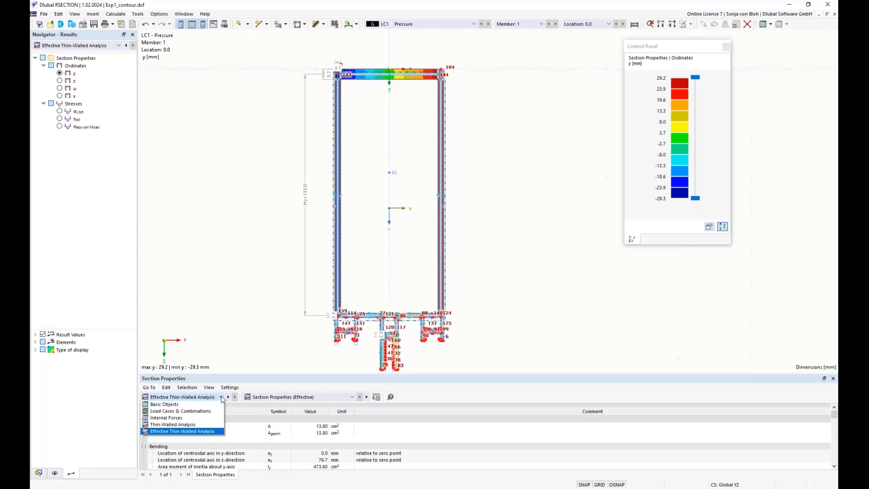
pyautogui.click(167, 425)
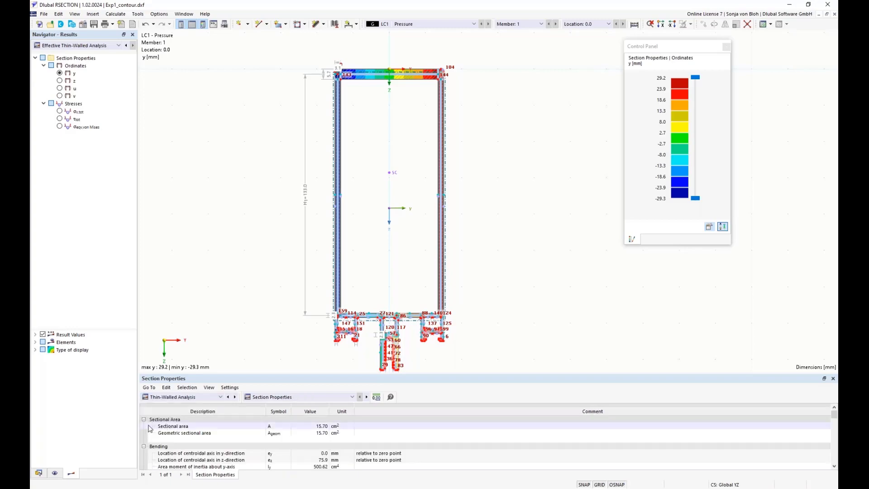
pyautogui.click(312, 427)
pyautogui.click(221, 397)
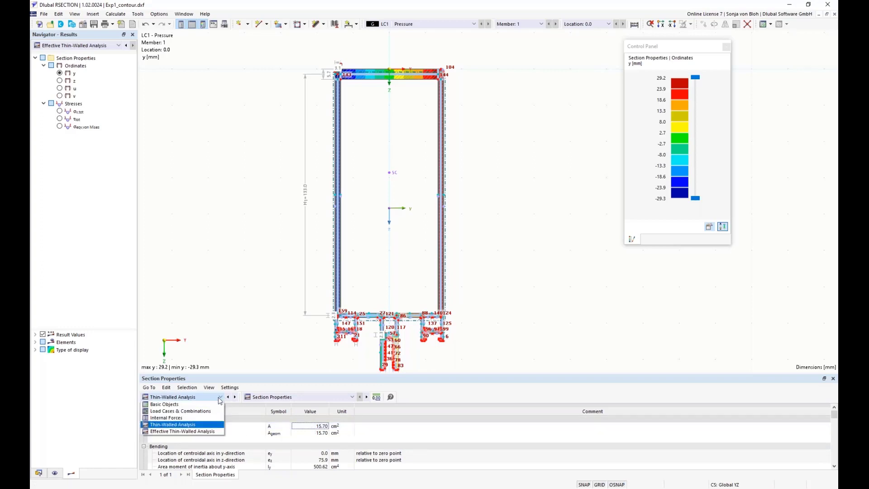
pyautogui.click(182, 431)
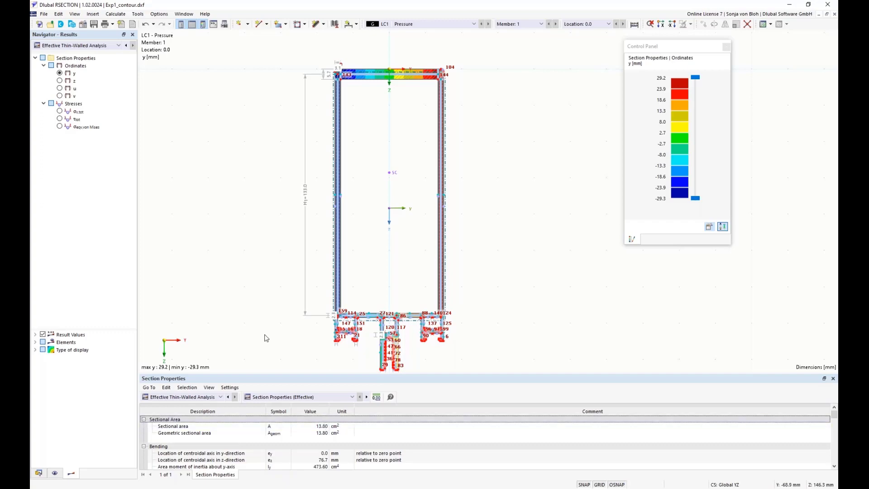
# Step: Display the section classification acc. to EN 1999-1-1 and examine the subpanel classes
pyautogui.click(352, 398)
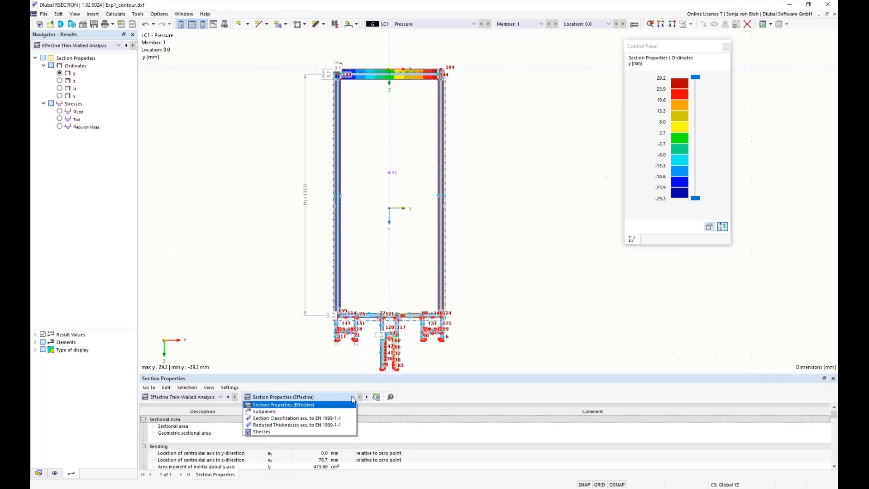
pyautogui.click(296, 418)
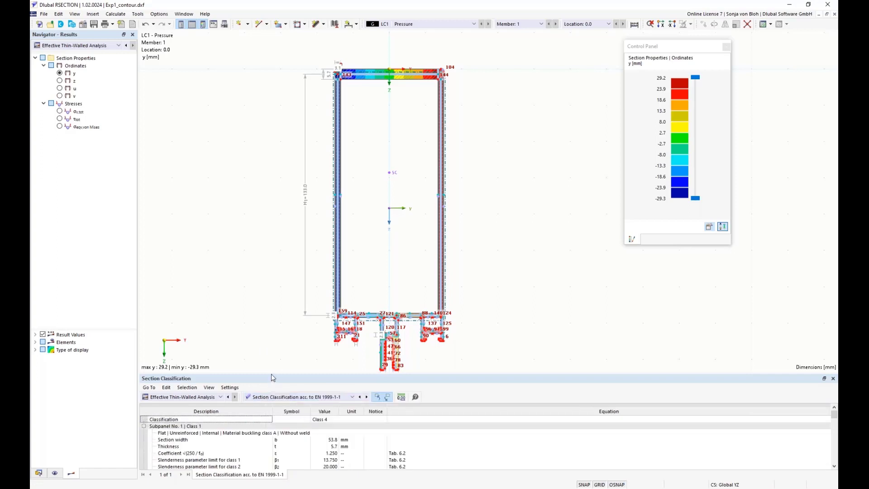
pyautogui.moveTo(268, 372); pyautogui.dragTo(268, 298)
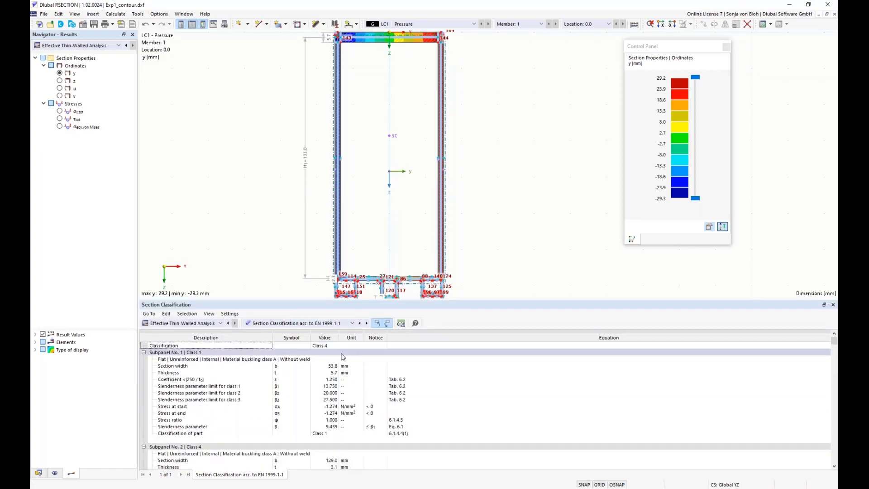
pyautogui.scroll(-5, 342, 356)
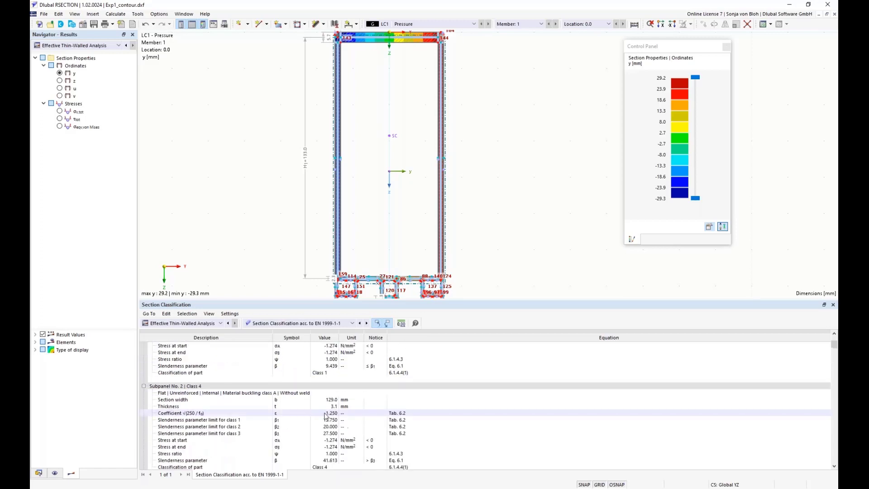
pyautogui.click(231, 426)
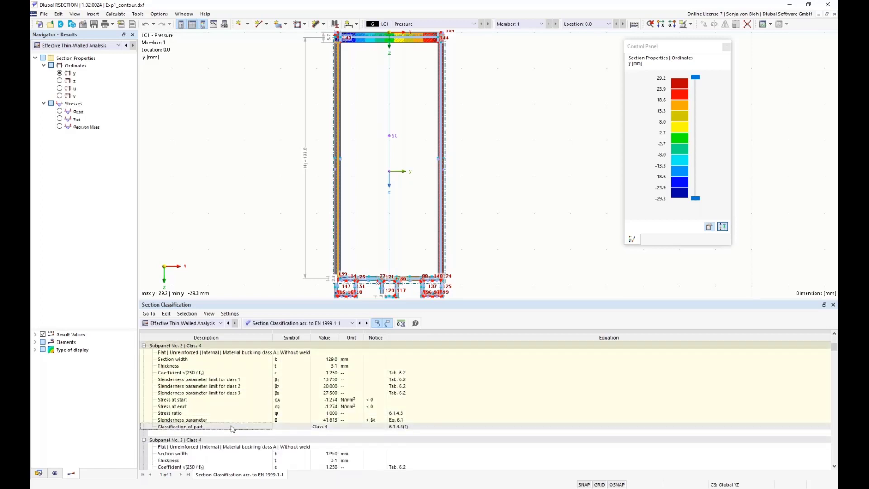
pyautogui.scroll(1, 228, 425)
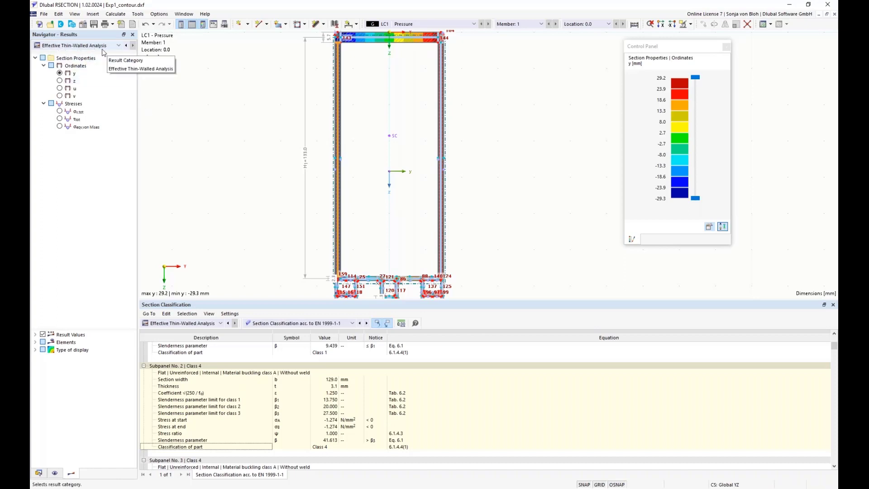
# Step: Display the σx,tot stresses and compare them between the Thin-Walled Analysis and Effective Thin-Walled Analysis result categories
pyautogui.click(116, 46)
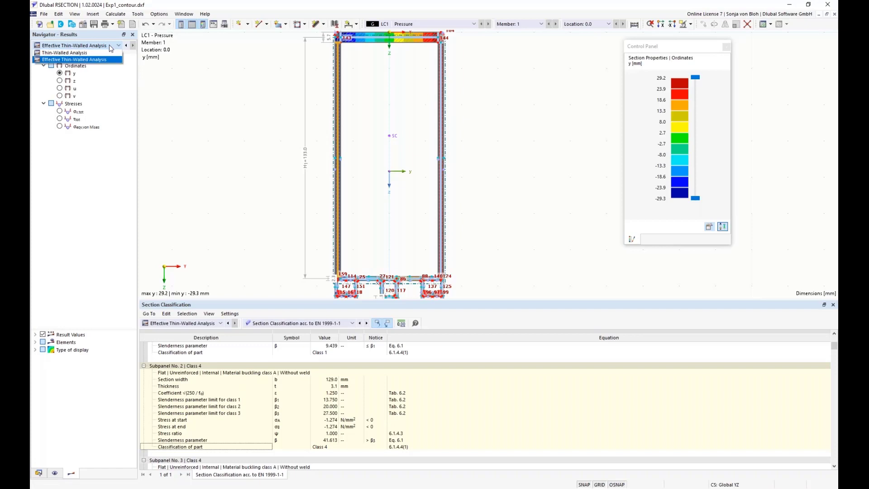
pyautogui.click(65, 53)
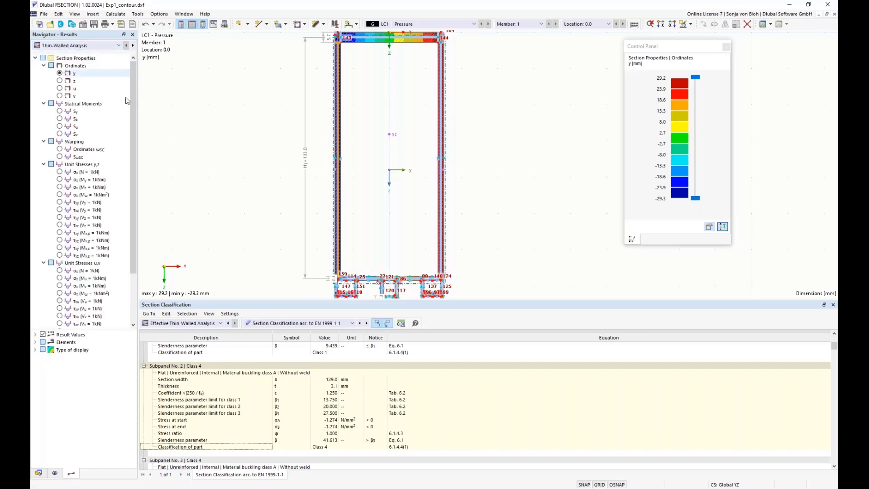
pyautogui.scroll(-3, 132, 194)
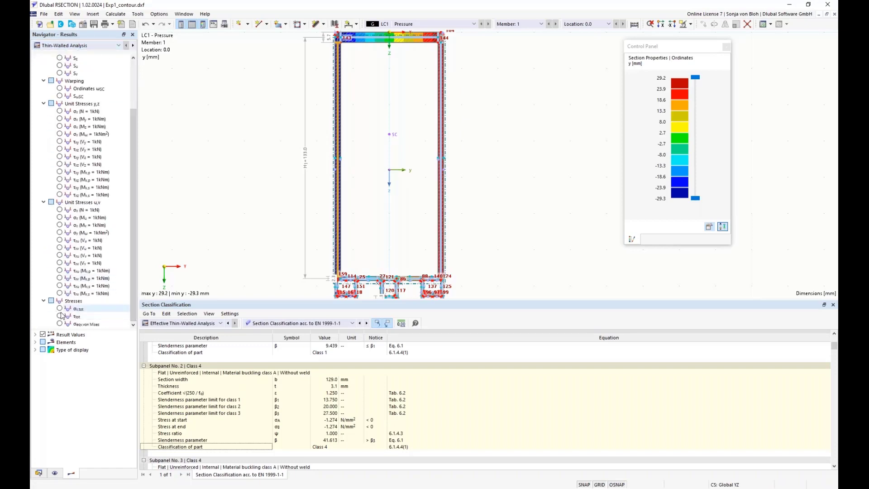
pyautogui.click(59, 309)
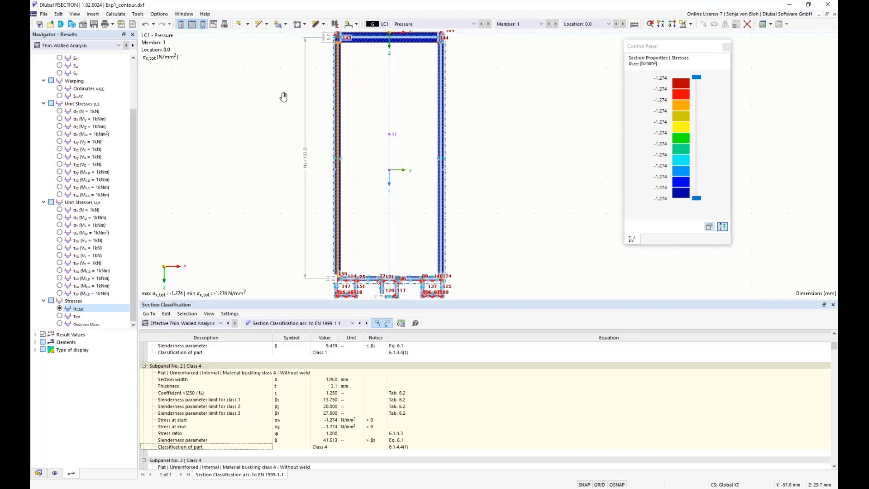
pyautogui.scroll(5, 319, 137)
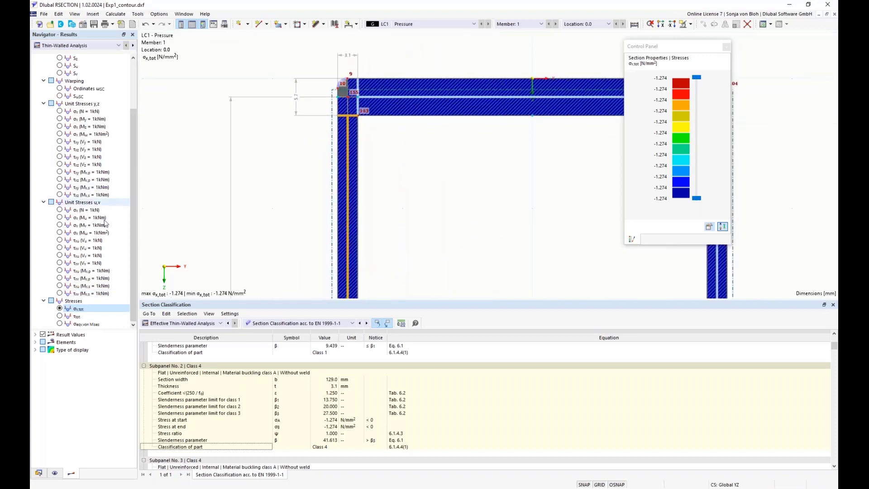
pyautogui.click(68, 45)
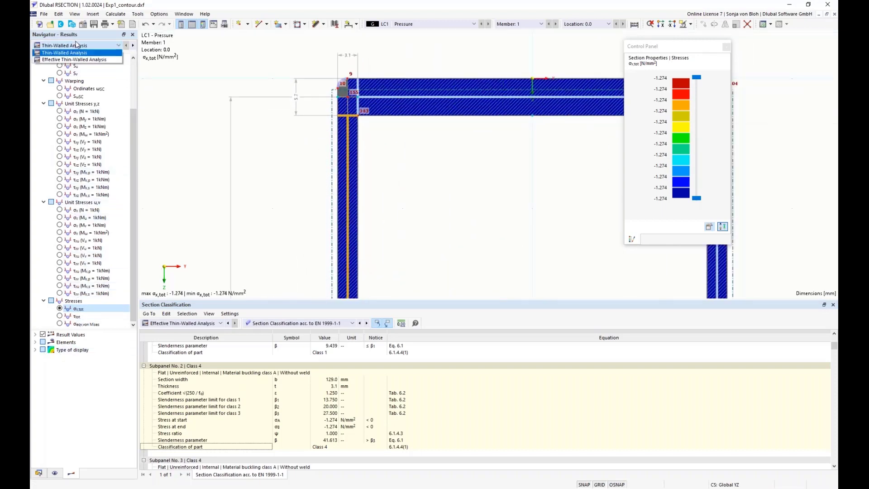
pyautogui.click(66, 60)
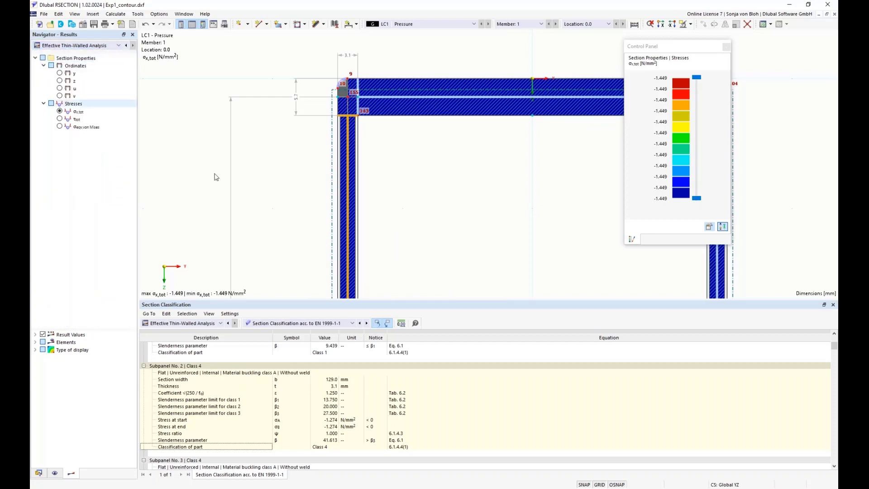
# Step: Show the Reduced Thicknesses acc. to EN 1999-1-1 table and review the subpanel reduction values
pyautogui.scroll(2, 351, 122)
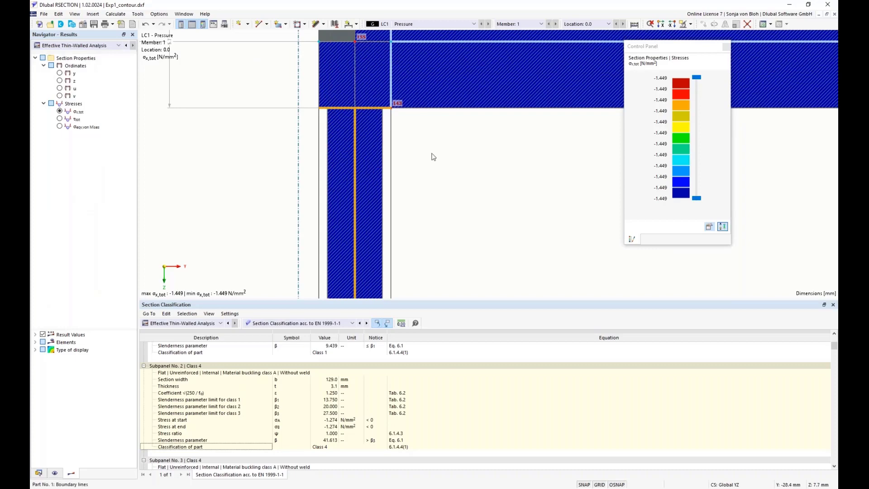
pyautogui.scroll(-2, 234, 199)
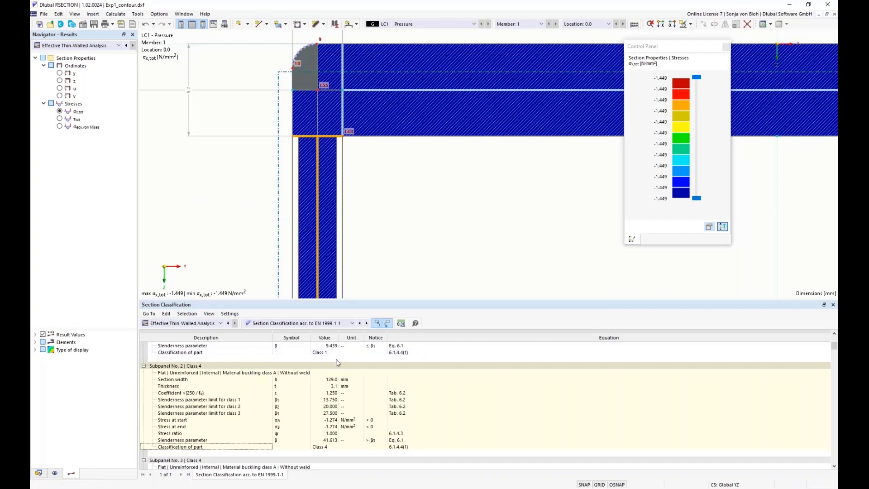
pyautogui.click(353, 324)
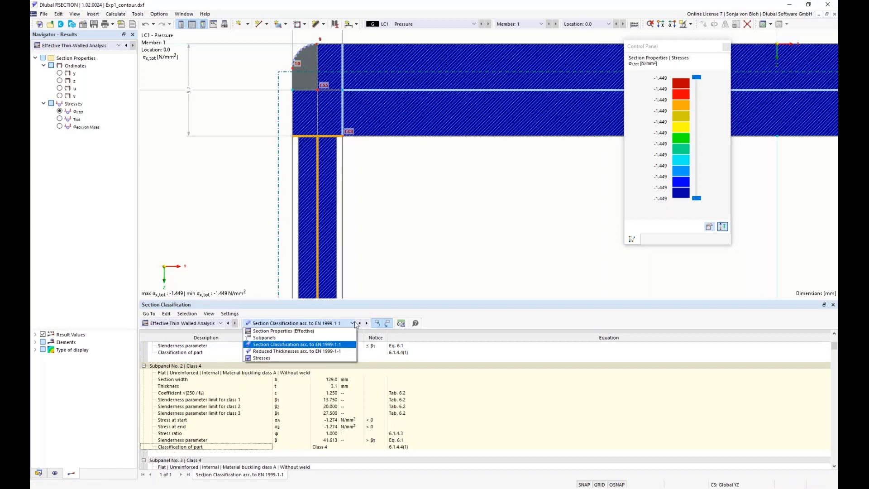
pyautogui.click(297, 351)
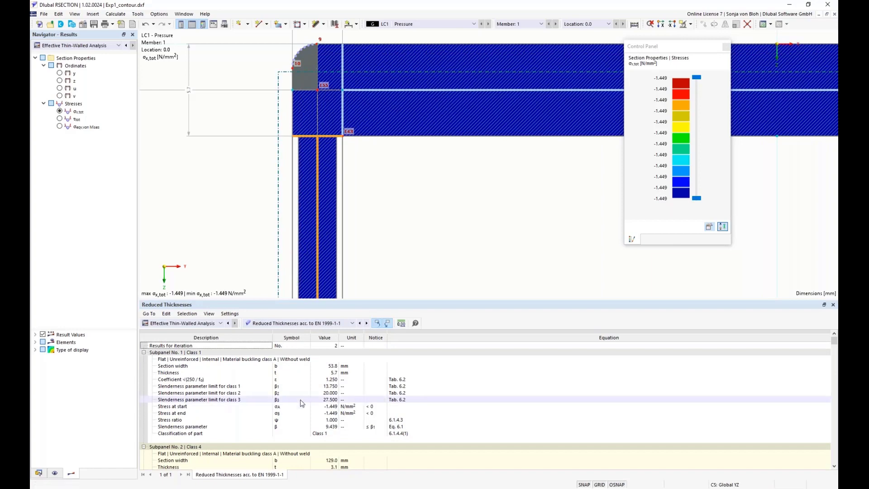
pyautogui.scroll(-5, 302, 403)
pyautogui.scroll(-3, 302, 403)
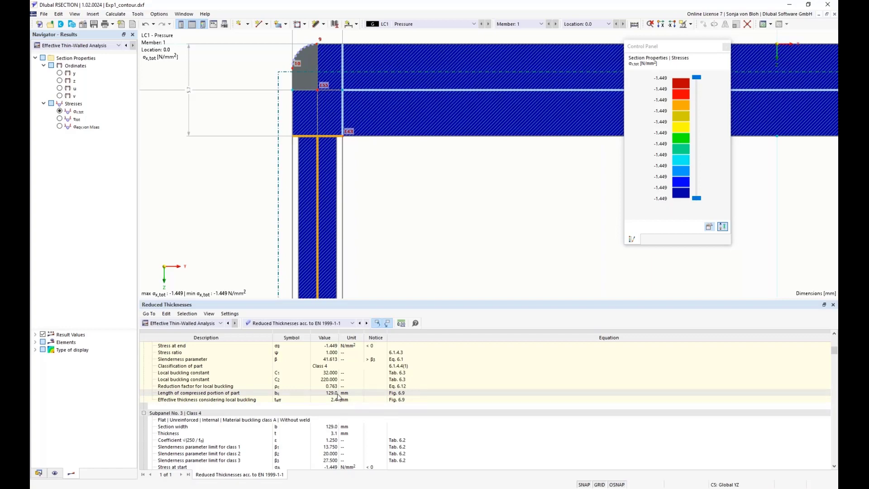
pyautogui.scroll(-11, 308, 138)
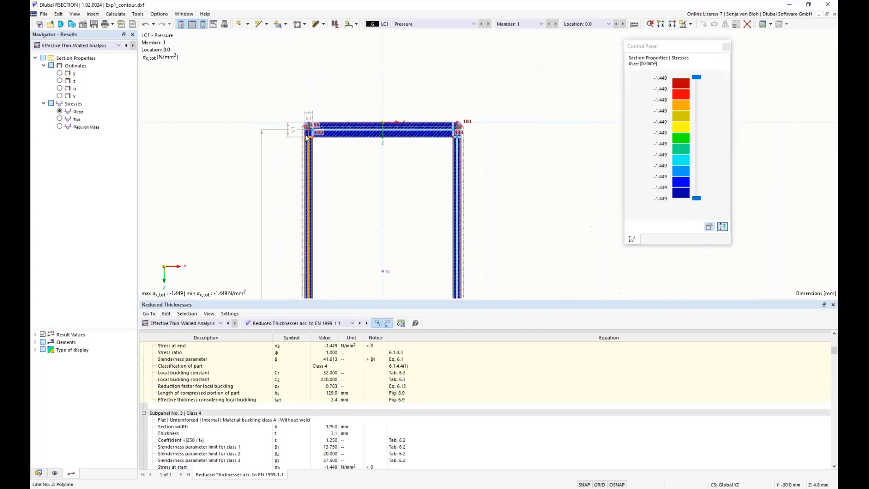
# Step: Set the result type of display to Off so the stress diagrams appear on the section
pyautogui.moveTo(263, 228); pyautogui.dragTo(229, 131, button='middle')
pyautogui.scroll(-4, 236, 176)
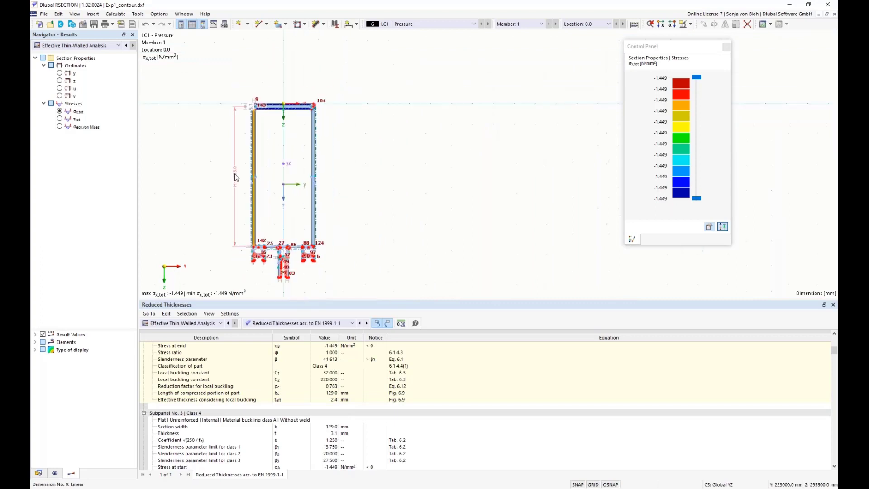
pyautogui.scroll(-3, 236, 181)
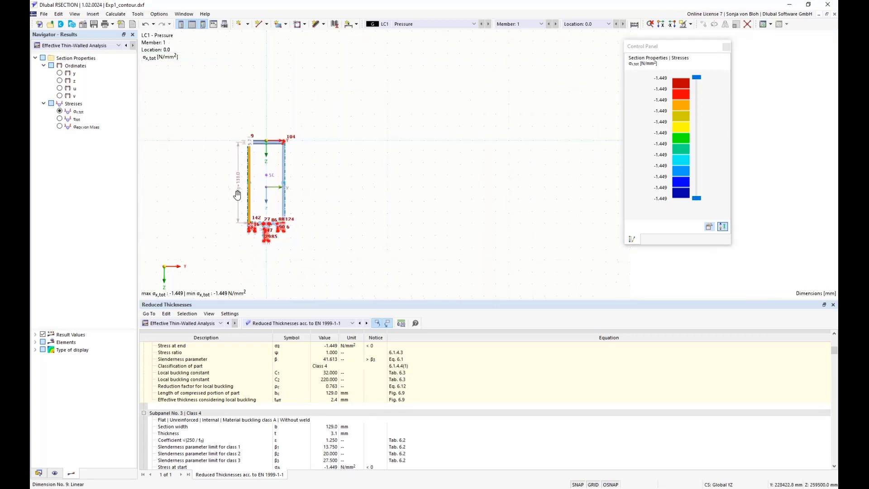
pyautogui.scroll(4, 239, 211)
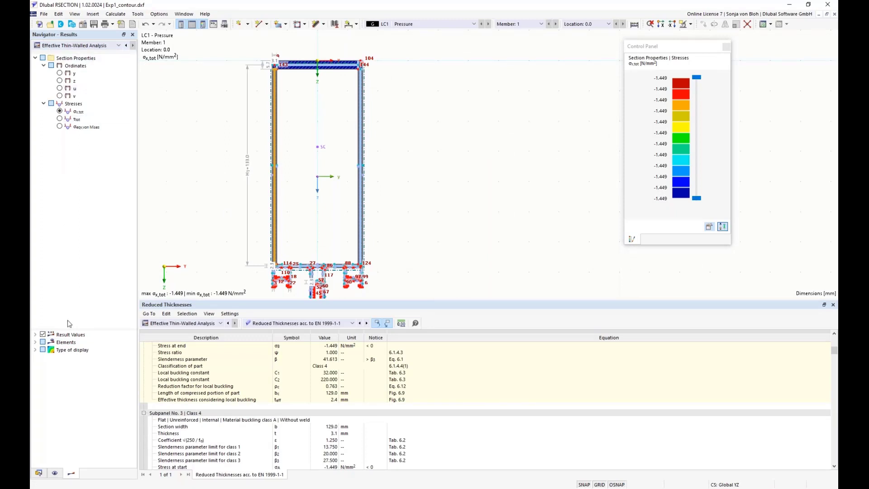
pyautogui.click(36, 350)
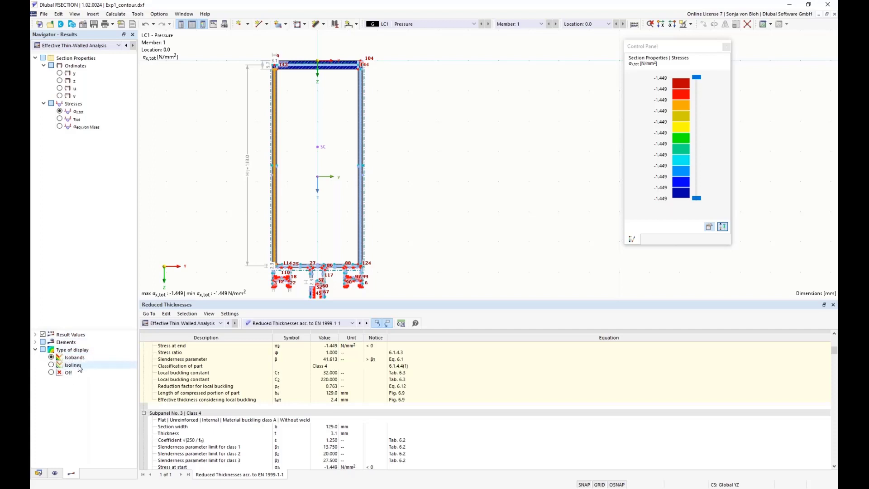
pyautogui.click(52, 372)
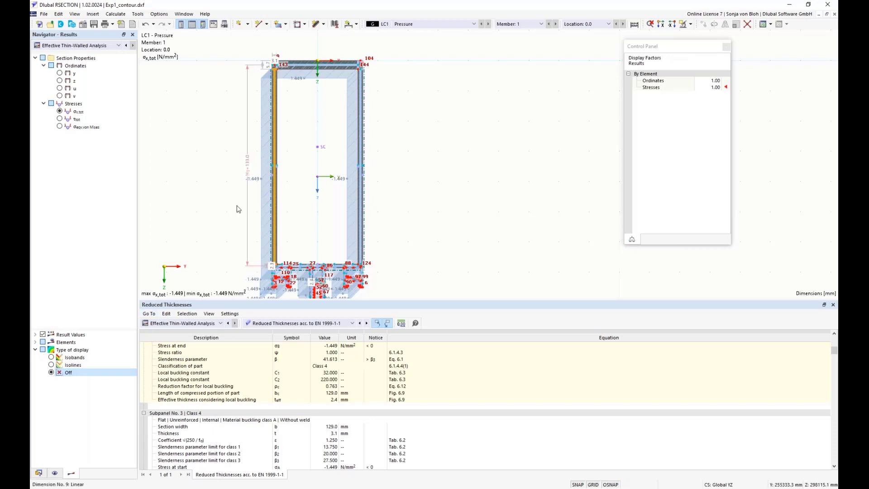
# Step: Examine the σx,tot stress diagram around the section from closer views
pyautogui.scroll(-2, 219, 184)
pyautogui.scroll(1, 223, 185)
pyautogui.moveTo(223, 205); pyautogui.dragTo(212, 118, button='middle')
pyautogui.scroll(2, 223, 200)
pyautogui.moveTo(220, 307); pyautogui.dragTo(220, 413)
pyautogui.moveTo(227, 341); pyautogui.dragTo(229, 287, button='middle')
pyautogui.scroll(1, 229, 287)
pyautogui.scroll(-1, 229, 287)
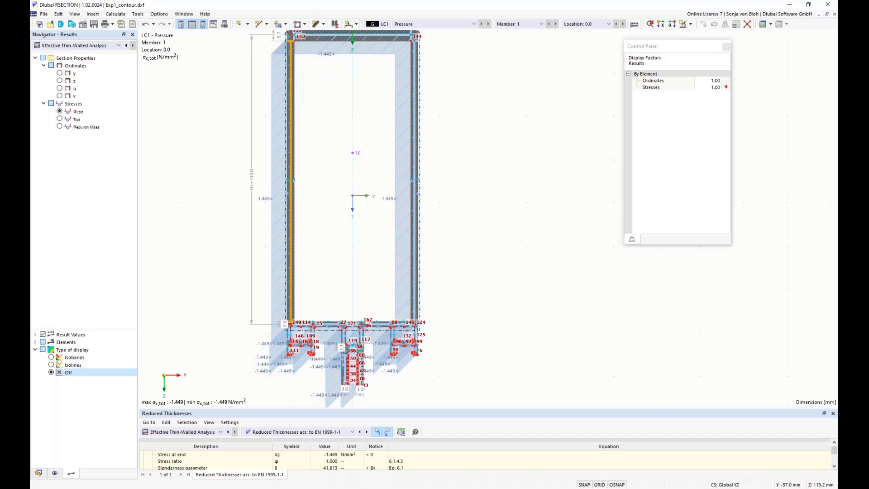
# Step: Create a new printout report and deselect the unit stresses and the stresses by loading, material, member and location
pyautogui.click(38, 473)
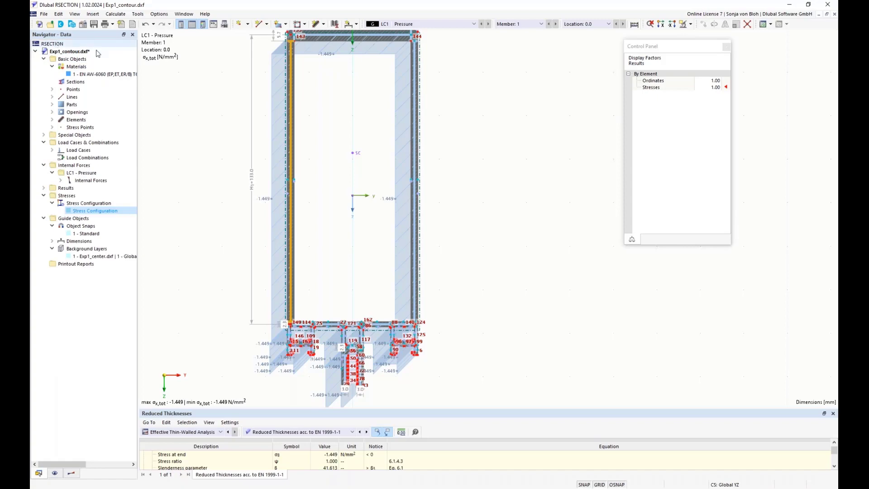
pyautogui.rightClick(75, 266)
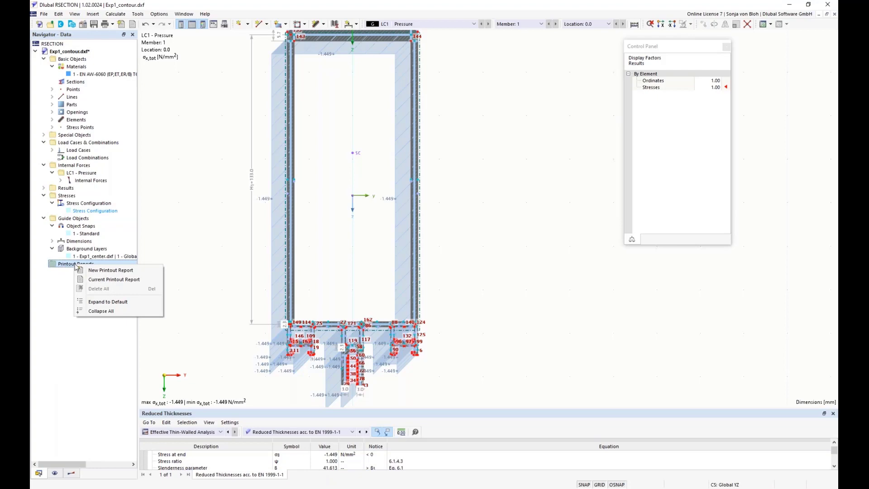
pyautogui.click(100, 272)
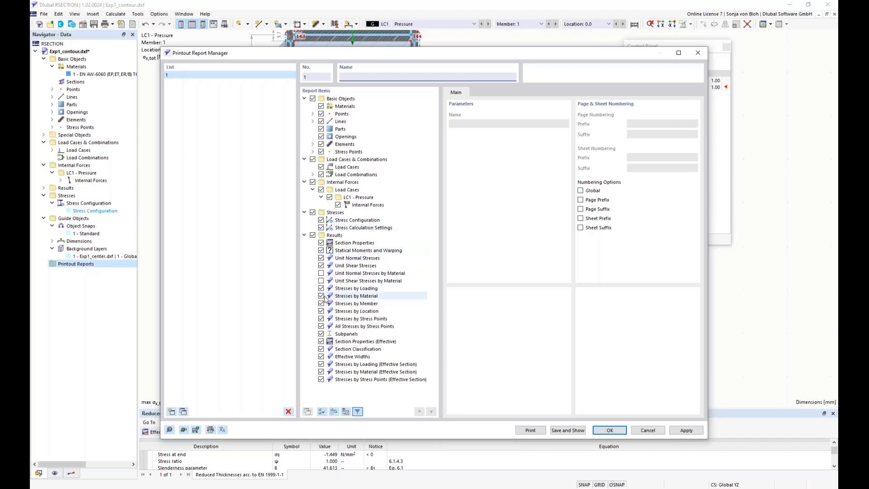
pyautogui.click(320, 257)
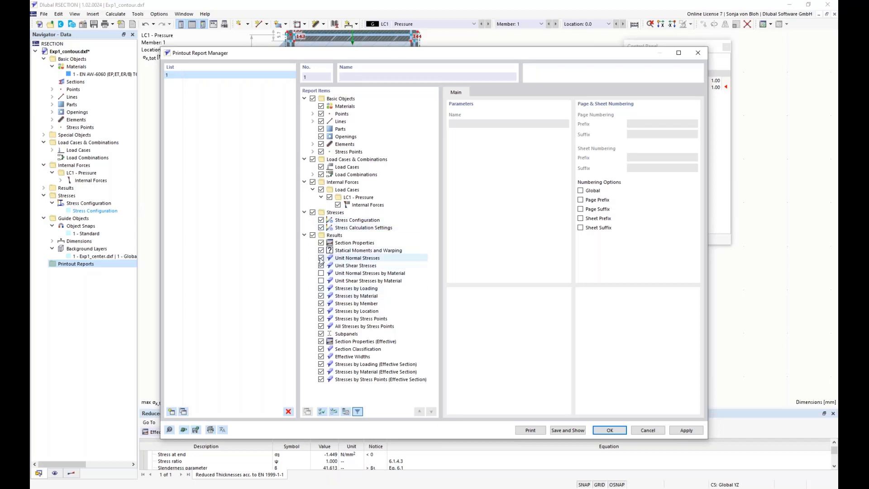
pyautogui.click(321, 288)
pyautogui.click(321, 296)
pyautogui.click(321, 303)
pyautogui.click(321, 311)
# Step: Deselect all stresses by stress points, subpanels and the effective-section stresses by material and stress points, and save and show the report
pyautogui.click(321, 326)
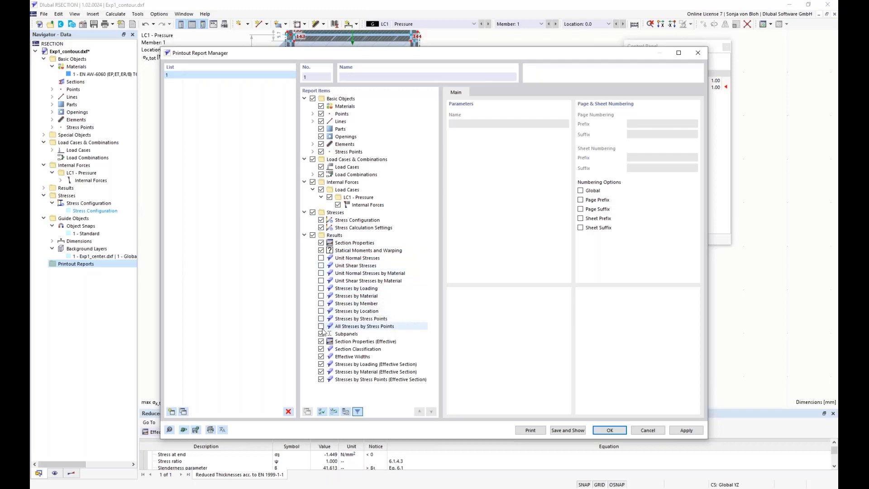
pyautogui.click(321, 334)
pyautogui.click(321, 372)
pyautogui.click(321, 379)
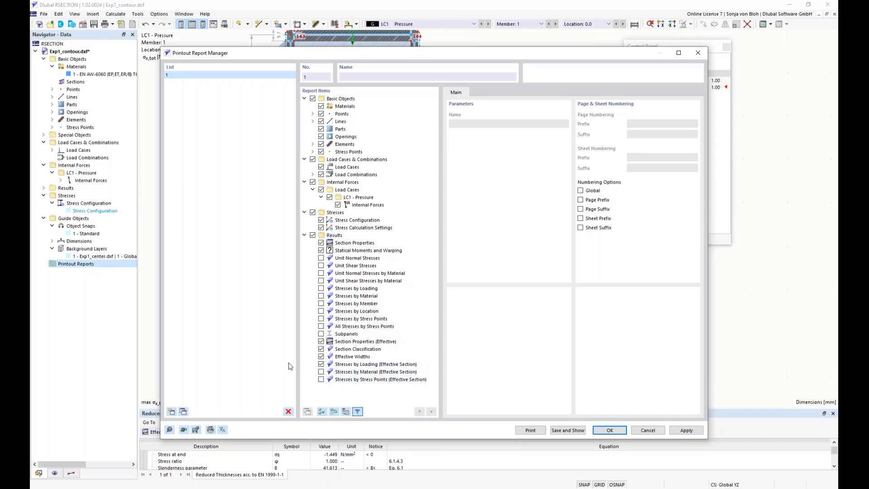
pyautogui.click(567, 431)
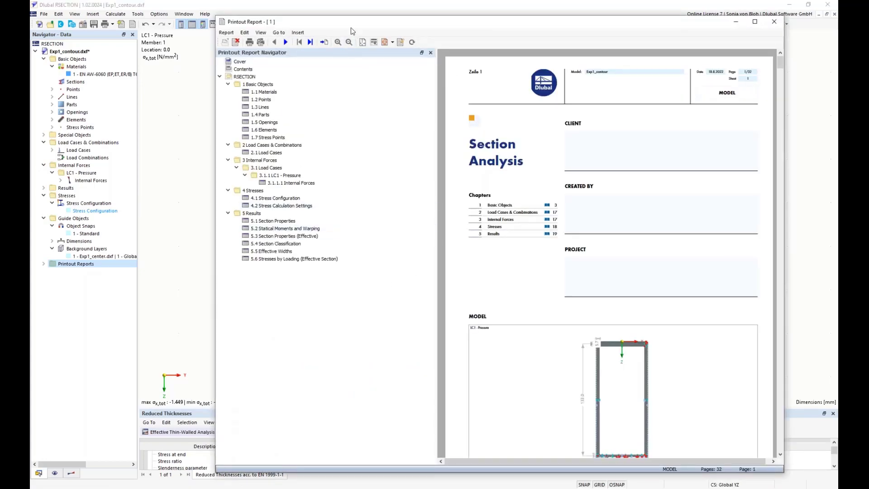
# Step: Browse the report's results chapters for section properties, statical moments and section classification
pyautogui.moveTo(356, 25); pyautogui.dragTo(294, 28)
pyautogui.click(230, 225)
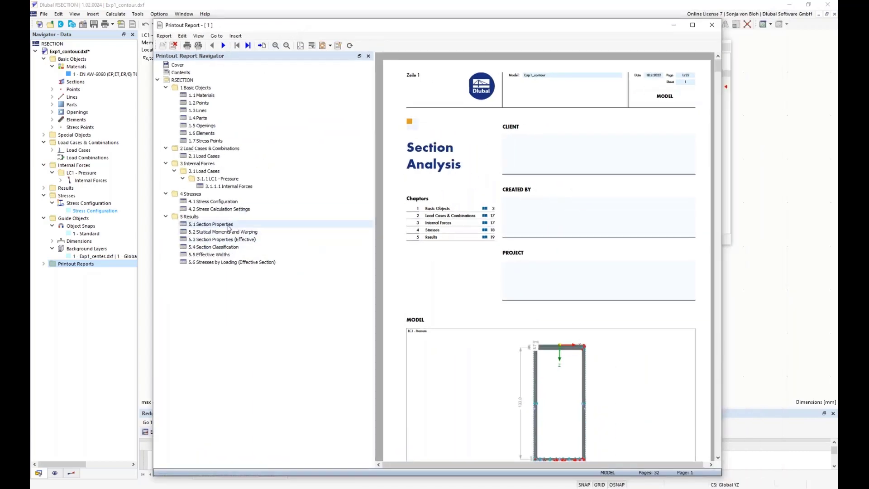
pyautogui.scroll(-5, 545, 308)
pyautogui.scroll(-10, 545, 308)
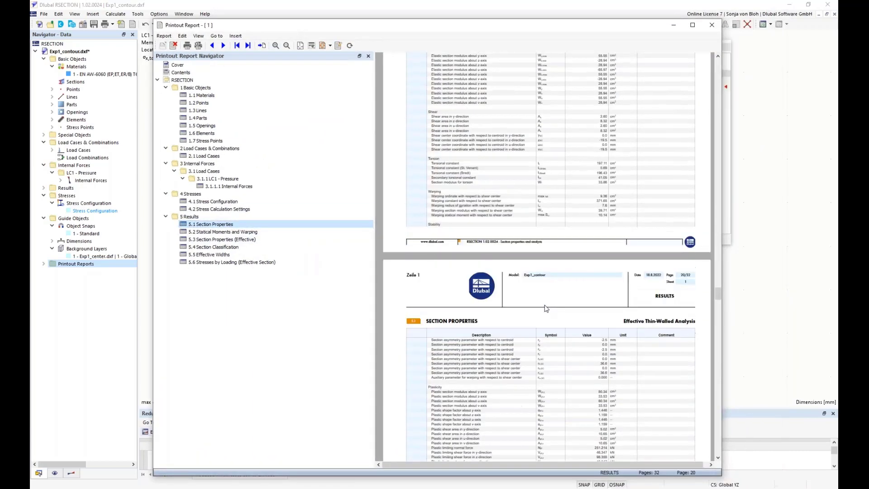
pyautogui.click(222, 231)
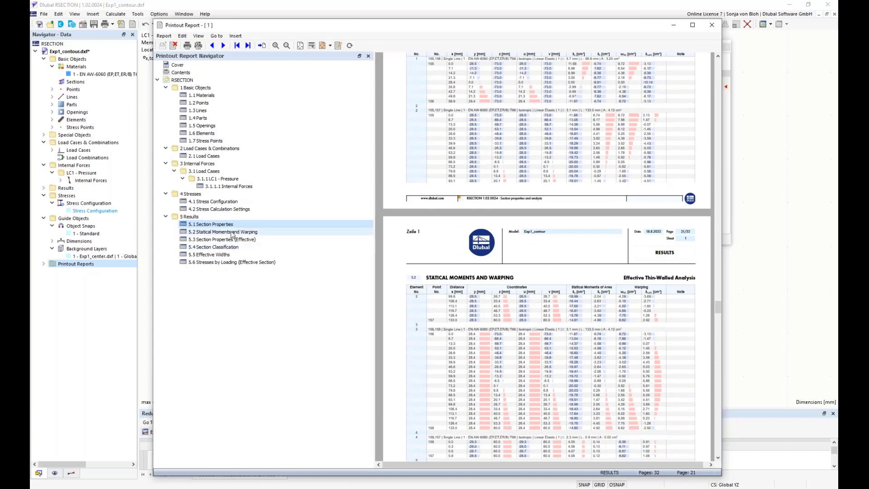
pyautogui.click(221, 247)
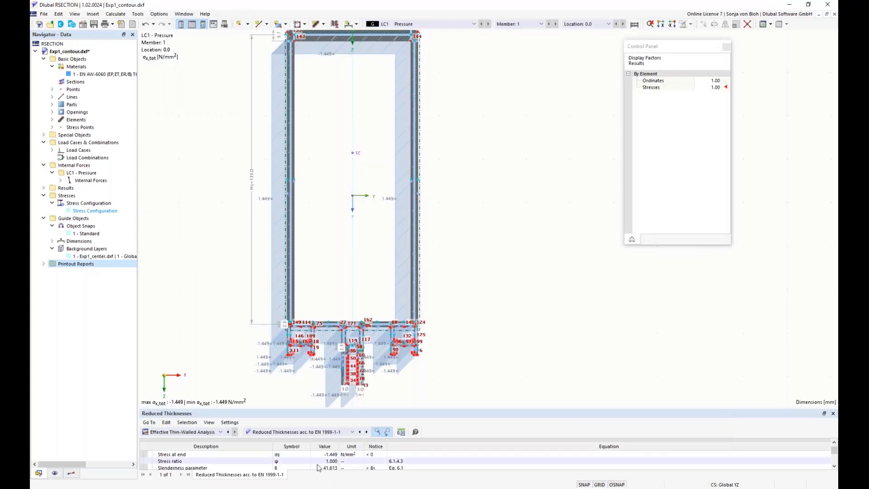
# Step: Send the current stress graphic to the printout report with window-filling picture size and show the report
pyautogui.click(114, 25)
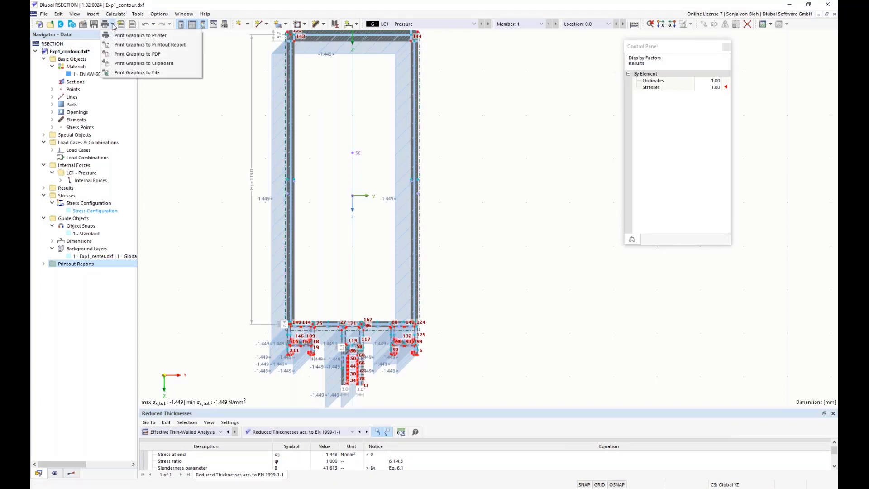
pyautogui.click(123, 45)
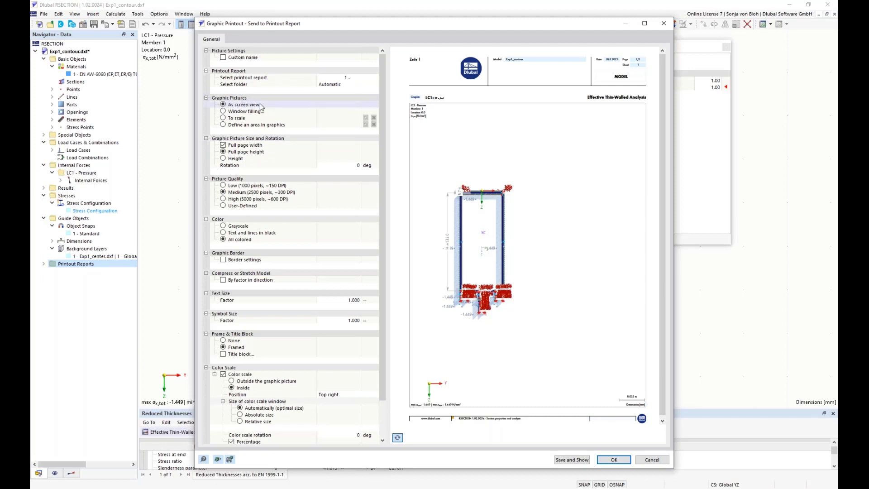
pyautogui.click(224, 113)
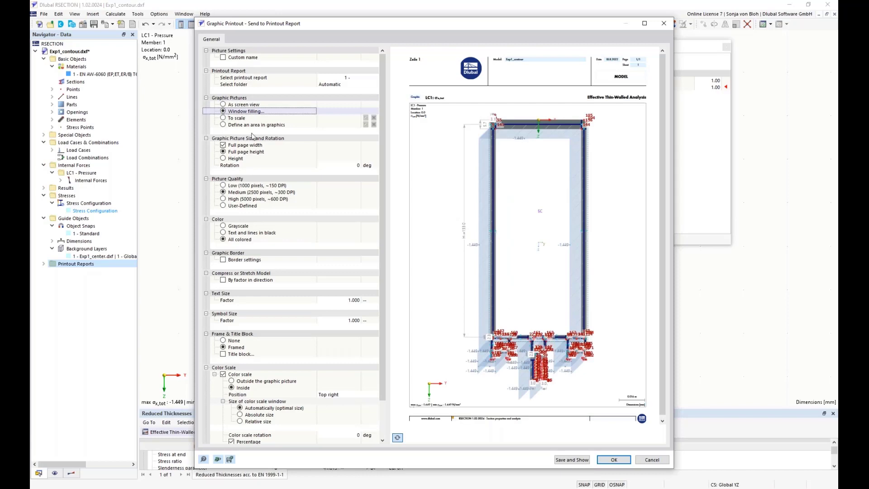
pyautogui.click(571, 460)
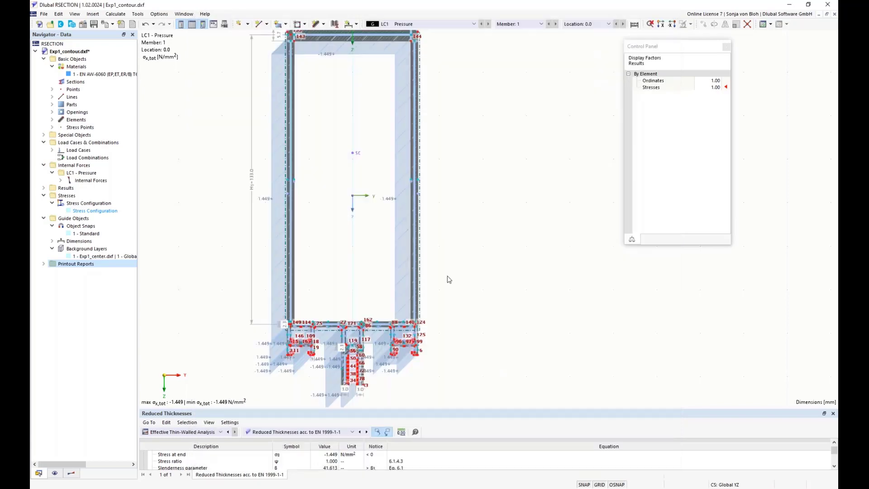
pyautogui.click(357, 148)
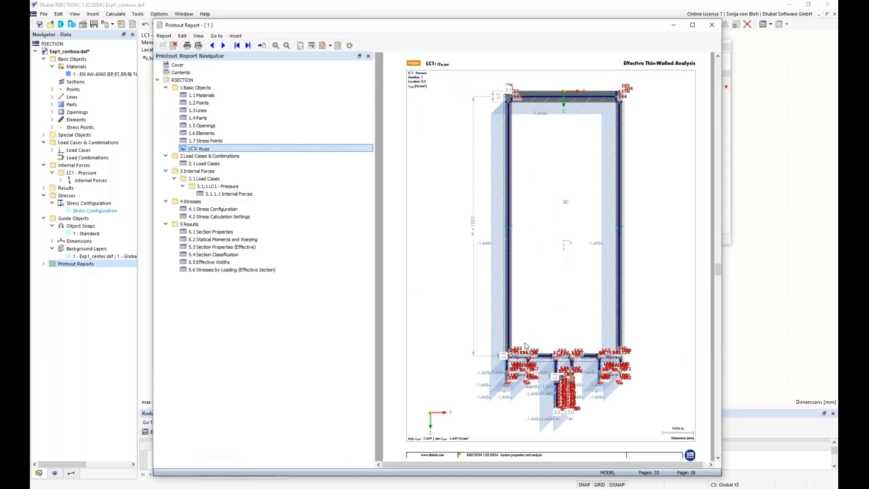
# Step: Edit the report's stress graphic to switch off the numbering display and confirm the picture edit
pyautogui.scroll(1, 551, 347)
pyautogui.rightClick(510, 256)
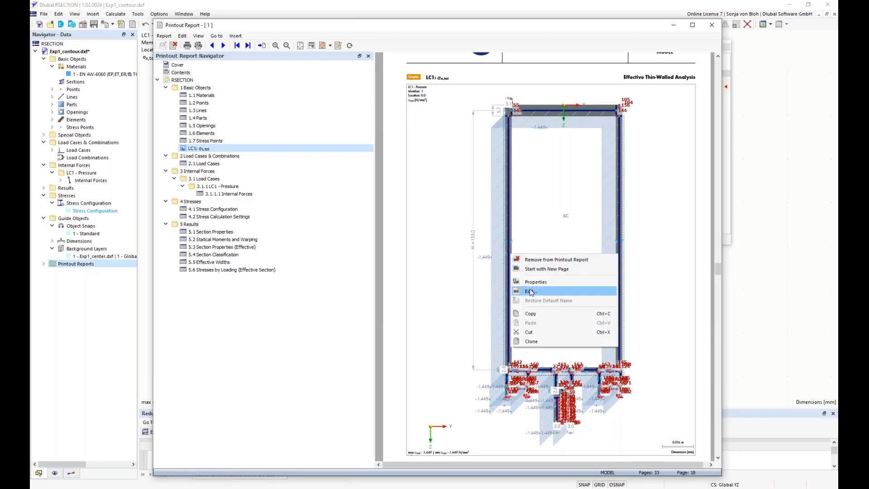
pyautogui.click(531, 292)
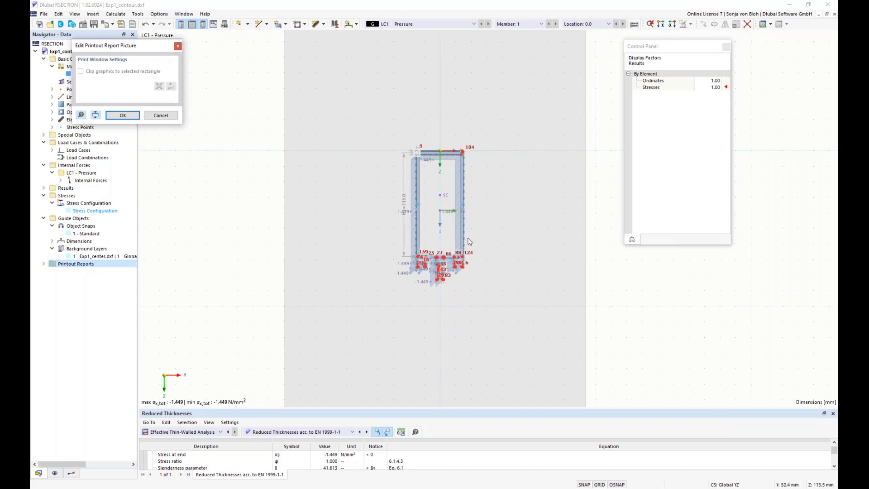
pyautogui.click(54, 473)
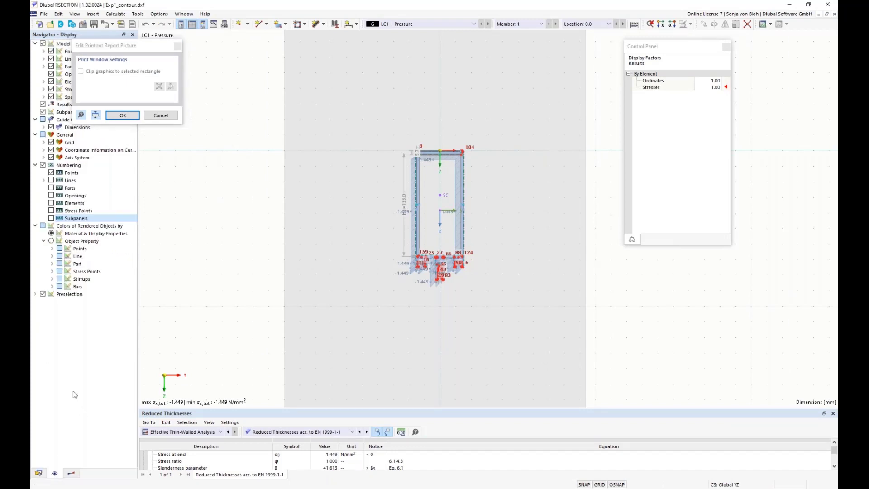
pyautogui.click(43, 166)
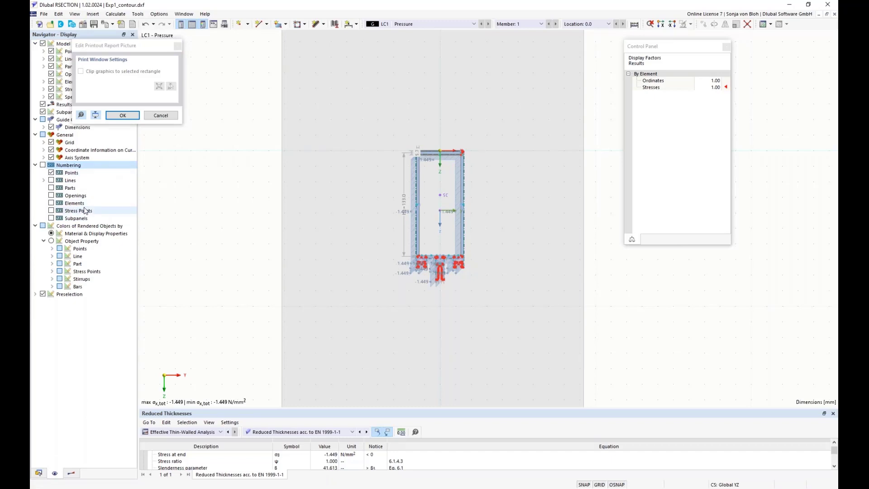
pyautogui.click(123, 115)
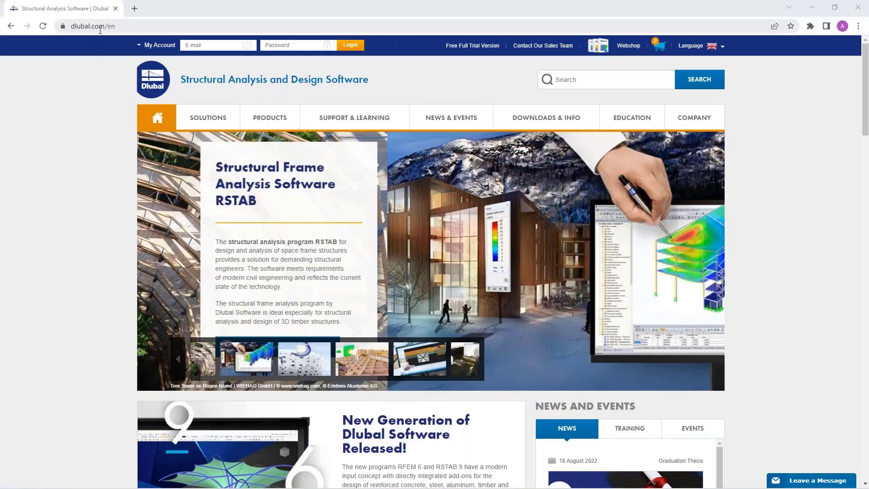
# Step: Switch to the web browser and open the webinar page 'Section Properties Determination and Stress Analysis in RSECTION 1' on dlubal.com
pyautogui.moveTo(445, 118)
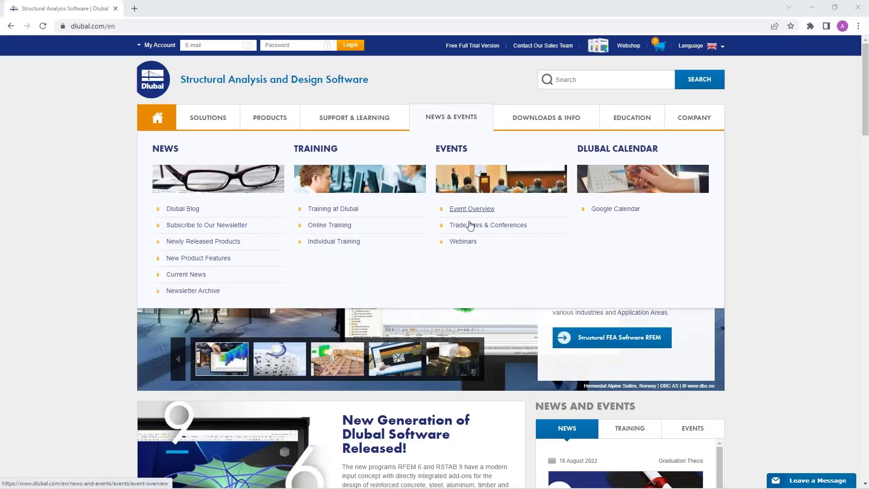
pyautogui.click(465, 245)
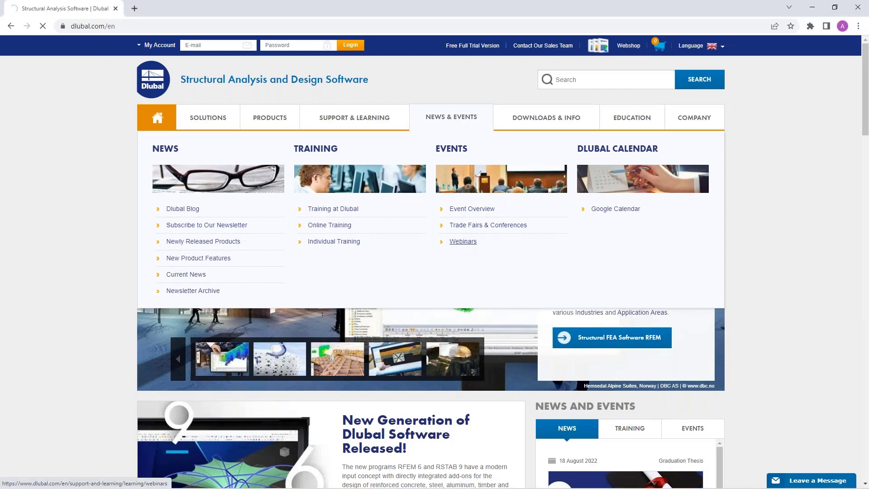
pyautogui.scroll(-5, 435, 262)
pyautogui.scroll(-2, 440, 120)
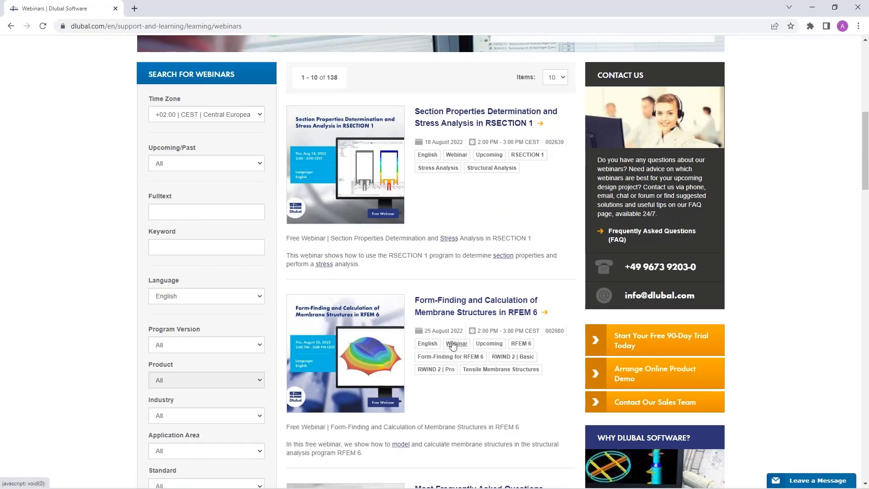
pyautogui.scroll(-6, 453, 345)
pyautogui.scroll(7, 446, 172)
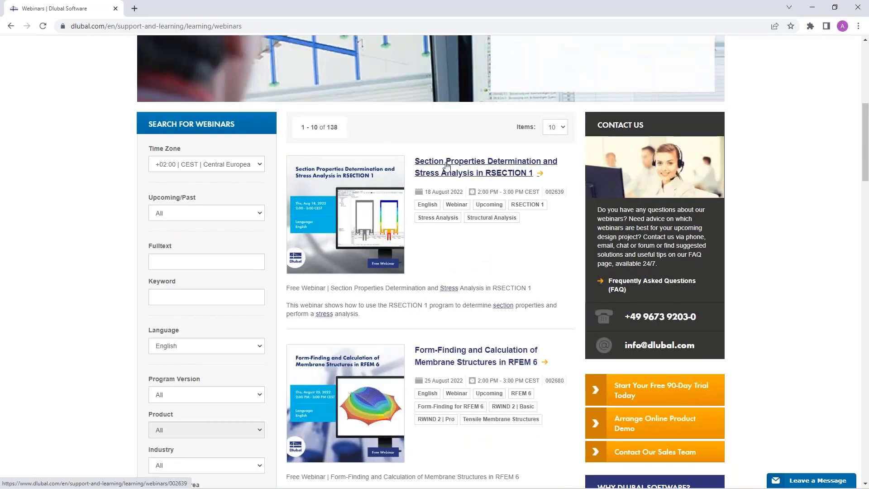
pyautogui.click(446, 166)
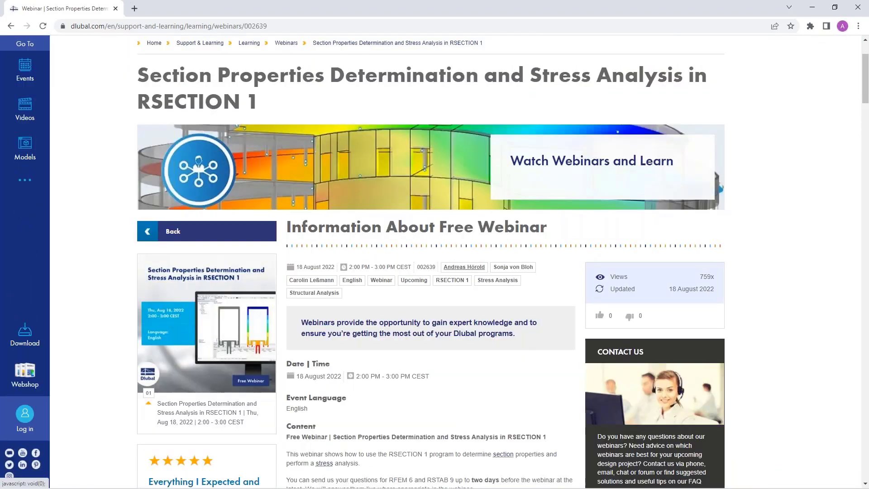
# Step: Scroll through the webinar page's time schedule, speakers, downloads and models to download
pyautogui.scroll(-3, 466, 313)
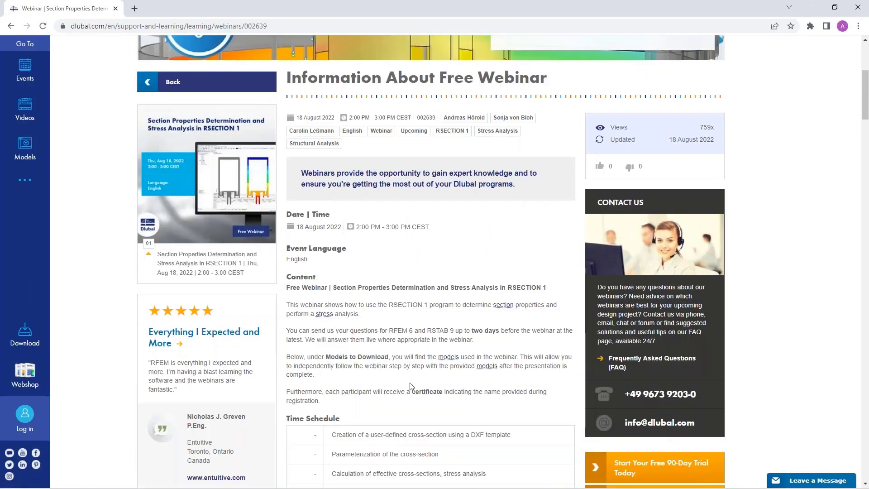
pyautogui.scroll(-7, 400, 339)
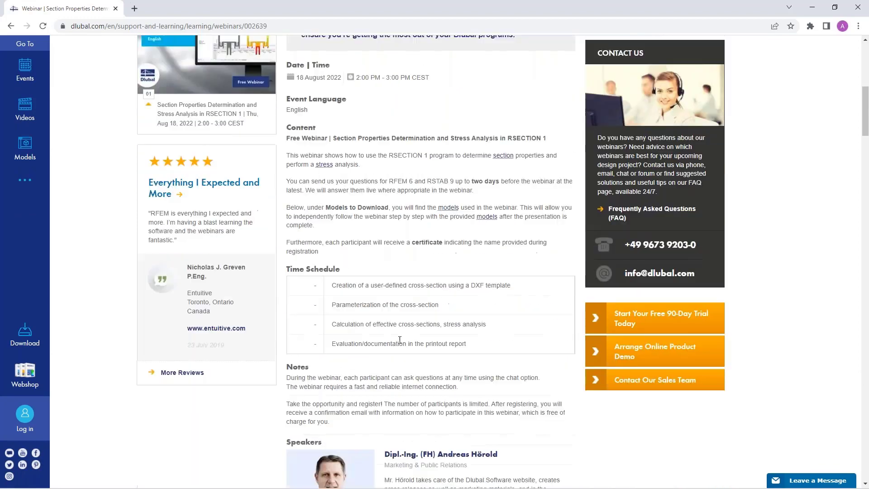
pyautogui.scroll(-5, 404, 227)
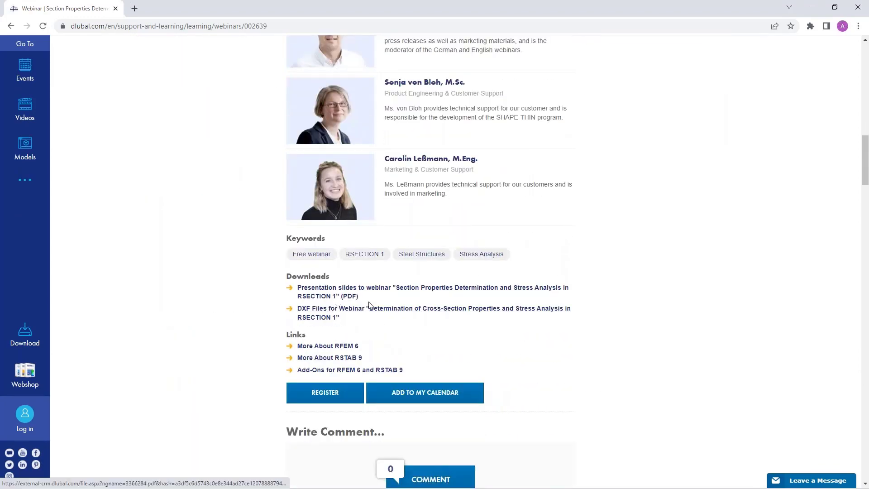
pyautogui.scroll(-1, 442, 315)
pyautogui.scroll(-20, 442, 315)
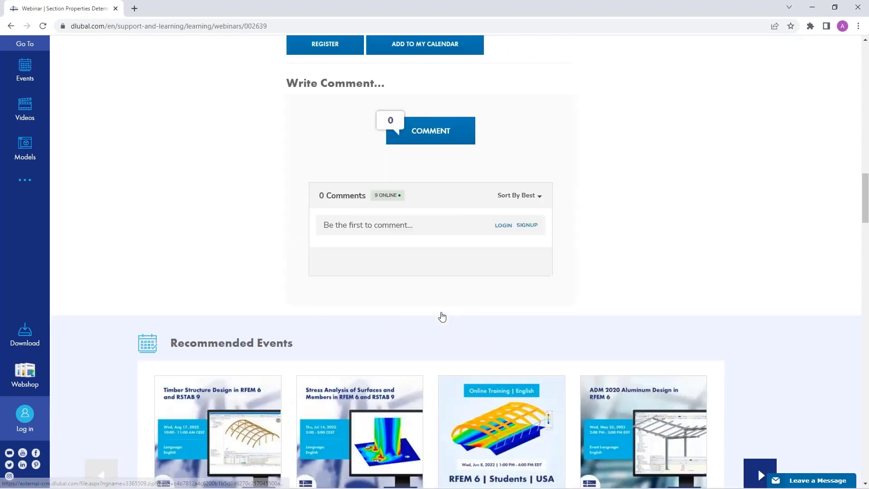
pyautogui.scroll(-2, 131, 279)
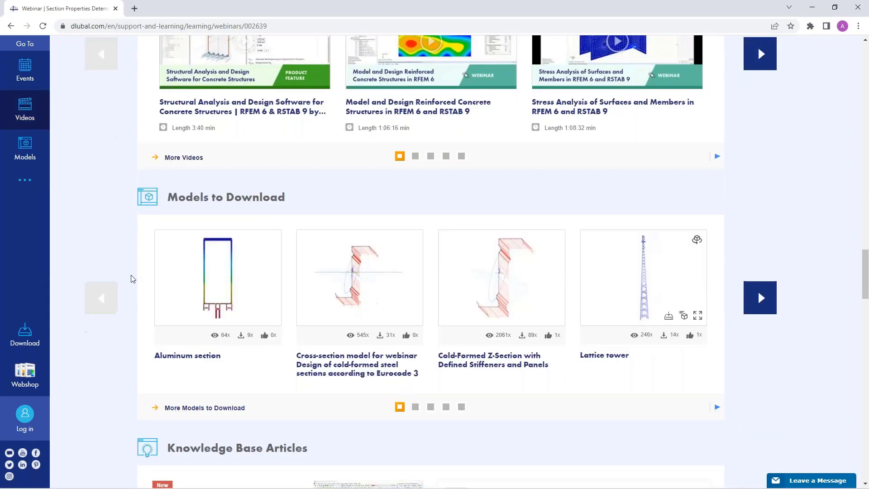
pyautogui.scroll(20, 407, 279)
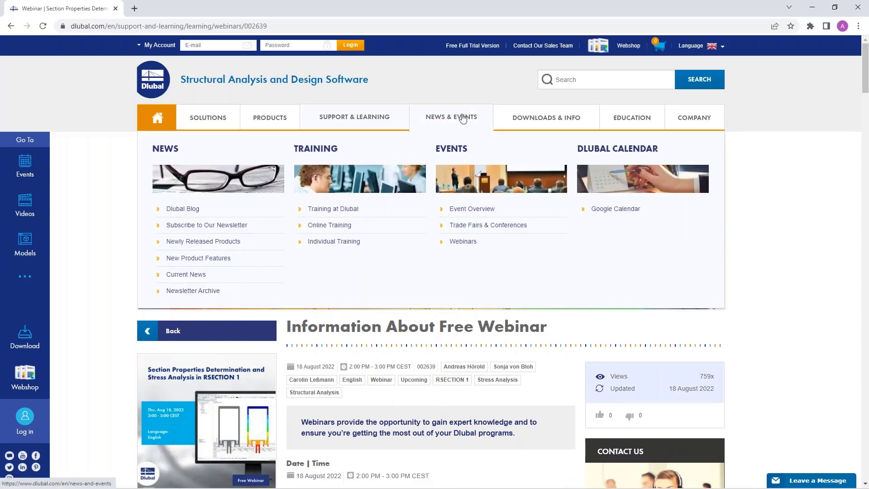
# Step: Open the Free Full Trial Version page and browse the RSECTION 1 trial download
pyautogui.click(469, 48)
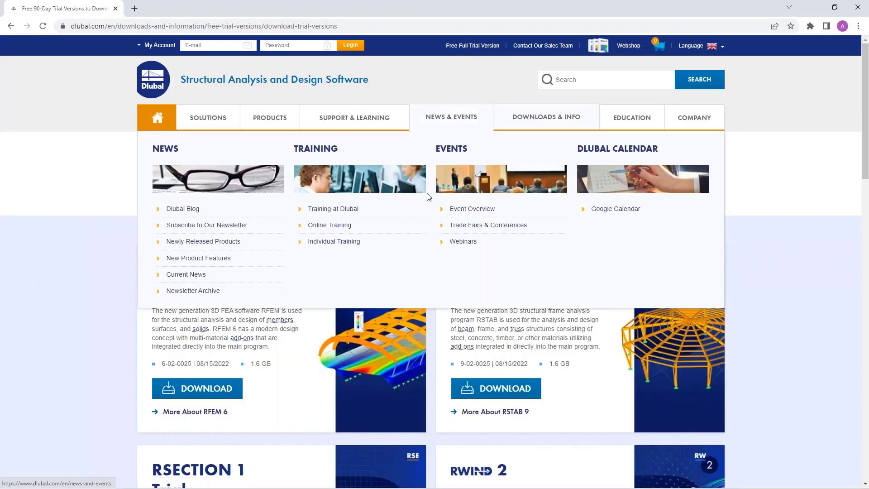
pyautogui.scroll(-1, 825, 312)
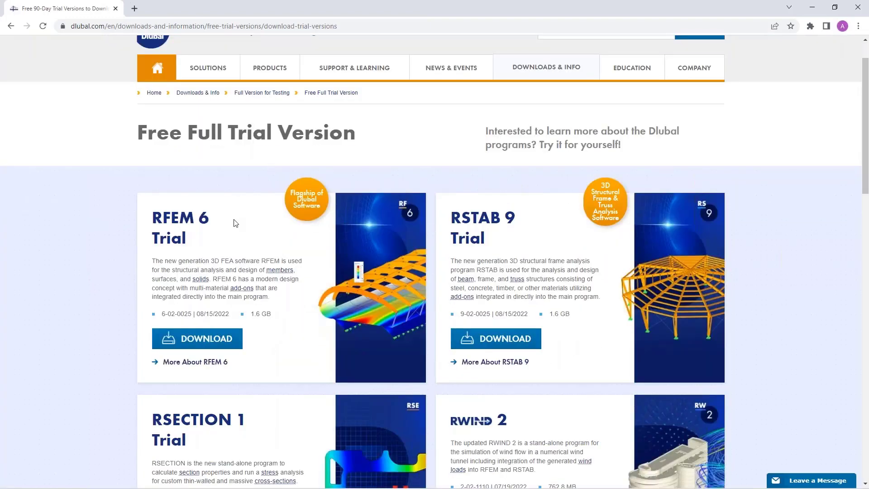
pyautogui.scroll(-3, 426, 232)
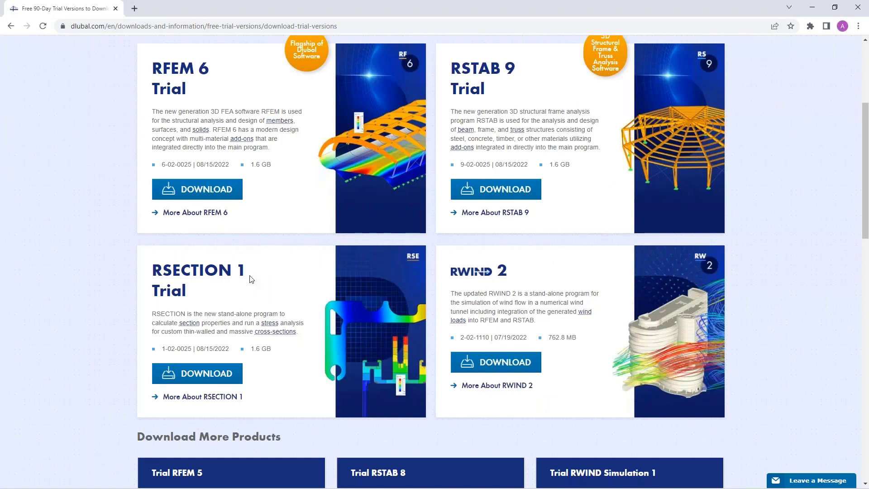
pyautogui.scroll(5, 306, 286)
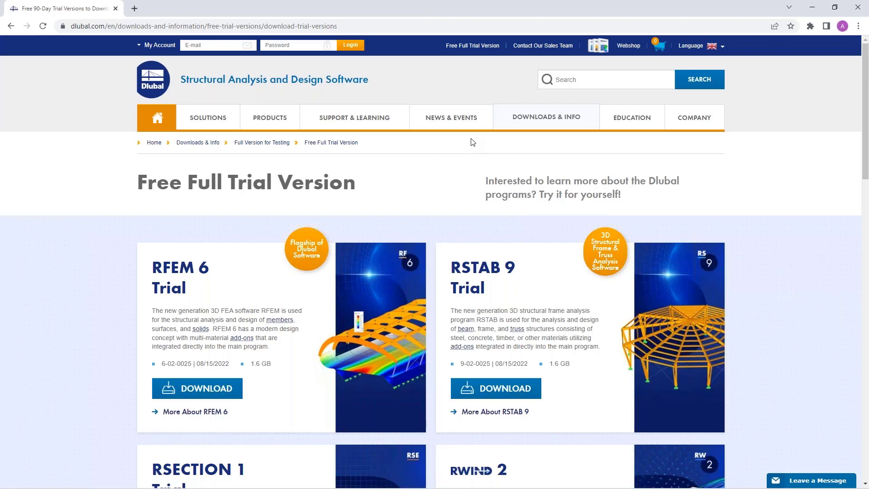
# Step: Open the Structural Analysis Models to Download page and filter the models by product type RSECTION 1
pyautogui.moveTo(534, 118)
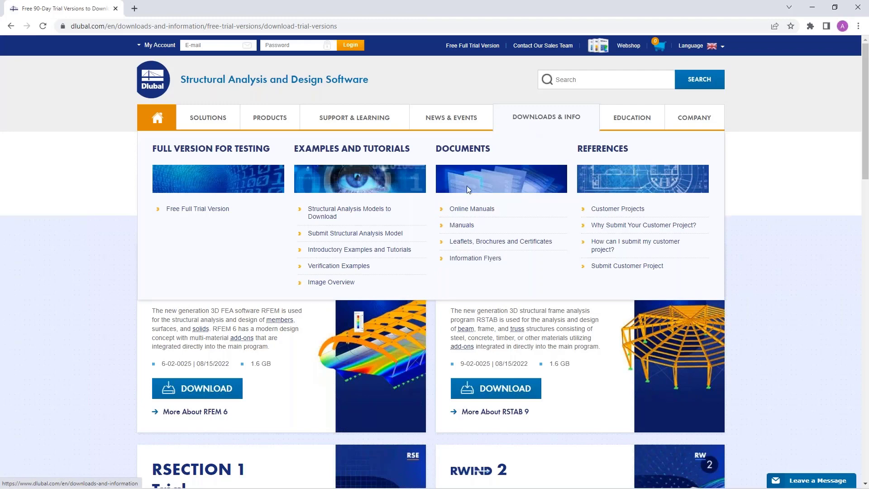
pyautogui.click(324, 217)
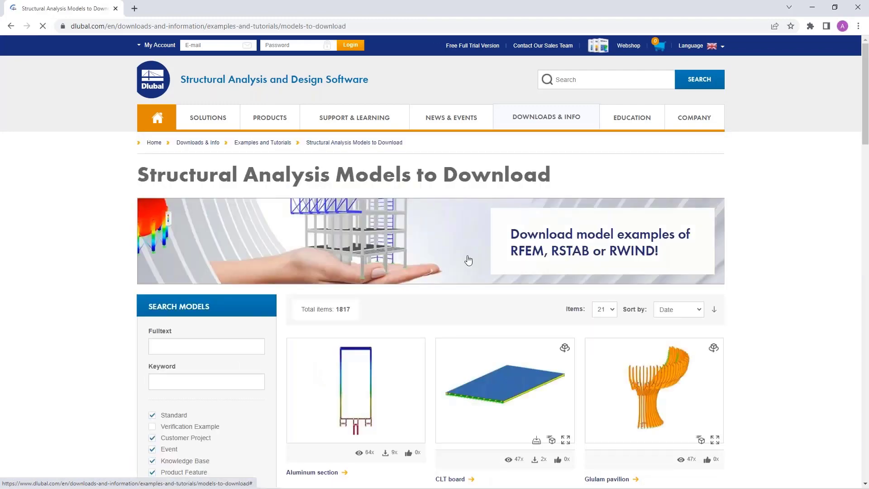
pyautogui.scroll(-3, 468, 260)
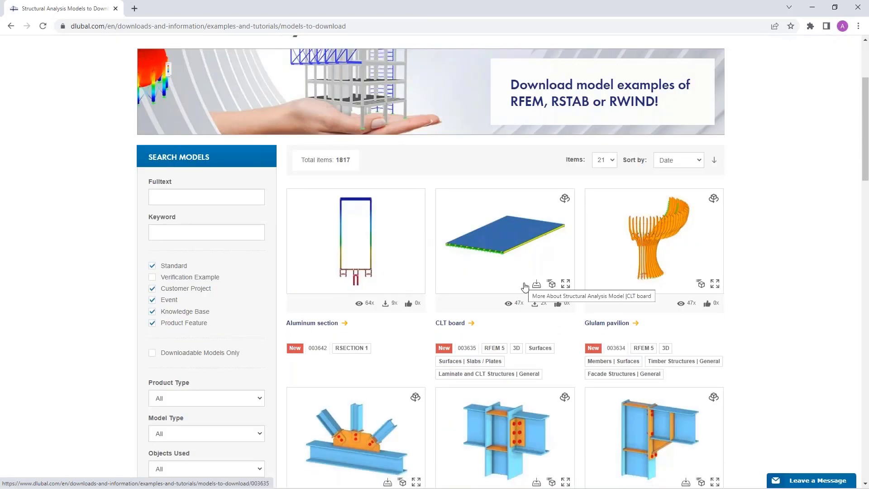
pyautogui.scroll(1, 498, 294)
pyautogui.scroll(-3, 310, 317)
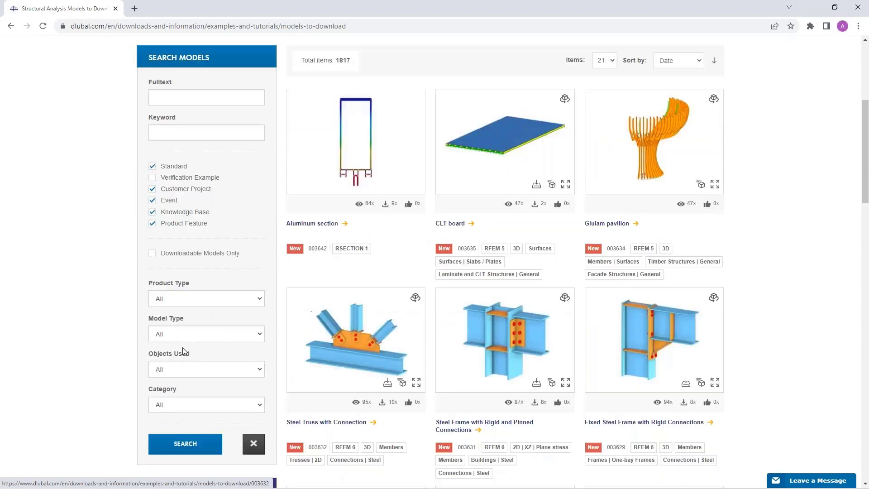
pyautogui.scroll(-2, 222, 366)
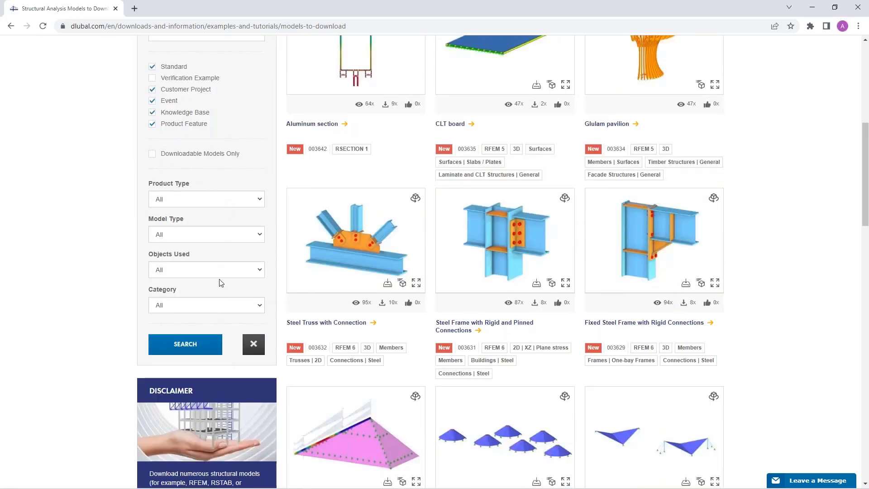
pyautogui.click(218, 305)
pyautogui.click(218, 301)
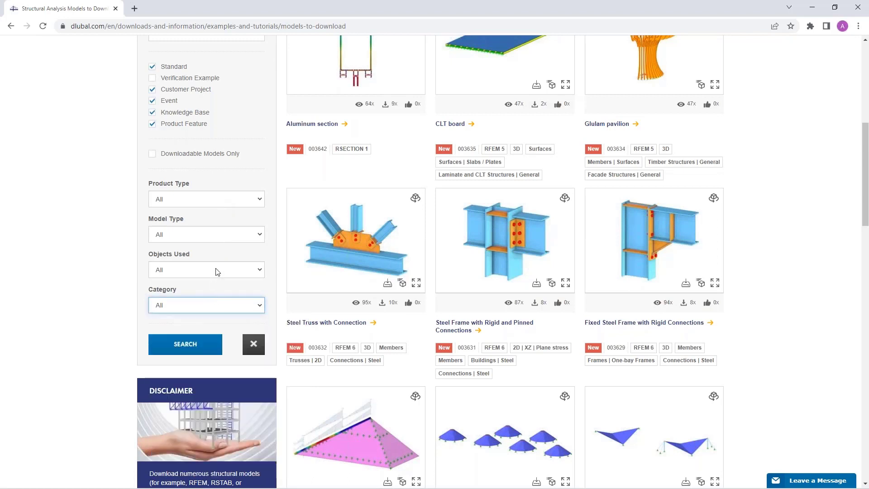
pyautogui.click(223, 202)
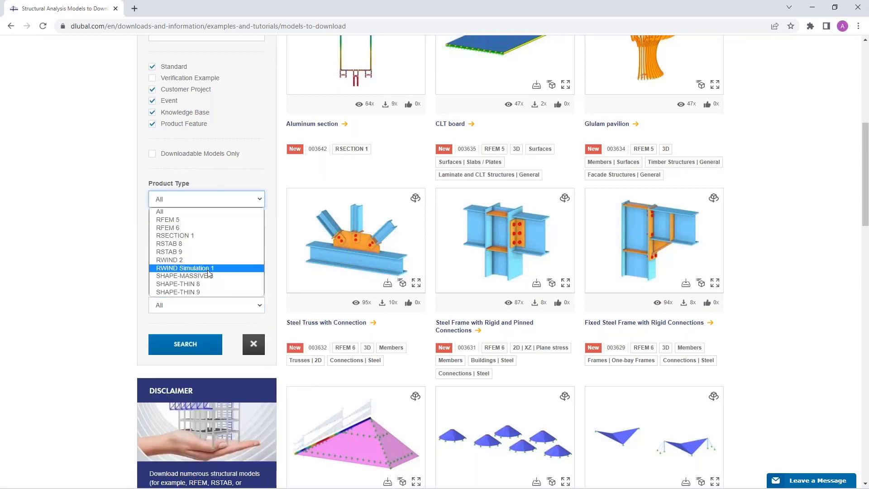
pyautogui.click(204, 235)
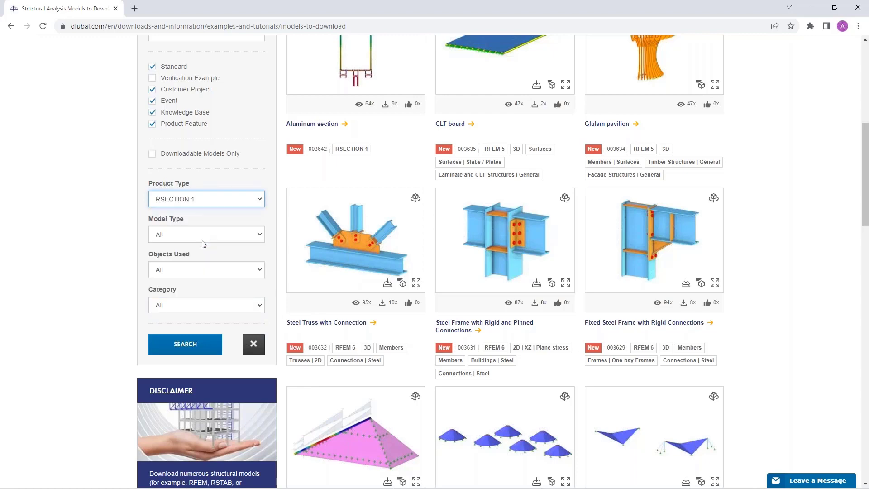
pyautogui.click(189, 345)
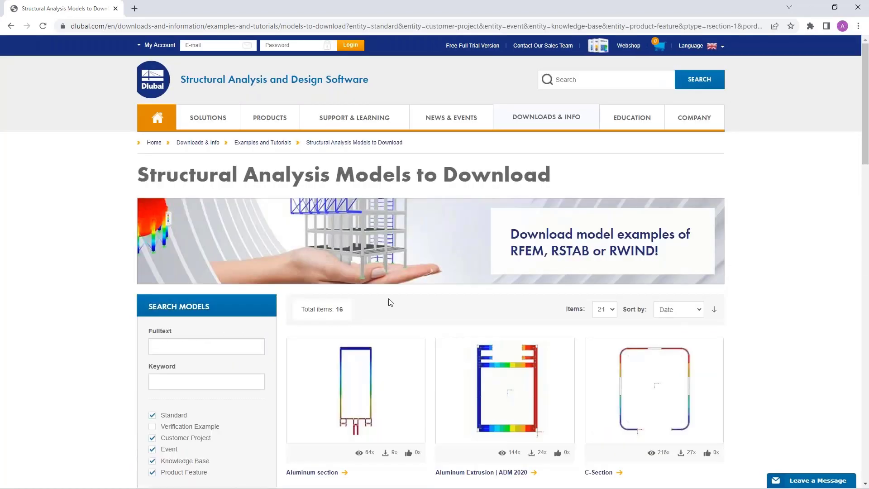
pyautogui.scroll(-3, 390, 303)
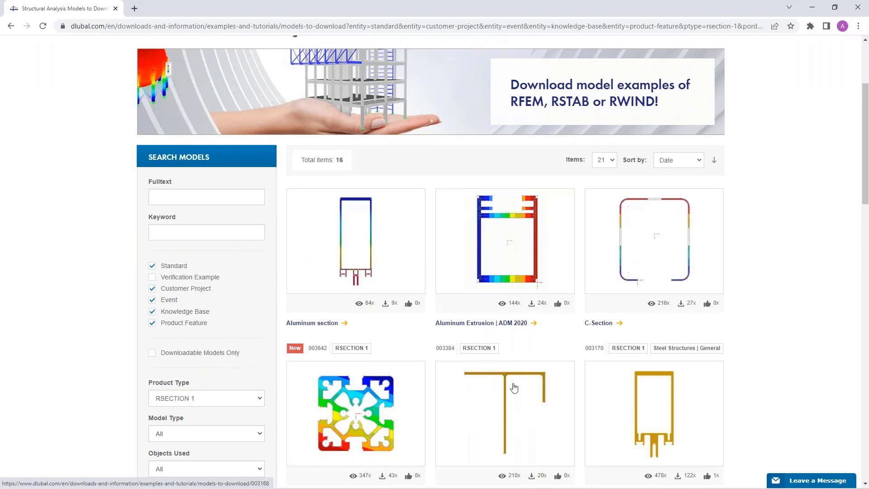
pyautogui.scroll(3, 514, 388)
pyautogui.moveTo(462, 119)
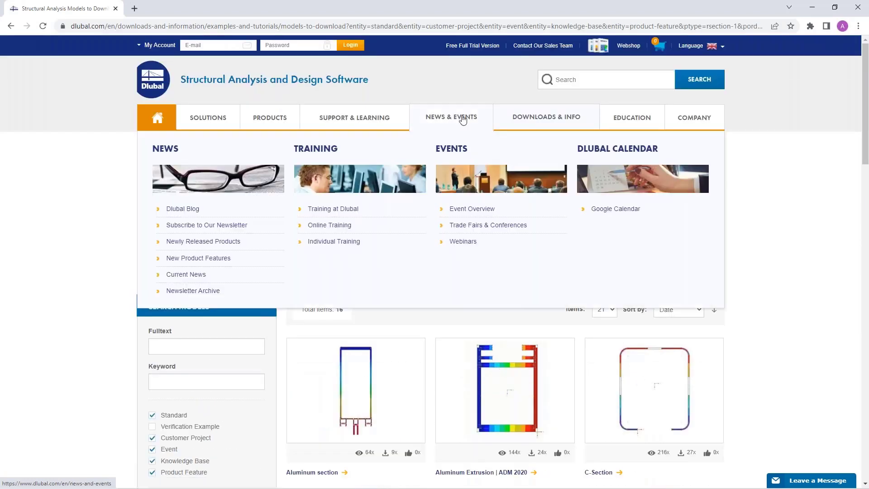